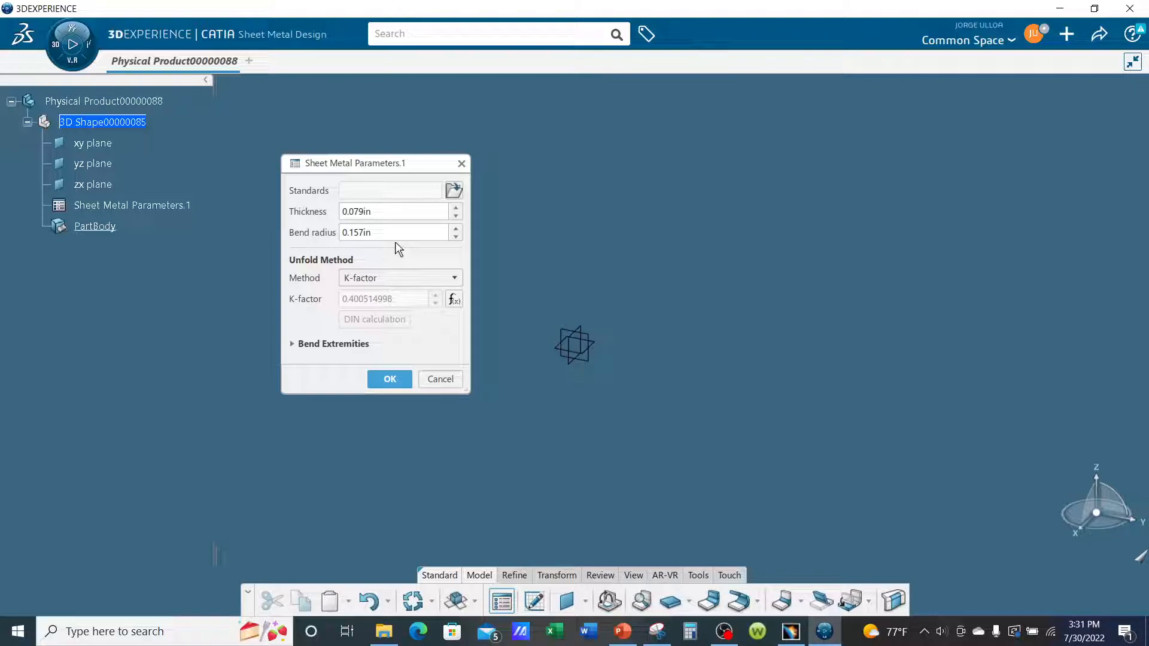
- Set the sheet thickness to 0.063 in and the bend radius to 0.16 in, consulting the aluminum minimum bend radius table in PowerPoint
double_click(373, 211)
type(".063")
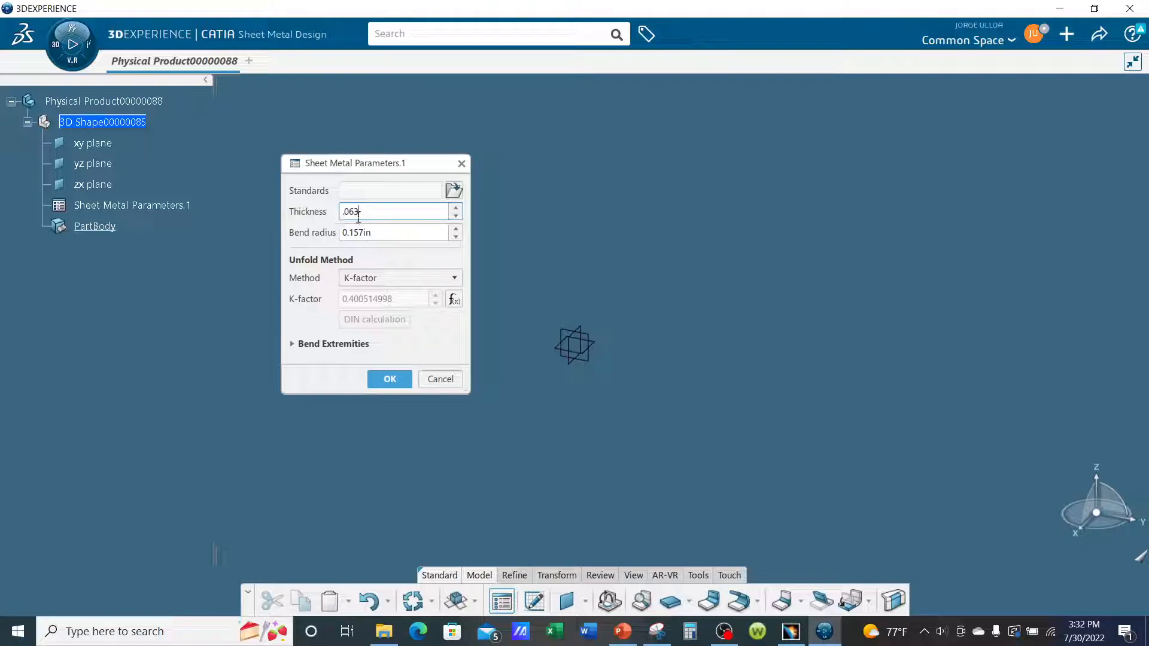
left_click(393, 234)
double_click(392, 234)
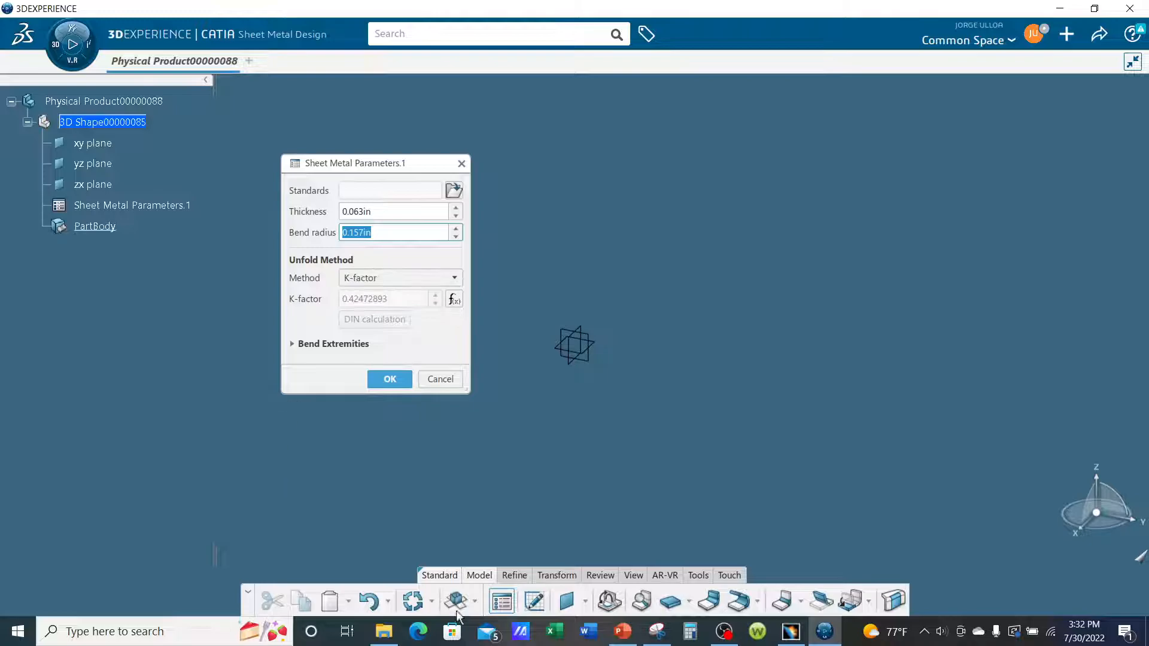
left_click(626, 634)
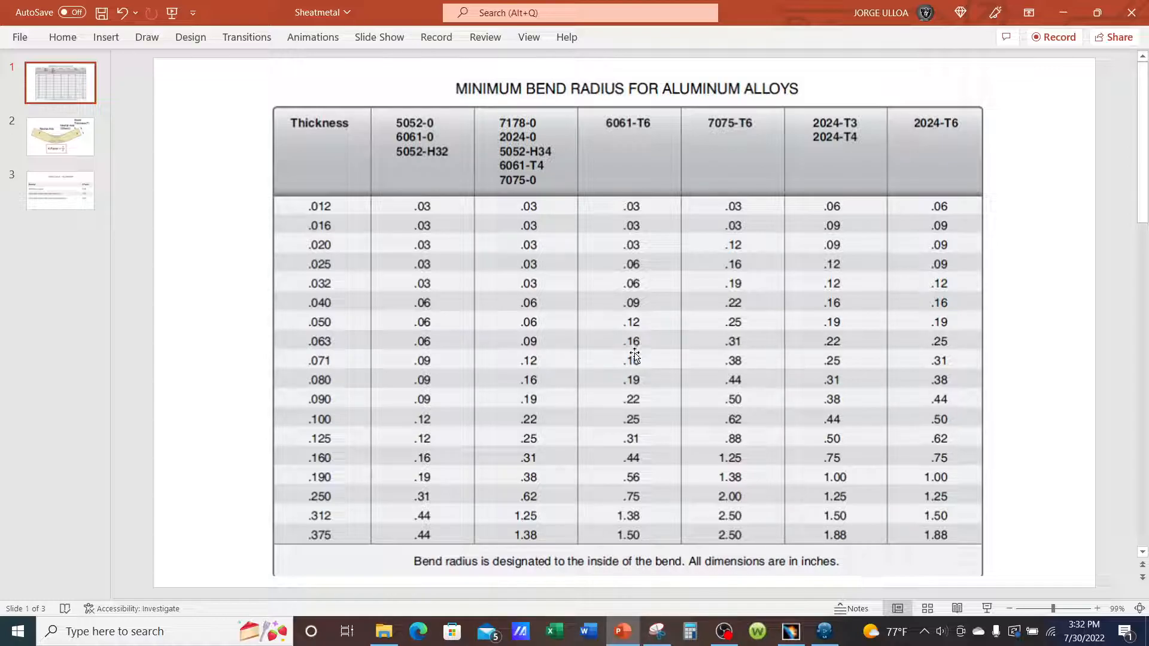
left_click(1060, 13)
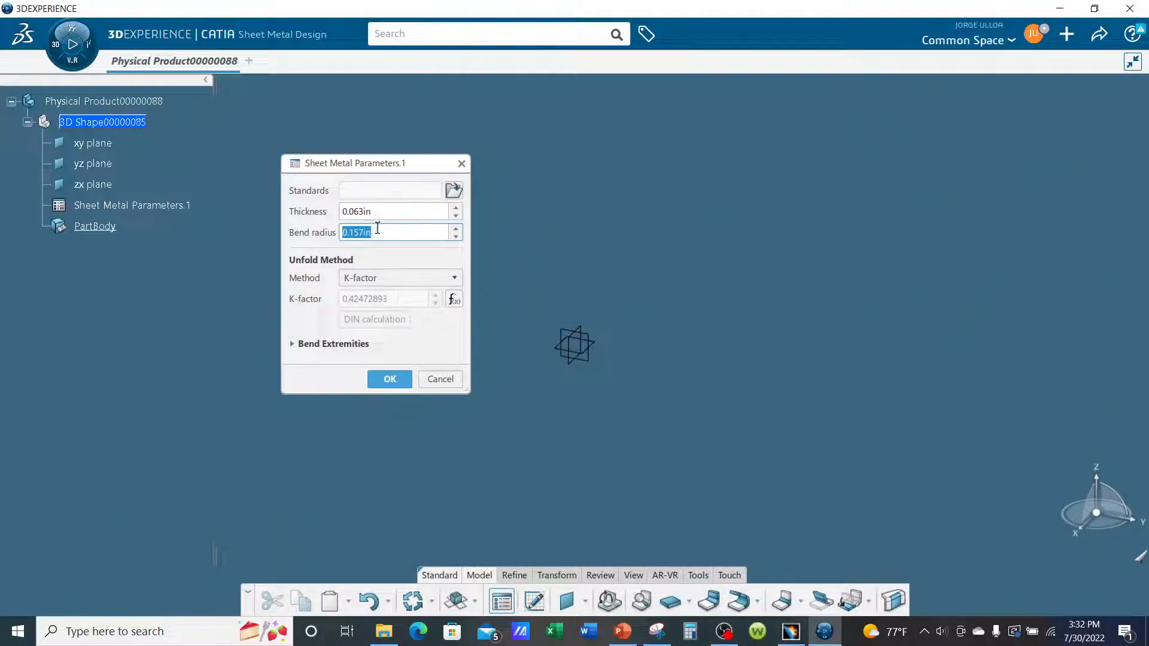
key("BackSpace")
type(".156")
key("BackSpace")
key("BackSpace")
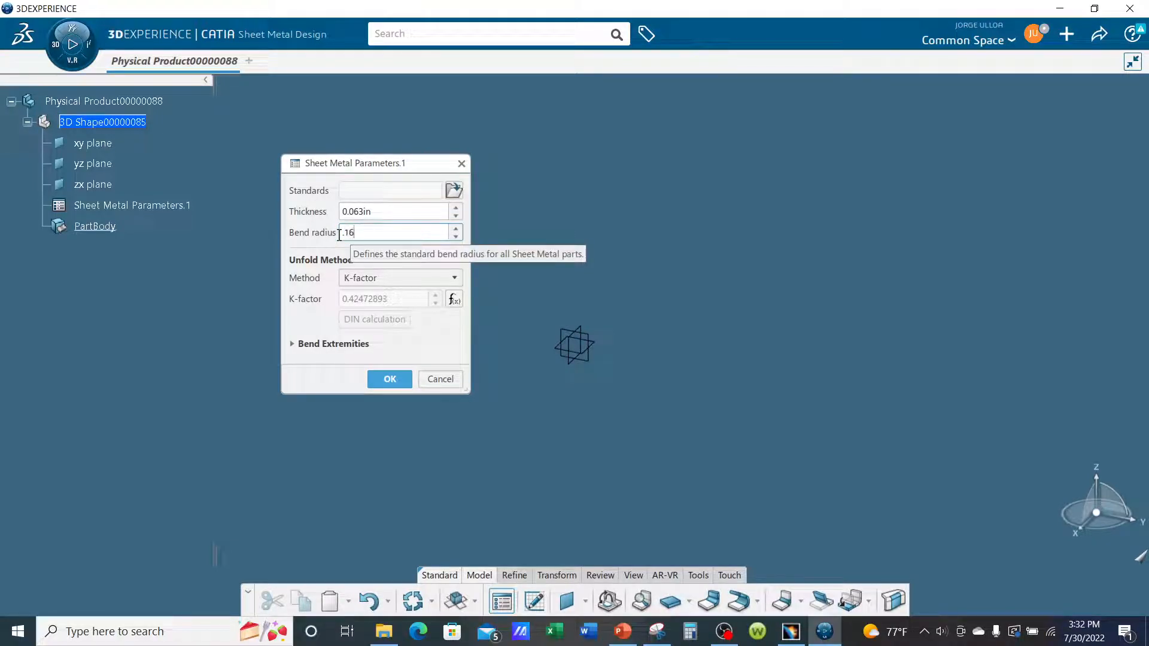
left_click(437, 348)
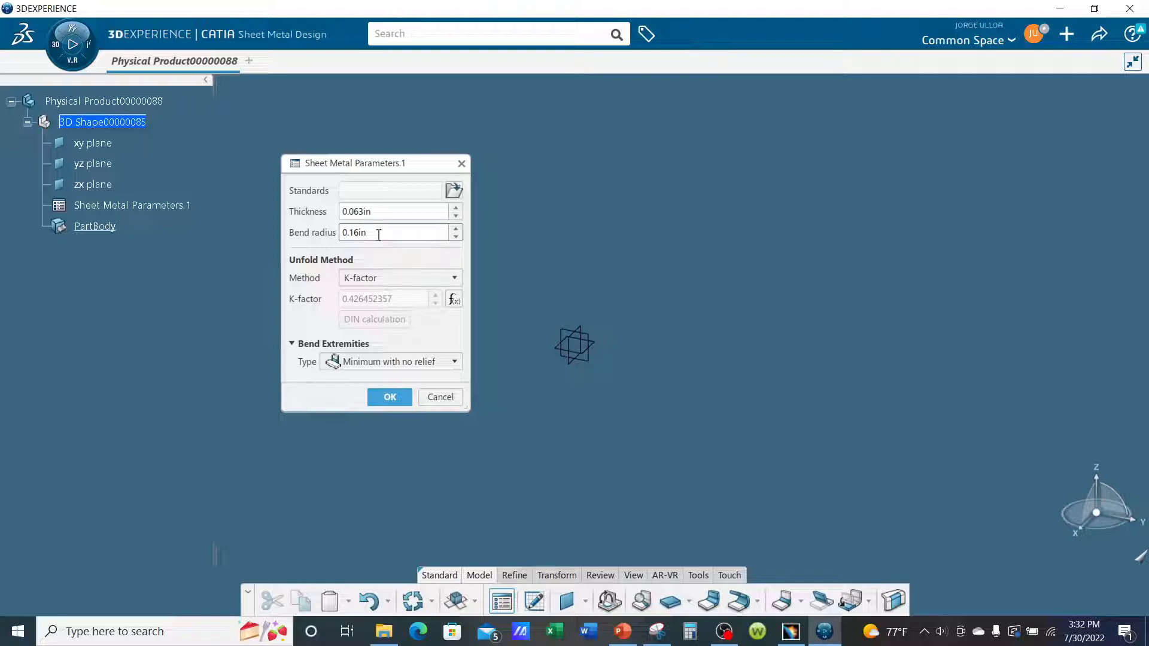
- Try a bend radius of 0.3 in in the sheet metal parameters to recalculate the K-factor
left_click_drag(369, 234, 330, 233)
key("BackSpace")
type(".30")
left_click(405, 213)
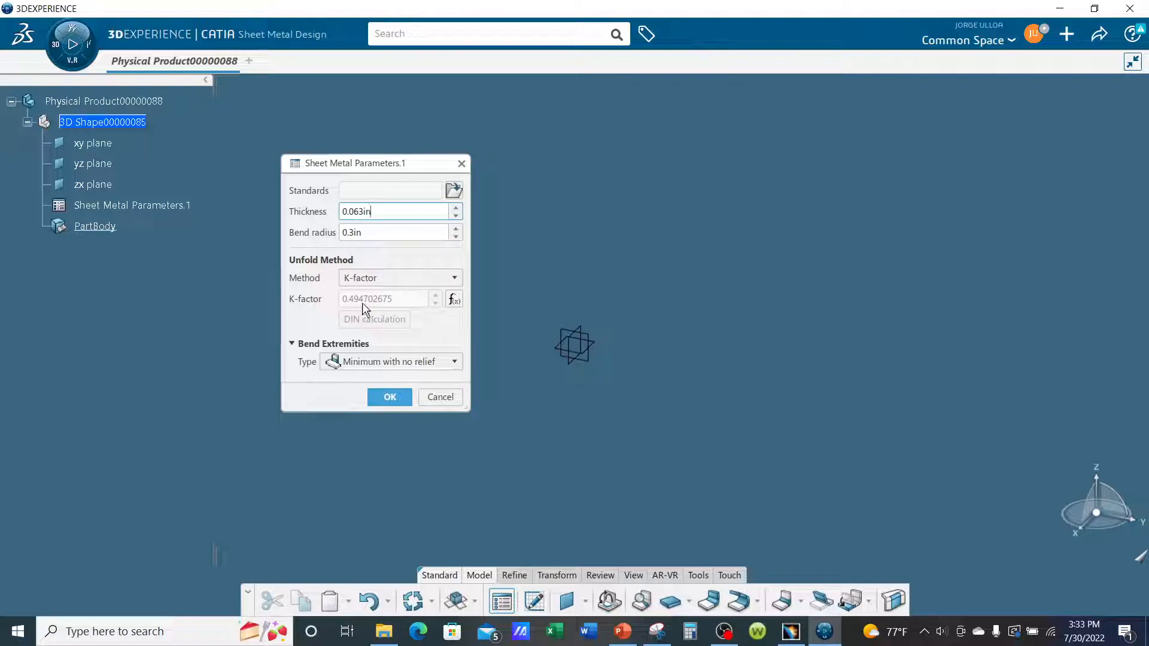
- Set the bend radius to 0.16 in and accept the sheet metal parameters
left_click(375, 232)
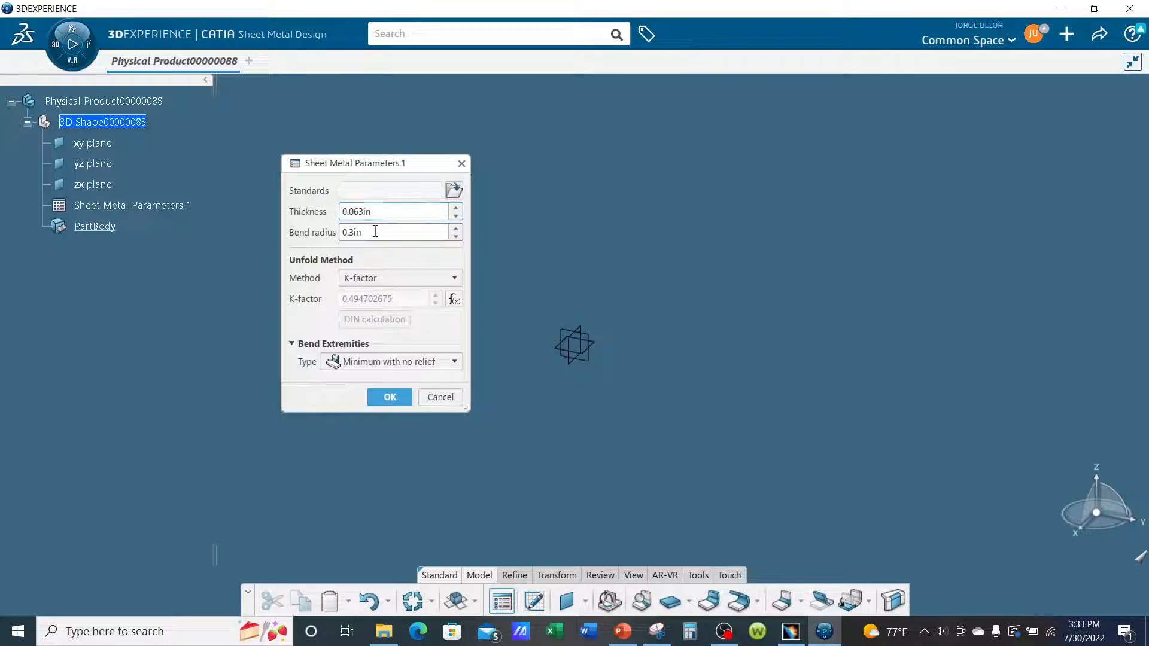
left_click_drag(372, 232, 341, 232)
type(".16")
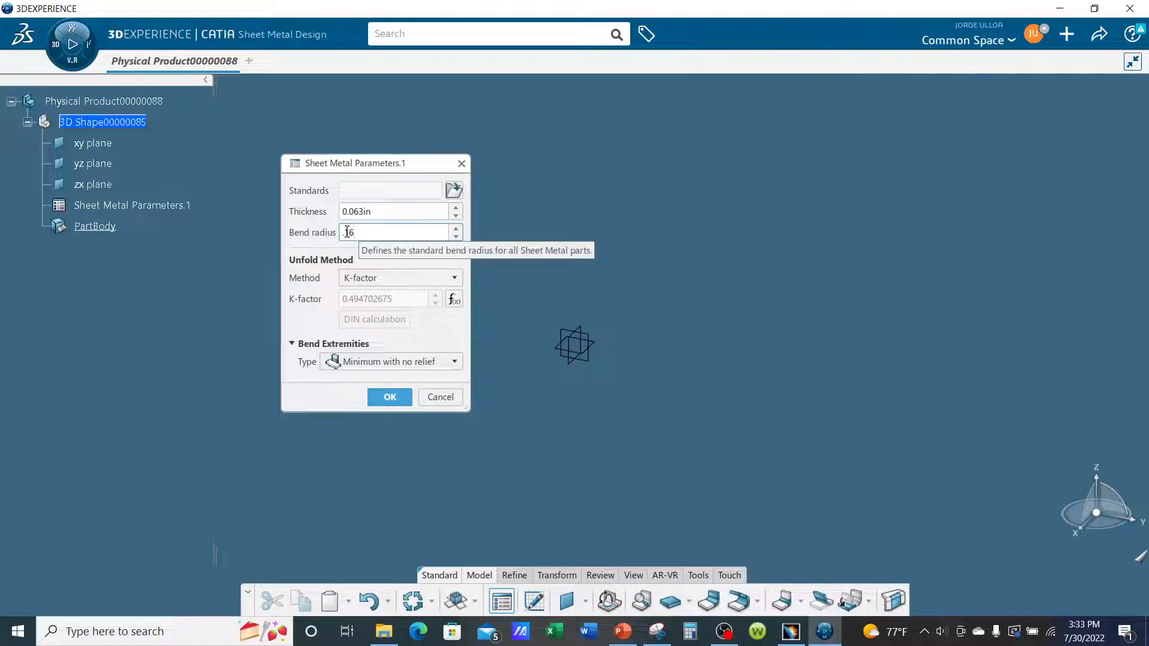
left_click(414, 213)
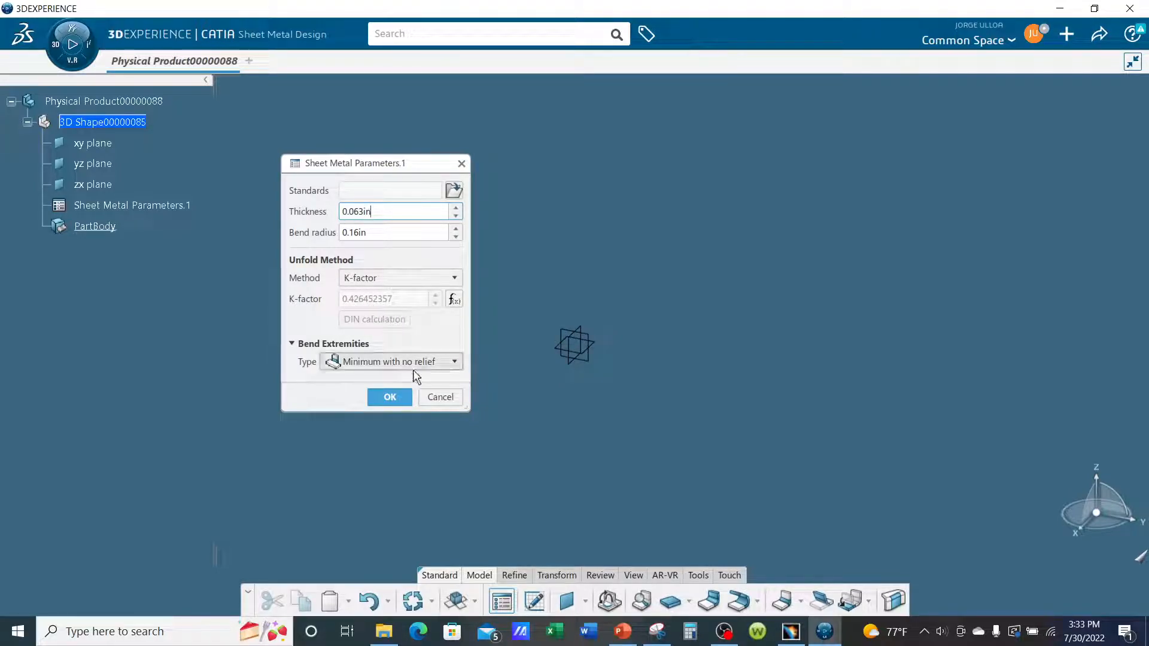
left_click(390, 398)
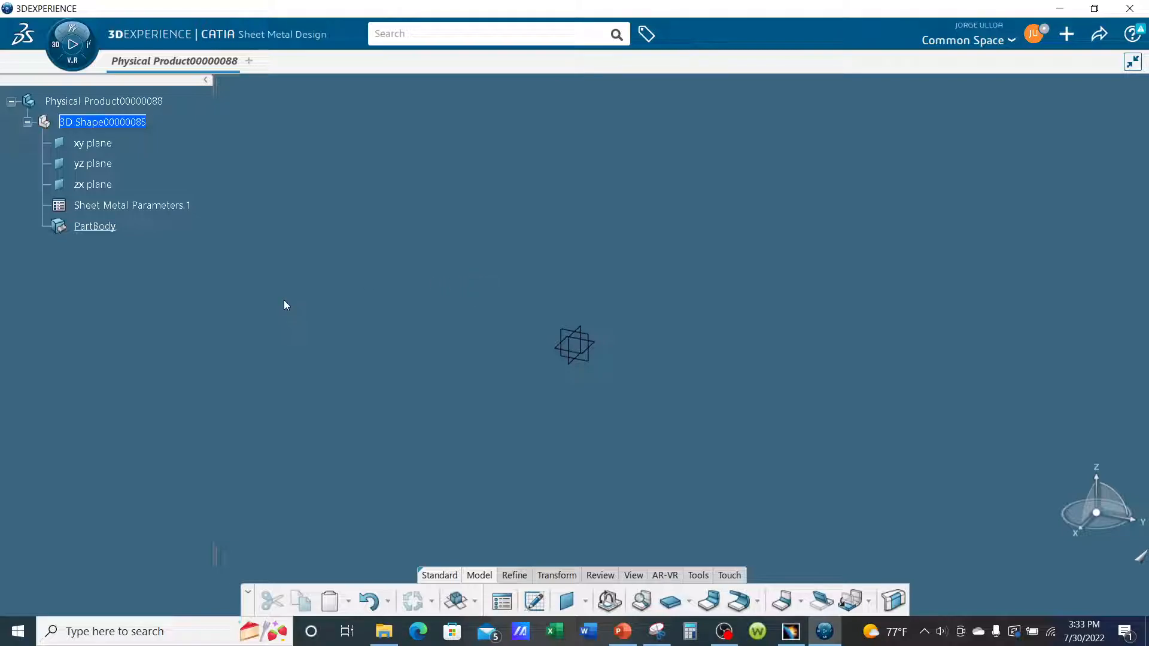
- Insert a new geometrical set under the 3D shape, leaving its name blank
left_click(512, 577)
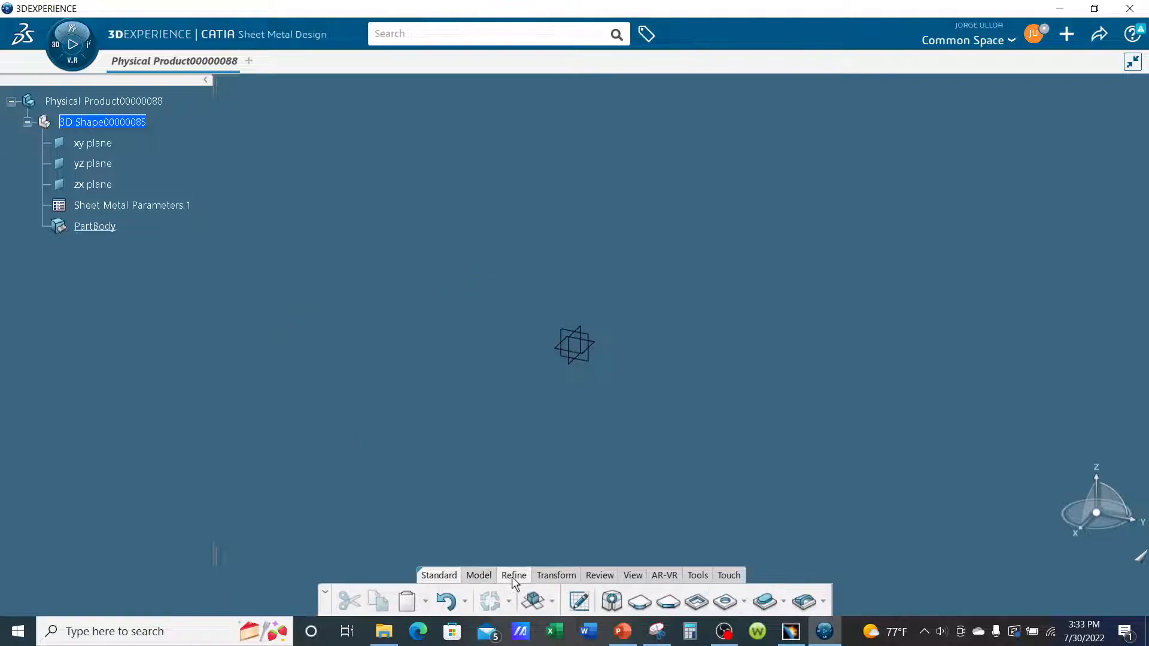
left_click(547, 578)
left_click(600, 575)
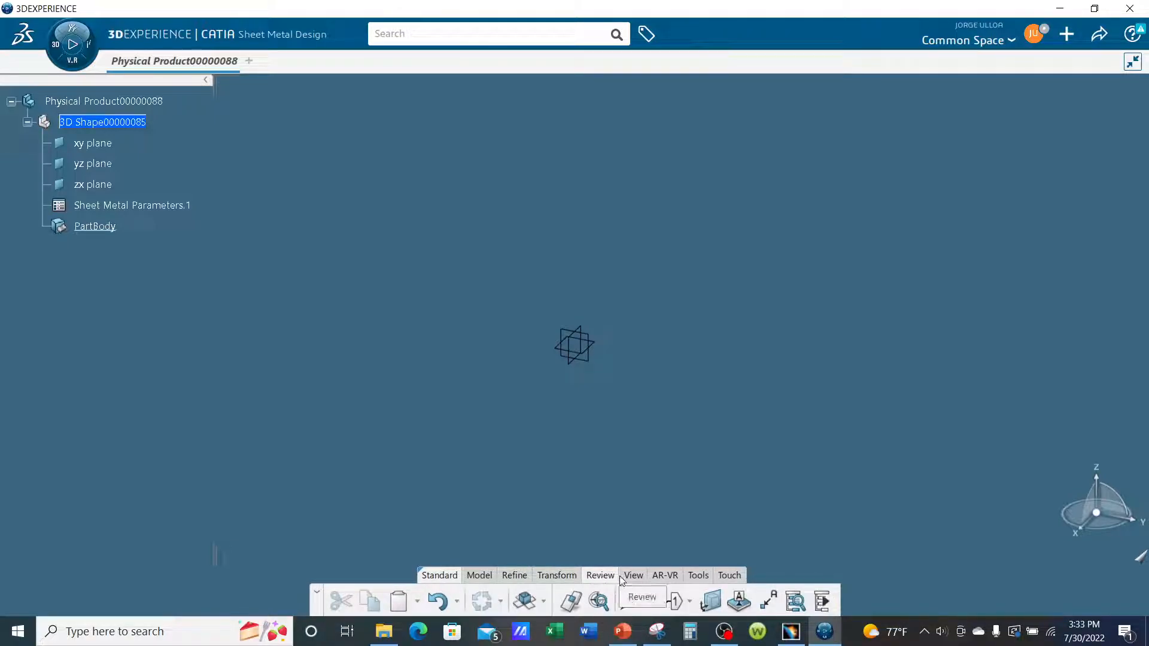
left_click(629, 575)
left_click(664, 575)
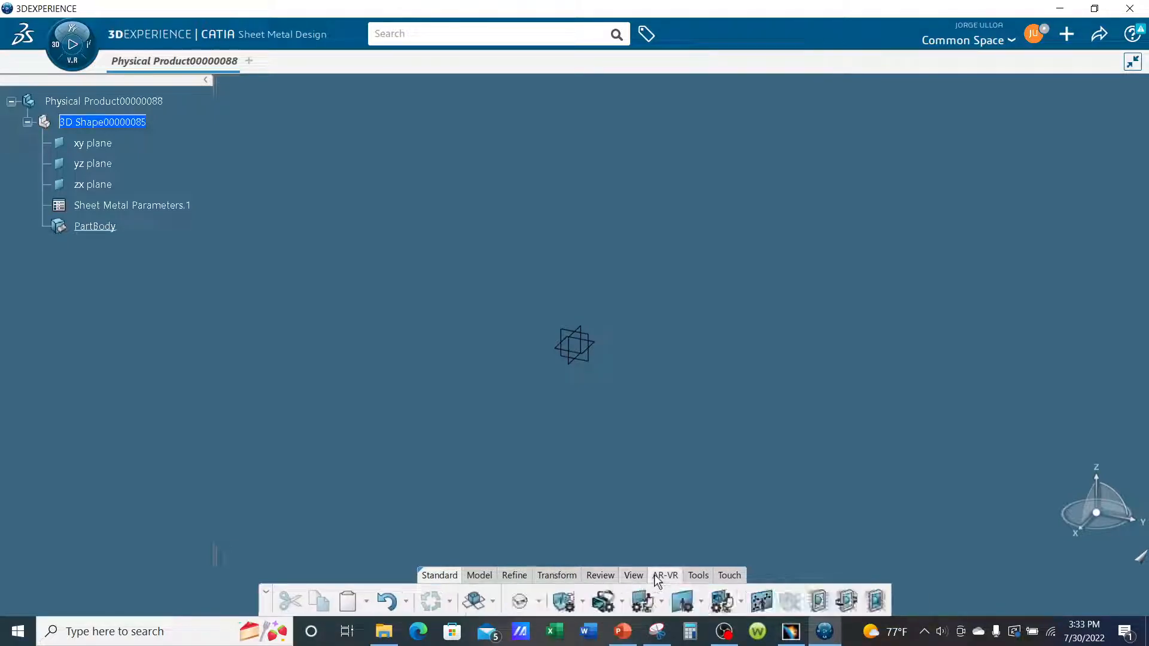
left_click(698, 575)
left_click_drag(958, 610, 1090, 618)
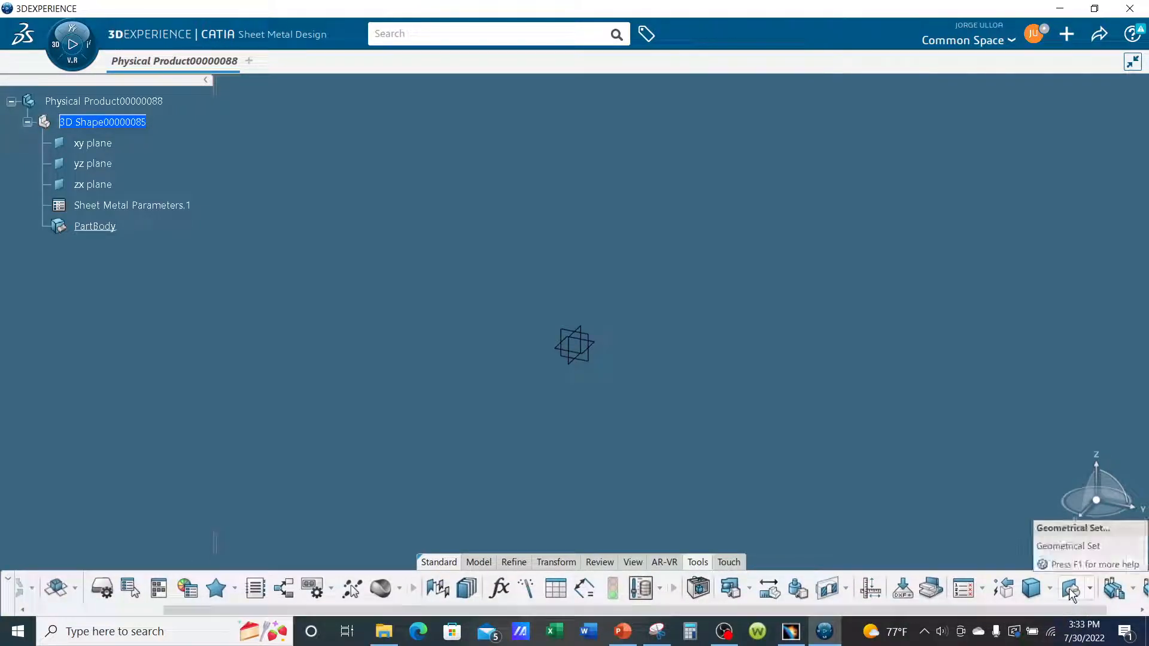
left_click(1071, 590)
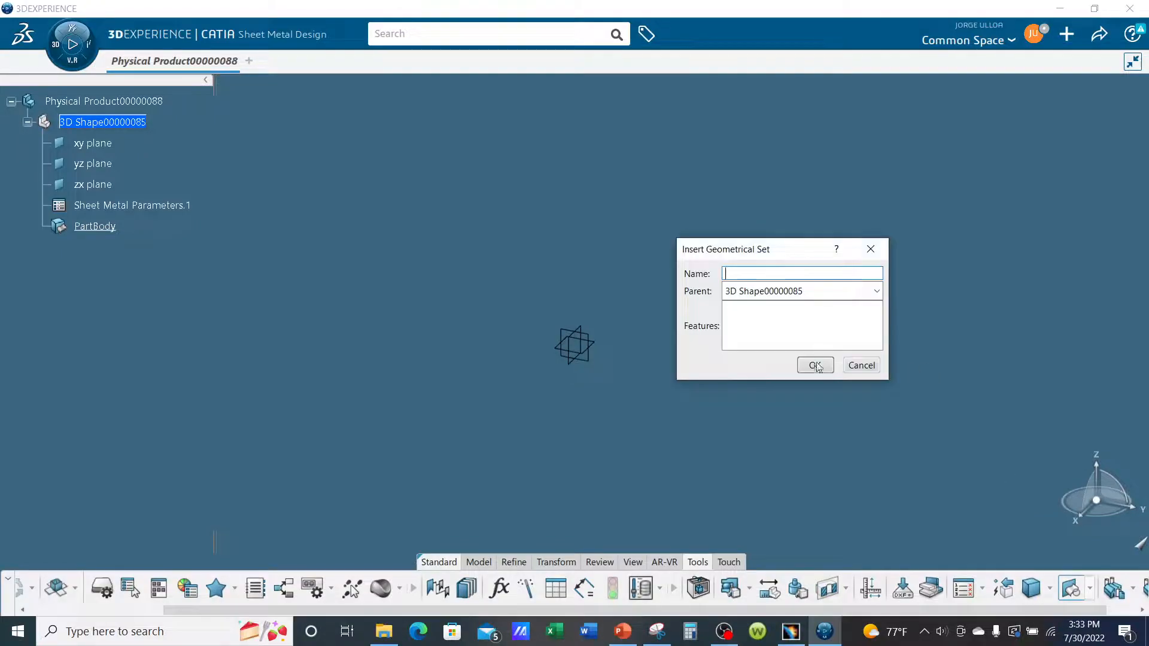
left_click(818, 366)
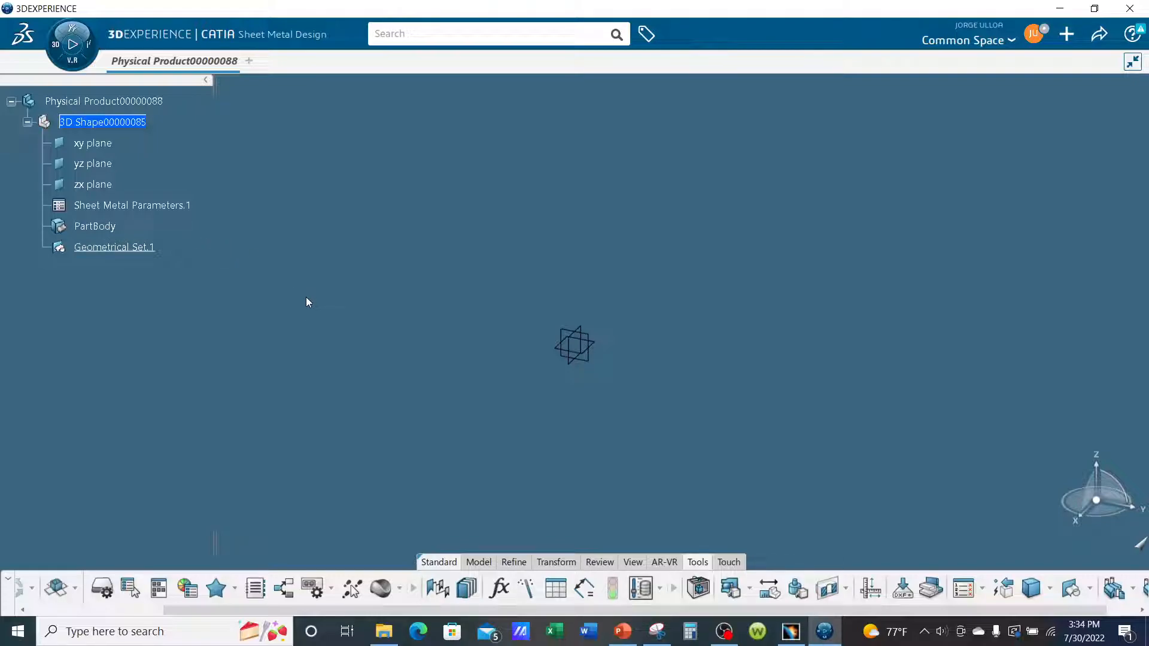
- Open a sketch on the xy plane and draw the first straight edge of a profile above the origin
left_click(595, 346)
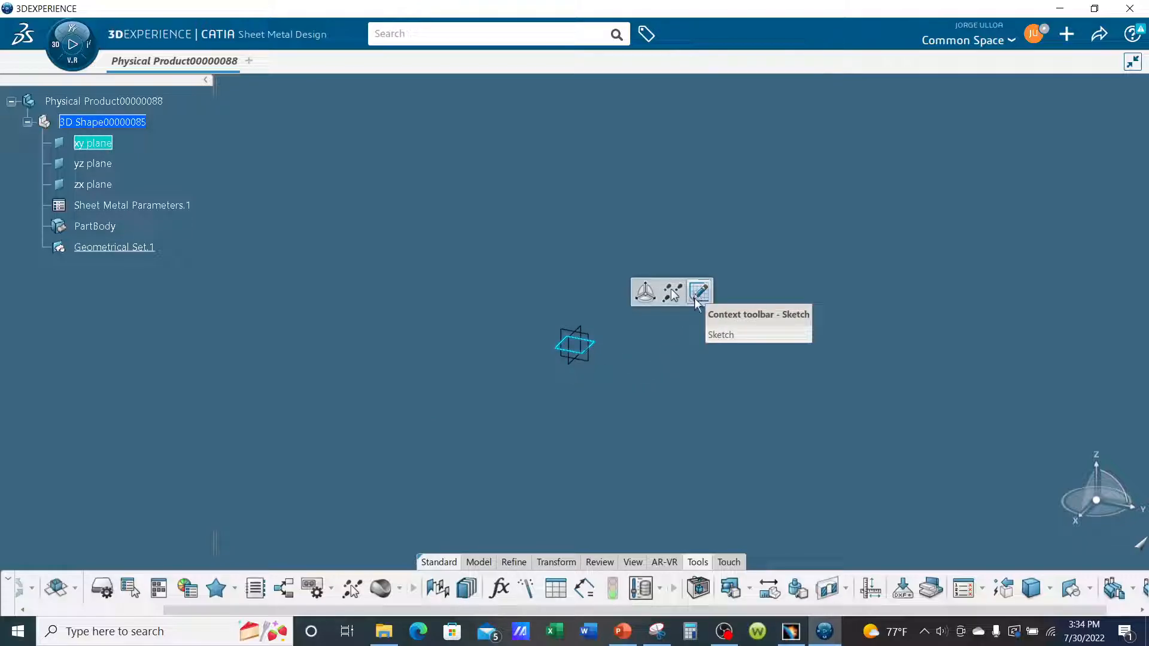
left_click(698, 293)
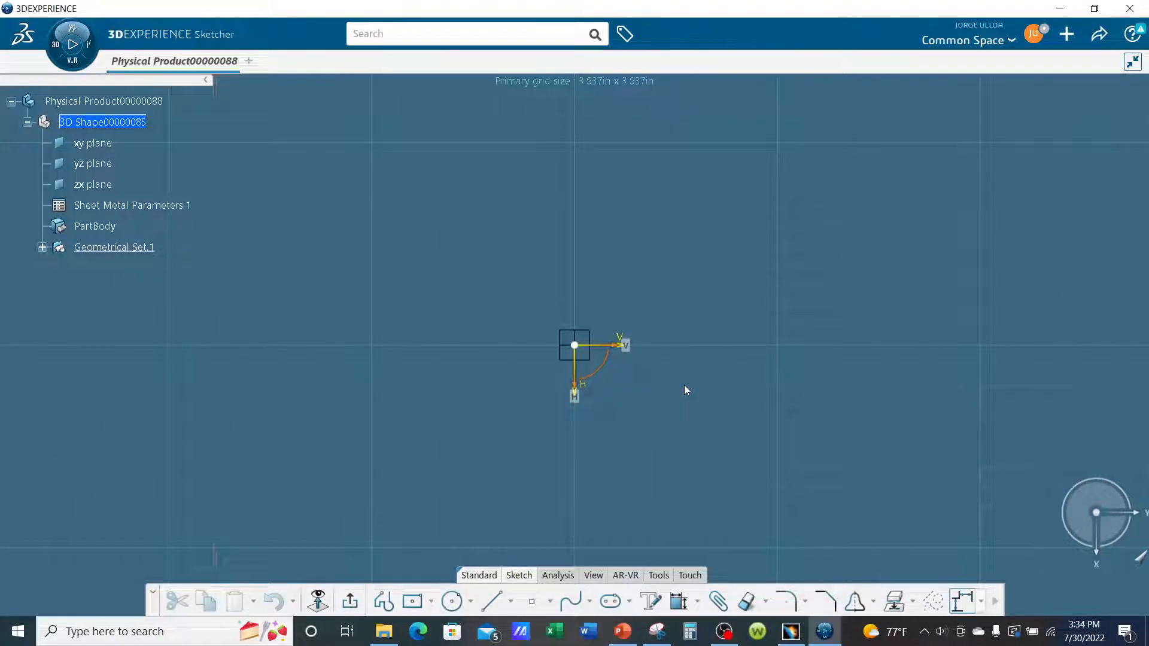
left_click(383, 601)
middle_click_drag(491, 287, 492, 362)
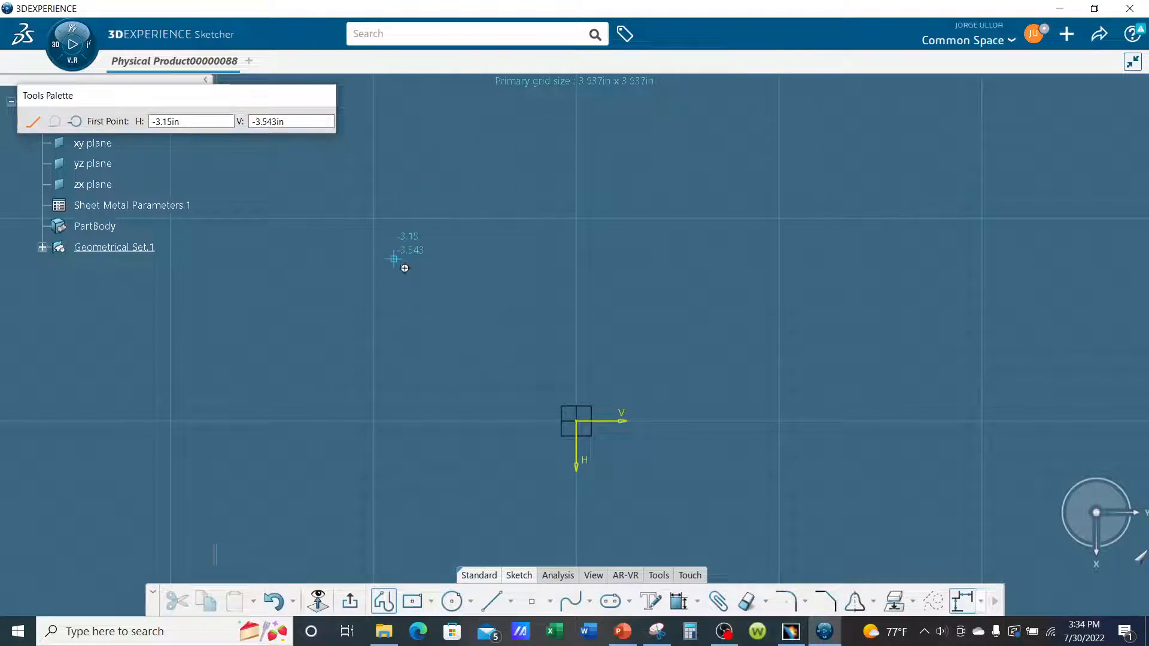
left_click(434, 280)
middle_click_drag(602, 356, 613, 295)
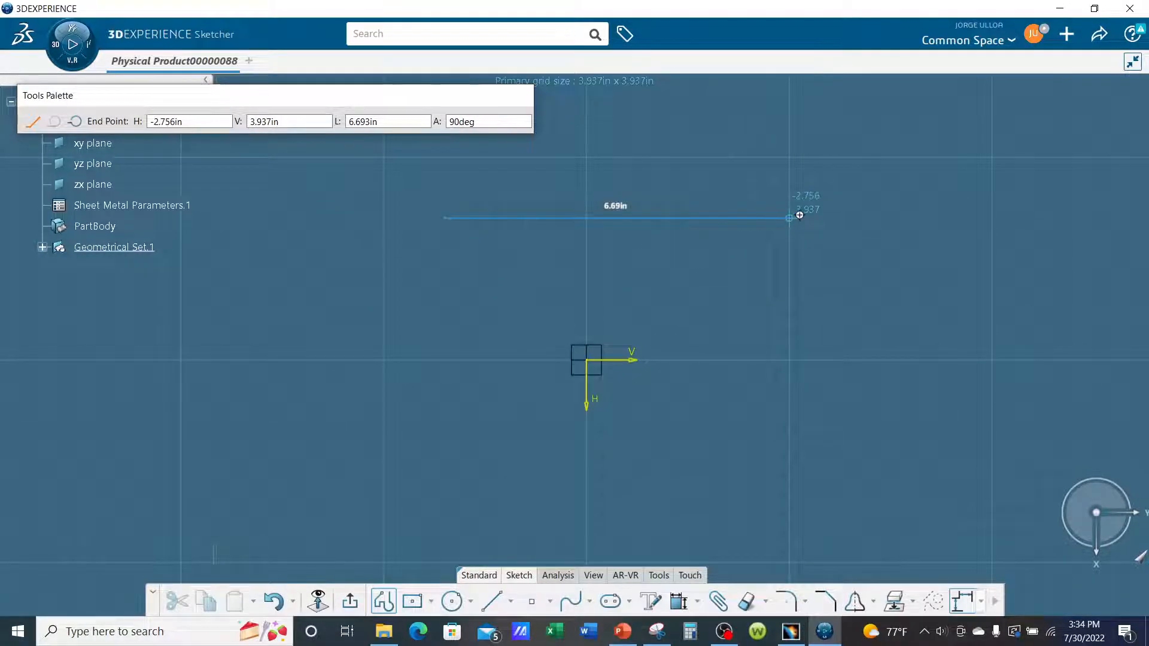
left_click(764, 217)
- Complete the profile as a closed five-sided outline around the origin, with a sloped edge across its lower-right corner
middle_click_drag(759, 413, 777, 287)
middle_click_drag(796, 356, 811, 445)
left_click(812, 444)
middle_click_drag(744, 474, 810, 380)
left_click(726, 451)
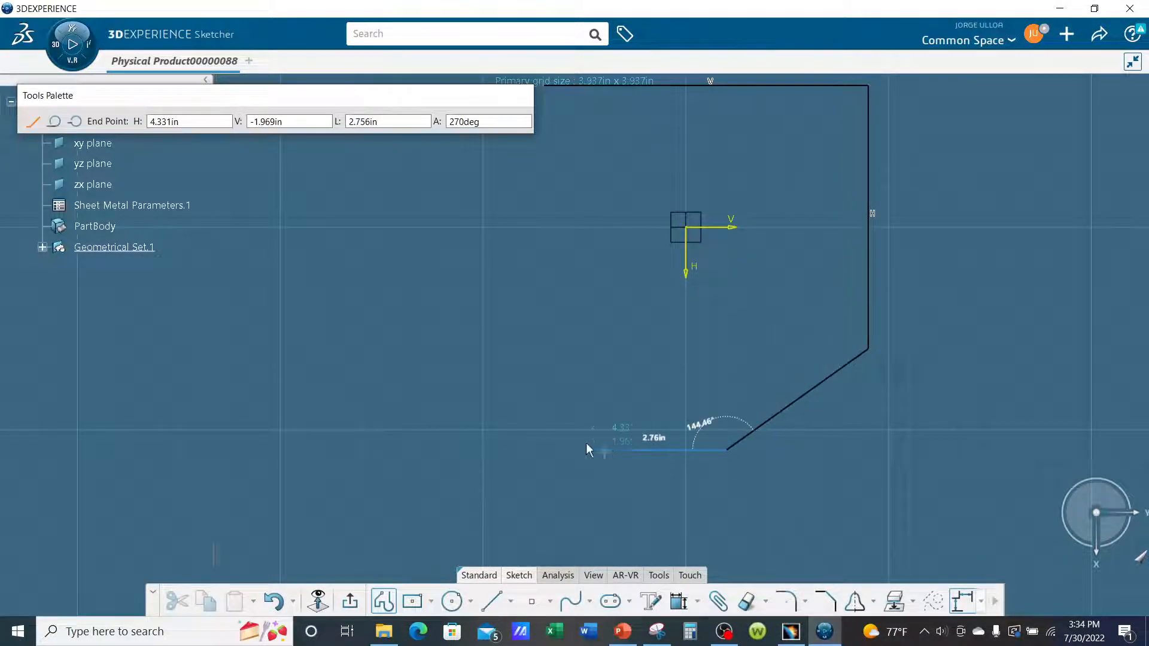
middle_click_drag(589, 450, 693, 522)
left_click(649, 522)
left_click(647, 157)
mouse_move(510, 284)
middle_mouse_down()
mouse_move(251, 244)
mouse_move(332, 336)
middle_mouse_up()
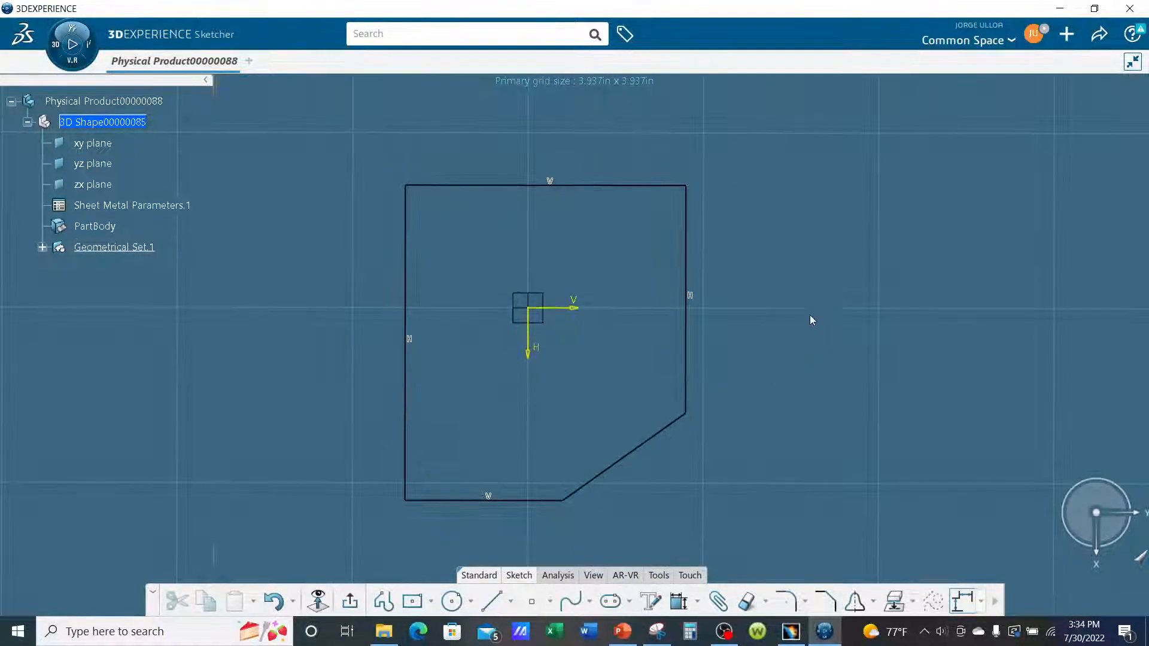
- Make the outline's two edges parallel to the H axis symmetric about that axis
left_click(688, 242)
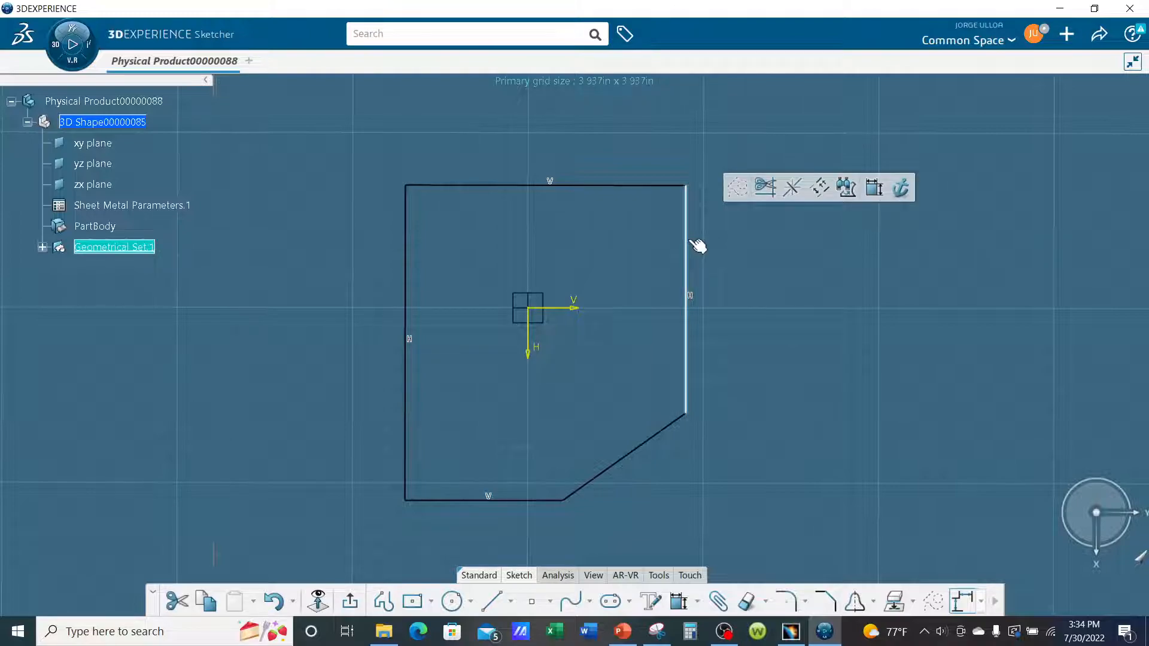
left_click(404, 255, "ctrl")
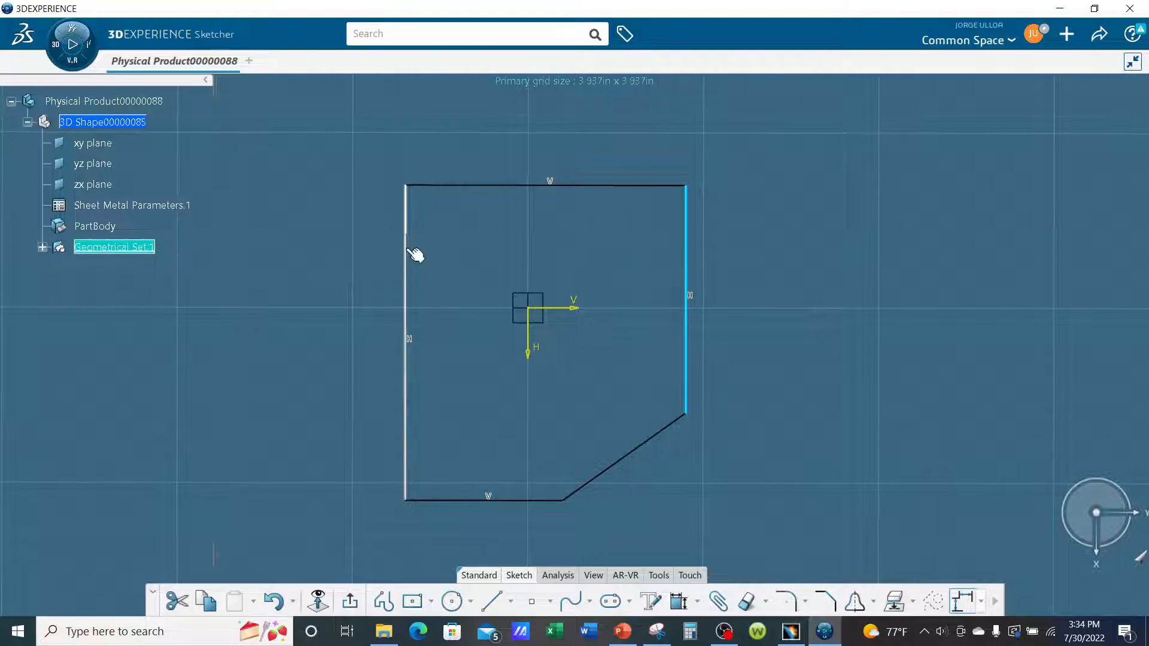
left_click(528, 353, "ctrl")
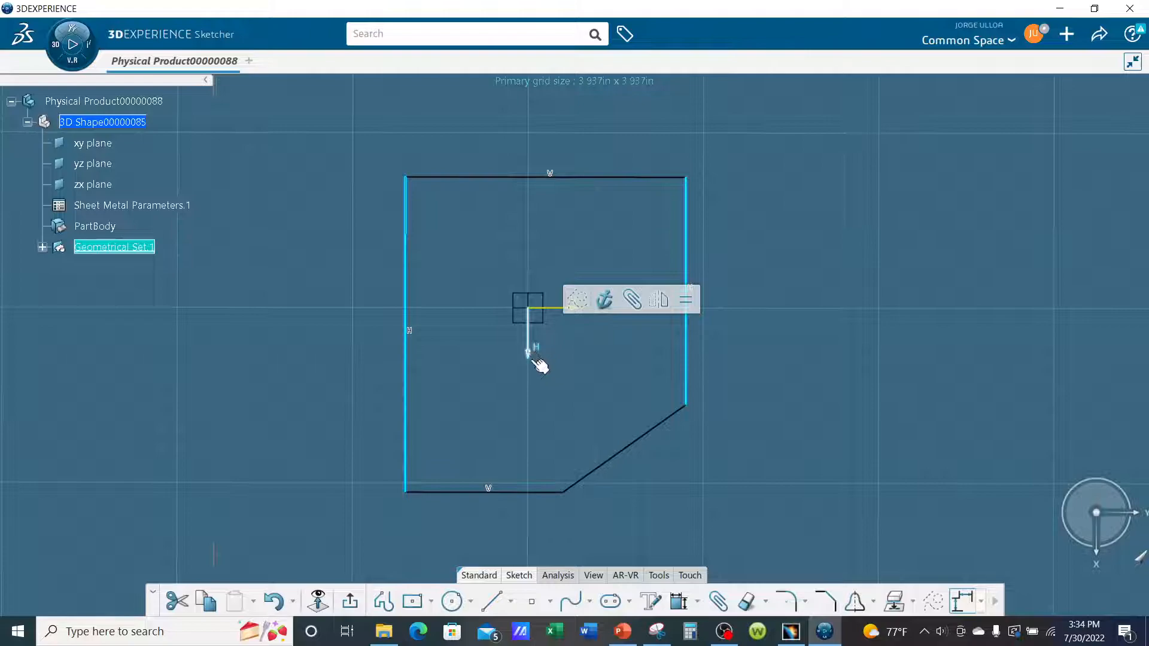
left_click(660, 304)
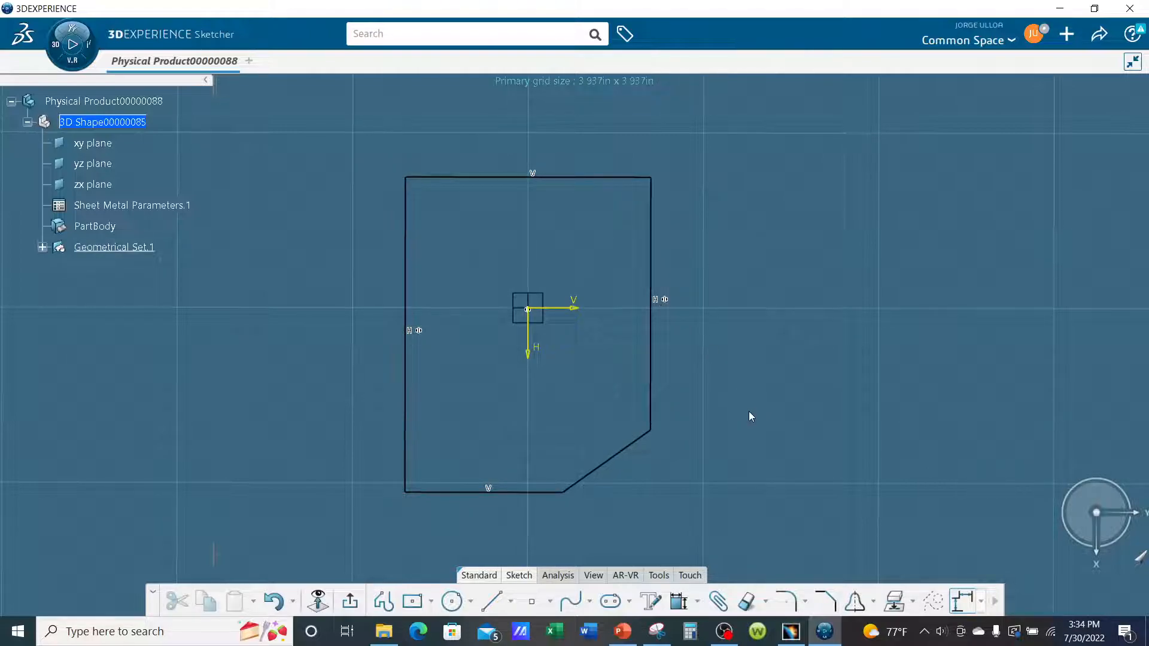
- Make the outline's two edges parallel to the V axis symmetric about that axis using the Symmetry constraint
left_click(613, 177)
left_click(456, 493, "ctrl")
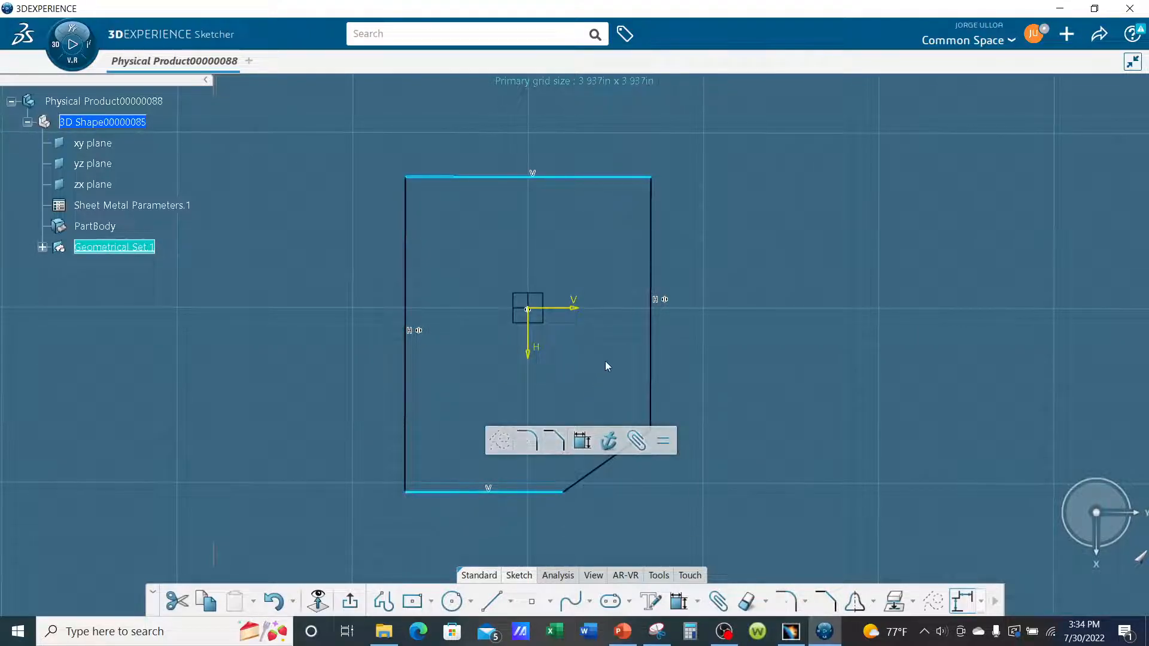
left_click(578, 309, "ctrl")
mouse_move(654, 441)
middle_mouse_down()
mouse_move(736, 480)
mouse_move(813, 252)
mouse_move(682, 204)
mouse_move(518, 399)
mouse_move(547, 331)
mouse_move(557, 433)
middle_mouse_up()
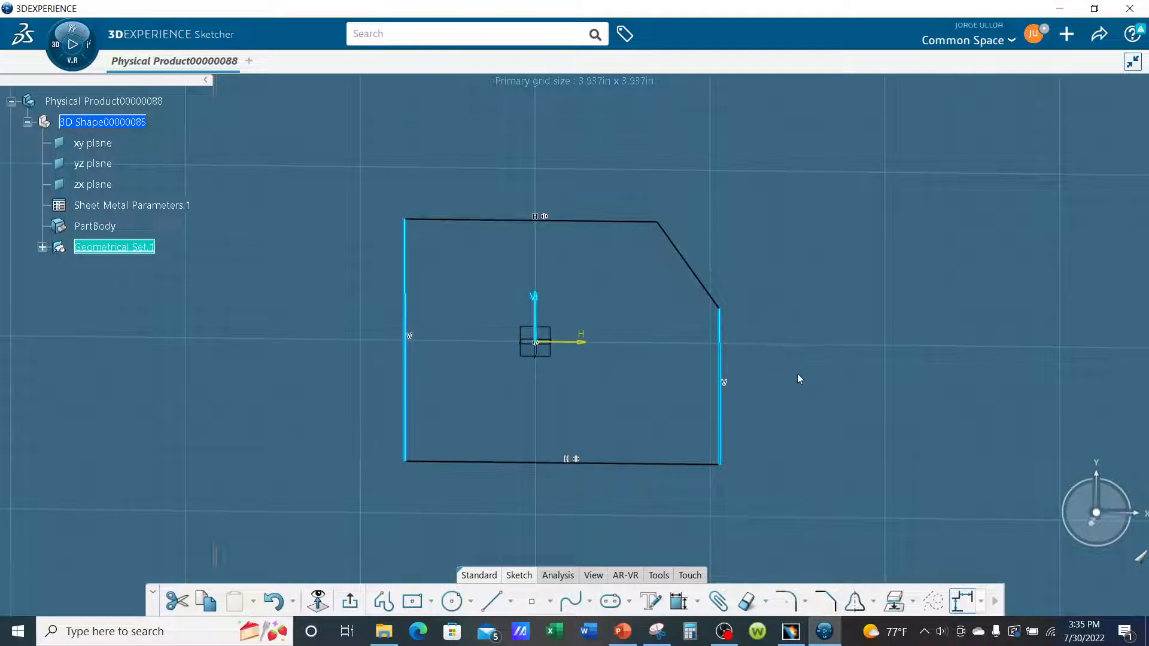
left_click(701, 604)
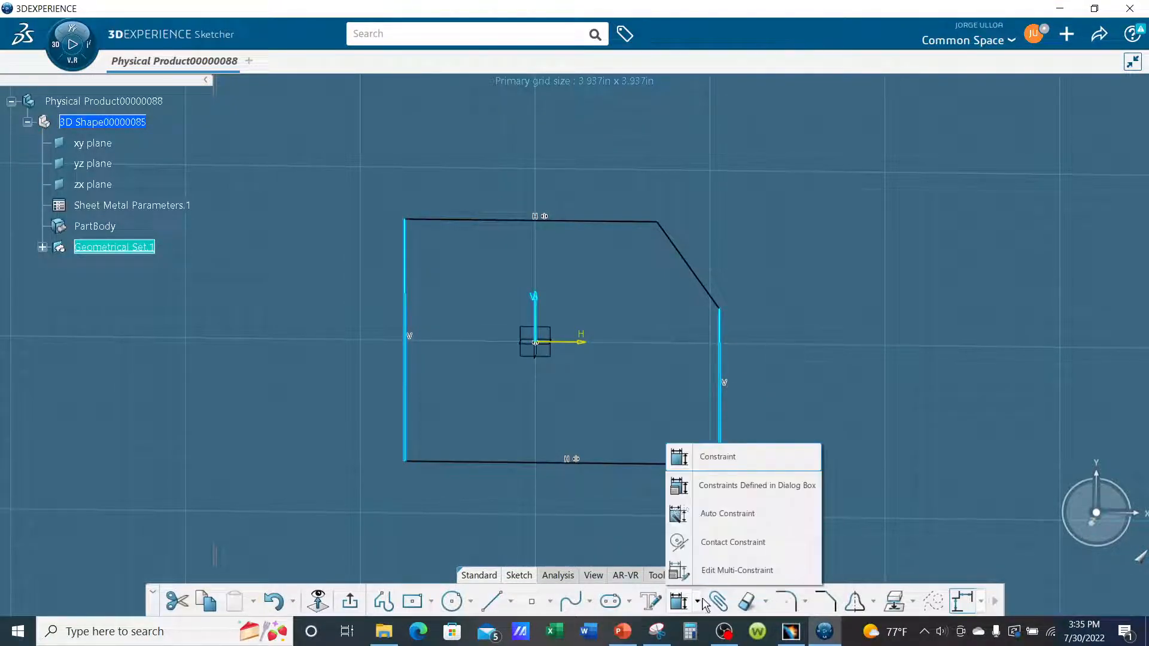
left_click(715, 487)
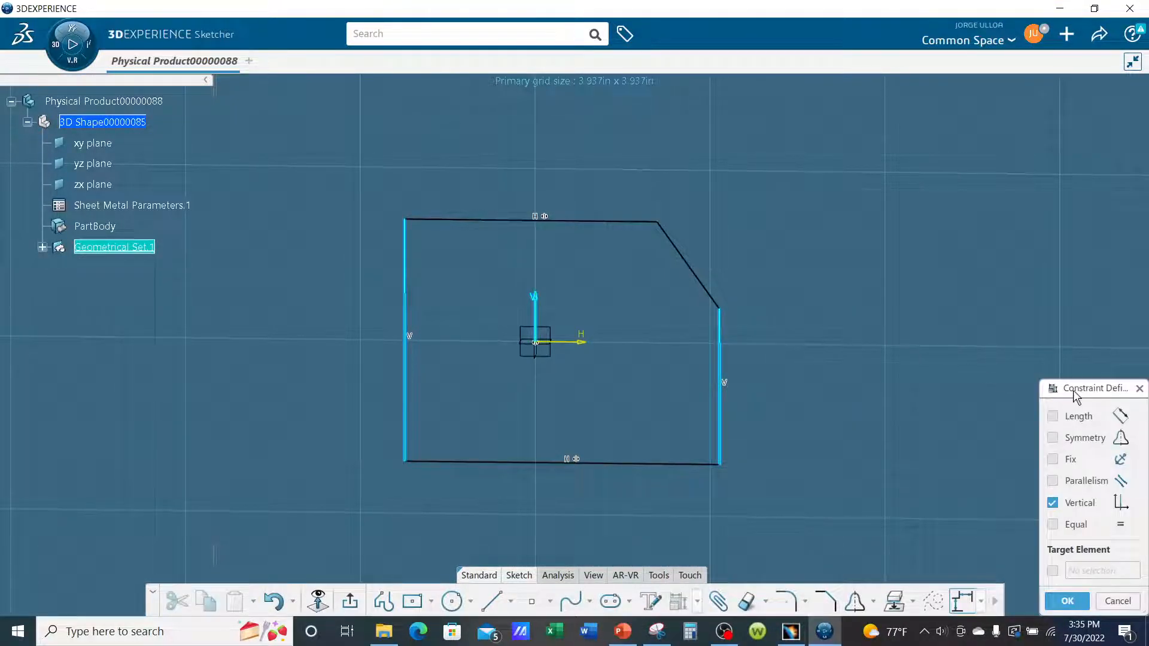
left_click(1085, 439)
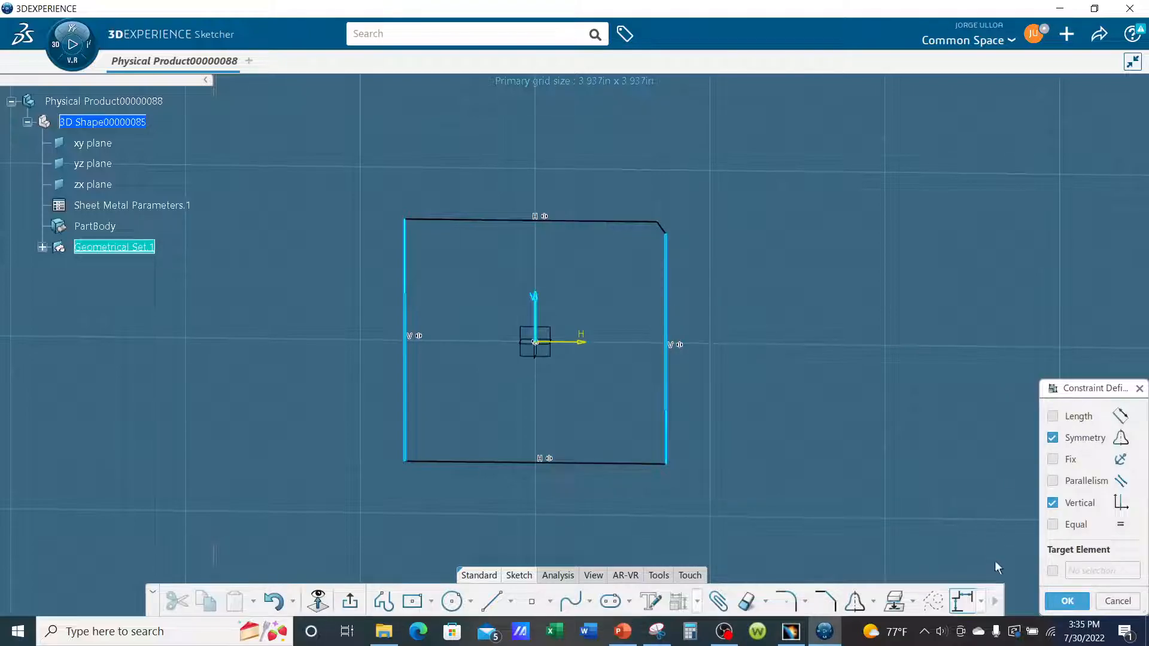
left_click(1067, 601)
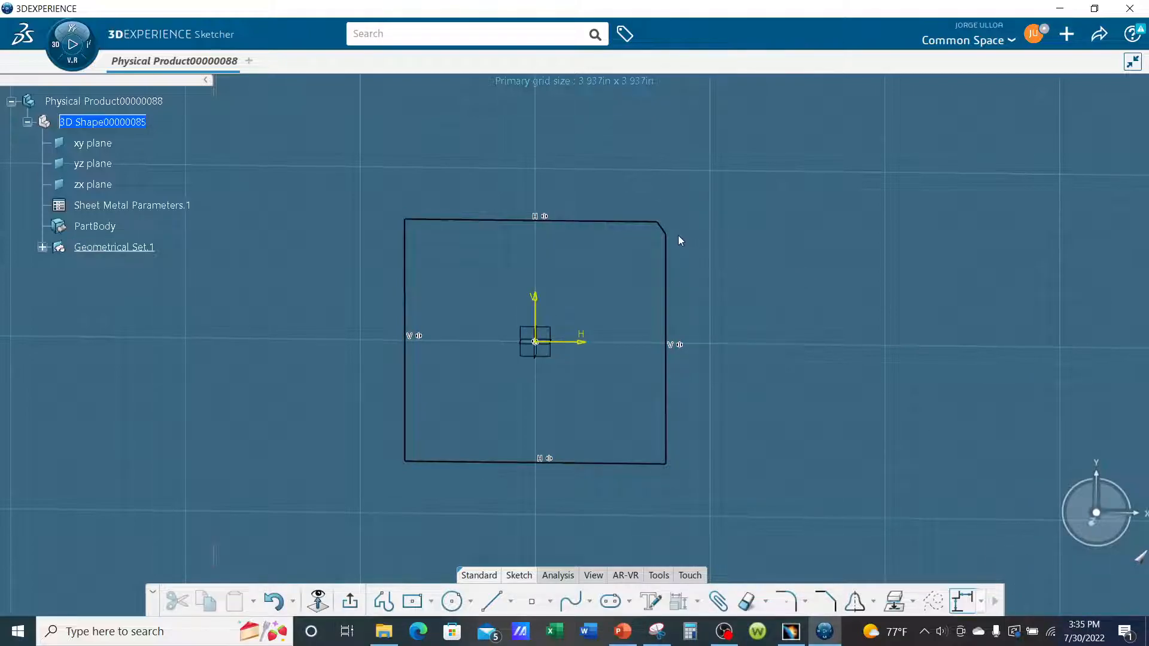
- Reposition both endpoints of the sloped corner edge to enlarge the corner cut and reshape the outline
left_click_drag(677, 237, 681, 288)
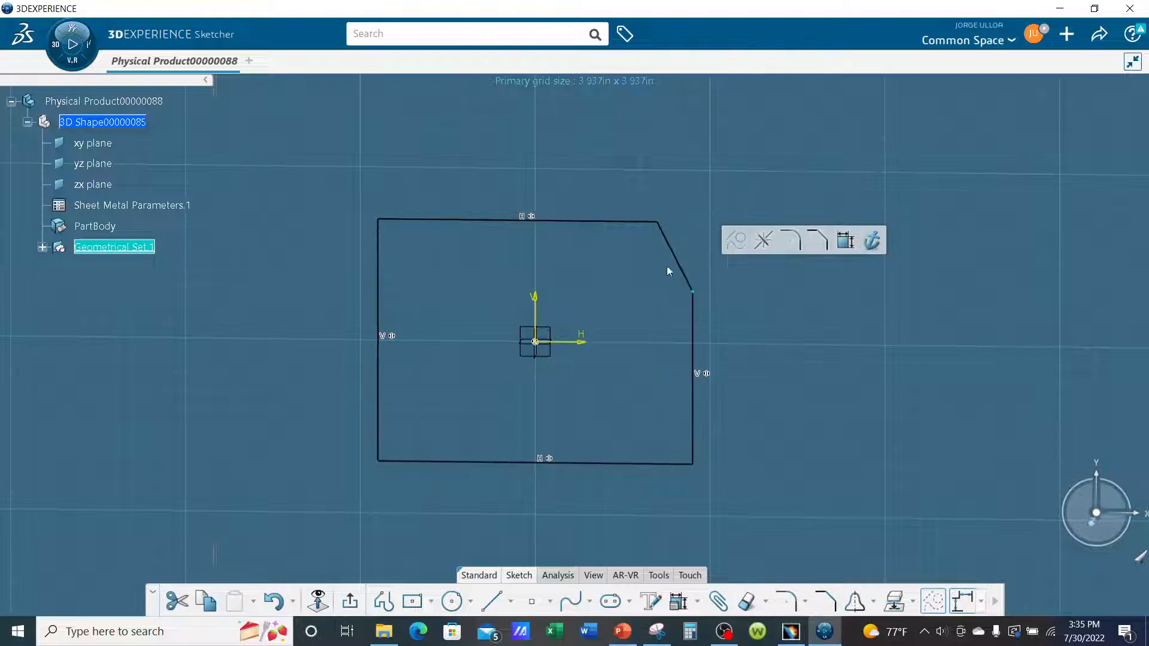
left_click_drag(660, 222, 640, 239)
left_click(806, 376)
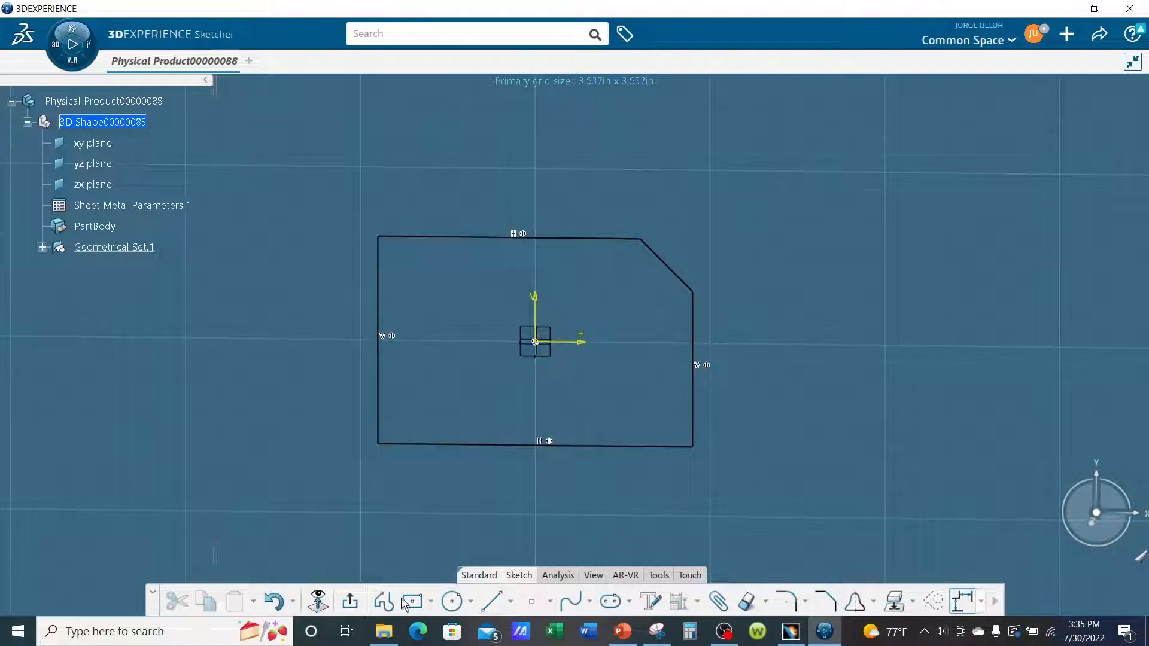
- Dimension the distance from the outline's bottom edge to the sloped edge's lower endpoint and set it to 3 in
left_click(673, 449)
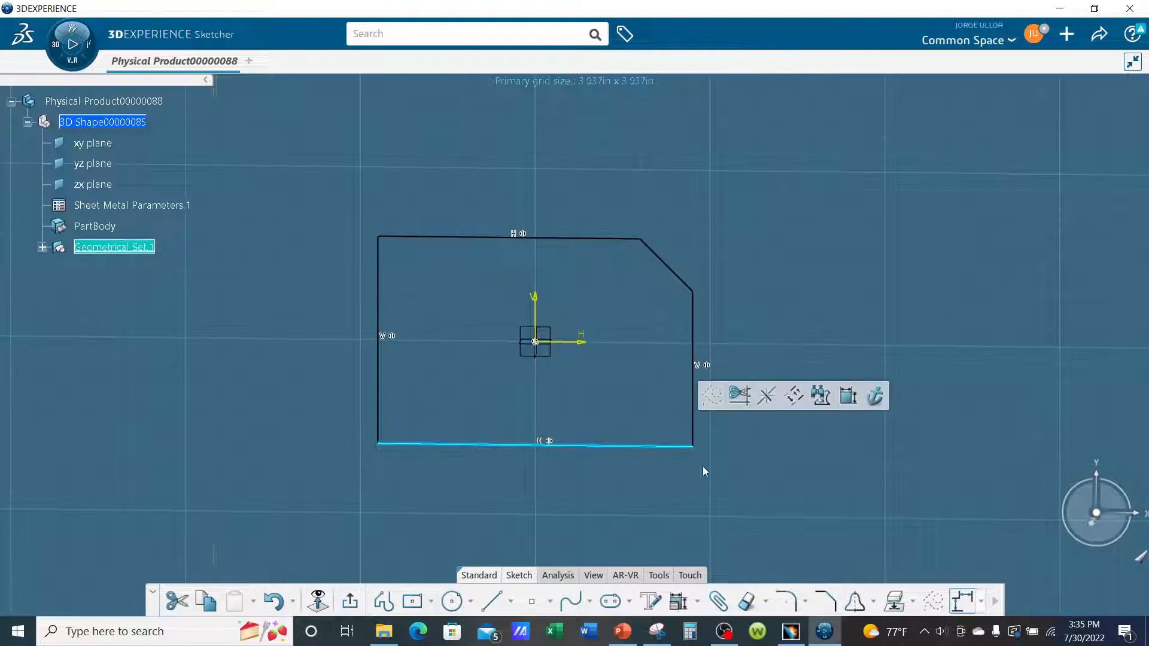
left_click(694, 291, "ctrl")
left_click(826, 241)
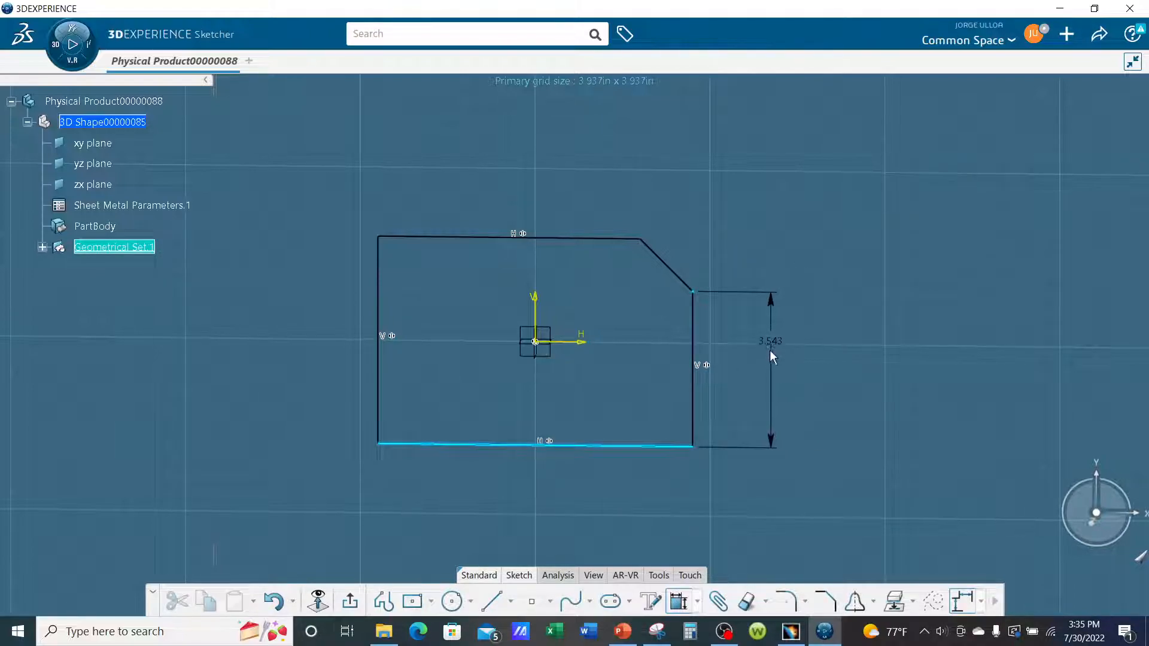
left_click(767, 360)
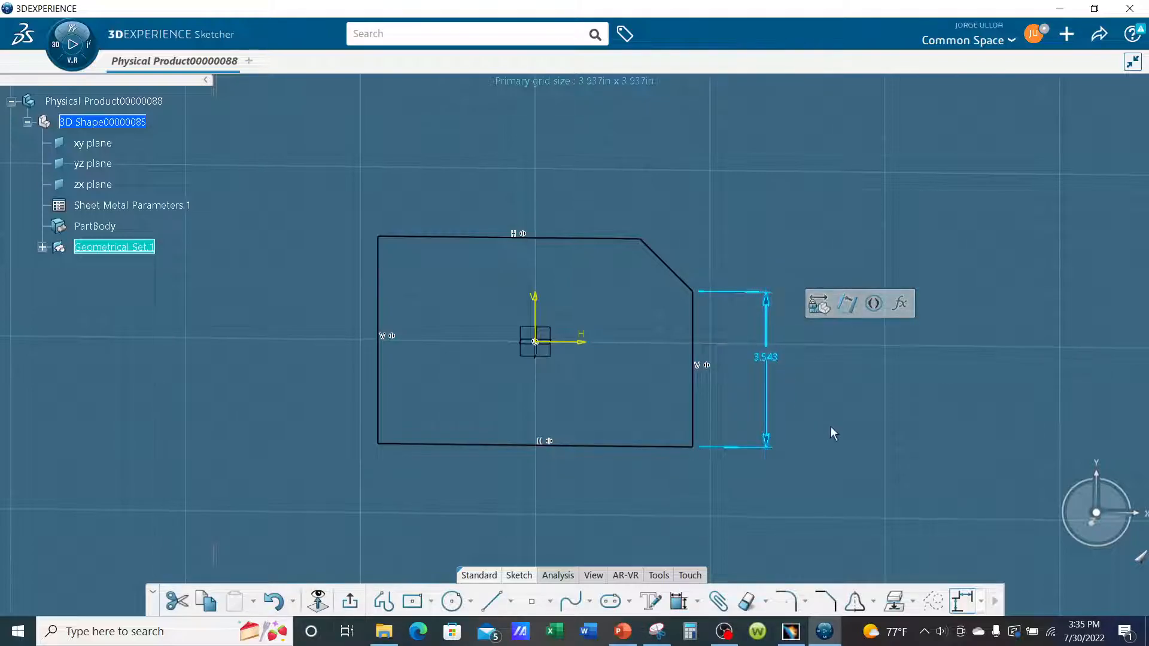
type("3")
key("Return")
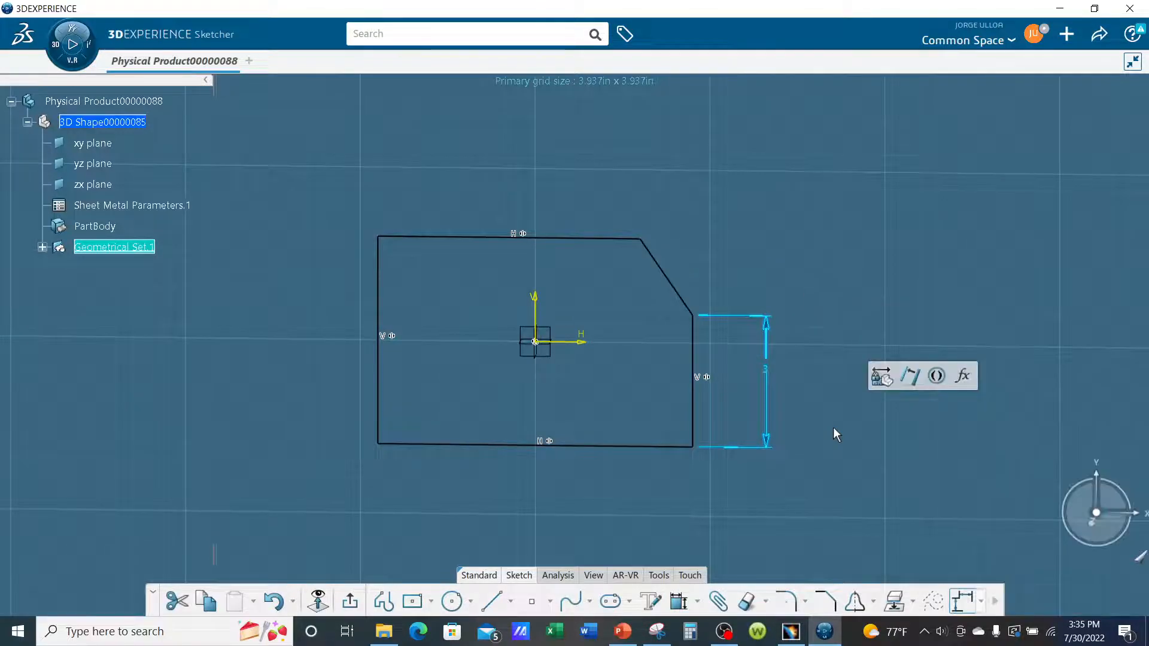
- Dimension the distance from the outline's left edge to the sloped edge's upper endpoint and set it to 3 in
left_click(679, 601)
left_click(388, 254)
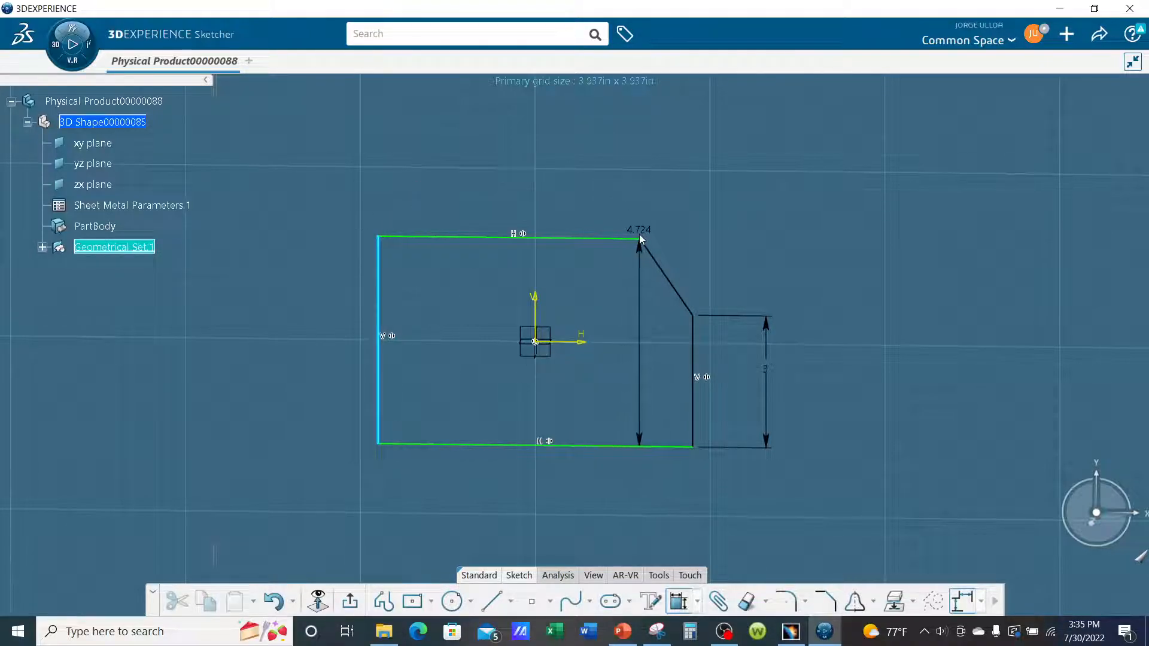
left_click(642, 238)
left_click(572, 178)
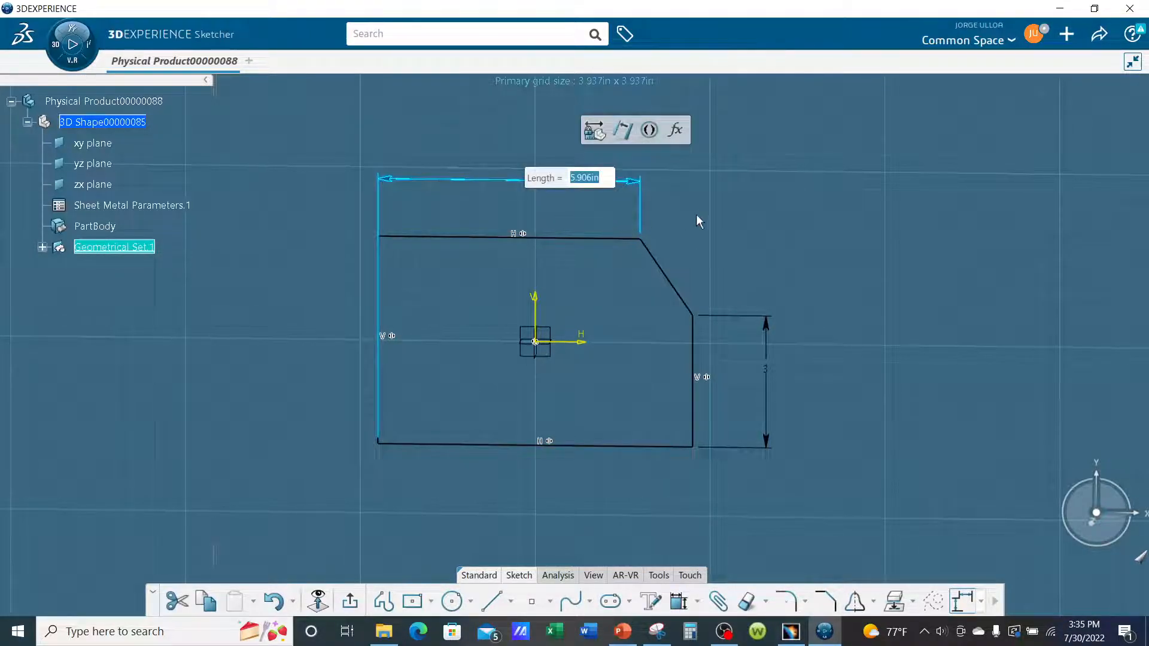
type("3")
key("Return")
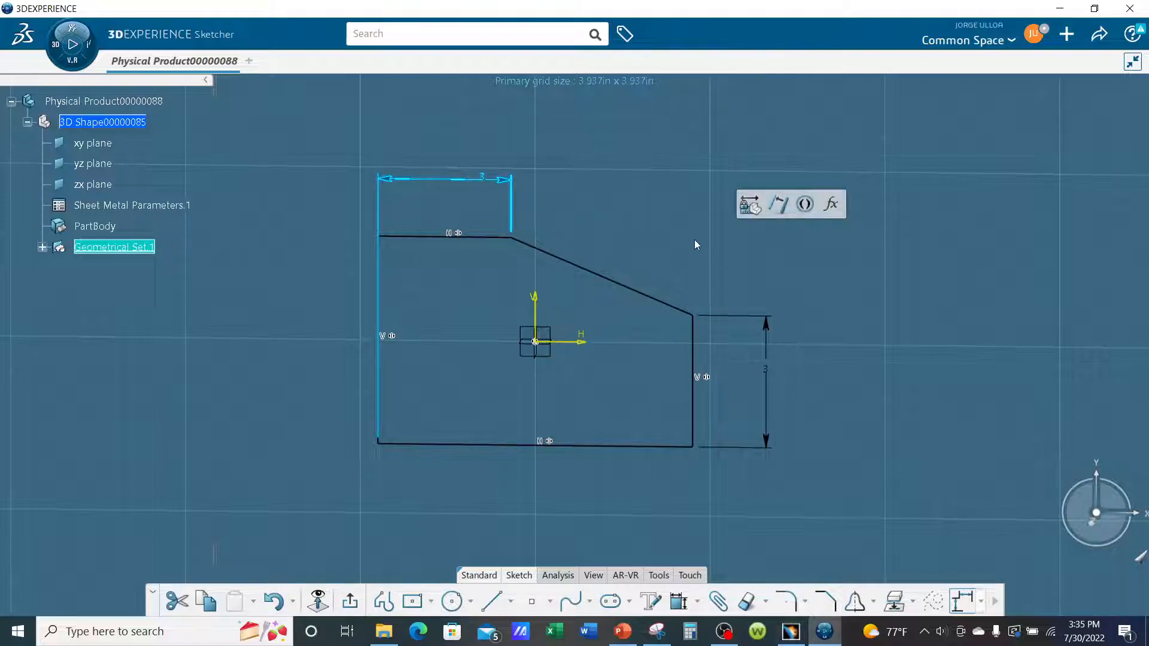
left_click(695, 232)
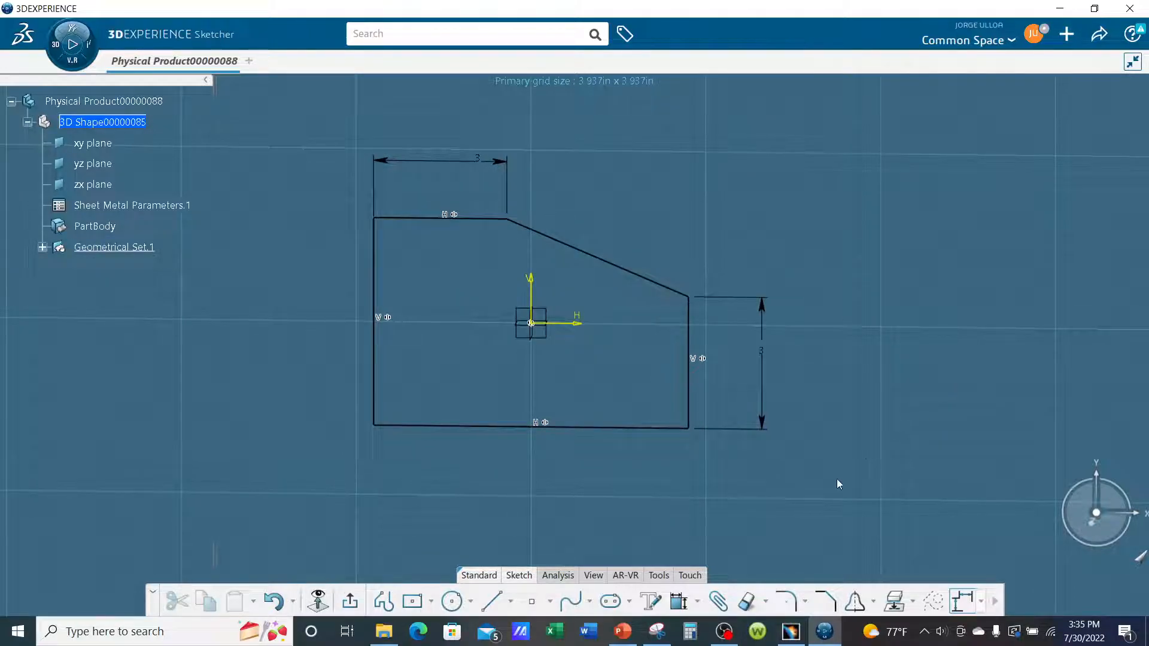
- Dimension the outline's overall width between its two vertical edges and set it to 6 in
left_click(689, 383)
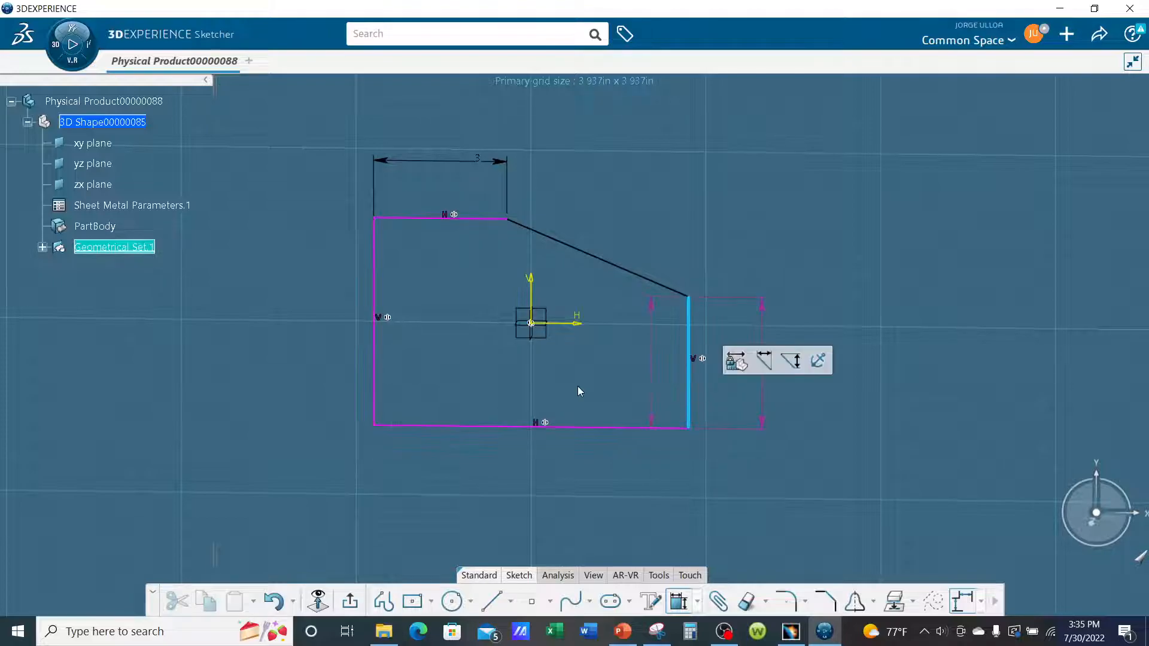
left_click(375, 390)
left_click(512, 482)
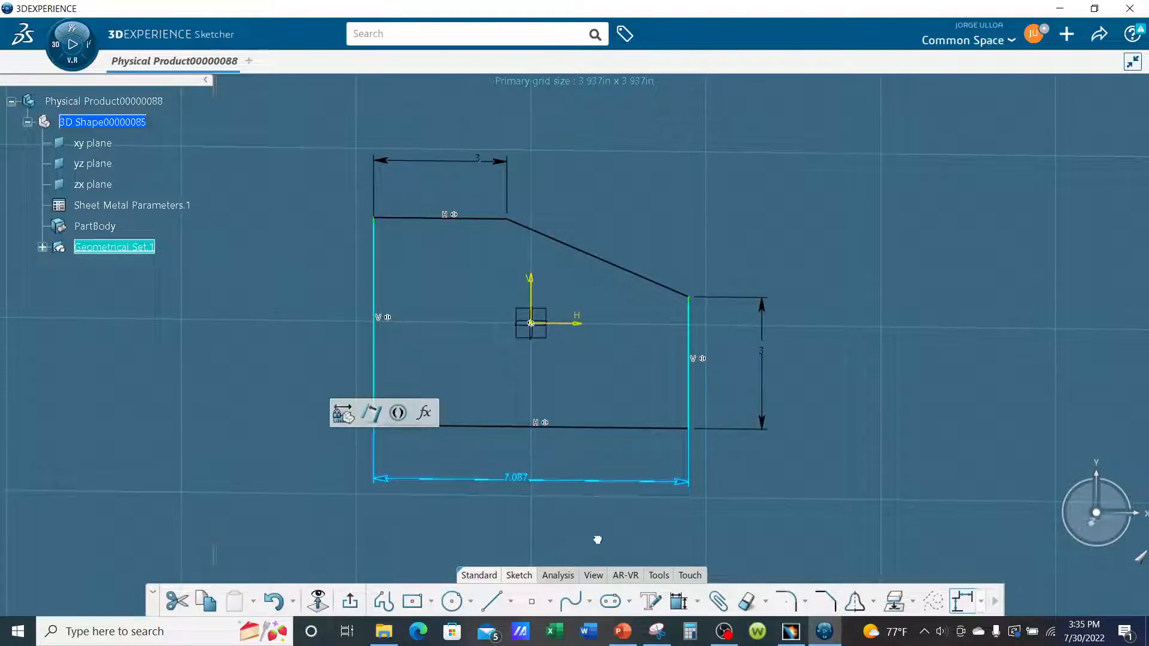
double_click(520, 483)
type("6")
key("Return")
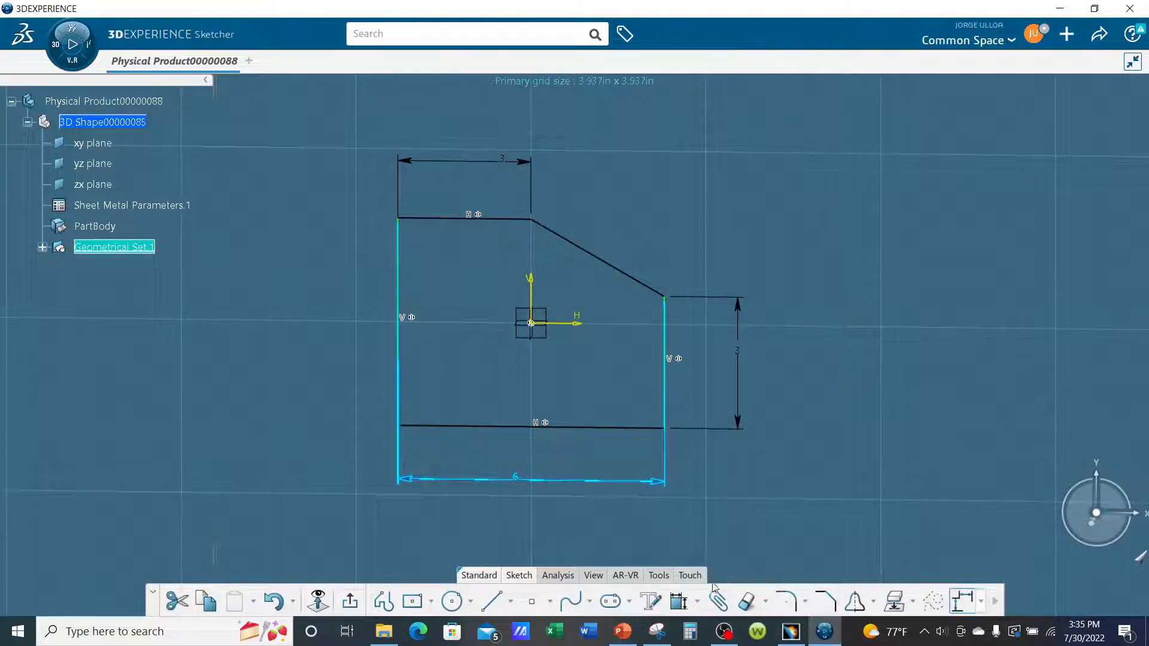
- Dimension the outline's overall height between its two horizontal edges and set it to 6 in
left_click(679, 601)
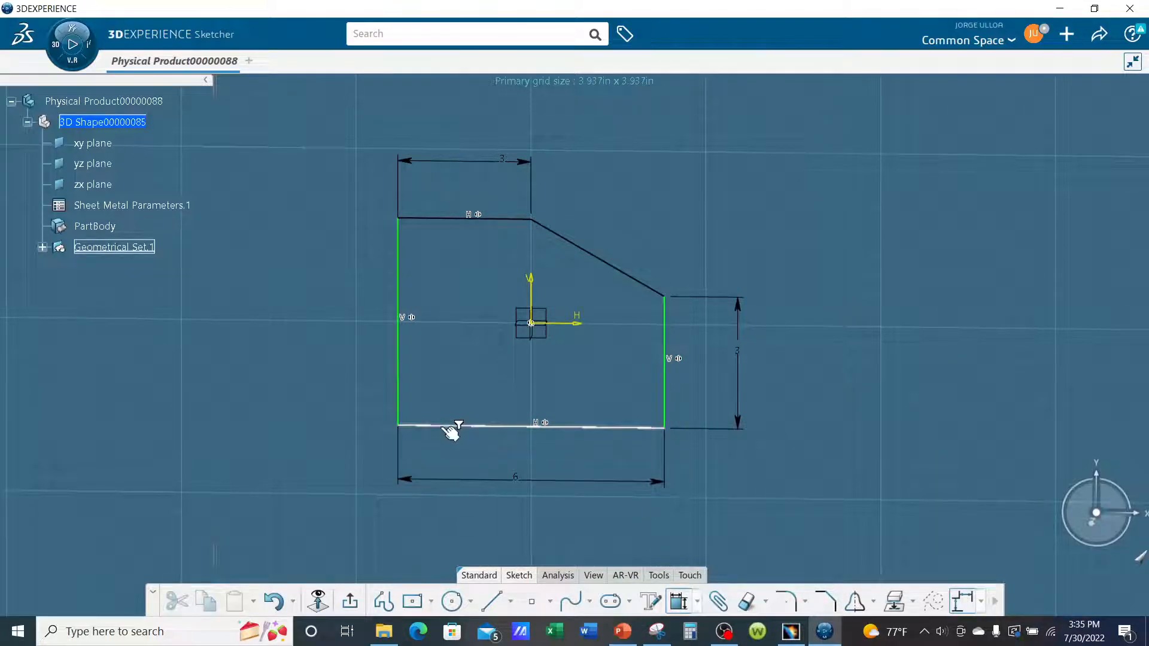
left_click(450, 427)
left_click(441, 219)
left_click(334, 308)
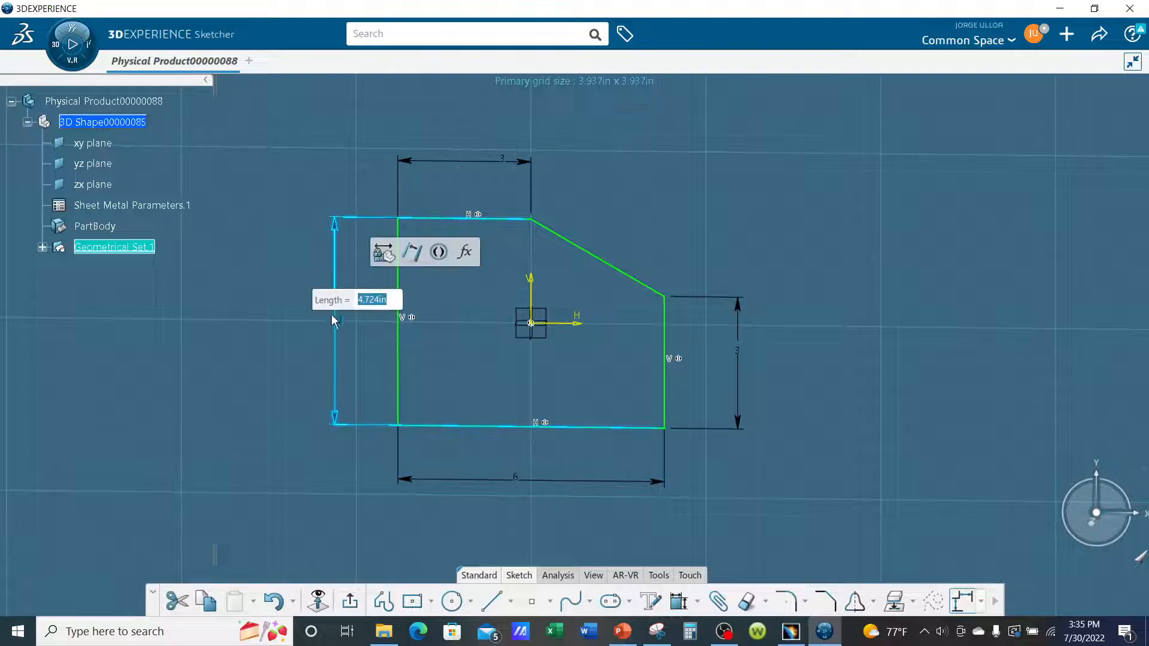
type("6")
key("Return")
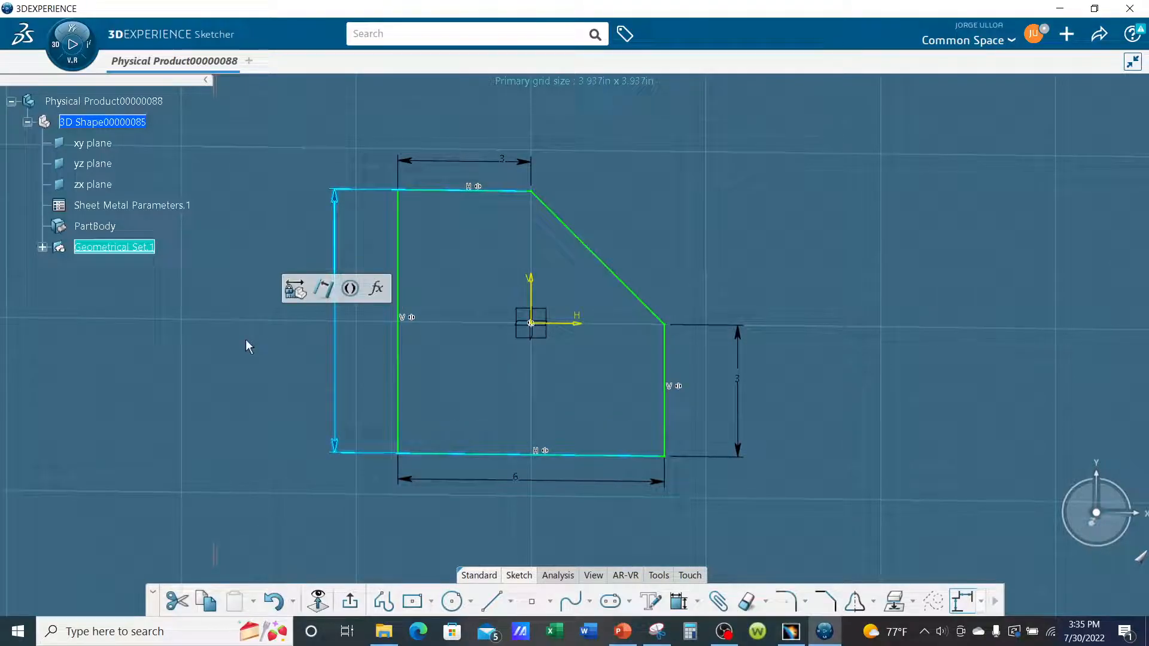
left_click(867, 370)
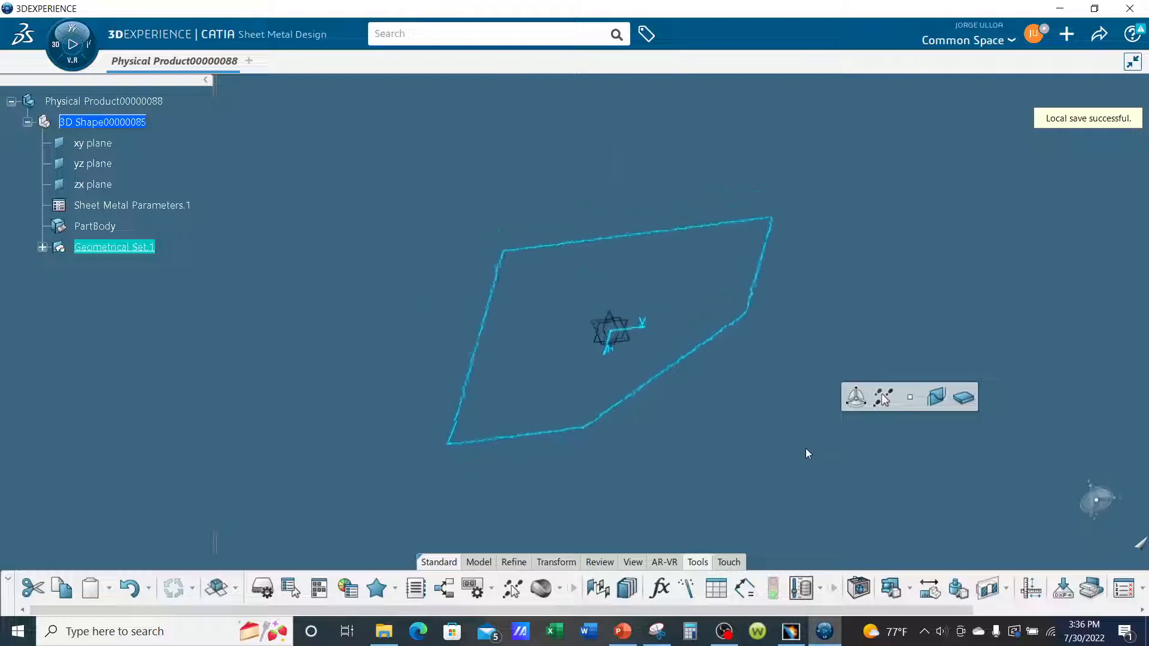
- Start a Wall feature, defining PartBody as the in-work object, and expand PartBody in the tree
left_click(806, 449)
middle_click_drag(791, 471, 774, 428)
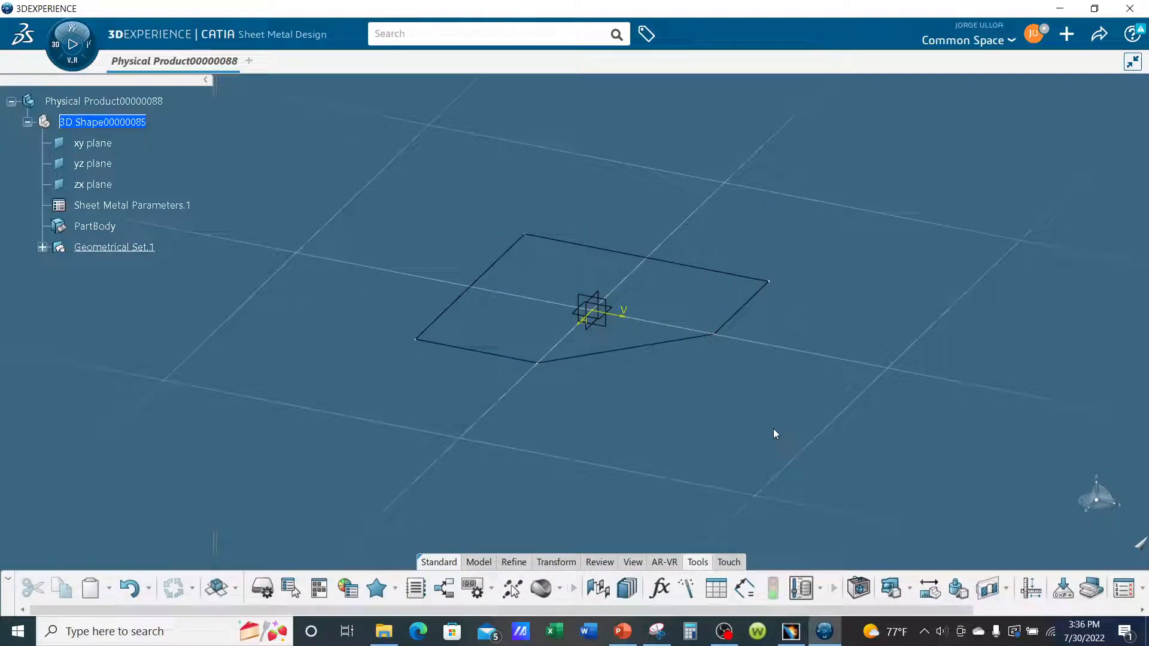
left_click(42, 247)
left_click(480, 562)
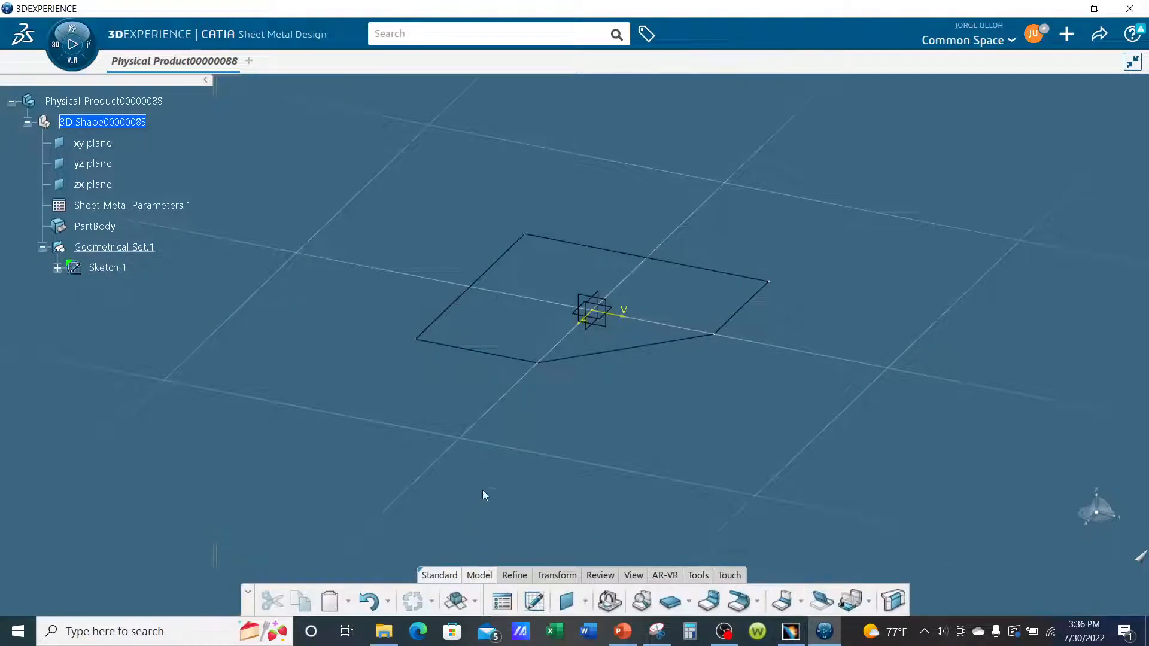
left_click(672, 602)
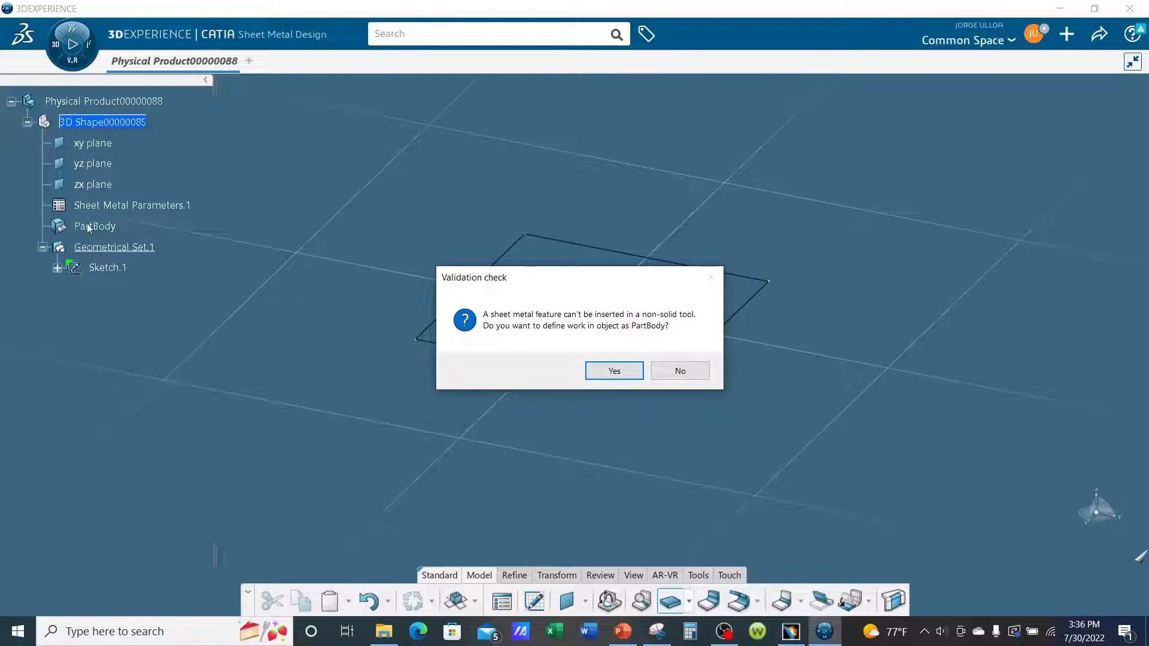
left_click(616, 372)
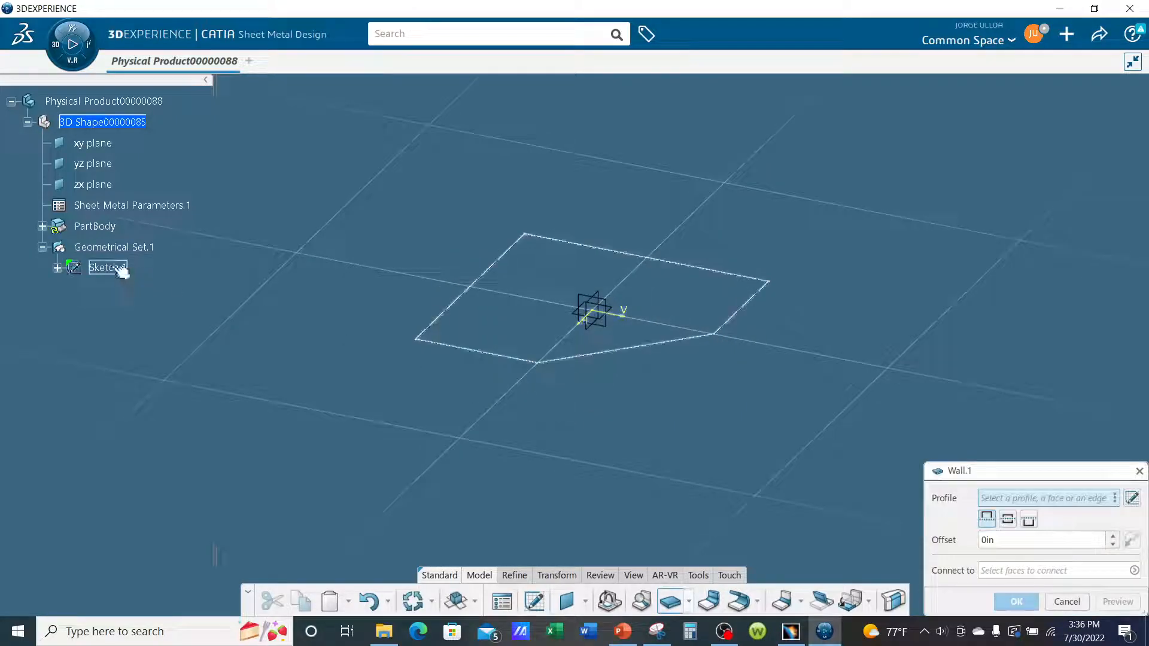
left_click(43, 227)
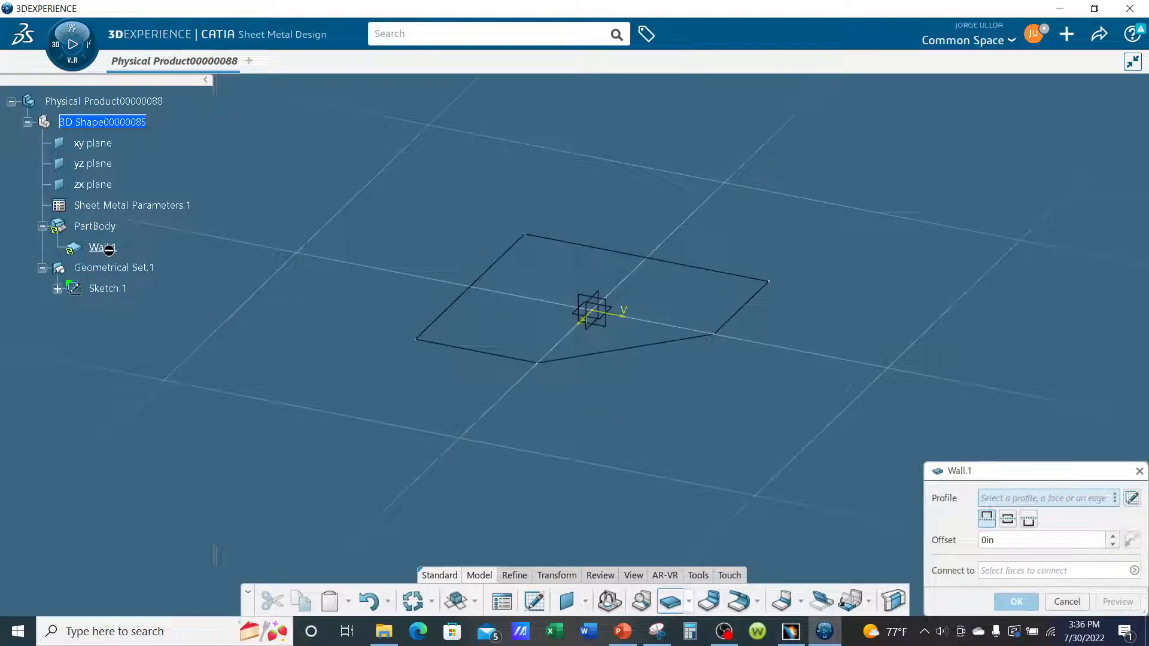
- Create the wall from the Sketch.1 profile with a 0 in offset
left_click(509, 362)
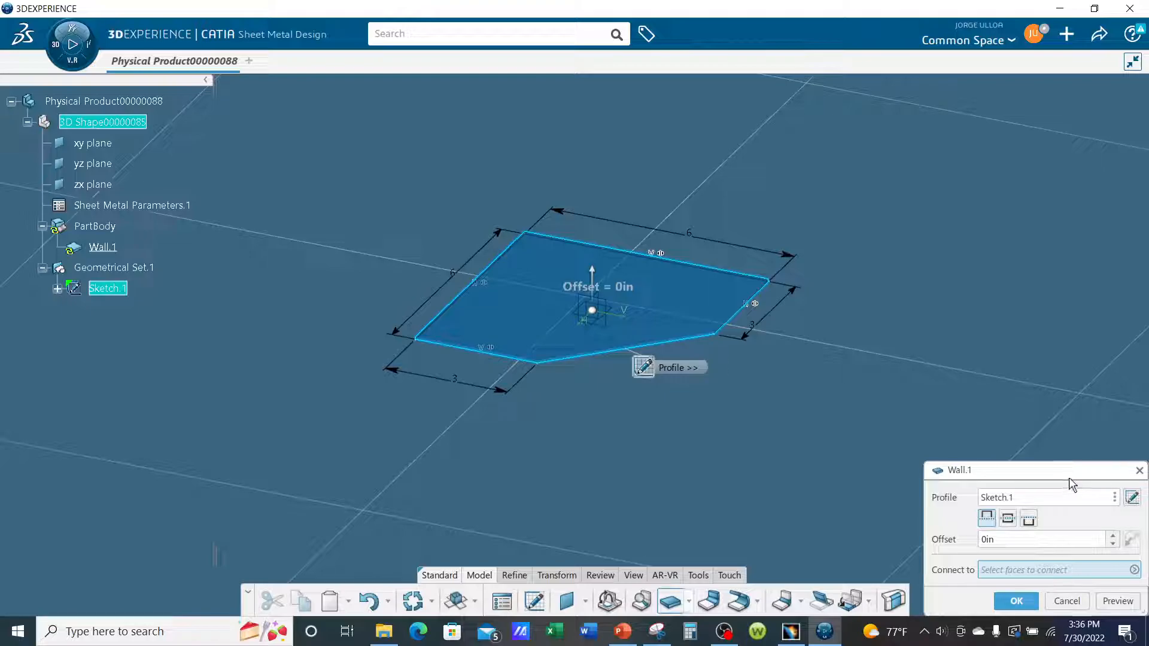
left_click_drag(1072, 472, 966, 301)
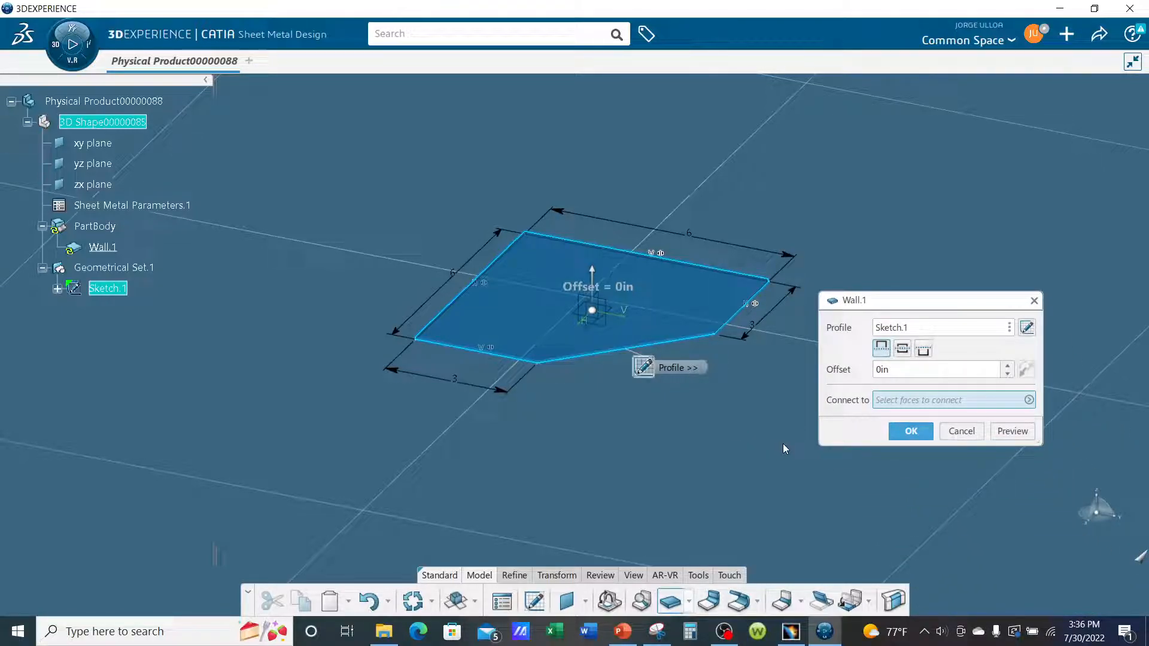
scroll(754, 400, "up", 3)
middle_click_drag(755, 394, 746, 422)
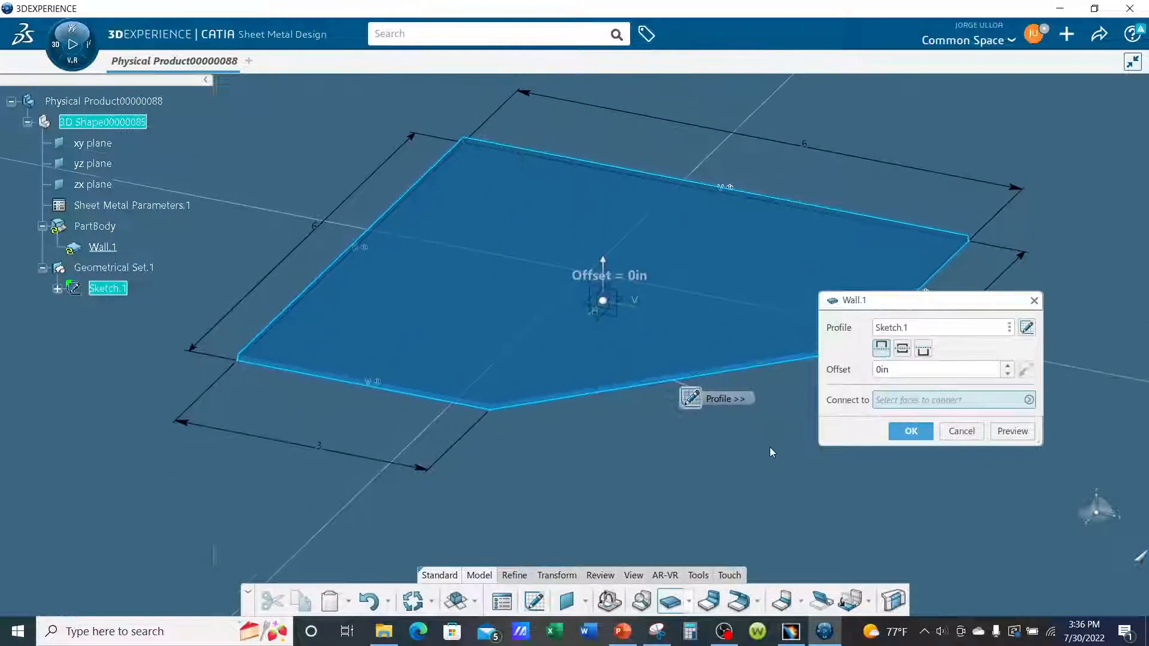
left_click(908, 431)
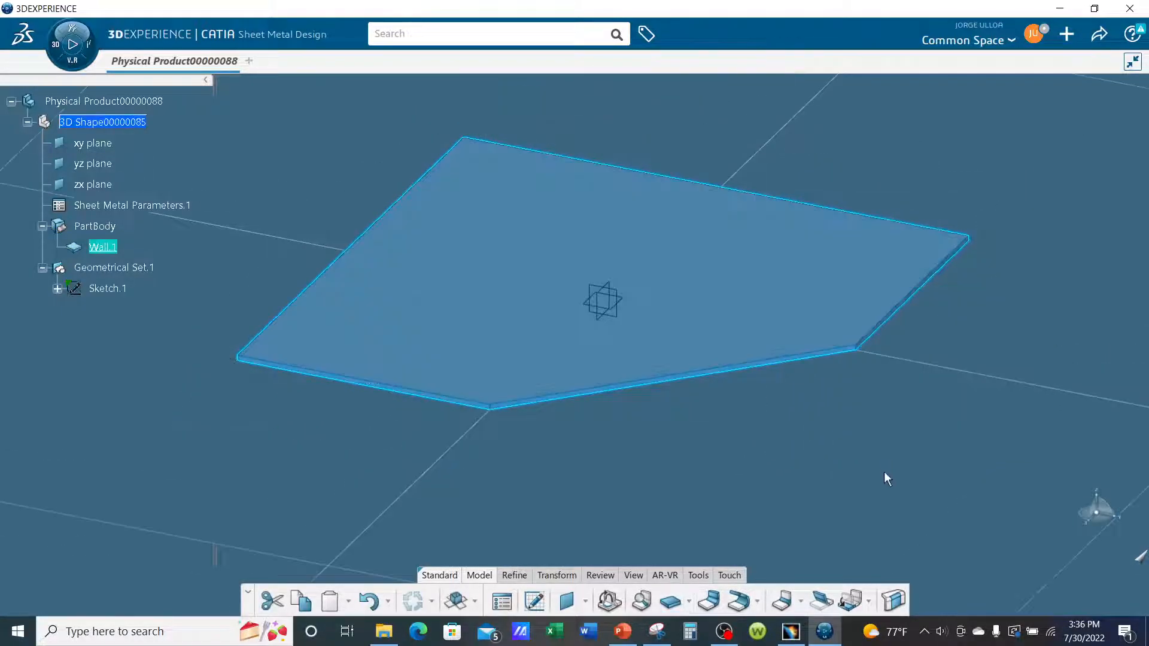
- Review the thickness and bend radius stored in Sheet Metal Parameters.1 and accept them without edits
middle_click_drag(588, 478, 690, 469)
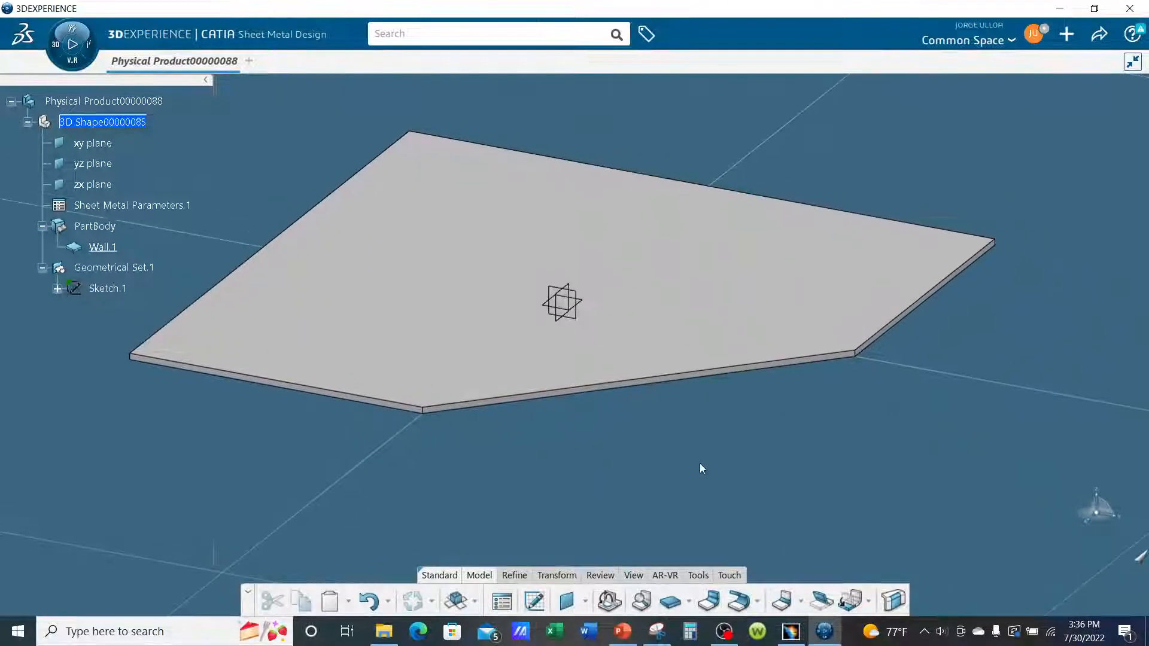
left_click(184, 206)
double_click(184, 205)
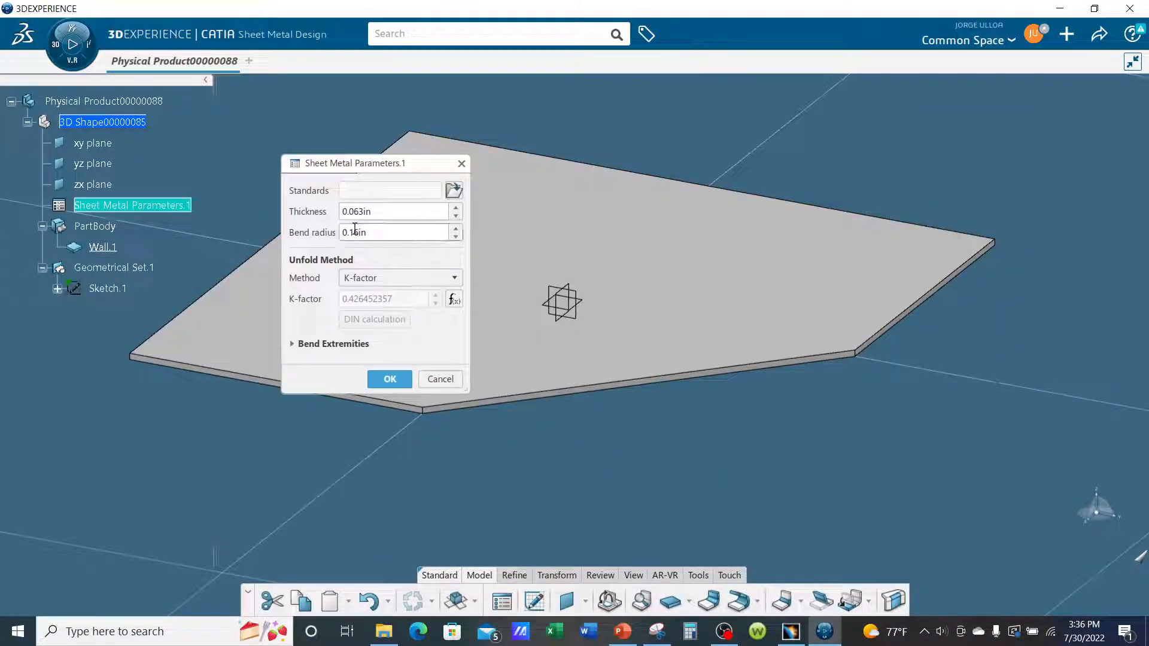
left_click(402, 381)
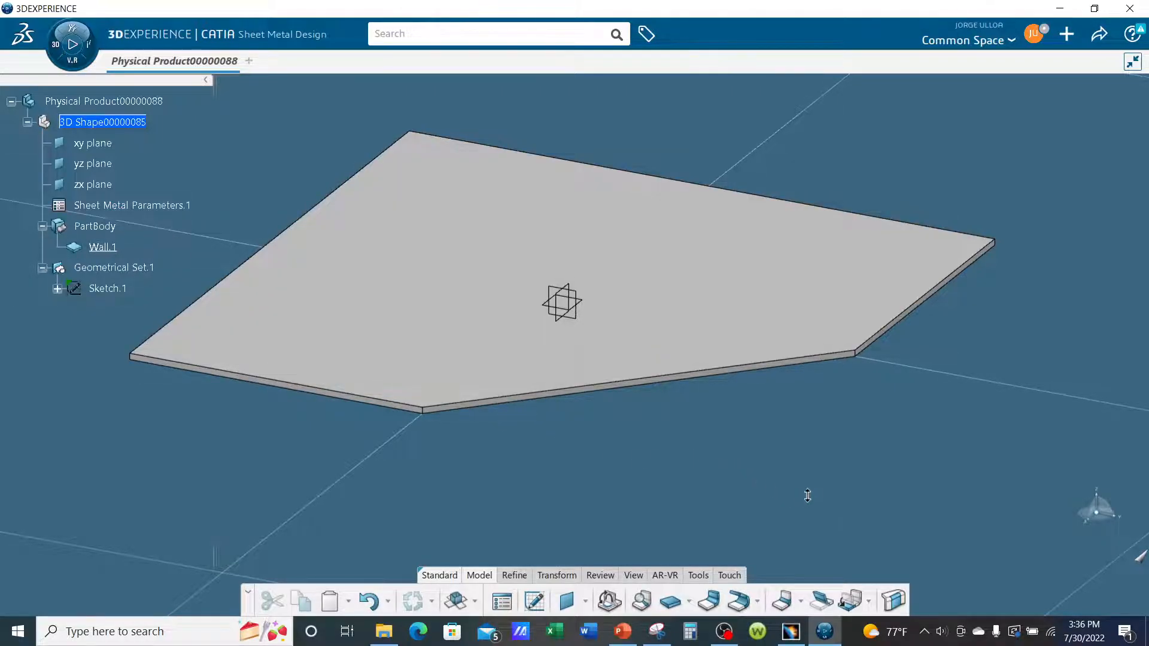
scroll(806, 498, "up", 3)
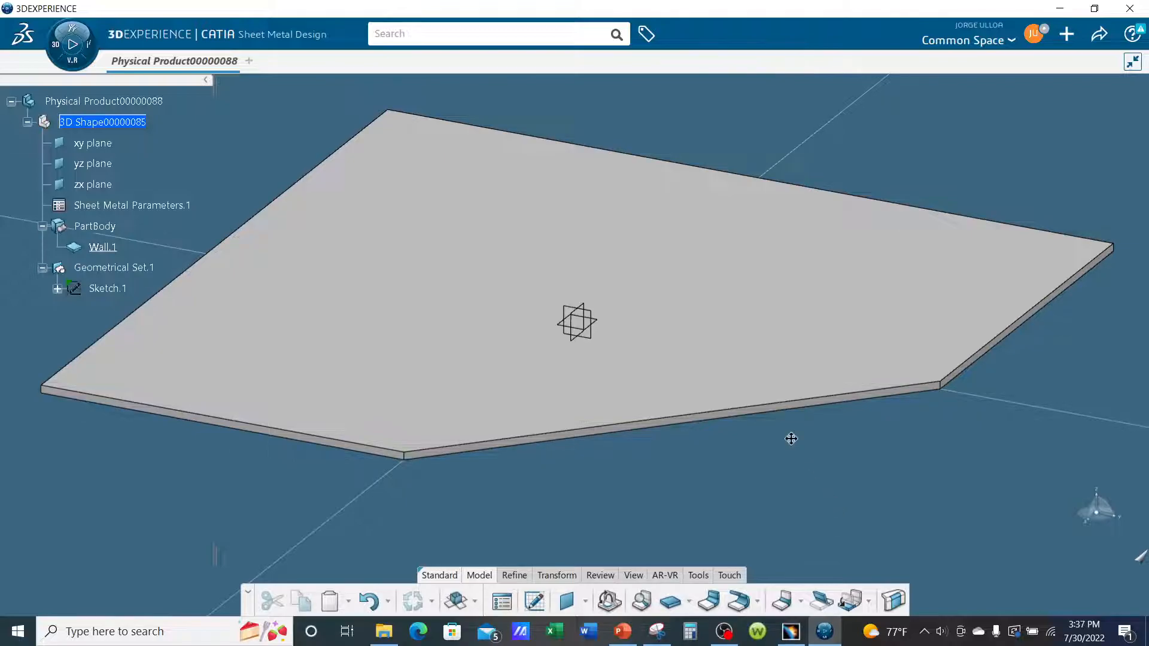
scroll(791, 439, "down", 3)
middle_click_drag(656, 389, 796, 465)
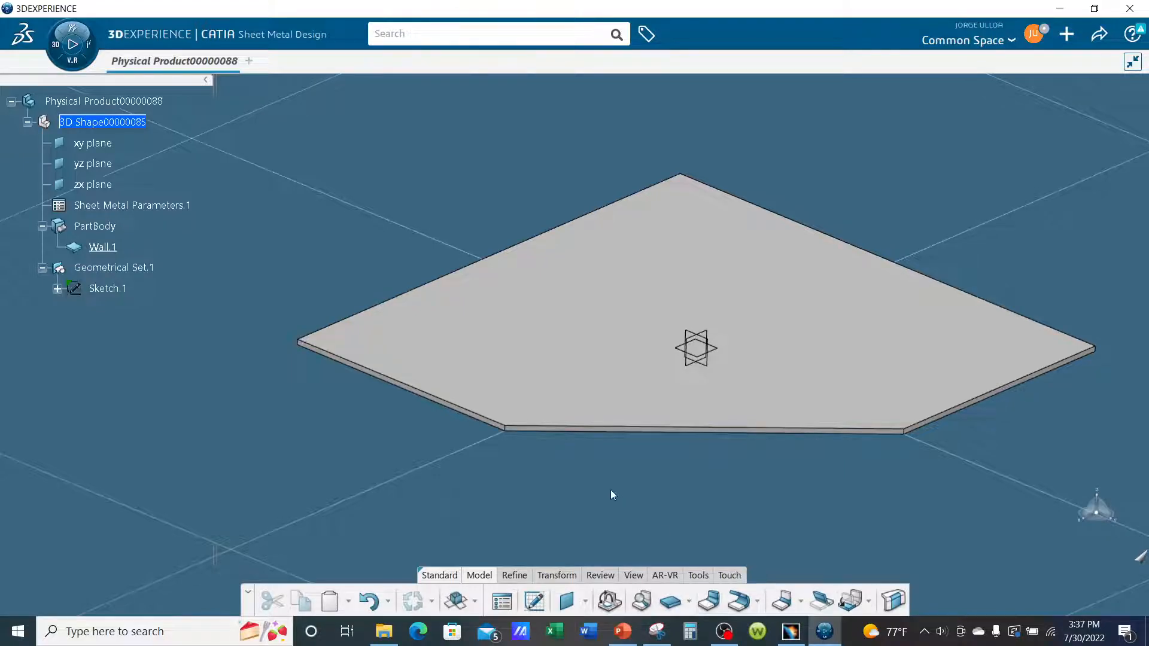
middle_click_drag(595, 490, 608, 486)
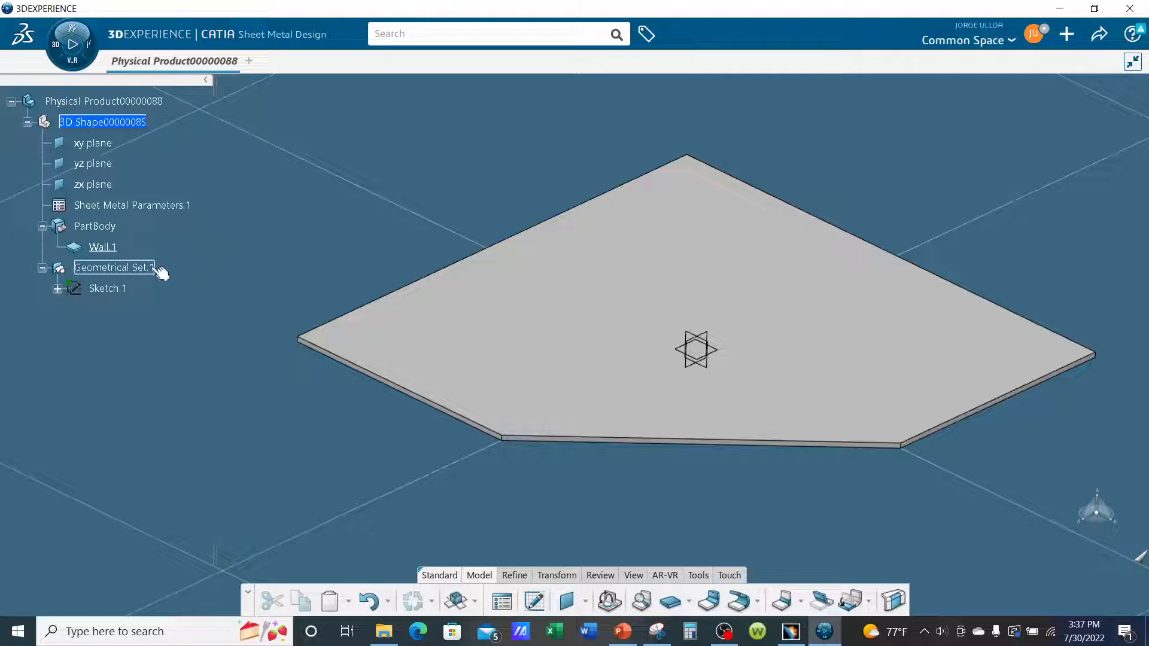
- Define Geometrical Set.1 as the in-work object and begin an offset plane using the yz plane as reference
right_click(154, 267)
left_click(203, 353)
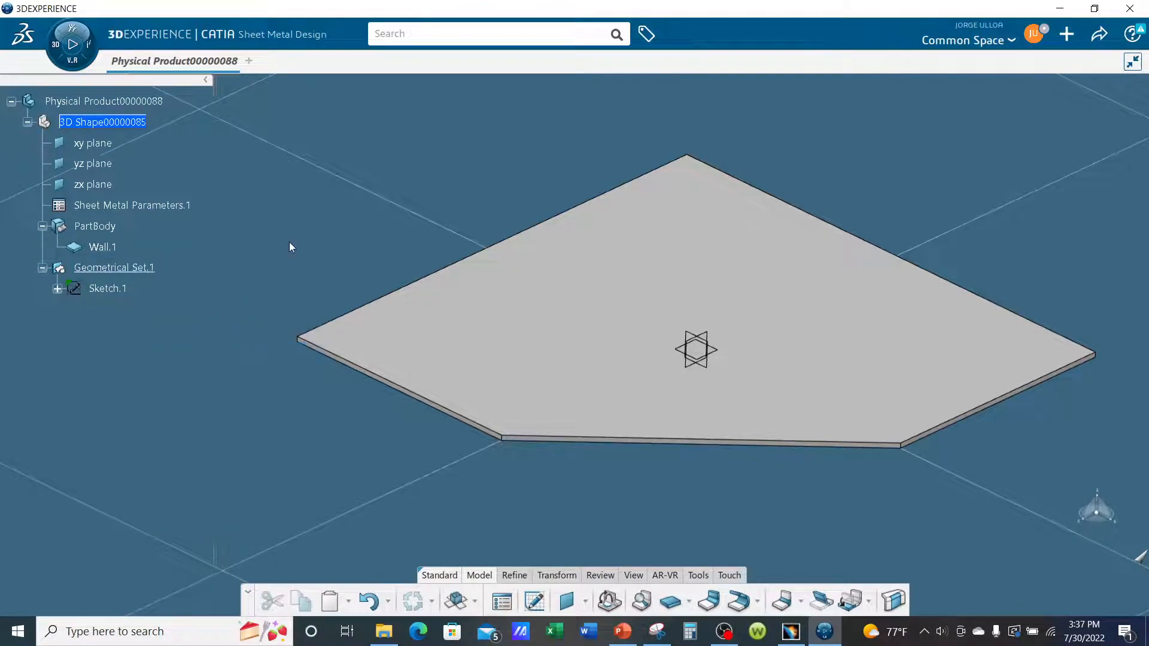
left_click(566, 601)
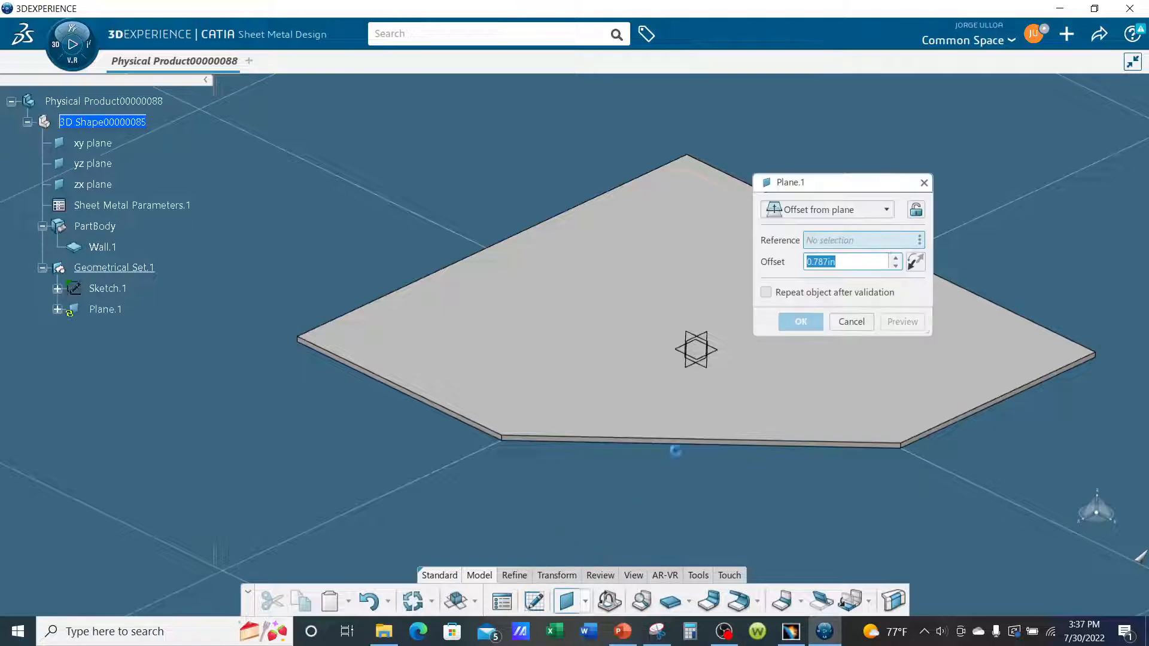
left_click(718, 373)
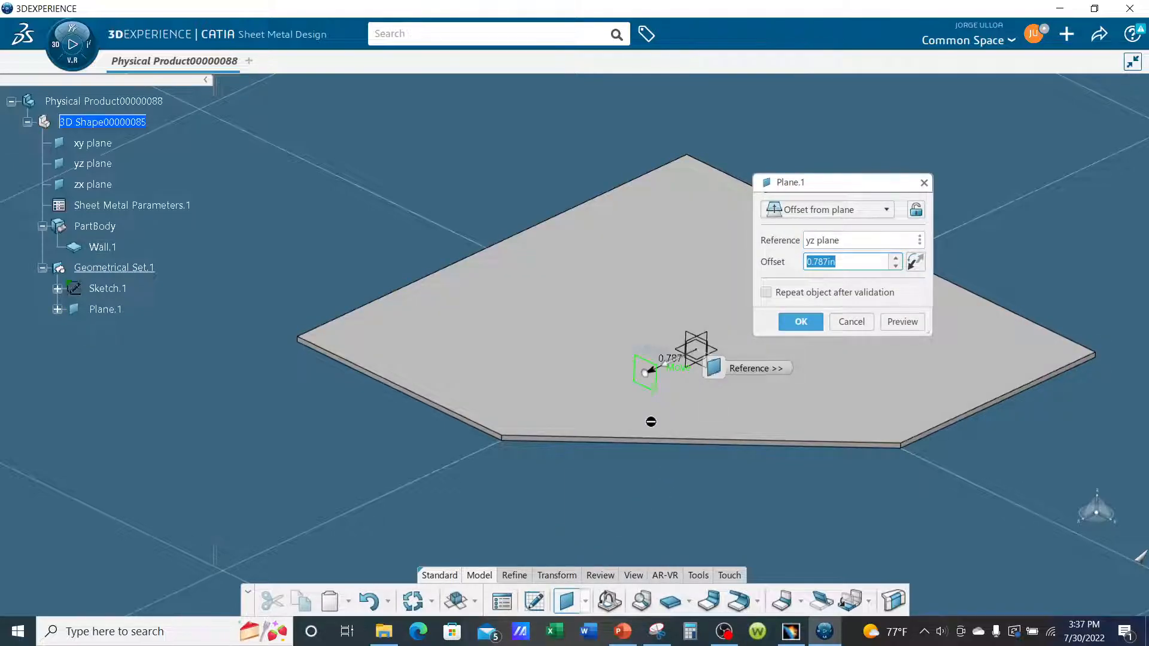
- Create the plane 1 in from the yz plane, placing its symbol at the base wall's long straight rear edge
middle_click_drag(642, 445, 767, 340)
left_click_drag(671, 338, 415, 329)
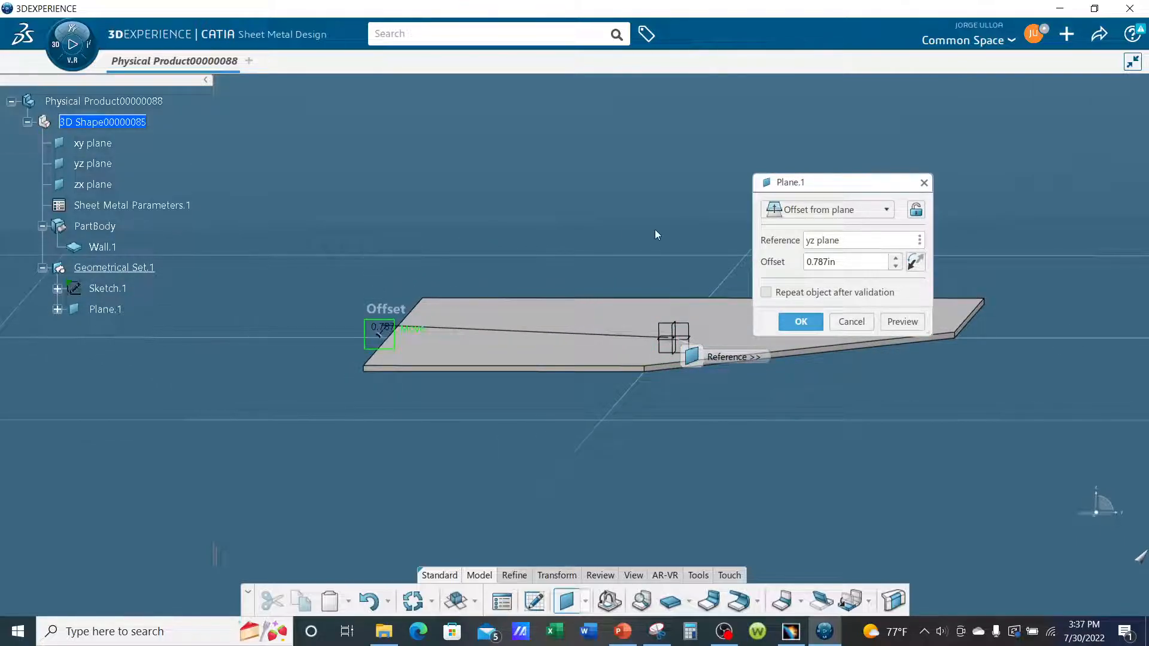
middle_click_drag(584, 274, 623, 408)
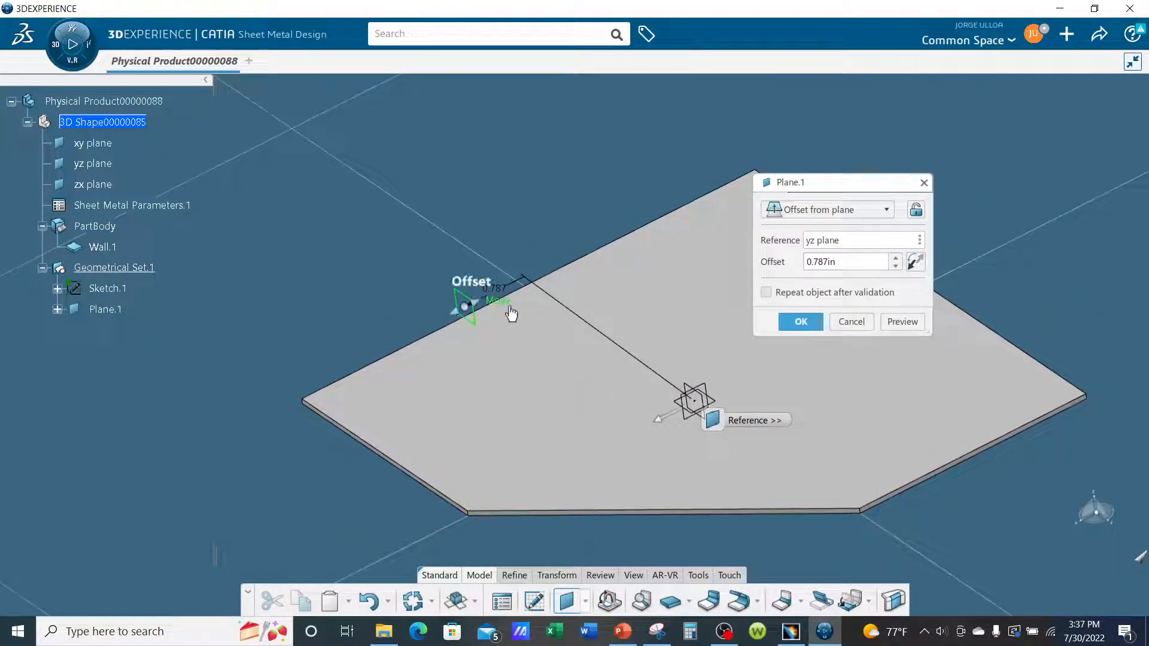
left_click_drag(837, 262, 771, 270)
type("1")
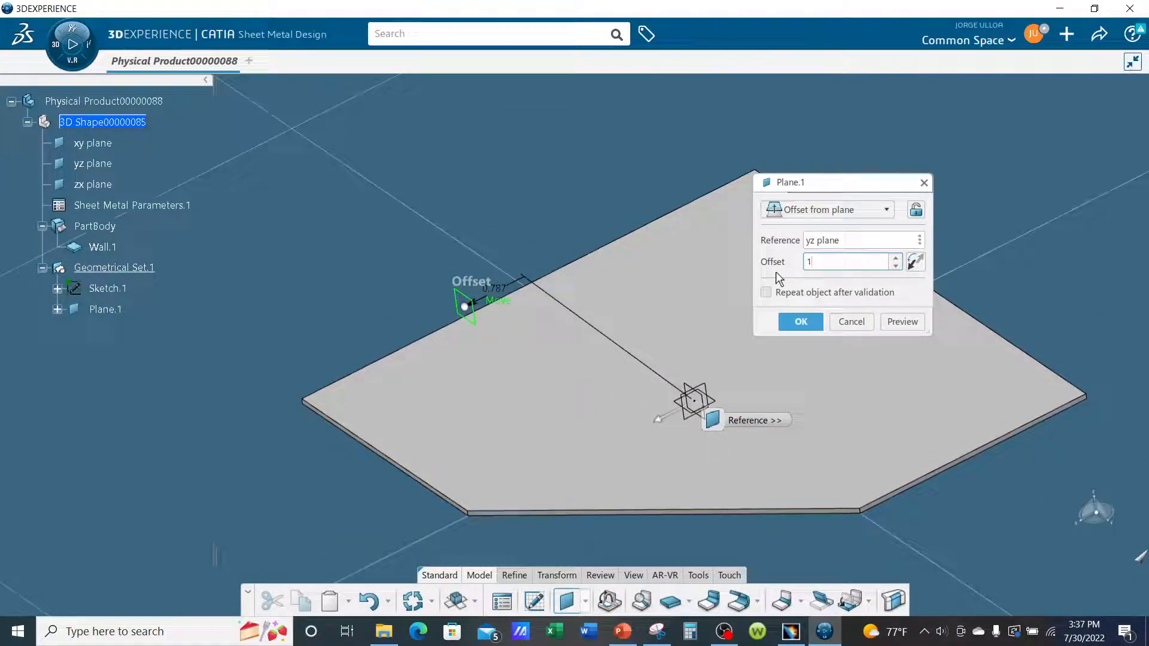
left_click(800, 321)
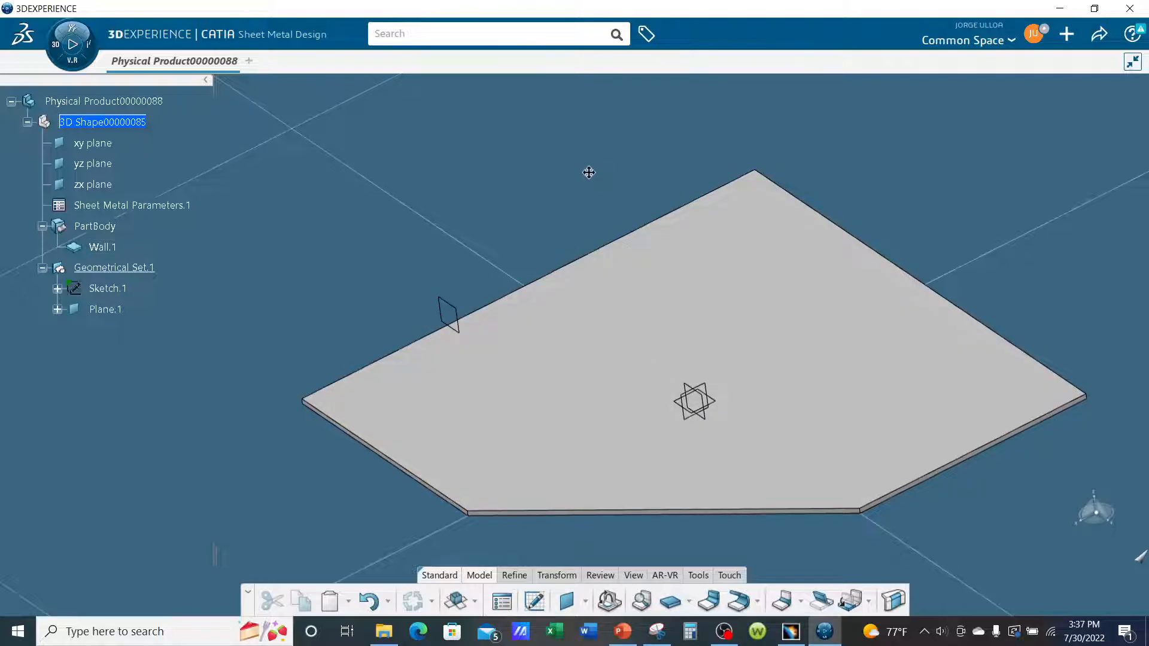
- Create a second plane offset 1 in from the yz plane in the reversed direction, placing its symbol along the same rear edge
middle_click_drag(589, 173, 611, 173)
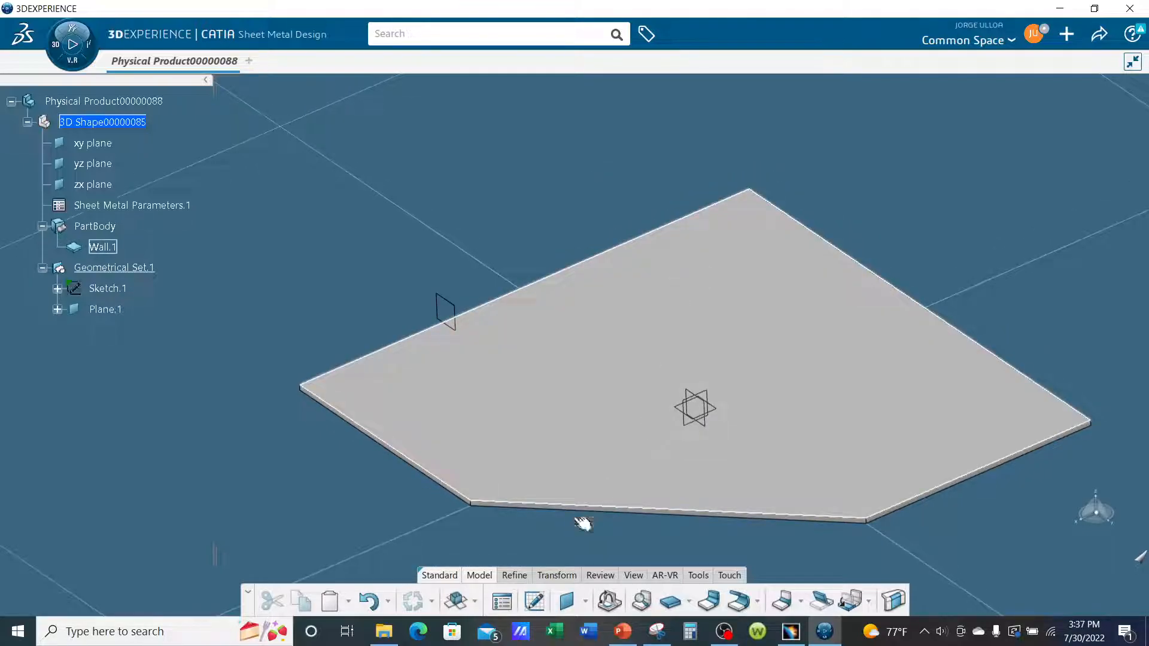
left_click(567, 602)
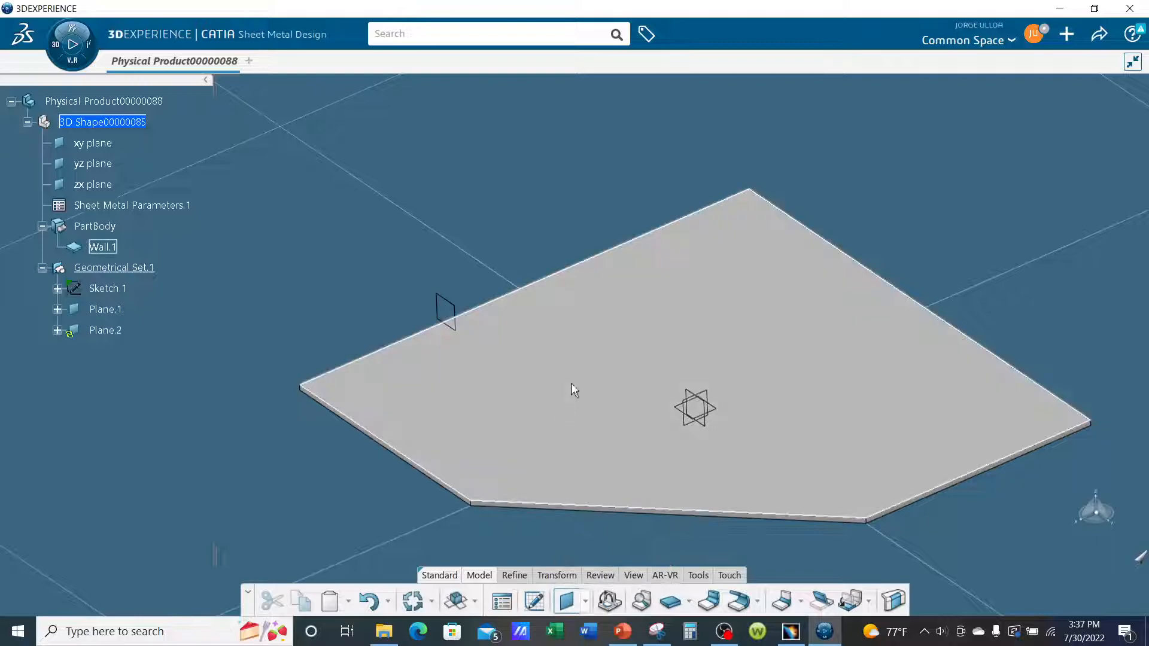
left_click(712, 434)
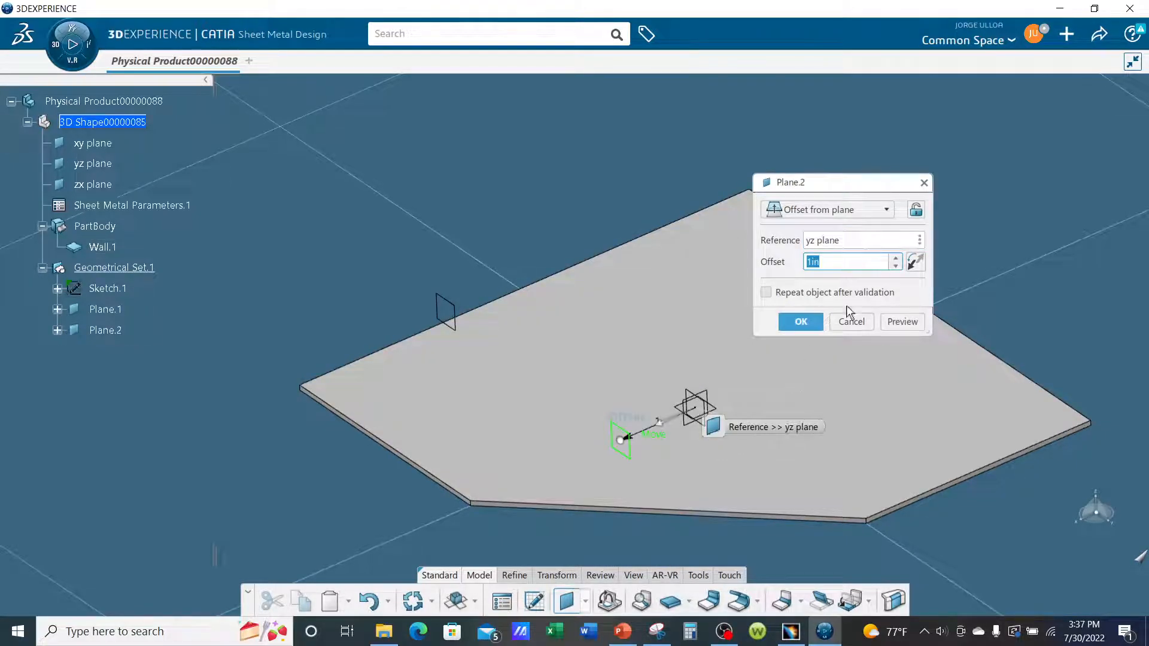
left_click(921, 265)
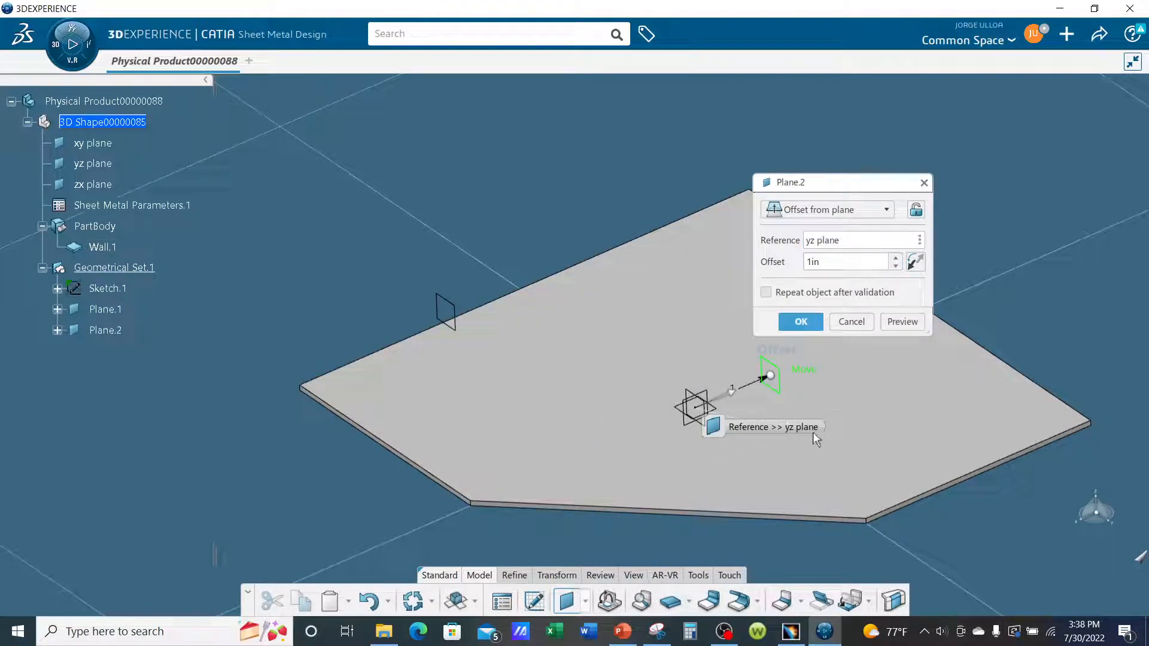
left_click_drag(815, 376, 672, 249)
middle_click_drag(538, 418, 530, 278)
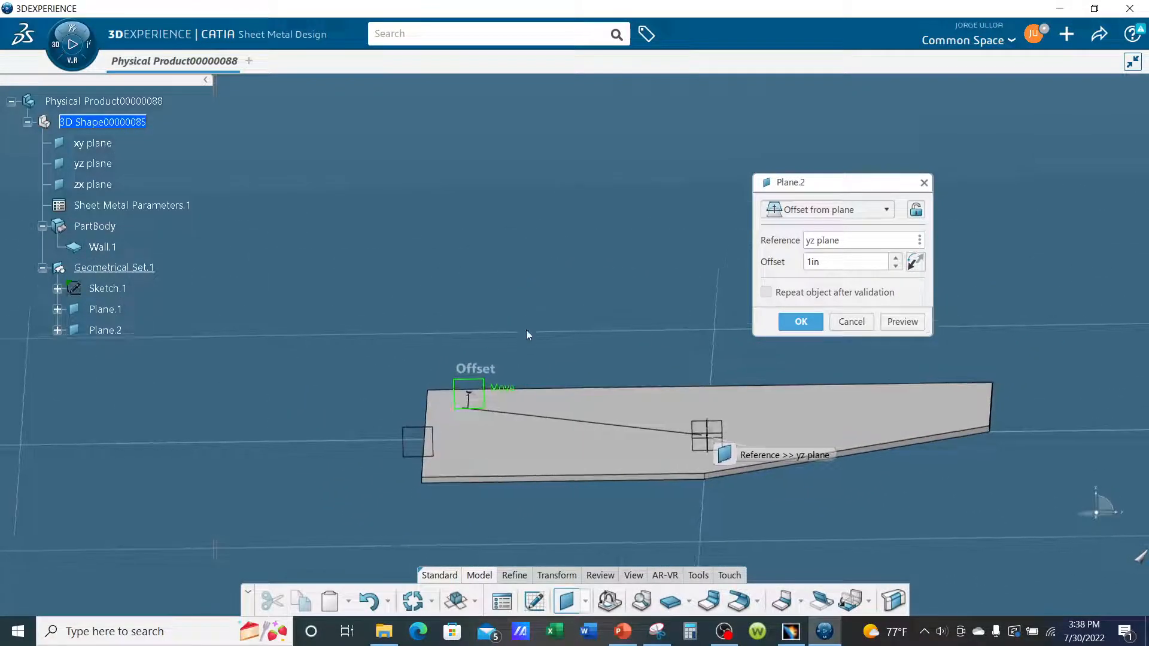
left_click_drag(516, 390, 471, 406)
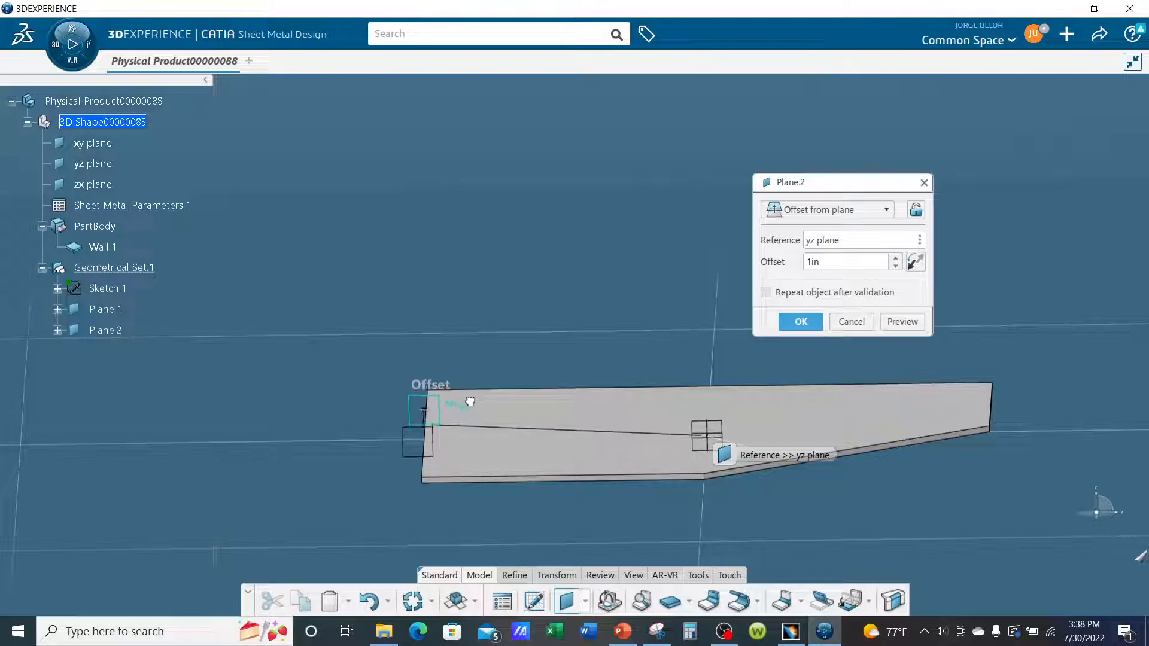
left_click(801, 322)
middle_click_drag(651, 387, 290, 307)
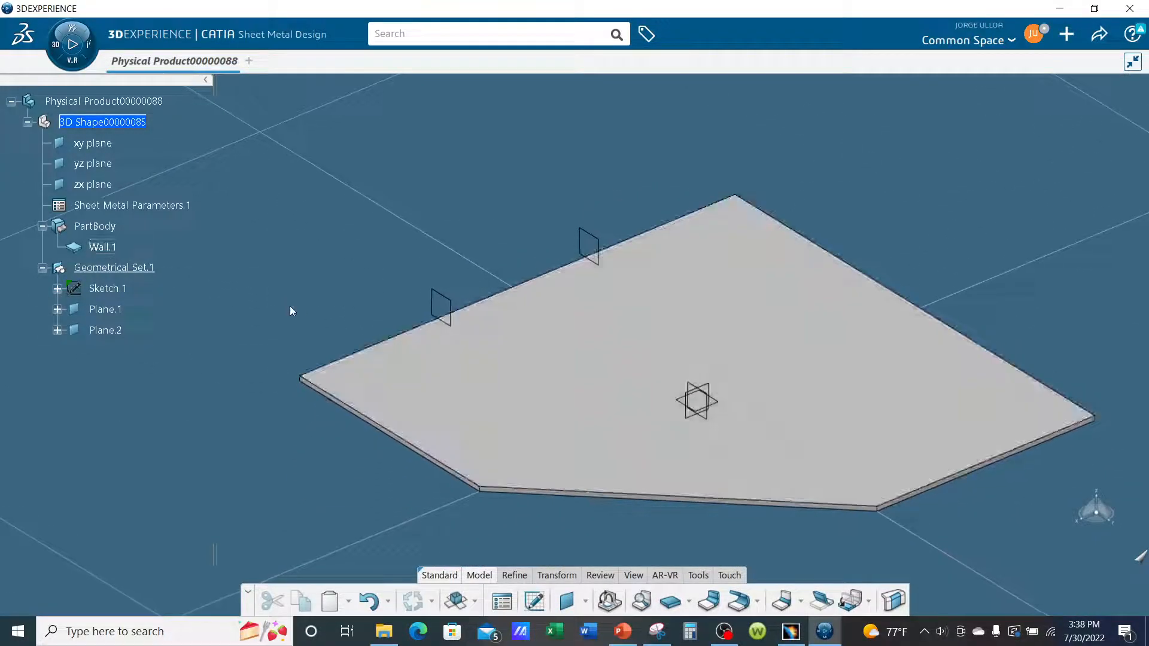
- Change the line colour of Plane.1 and Plane.2 to cyan in their graphic properties
left_click(121, 310)
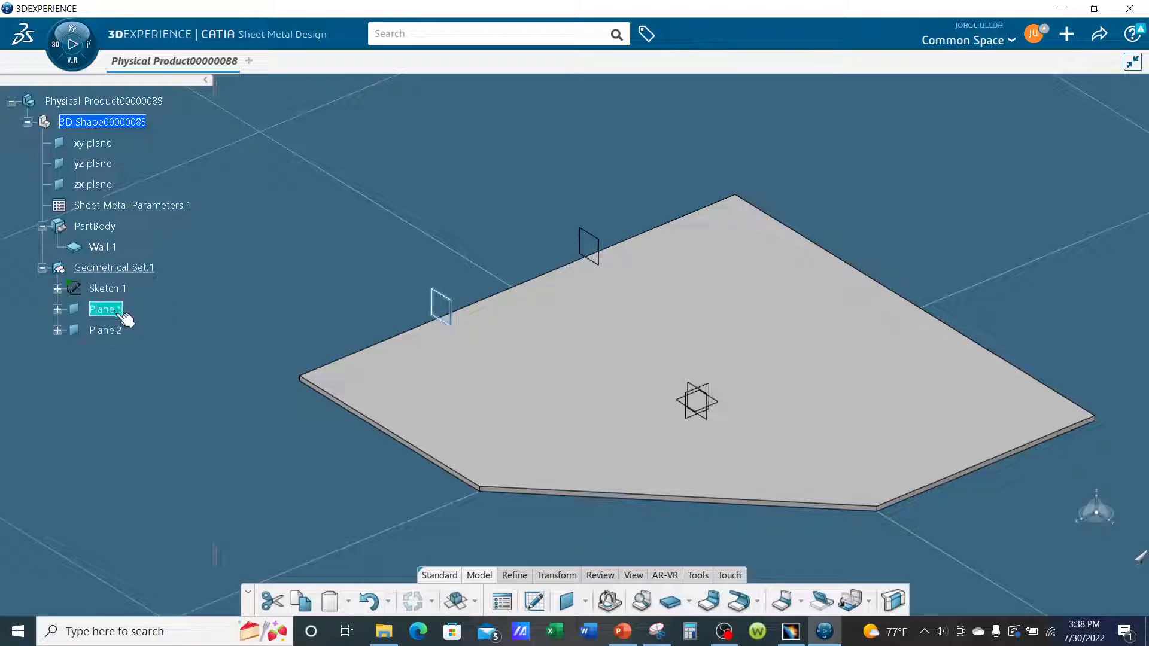
left_click(128, 334, "ctrl")
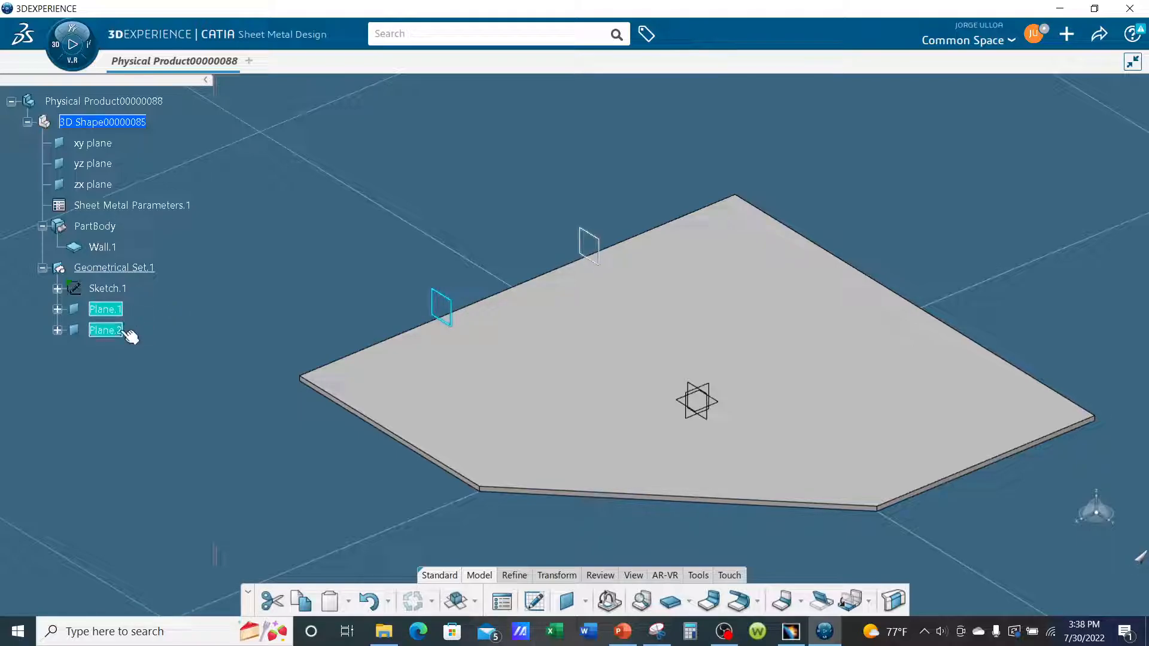
right_click(123, 333)
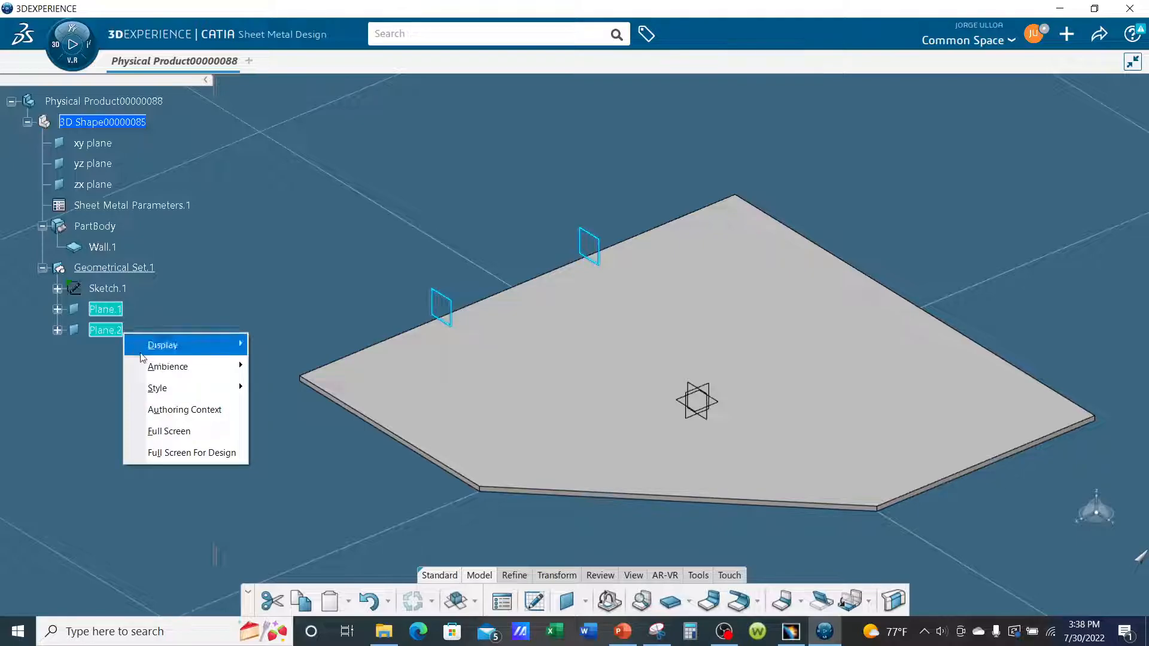
right_click(104, 338)
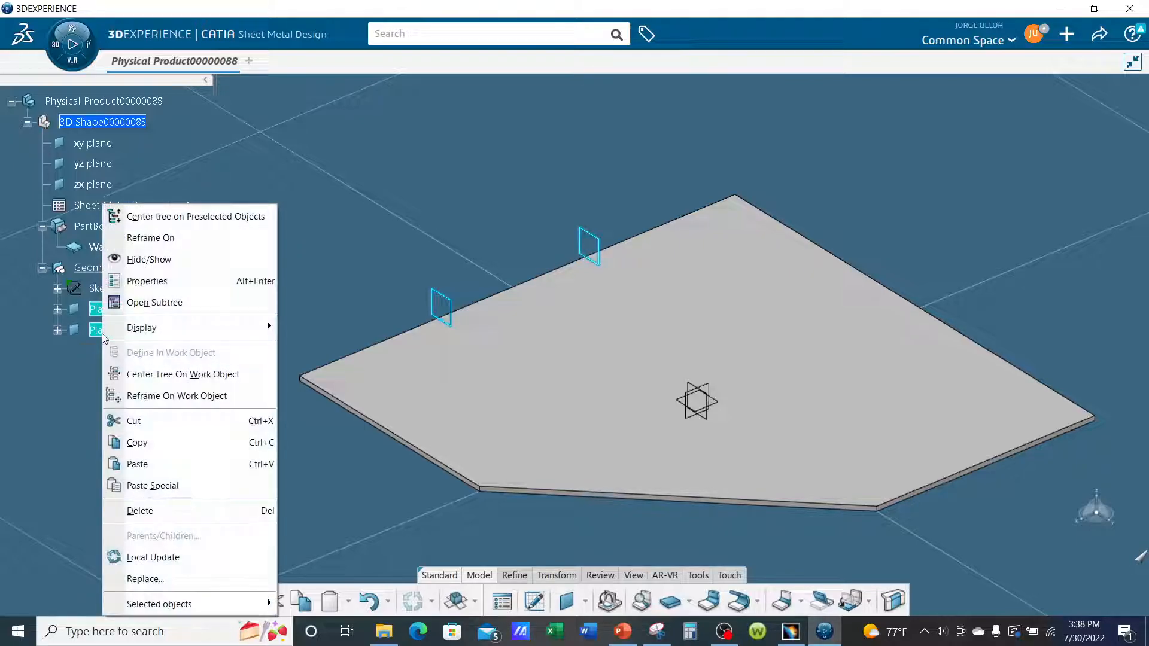
left_click(157, 281)
left_click(958, 143)
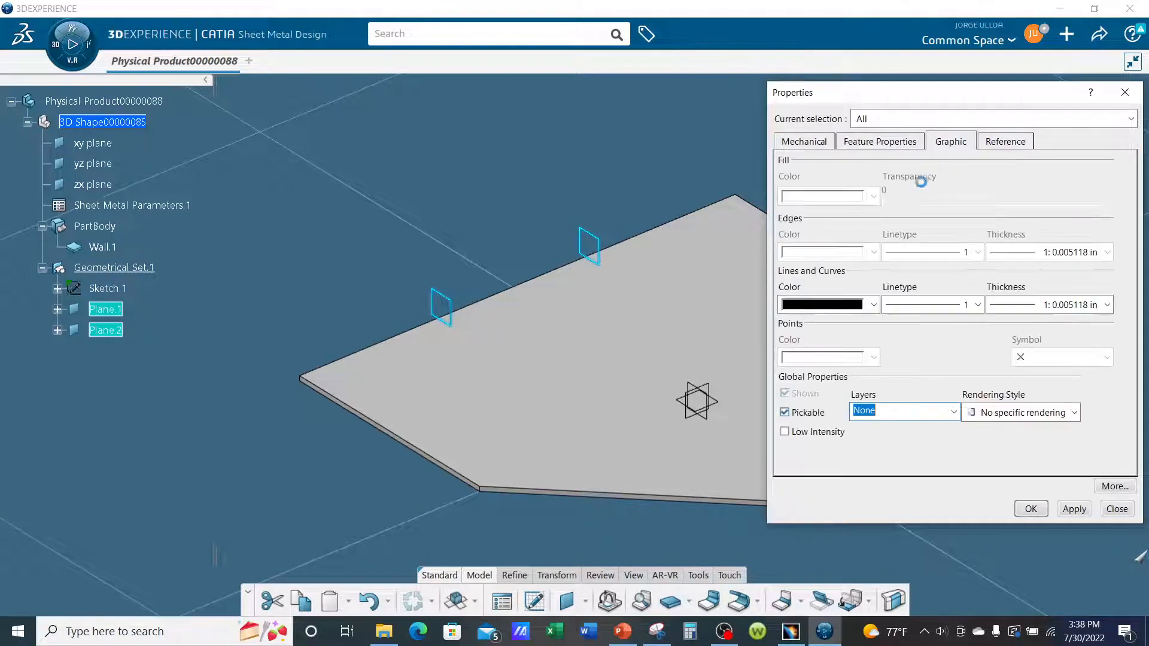
left_click(855, 306)
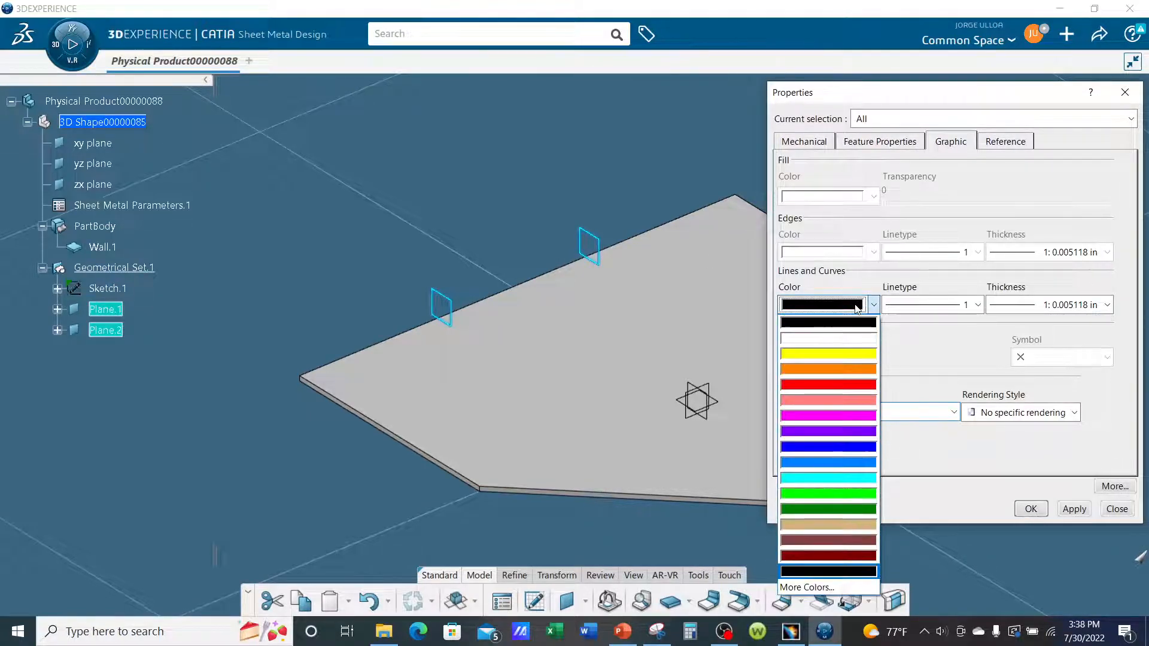
left_click(1029, 509)
middle_click_drag(940, 260, 878, 264)
scroll(895, 254, "up", 2)
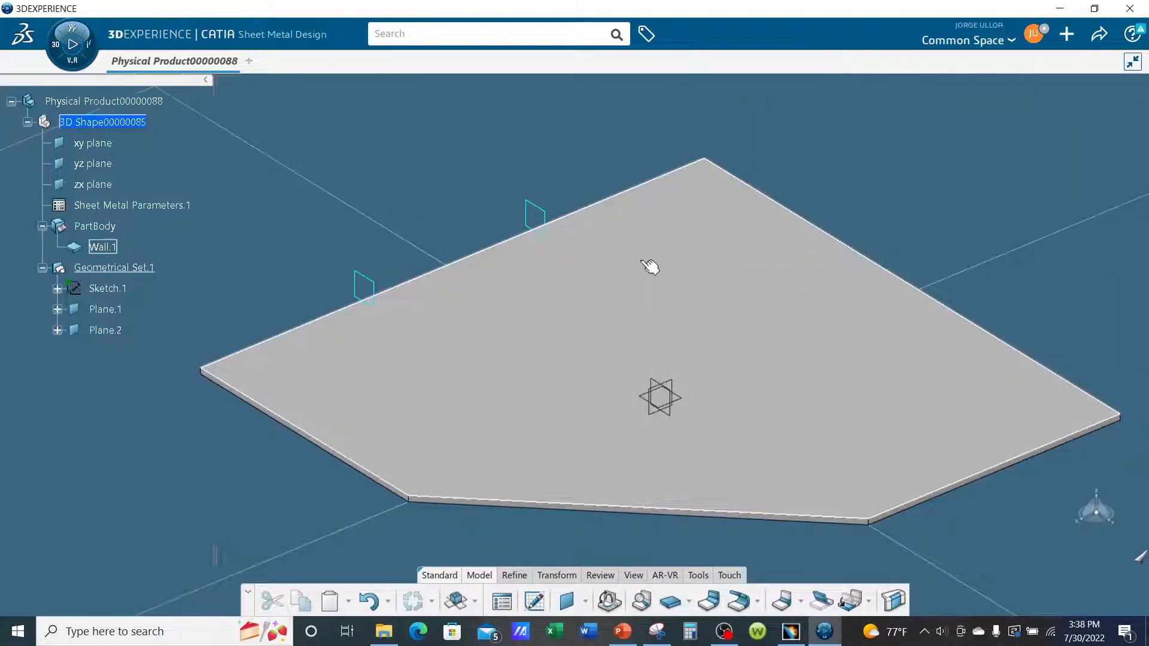
- Start a Wall On Edge with Bend on the base wall's rear edge, defining Wall.1 as the in-work object, and inspect the bend preview
left_click(709, 601)
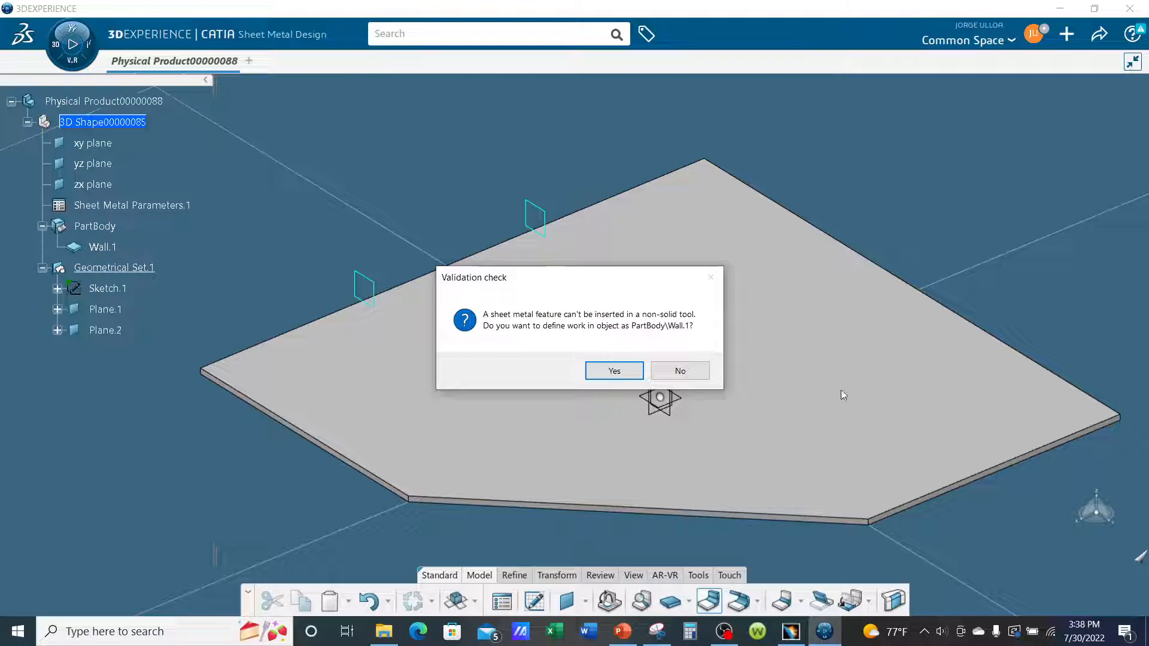
left_click(614, 371)
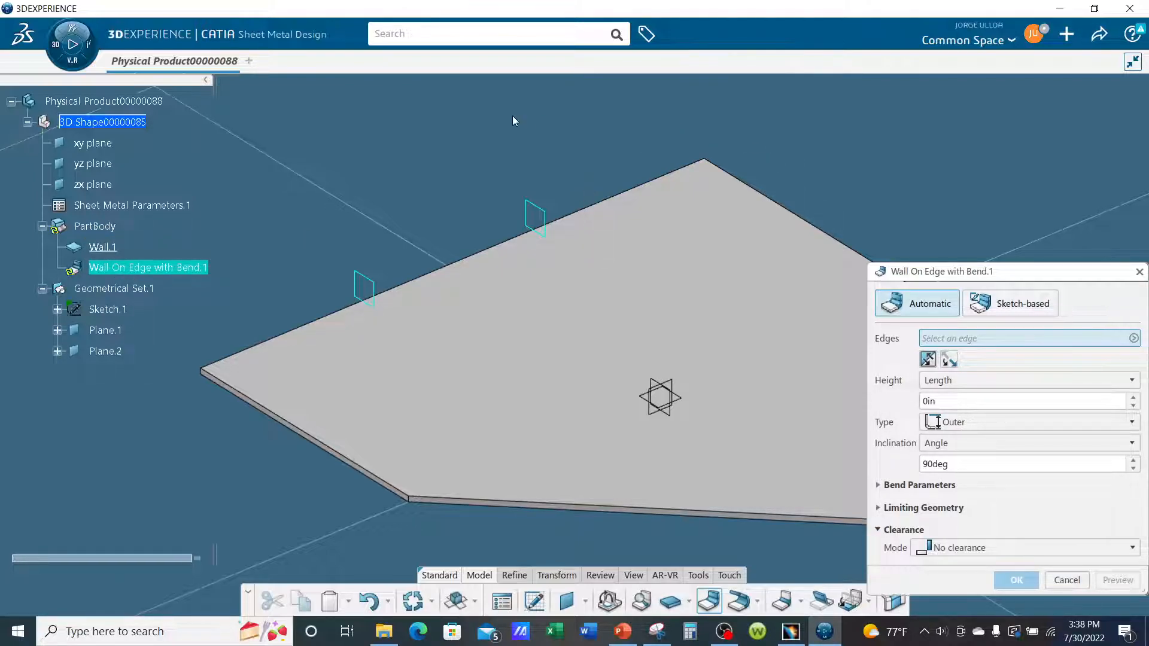
left_click(488, 251)
middle_click_drag(518, 426, 643, 353)
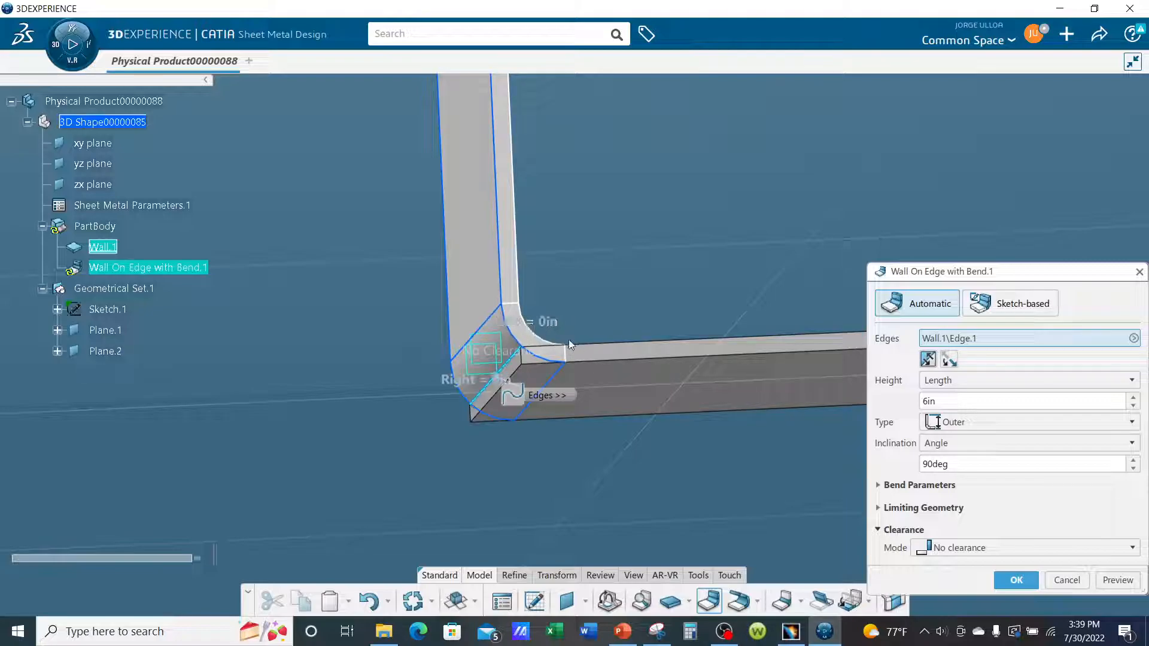
middle_click_drag(592, 364, 533, 490)
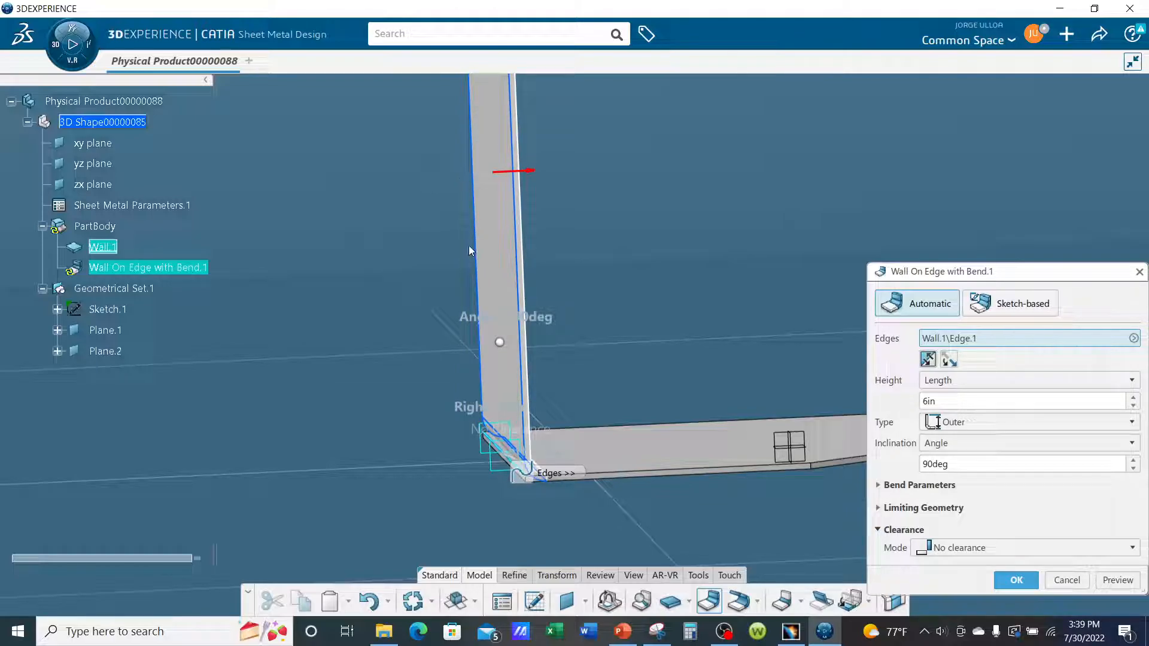
middle_click_drag(562, 380, 646, 311)
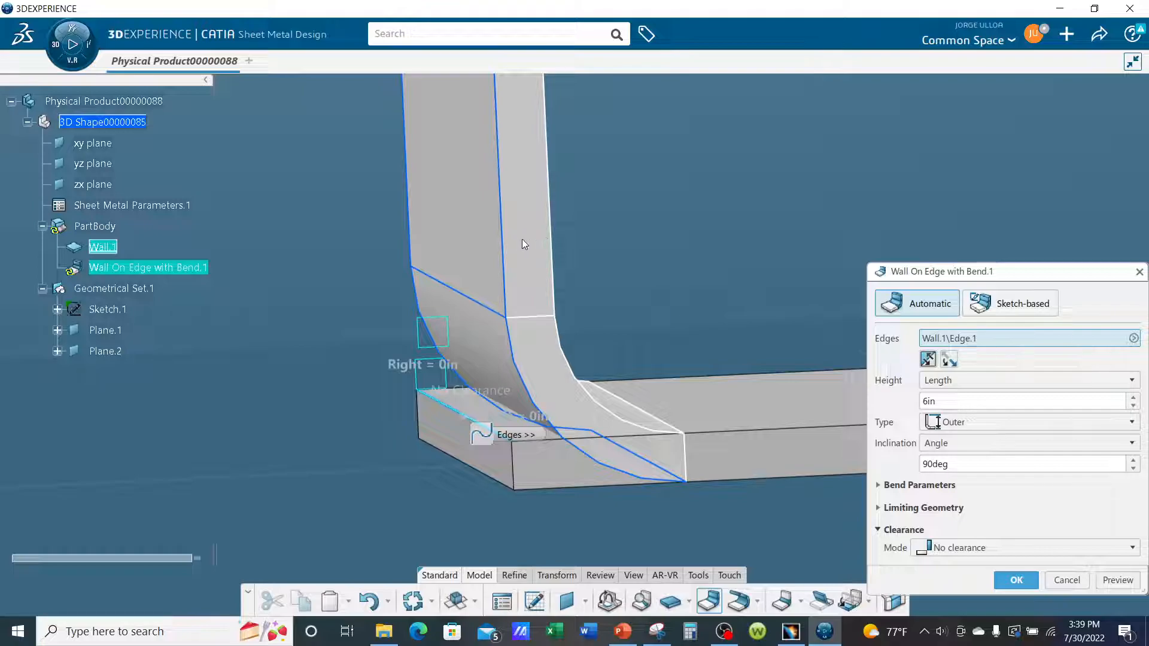
middle_click_drag(551, 359, 464, 413)
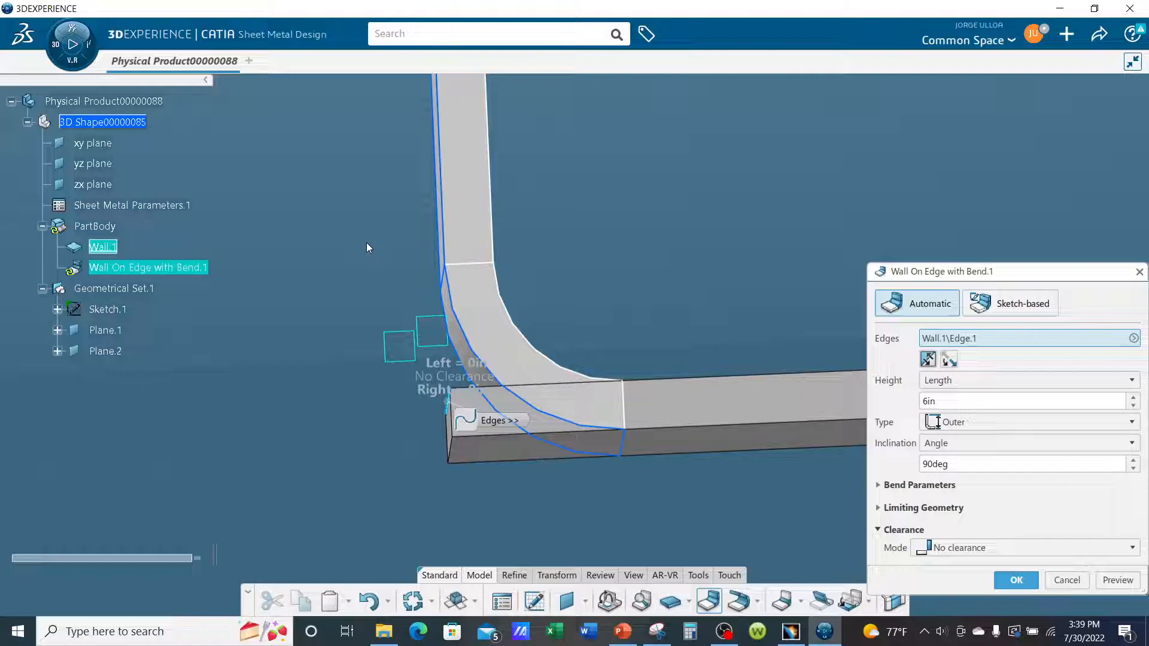
middle_click_drag(756, 283, 635, 404)
- Set the bent wall's height to 3 in and preview it
left_click_drag(945, 401, 835, 392)
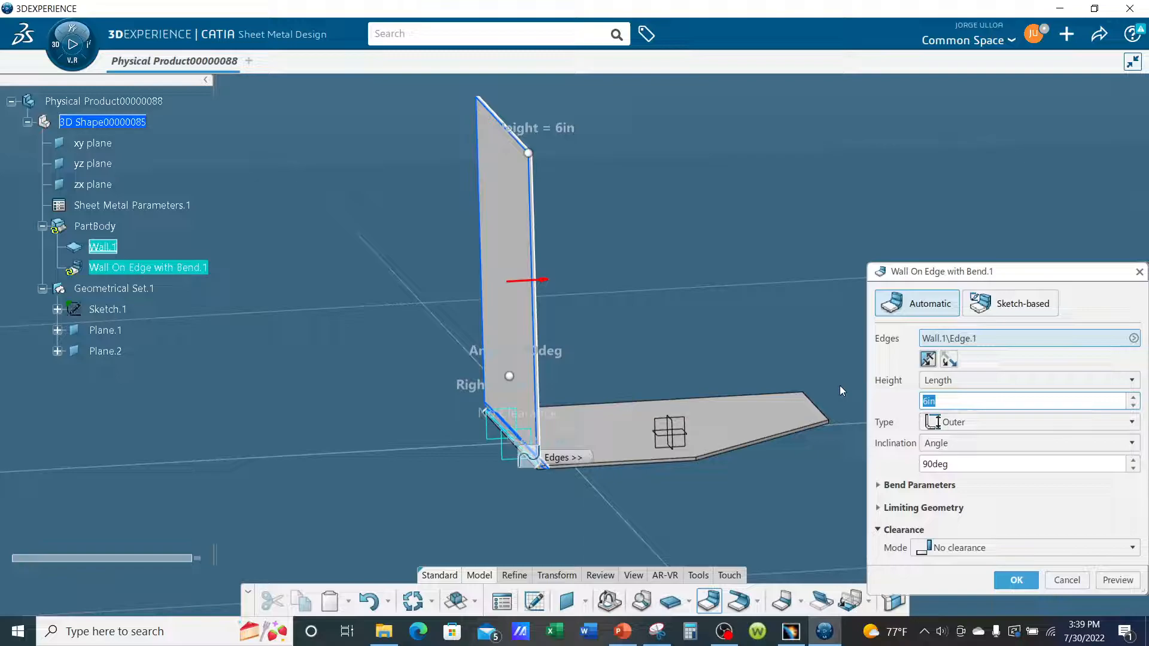
type("3")
left_click(1139, 583)
middle_click_drag(778, 371, 570, 400)
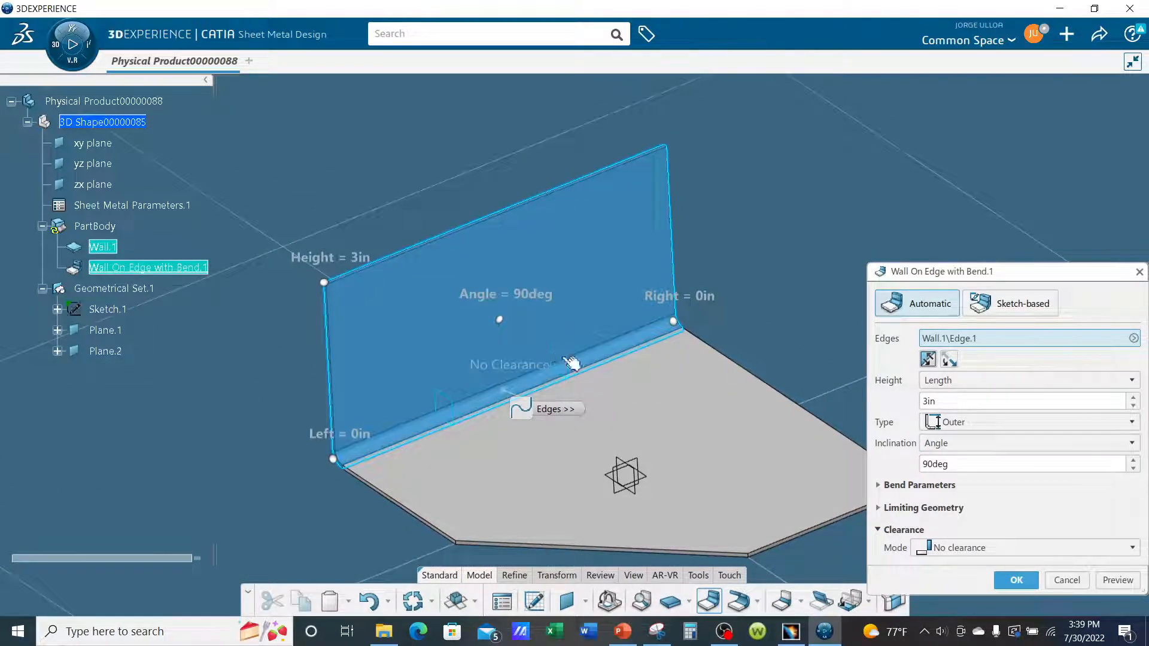
- Limit the bent wall with Plane.2 as right limit at a 0 in offset and Plane.1 as left limit
left_click_drag(945, 279, 885, 93)
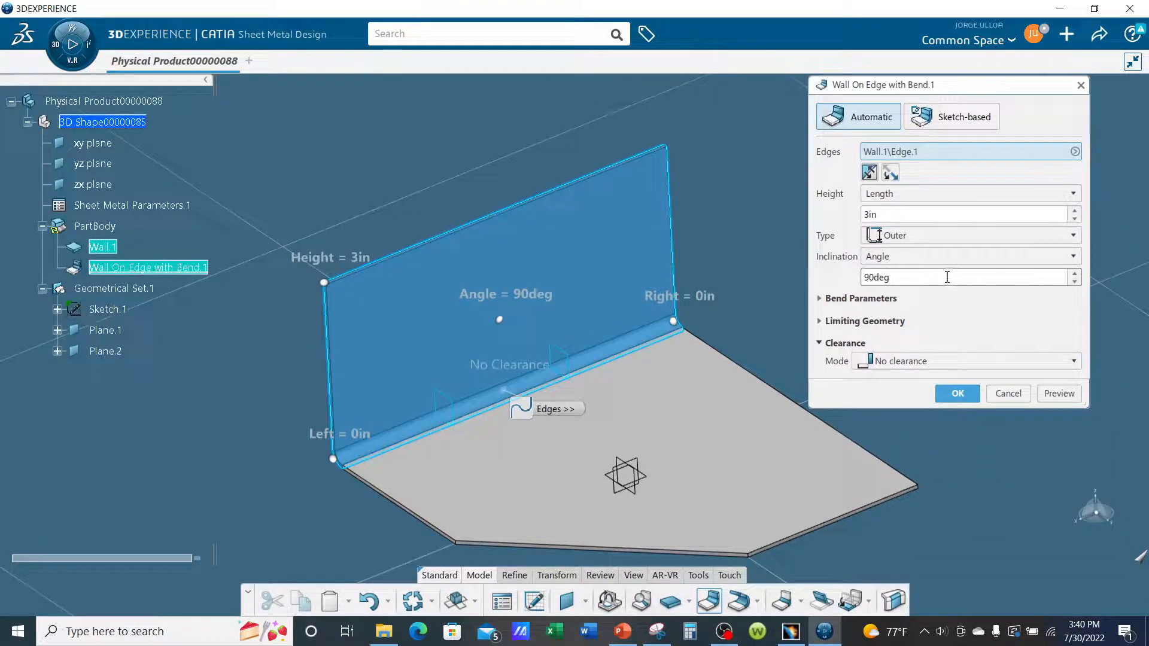
left_click(820, 322)
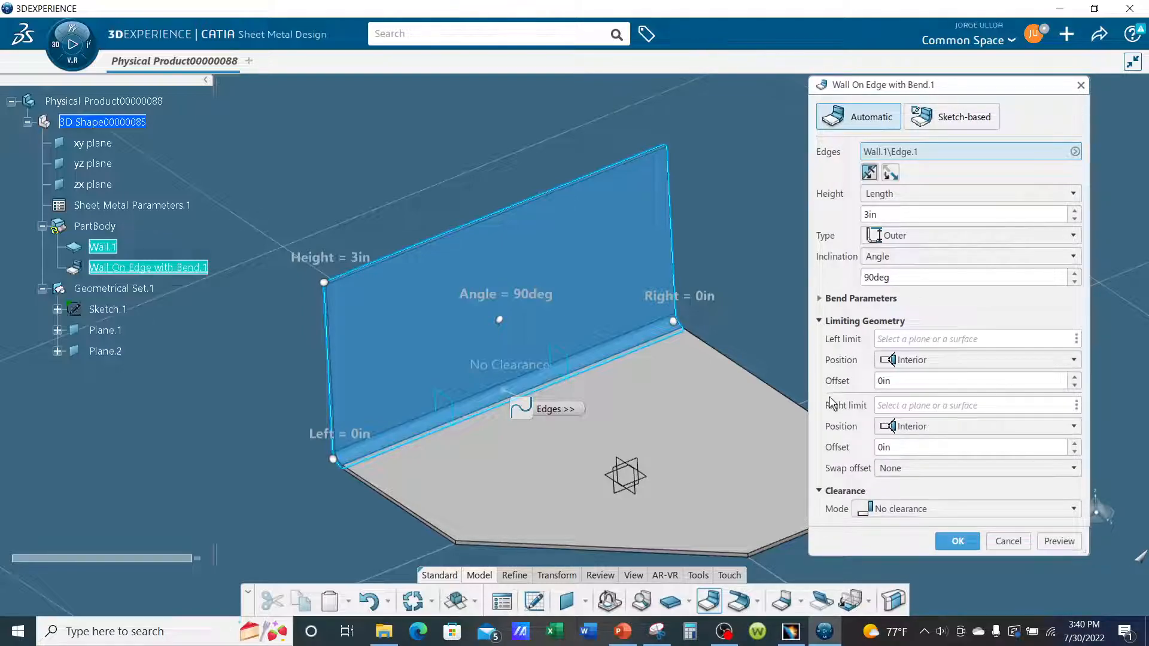
left_click(898, 407)
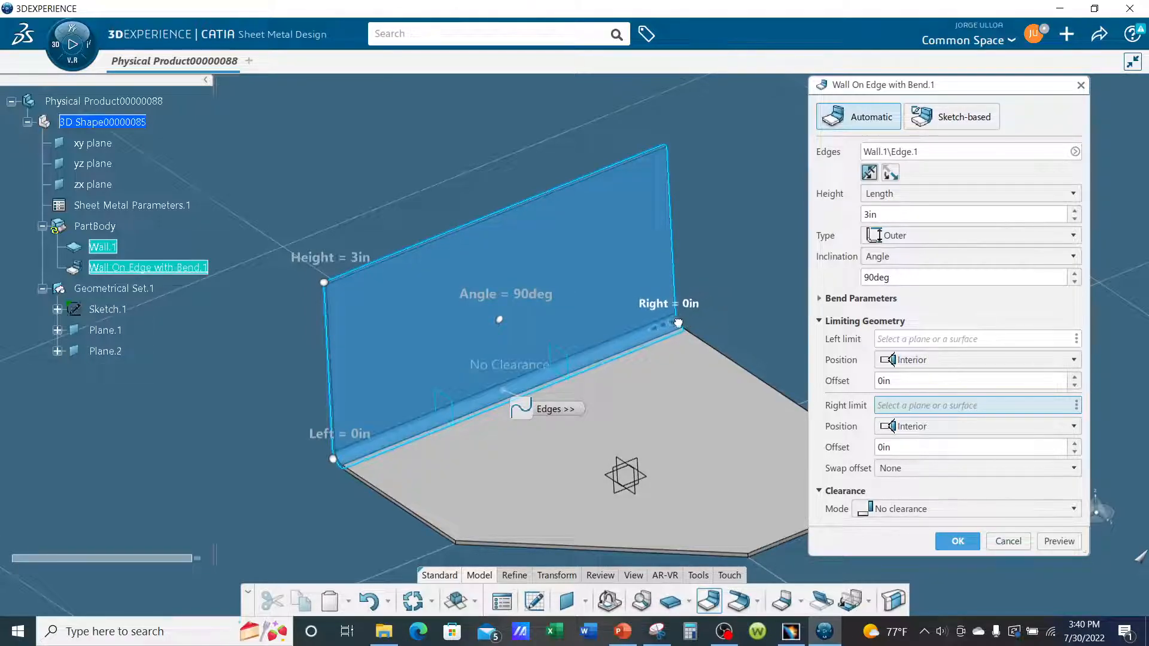
left_click_drag(674, 322, 644, 335)
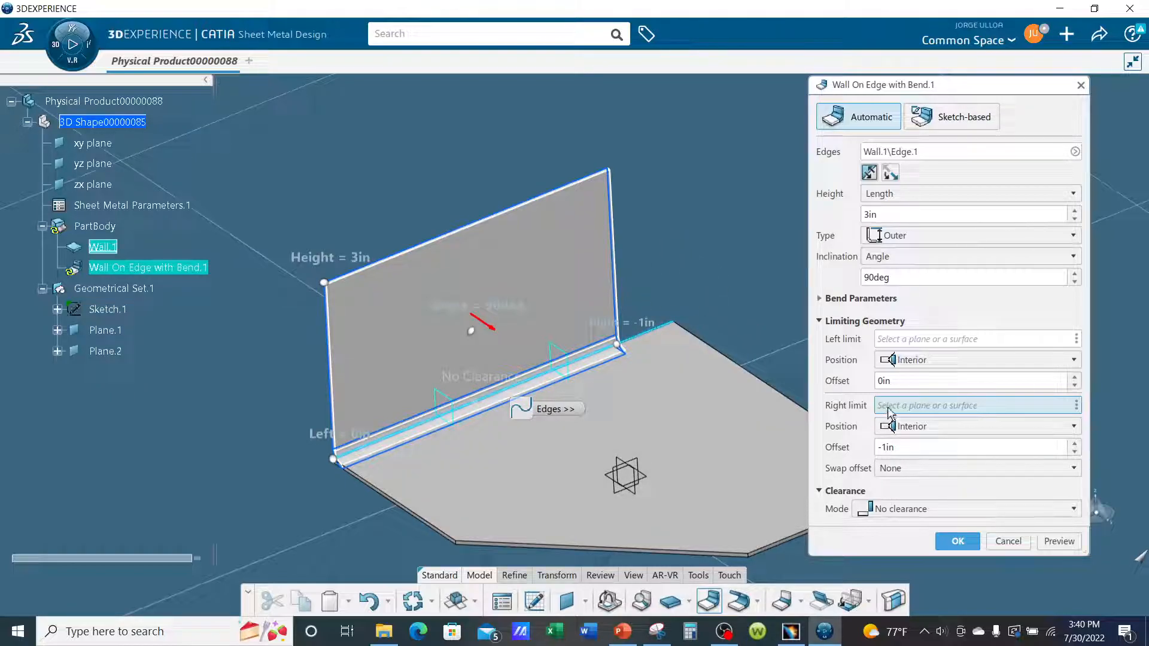
left_click(563, 352)
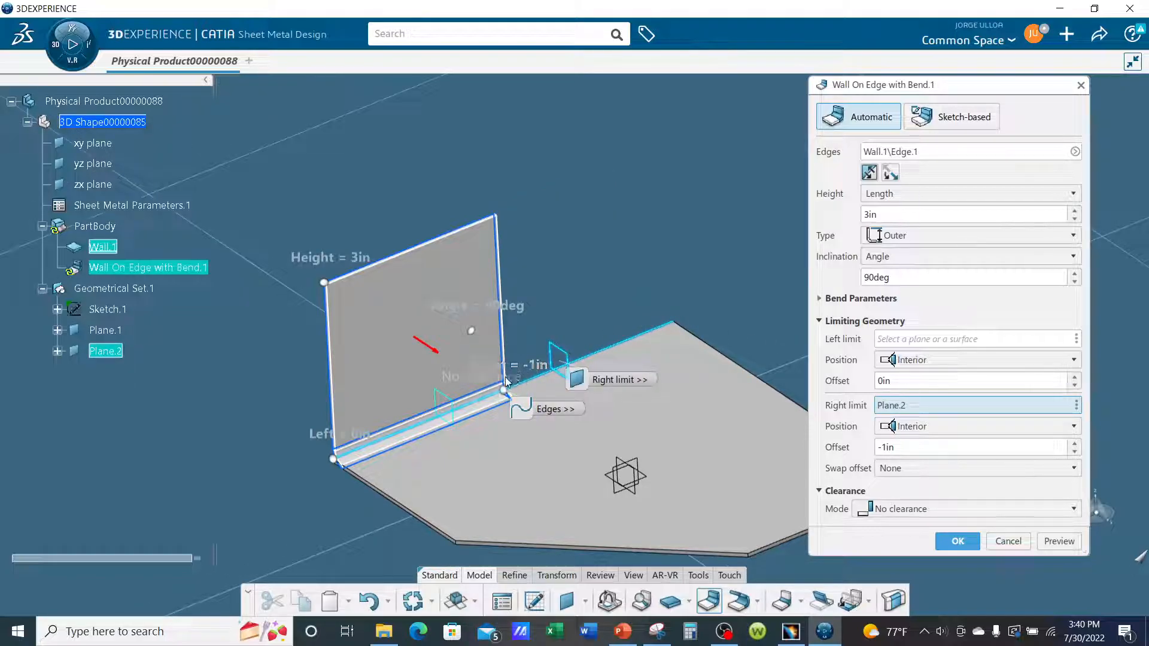
left_click_drag(916, 454, 864, 455)
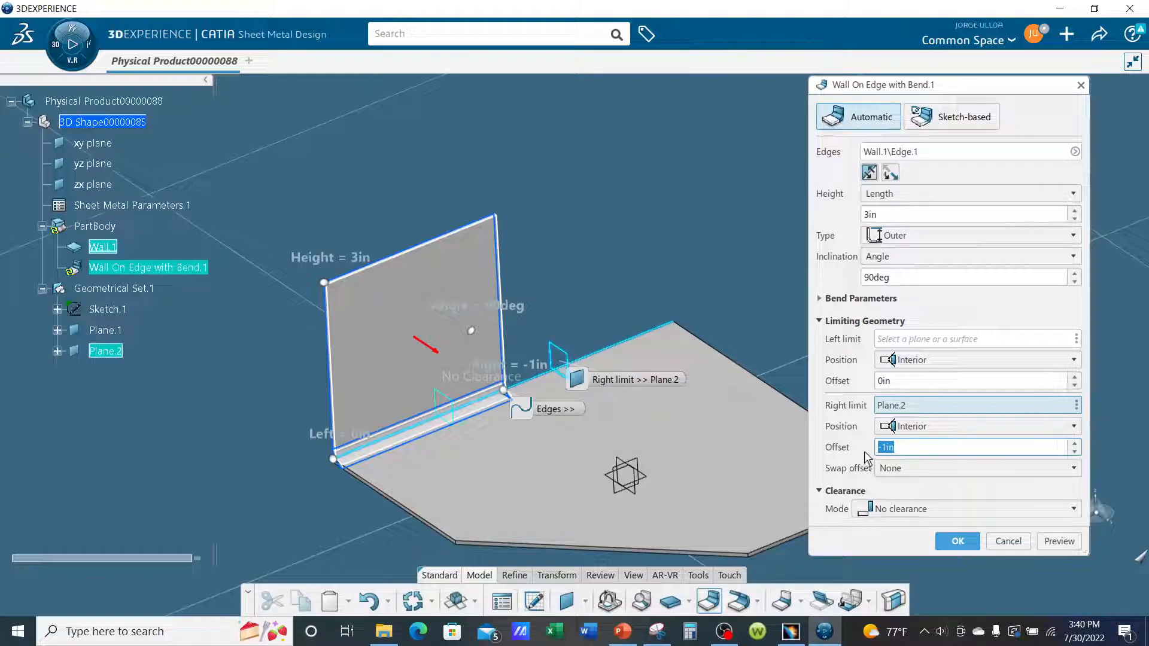
type("0")
left_click(1063, 542)
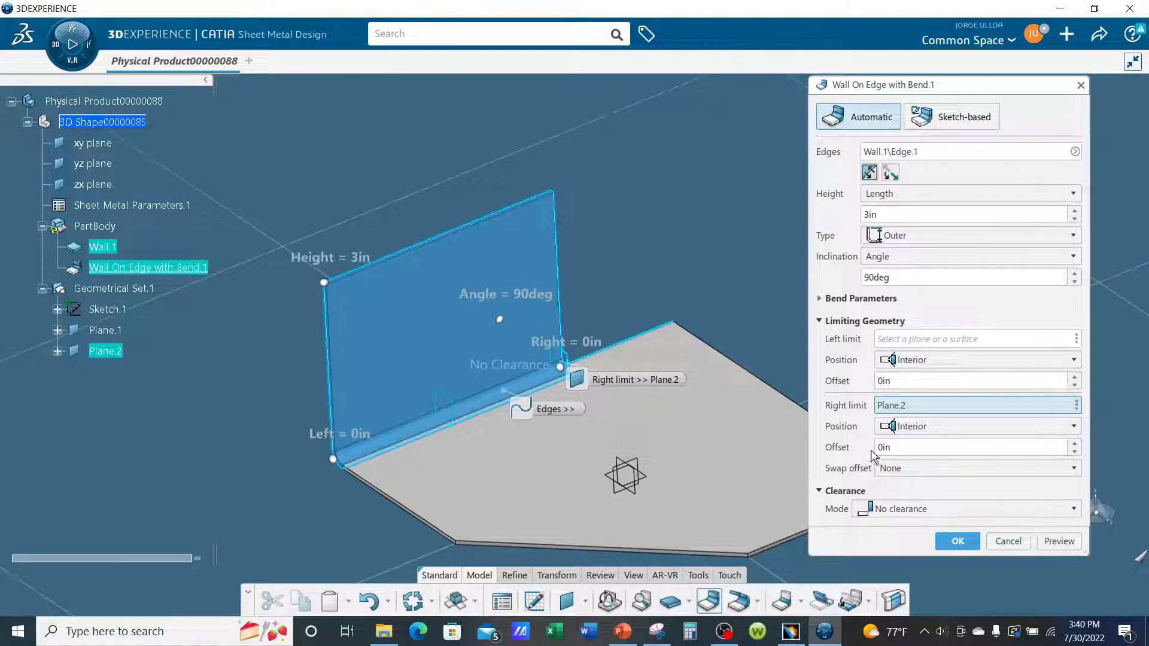
left_click(914, 339)
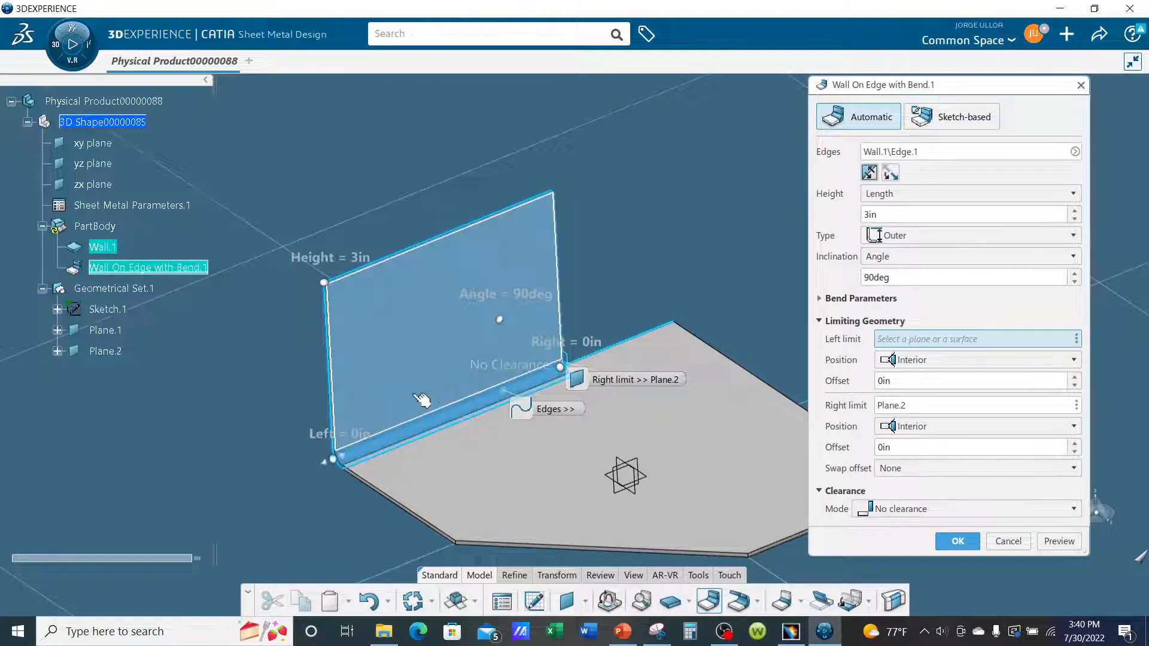
left_click(445, 397)
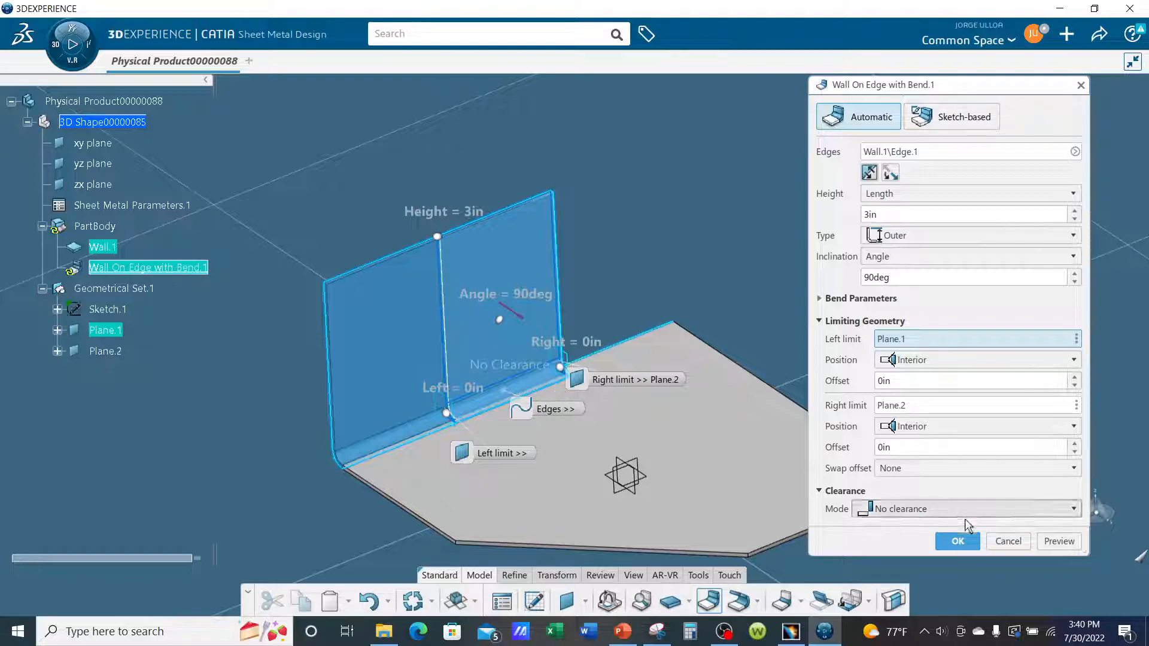
- Preview and create the plane-limited 3 in bent wall, and inspect both ends of its bend
left_click(1044, 542)
middle_click_drag(723, 444, 585, 403)
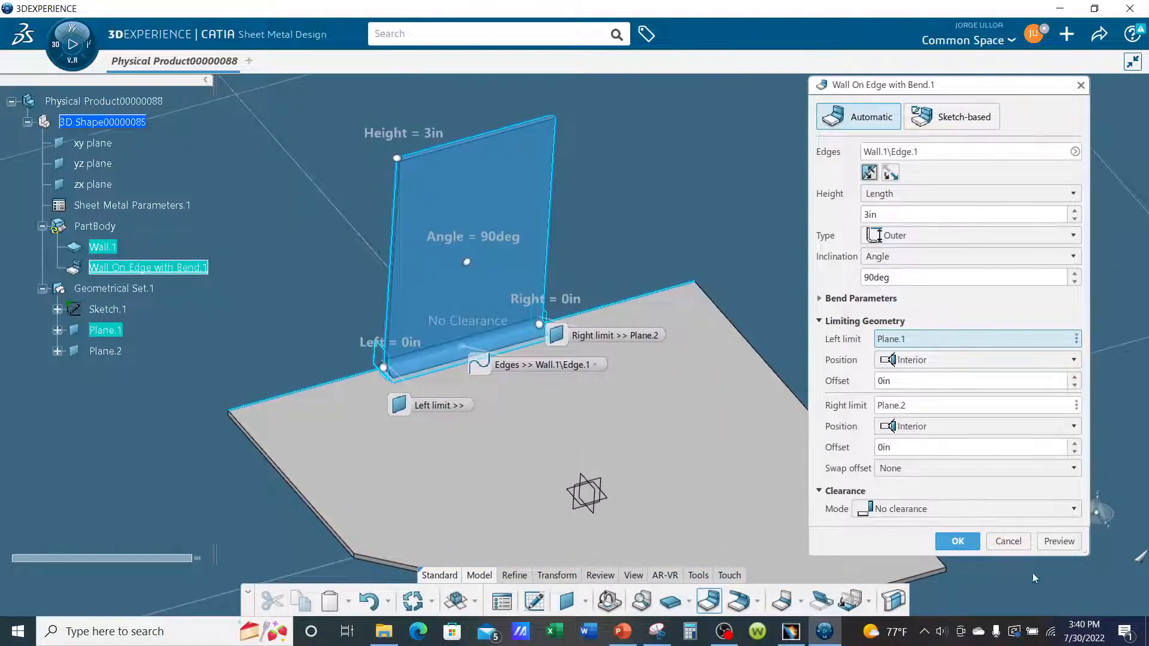
left_click(958, 541)
middle_click_drag(580, 446, 610, 385)
middle_click_drag(777, 348, 634, 289)
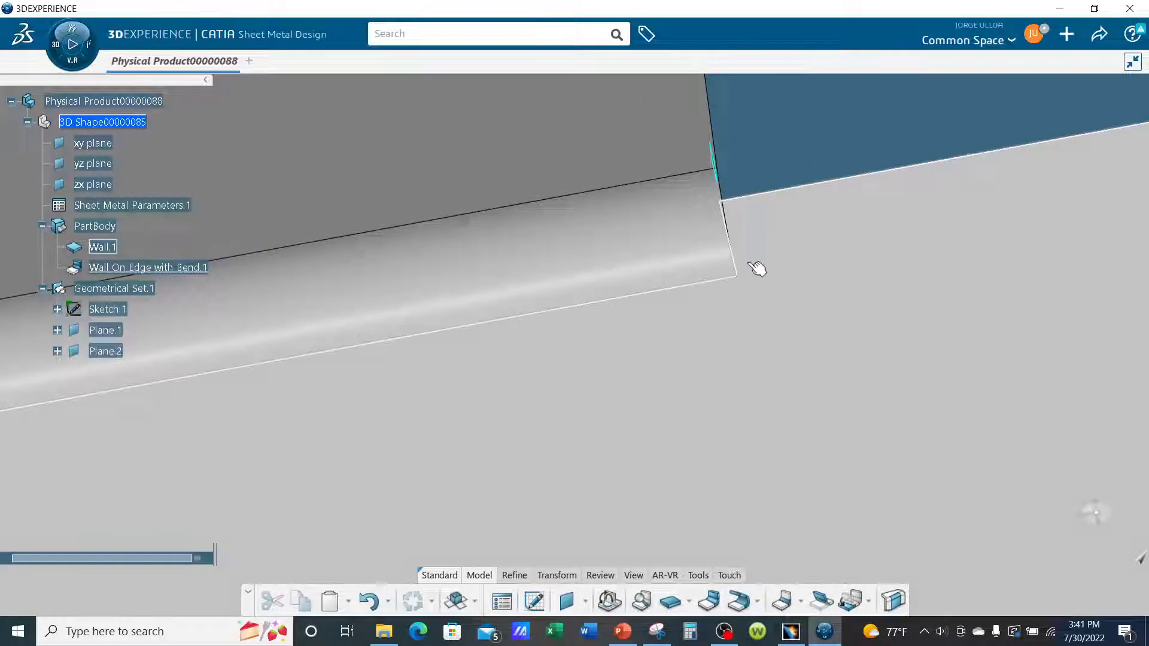
middle_click_drag(684, 343, 518, 388)
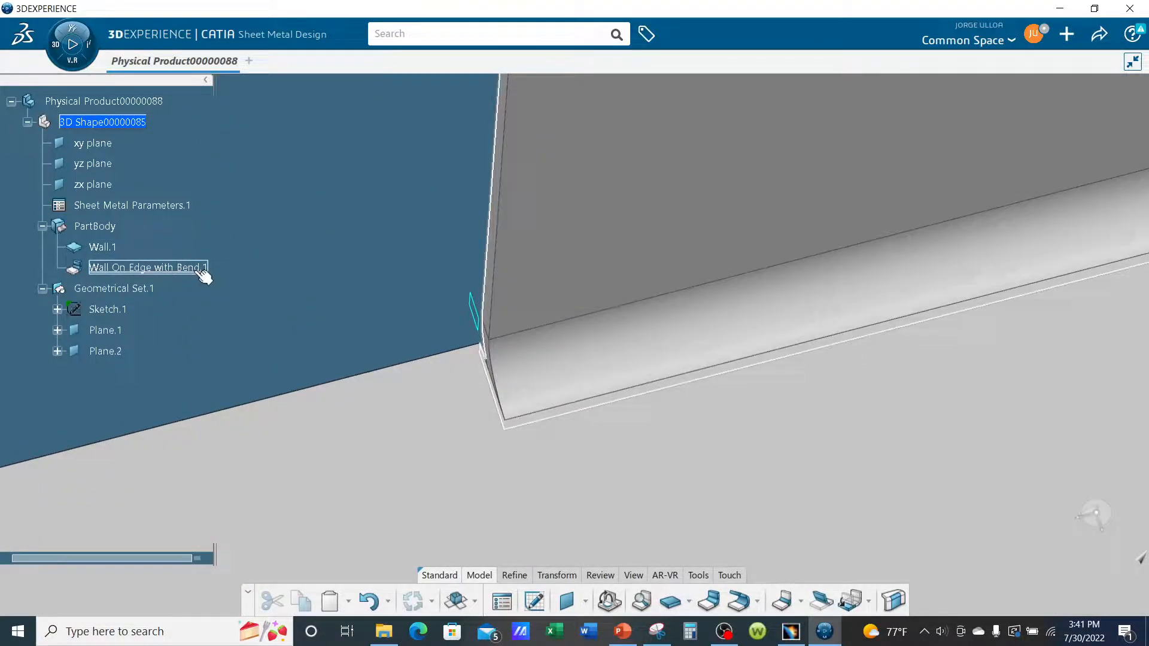
- Edit Wall On Edge with Bend.1 to use Square relief at its left extremity, and preview the relief up close
double_click(203, 268)
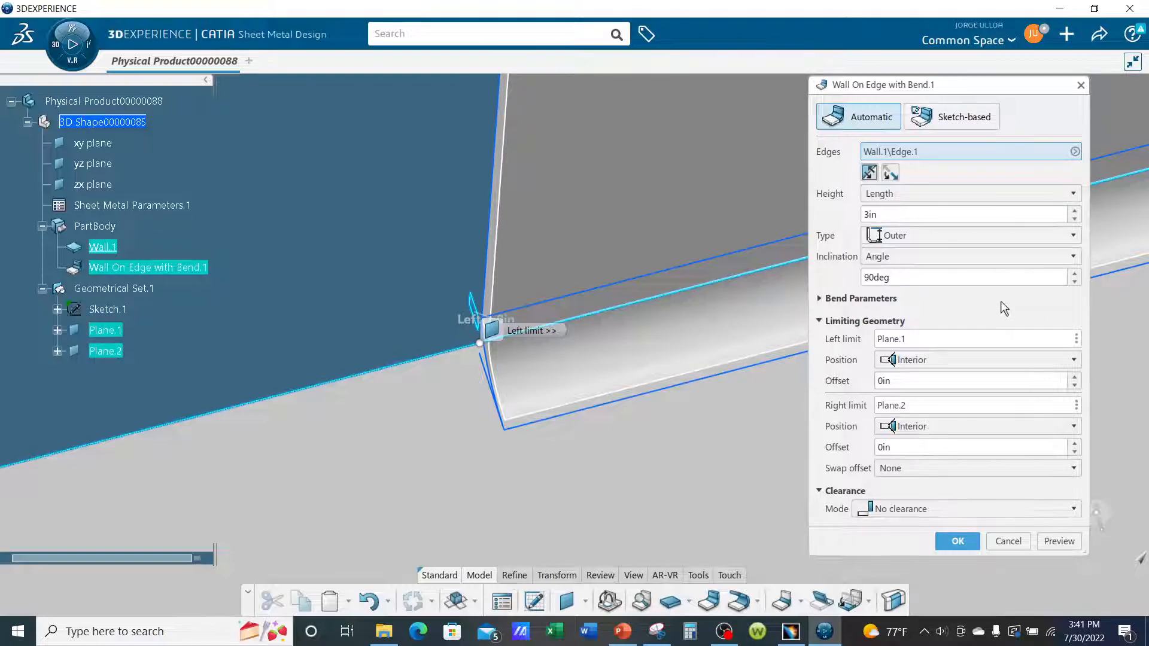
left_click(819, 299)
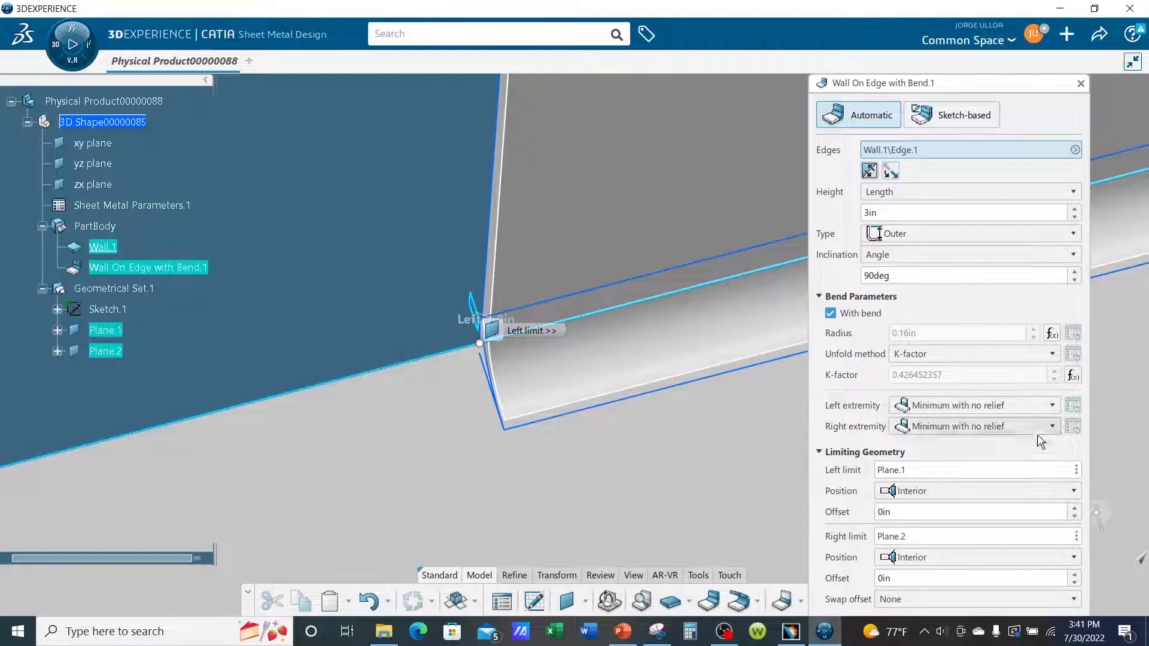
left_click(1004, 408)
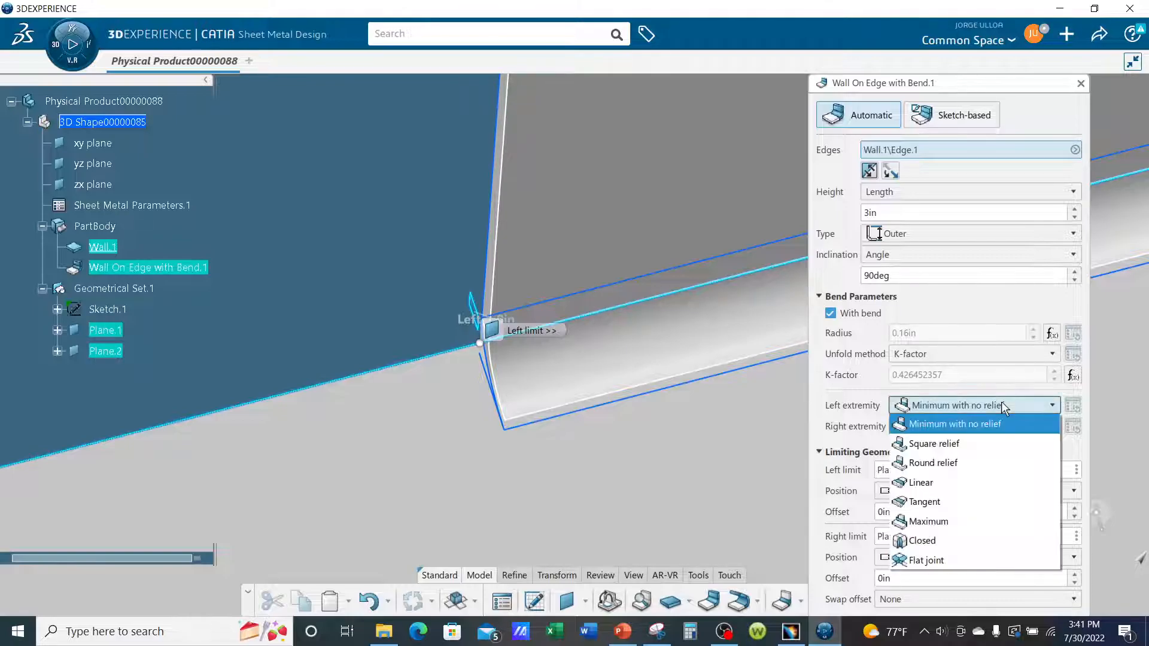
left_click(951, 445)
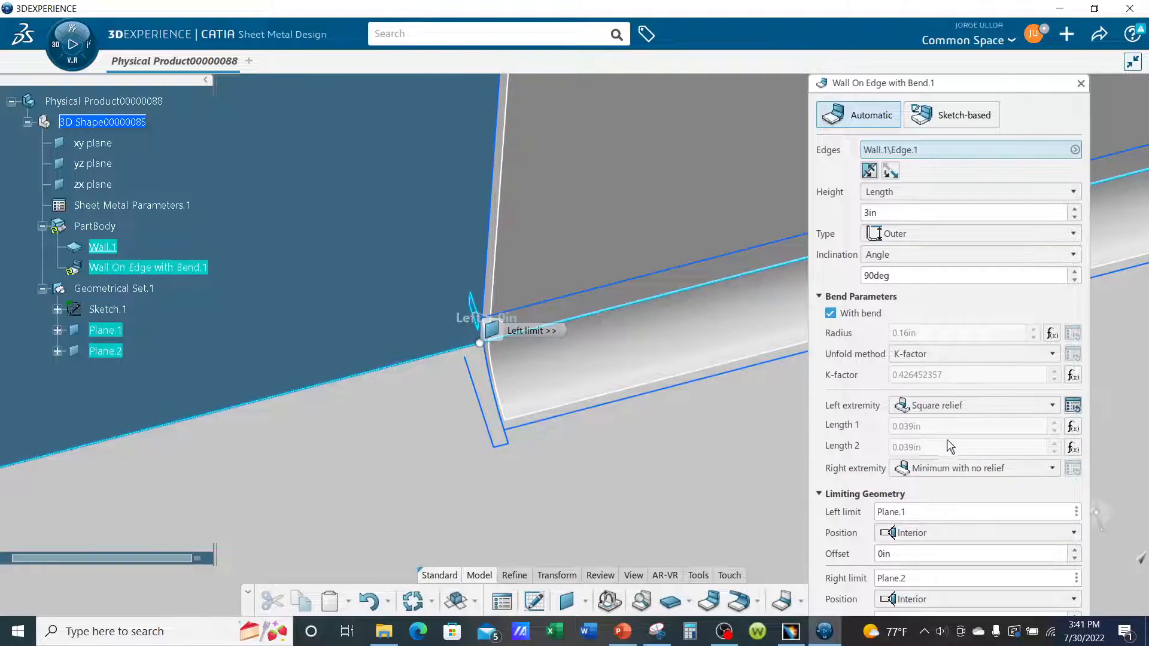
left_click(820, 496)
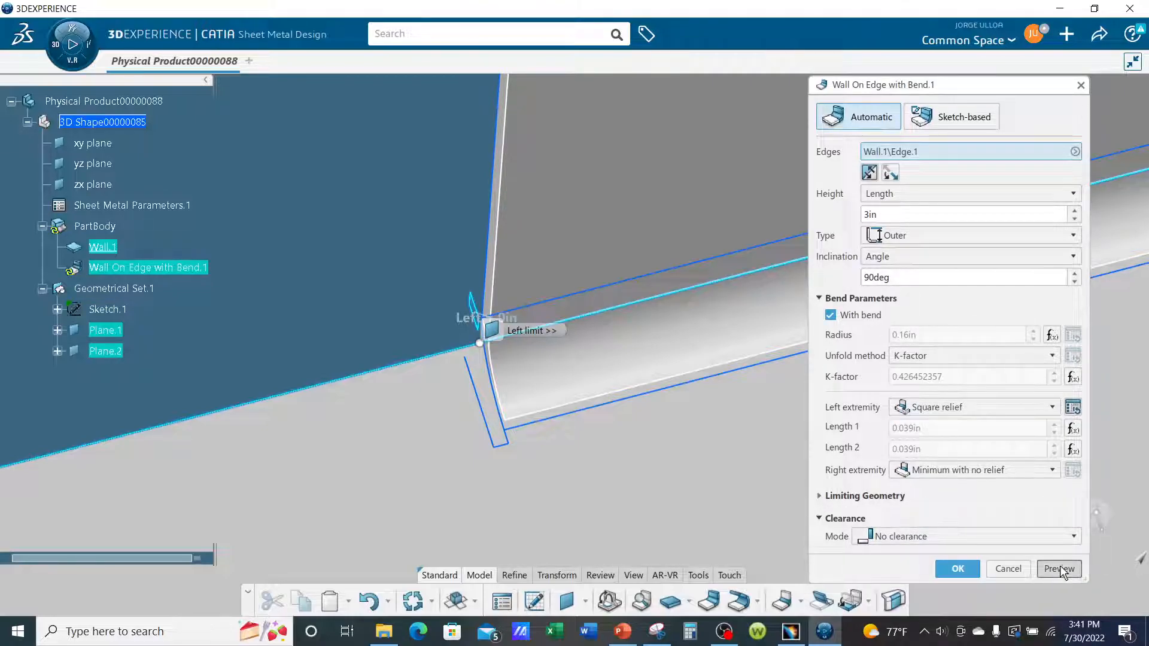
left_click(1063, 573)
scroll(457, 345, "up", 5)
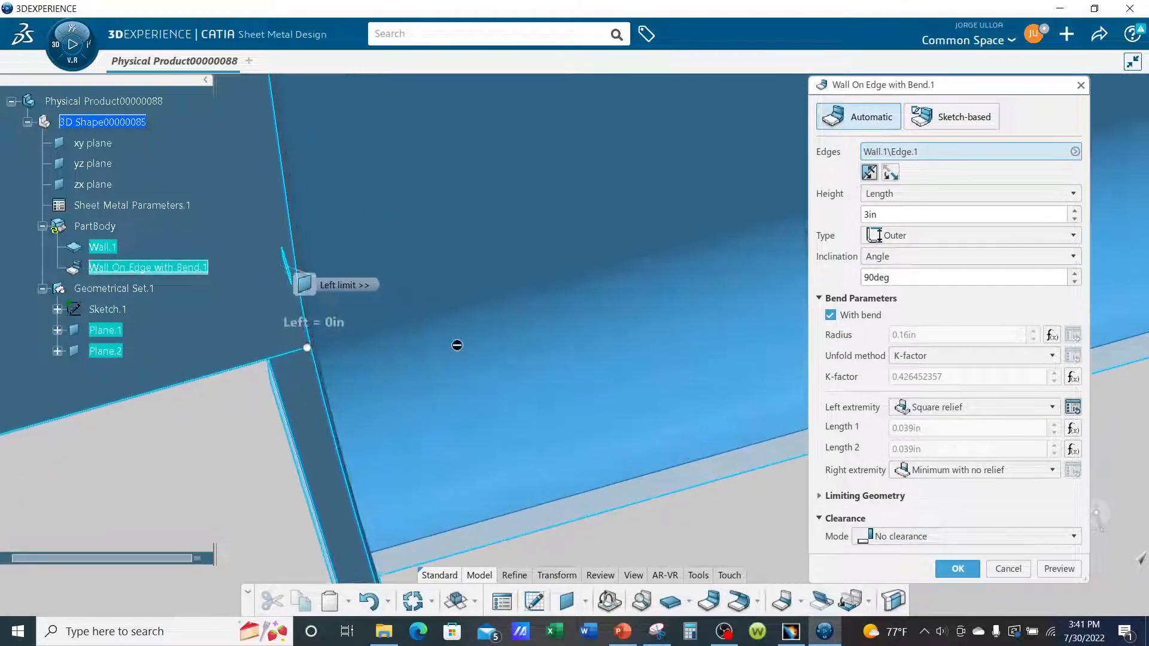
middle_click_drag(457, 345, 554, 300)
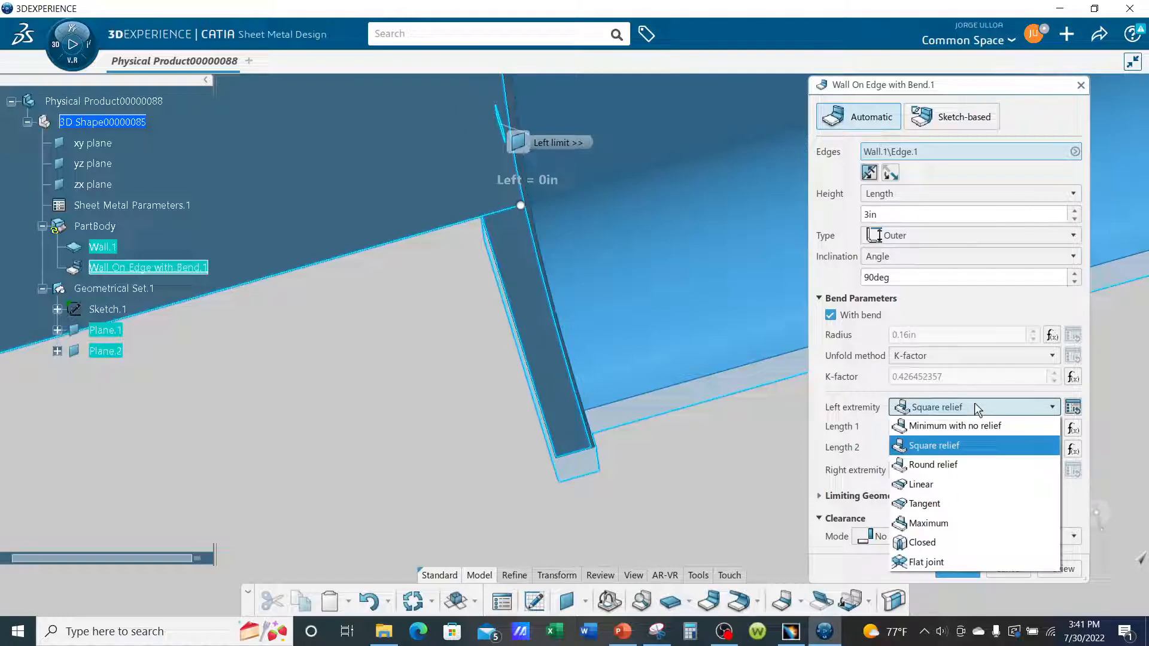
- Change the left extremity to Round relief, preview it and inspect both ends of the bend
left_click(950, 463)
left_click(1060, 570)
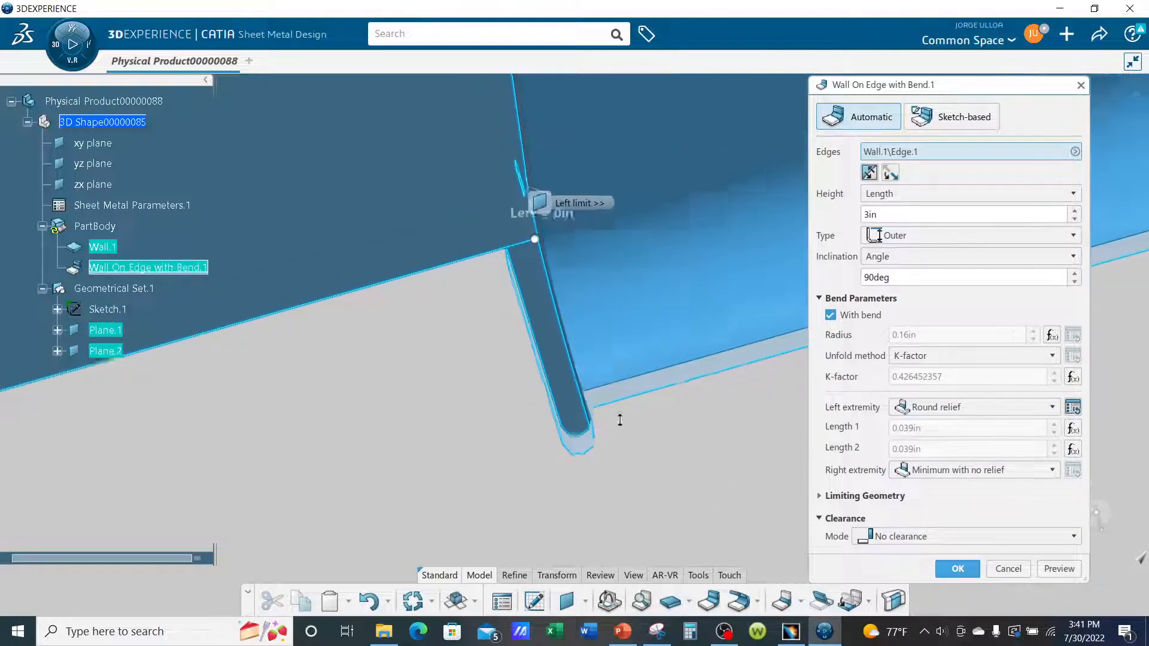
middle_click_drag(620, 420, 623, 453)
middle_click_drag(670, 403, 470, 443)
middle_click_drag(613, 403, 663, 237)
middle_click_drag(586, 252, 695, 366)
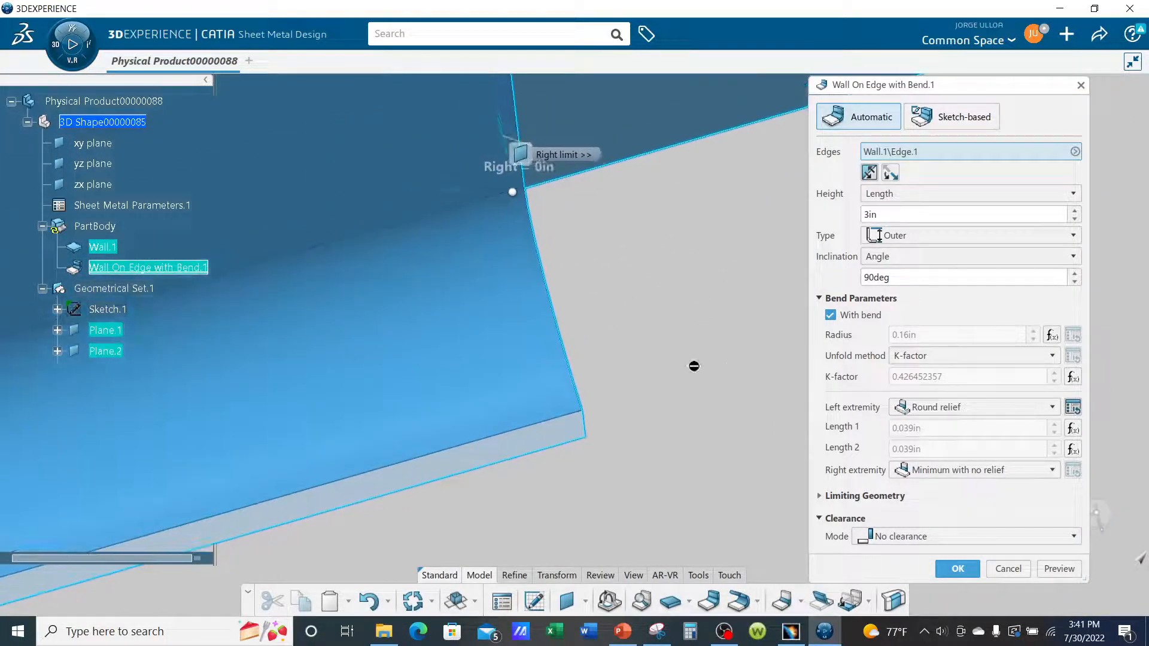
- Try the Tangent, Linear and Maximum options for the bend's right extremity
left_click(954, 469)
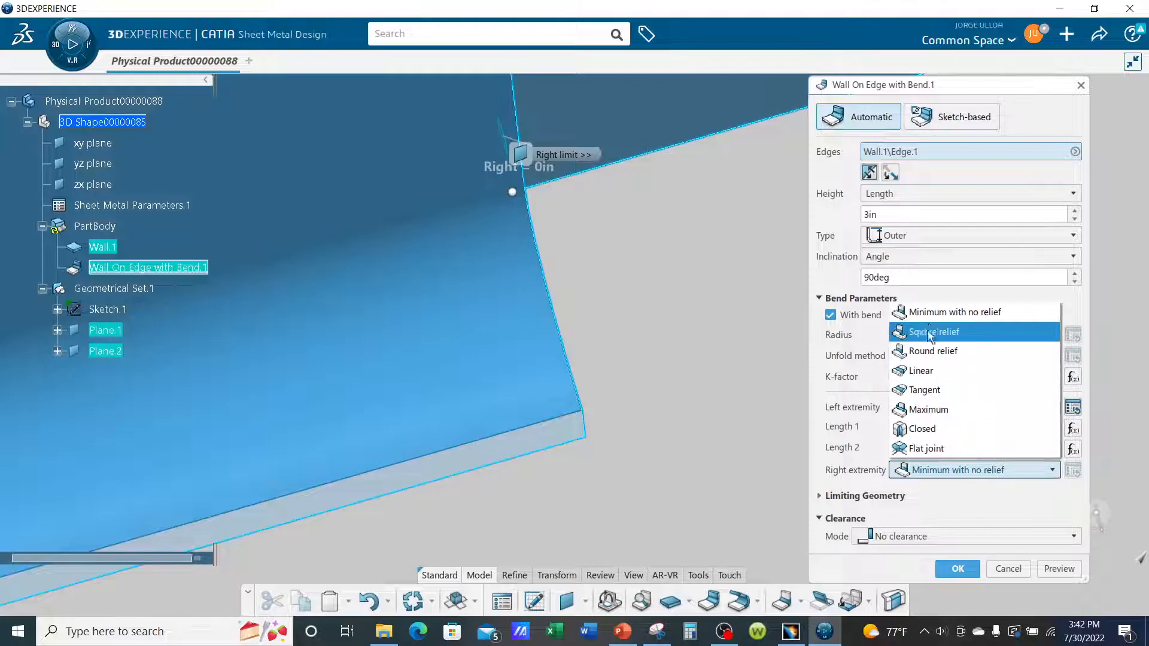
left_click(628, 284)
middle_click_drag(628, 284, 603, 426)
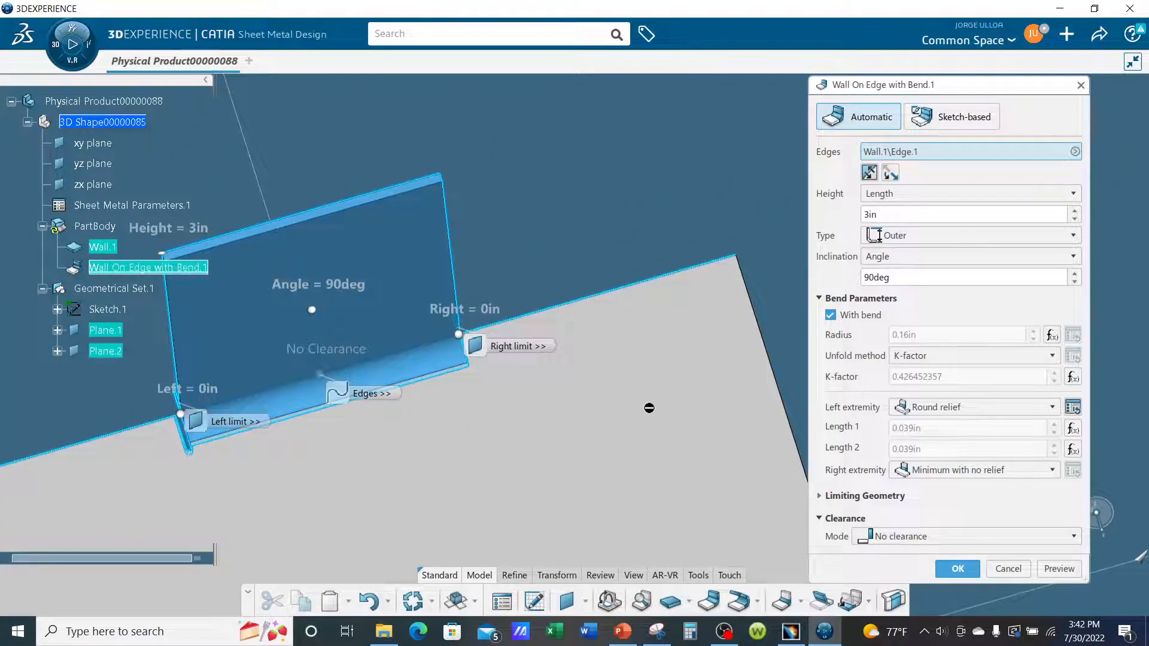
left_click(968, 471)
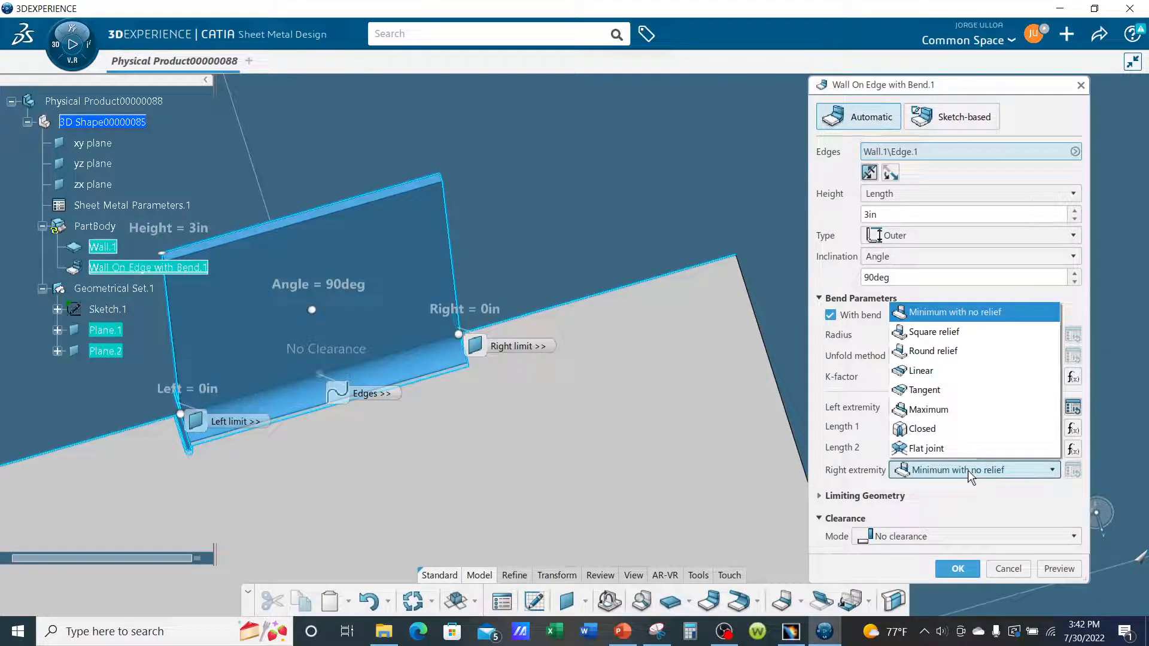
left_click(925, 390)
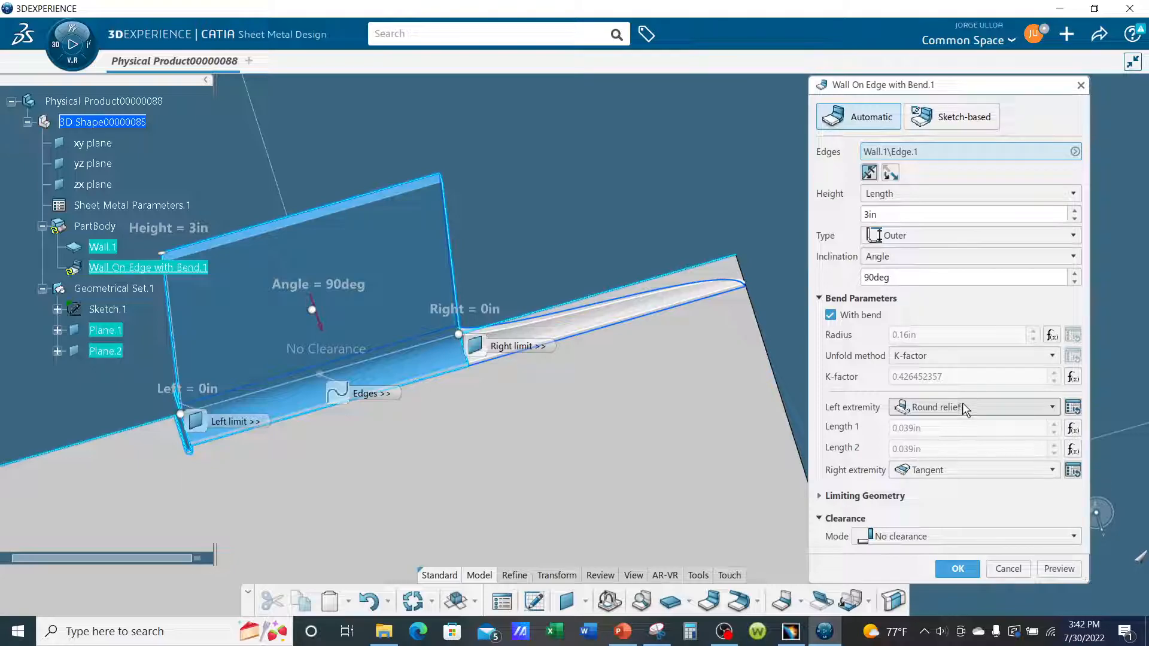
left_click(947, 470)
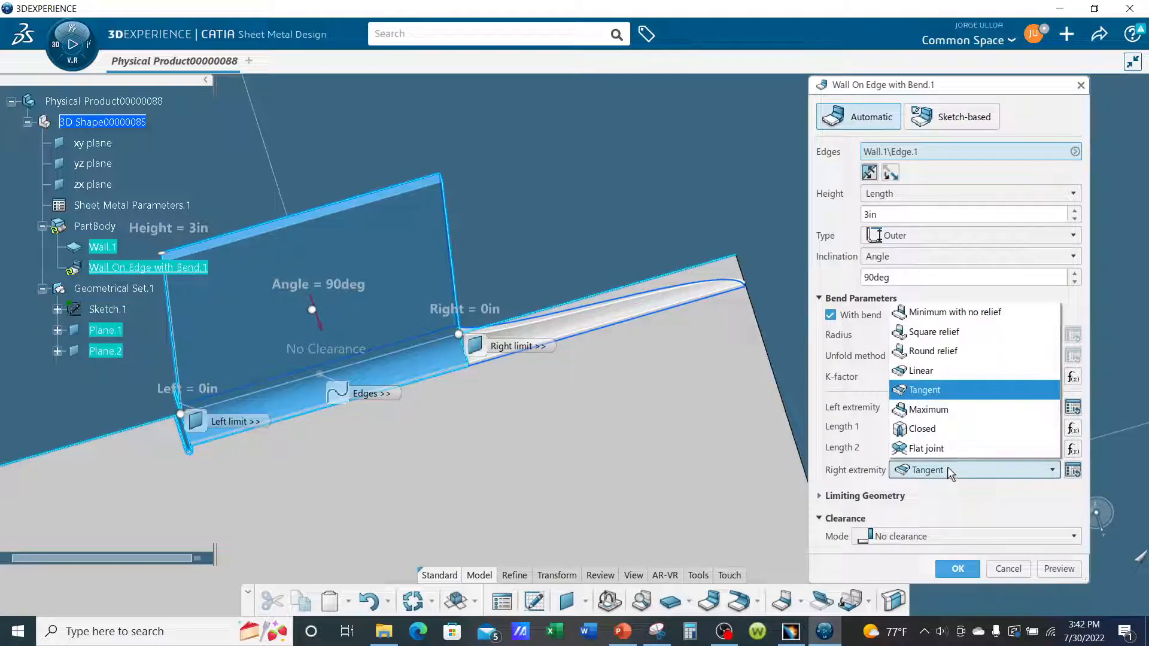
left_click(932, 374)
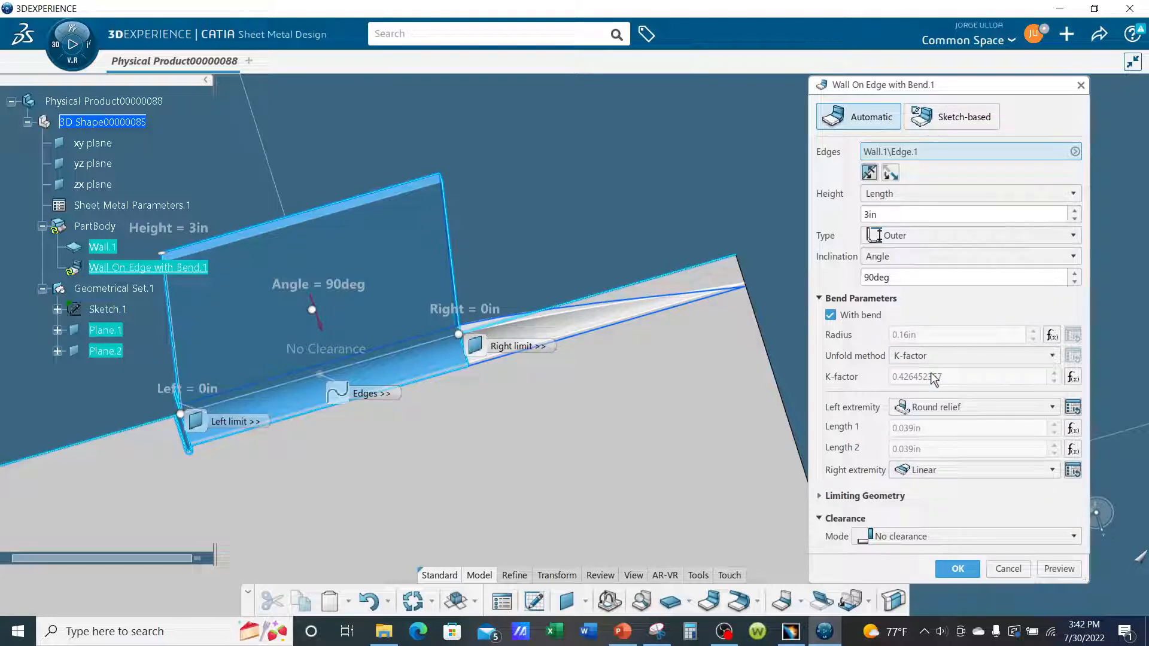
left_click(932, 465)
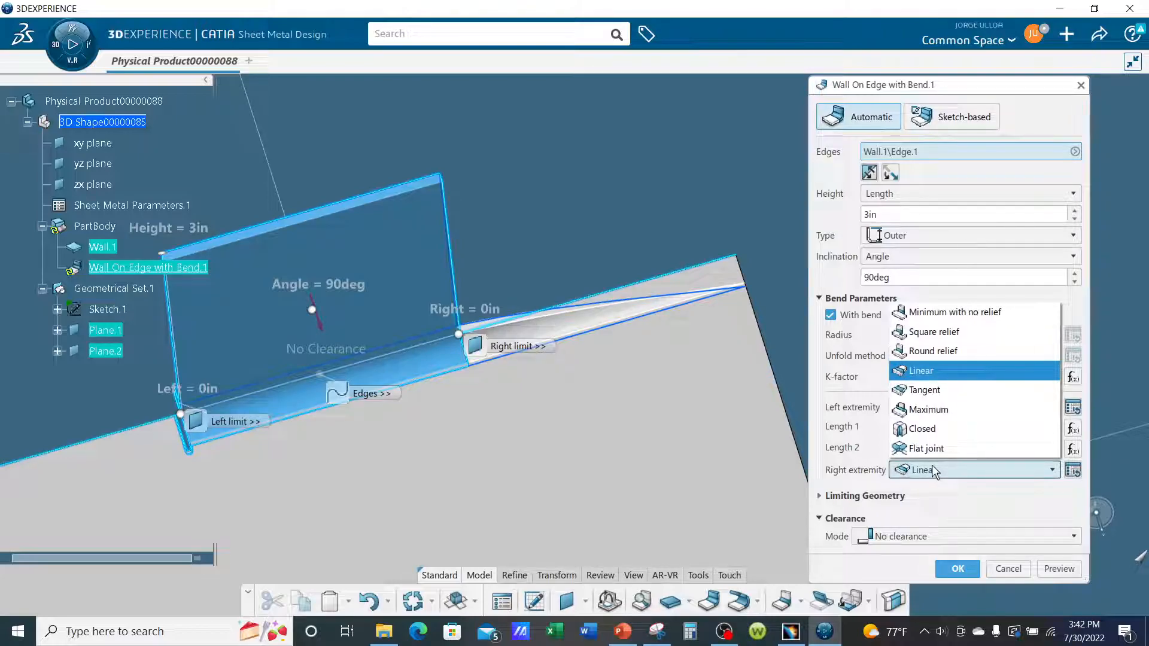
left_click(932, 410)
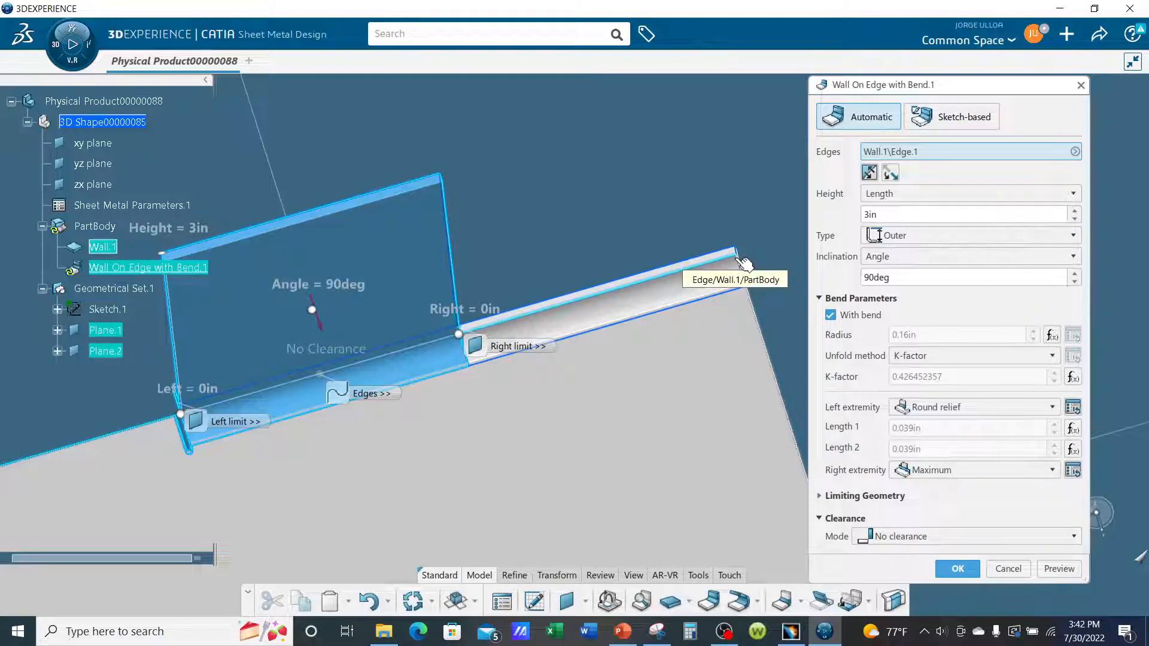
- Set the bend's right extremity to Round relief, preview the wall and accept the edited feature
left_click(943, 473)
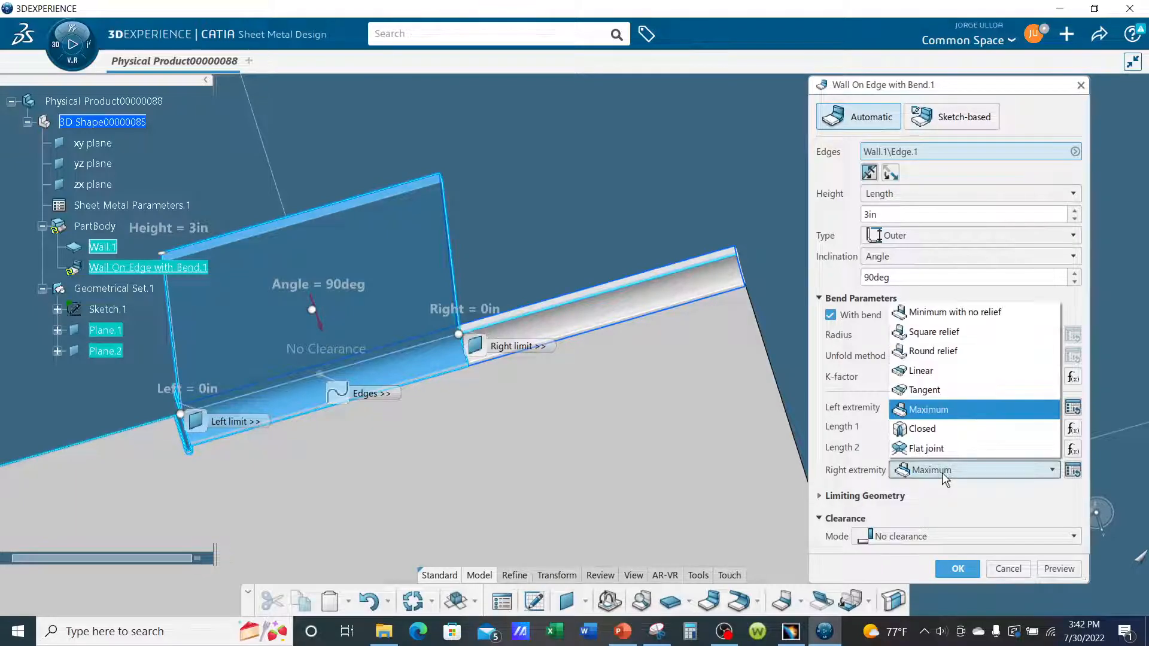
left_click(940, 355)
mouse_move(575, 455)
middle_mouse_down()
mouse_move(595, 419)
mouse_move(612, 322)
mouse_move(539, 367)
mouse_move(564, 334)
mouse_move(575, 387)
mouse_move(682, 400)
mouse_move(685, 433)
middle_mouse_up()
left_click(1060, 606)
left_click(958, 605)
- Examine the round reliefs at both ends of the bend and the free rear edge segments beside the wall
middle_click_drag(631, 521, 583, 340)
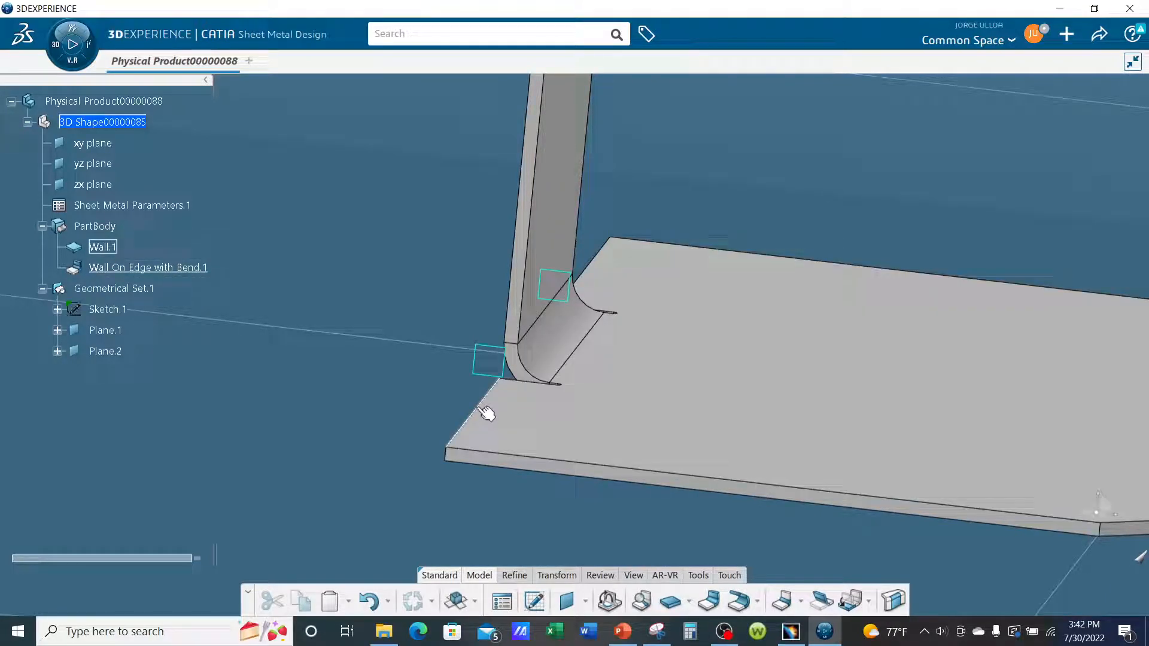
scroll(531, 427, "up", 3)
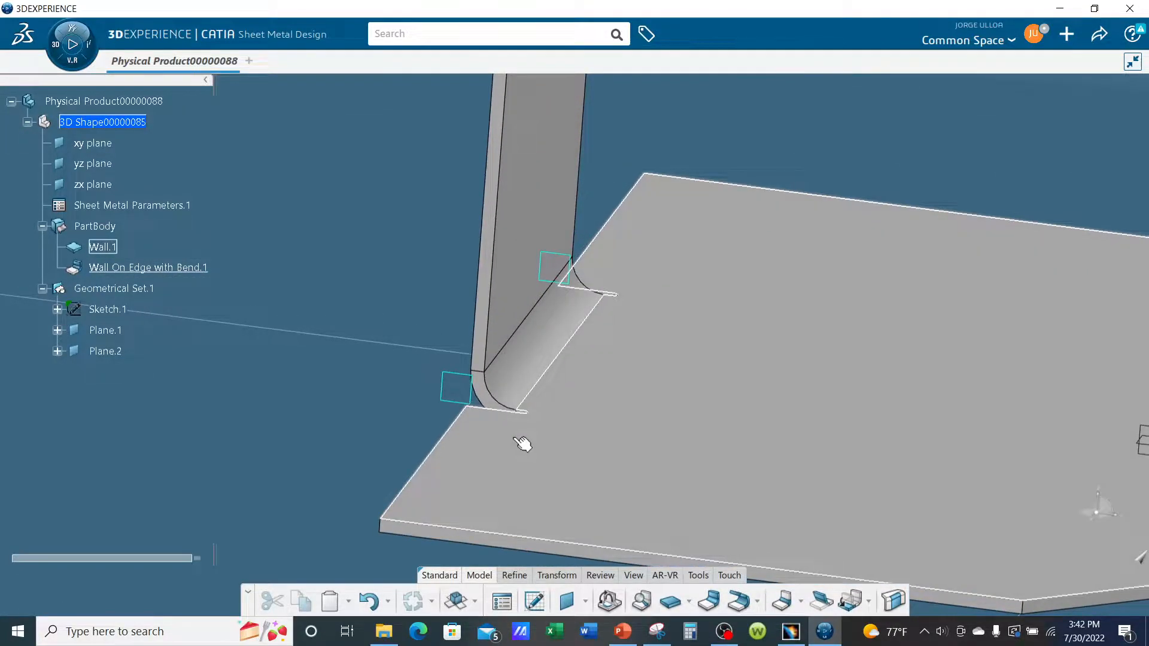
middle_click_drag(606, 444, 522, 375)
middle_click_drag(424, 375, 397, 383)
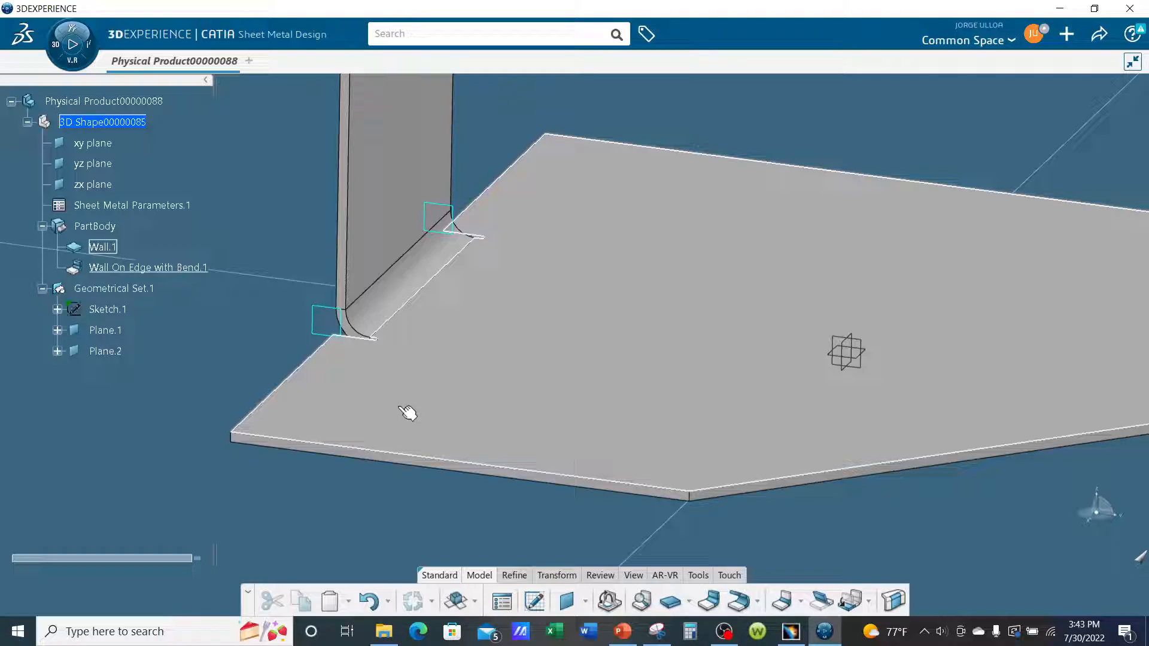
middle_click_drag(627, 341, 540, 433)
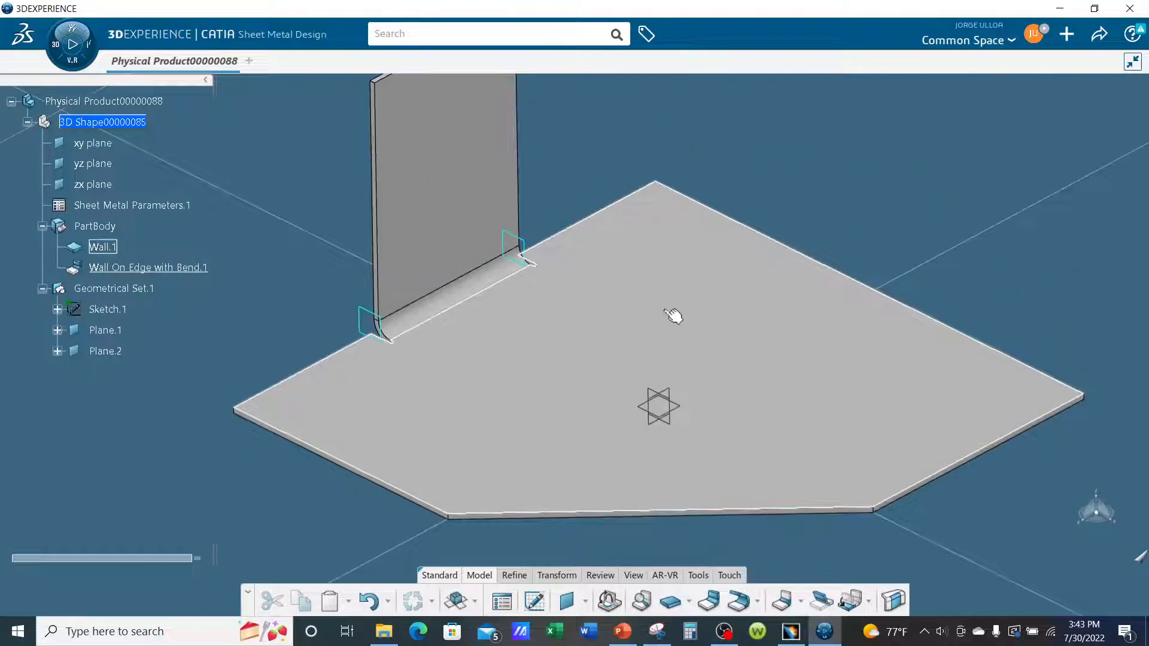
middle_click_drag(629, 344, 638, 364)
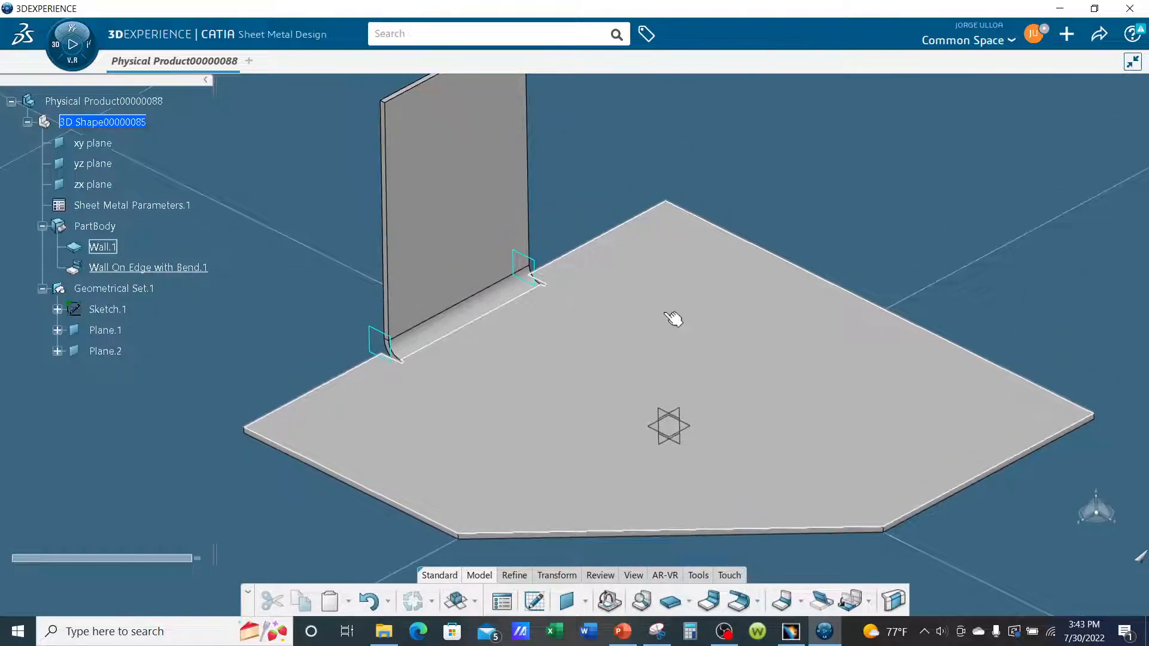
middle_click_drag(684, 326, 726, 286)
middle_click_drag(601, 425, 418, 296)
- Start a 3 in, 90° Wall On Edge with Bend going down from the rear edge segment on the Plane.1 side, and inspect its preview
middle_click_drag(590, 358, 673, 372, "ctrl")
middle_click_drag(366, 299, 499, 318)
middle_click_drag(687, 338, 710, 329)
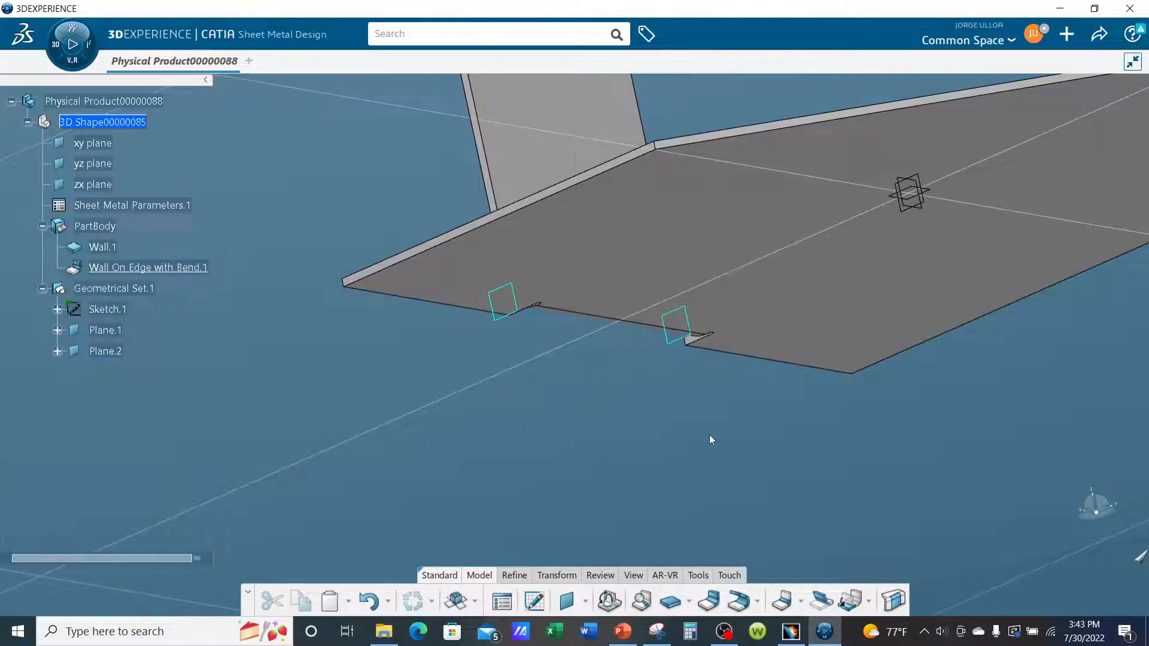
left_click(709, 600)
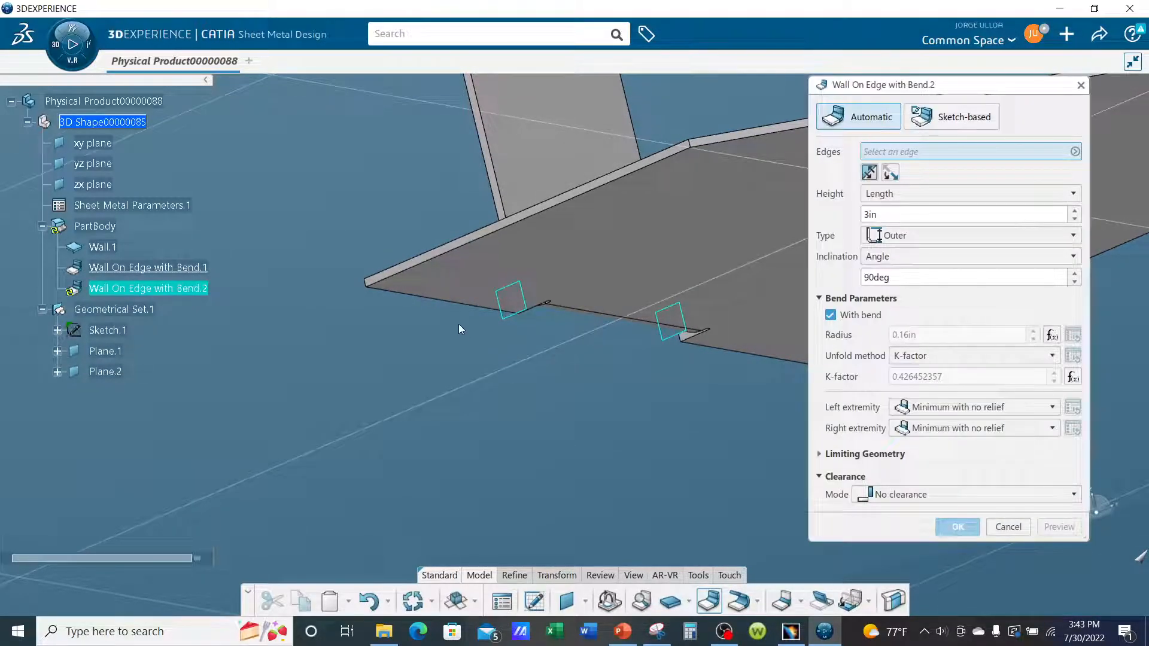
left_click(464, 308)
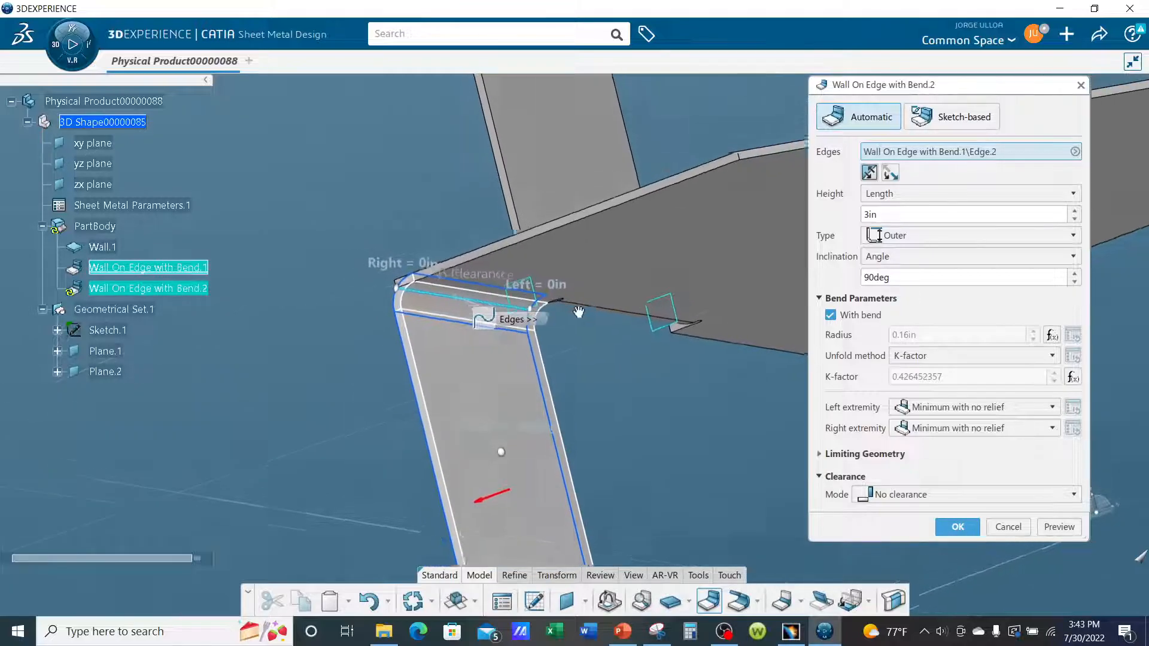
mouse_move(590, 296)
middle_mouse_down()
mouse_move(579, 282)
mouse_move(605, 285)
middle_mouse_up()
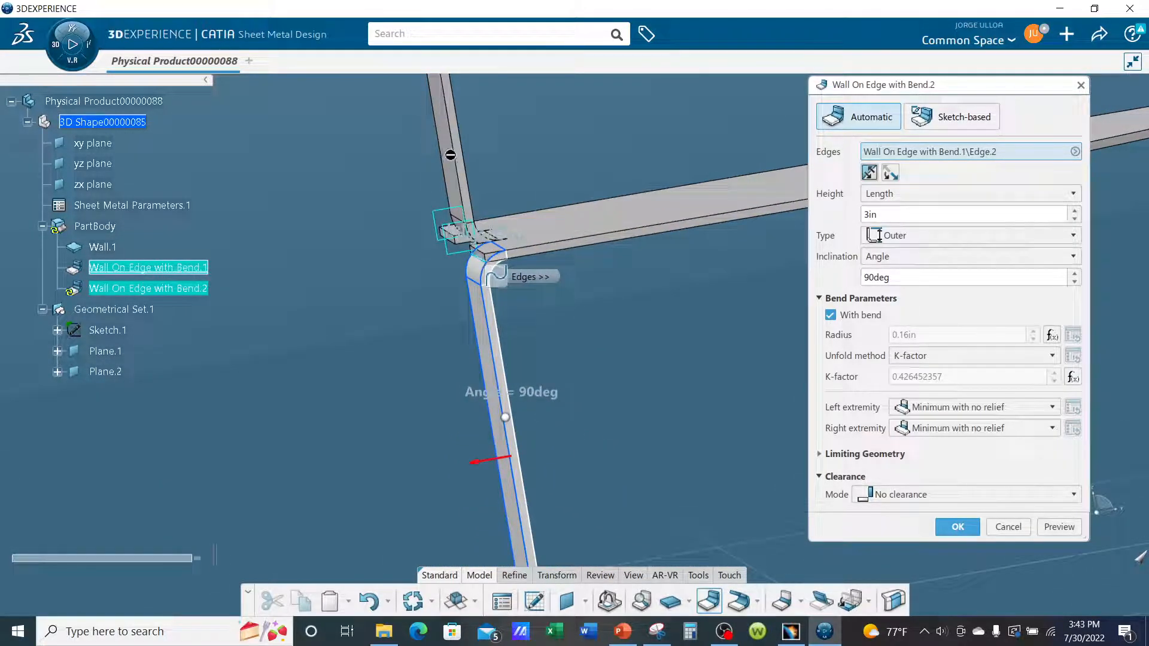
middle_click_drag(481, 341, 545, 353)
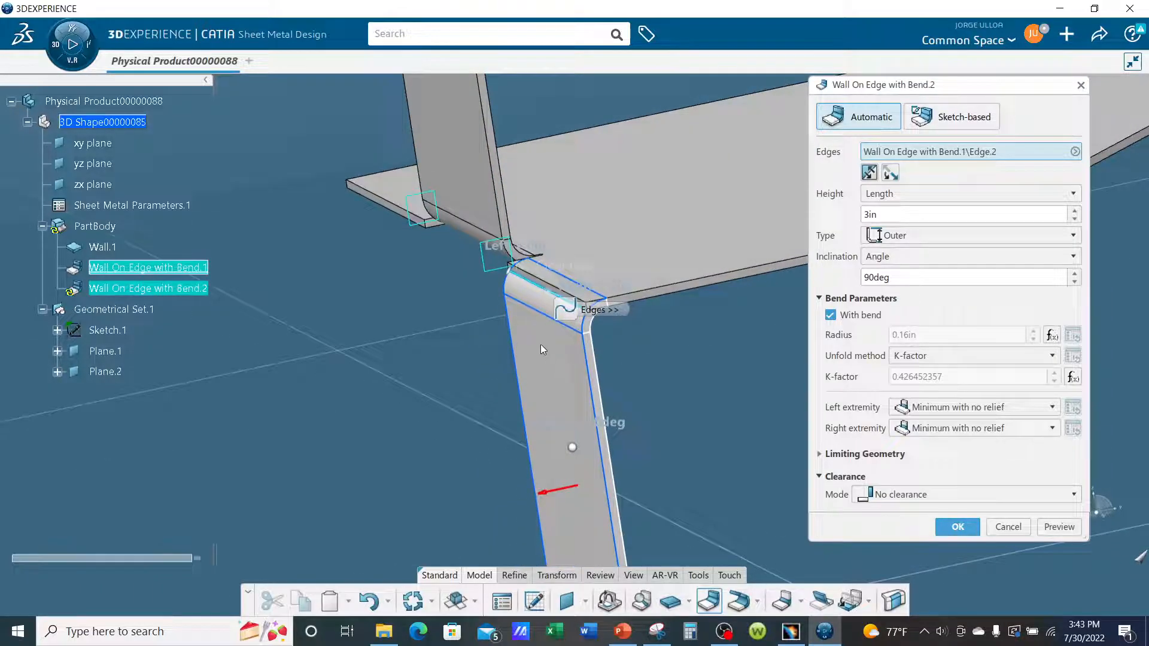
middle_click_drag(471, 230, 380, 156)
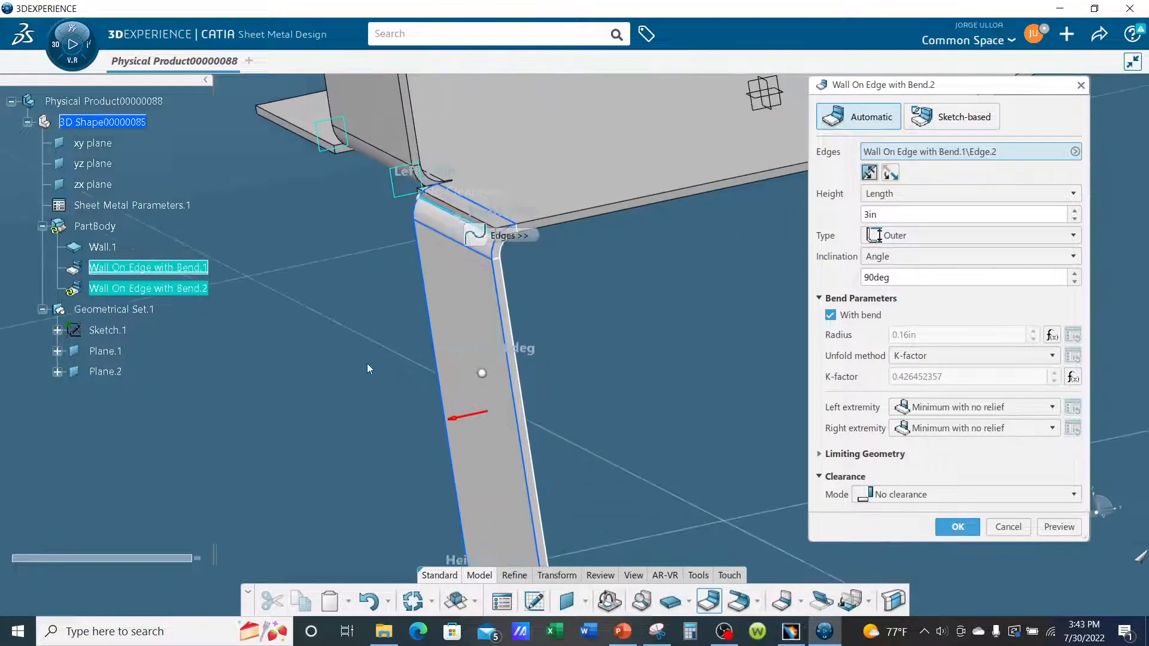
- Reverse the direction arrow of the downward bent wall, check its position against the base wall and create it
left_click(461, 421)
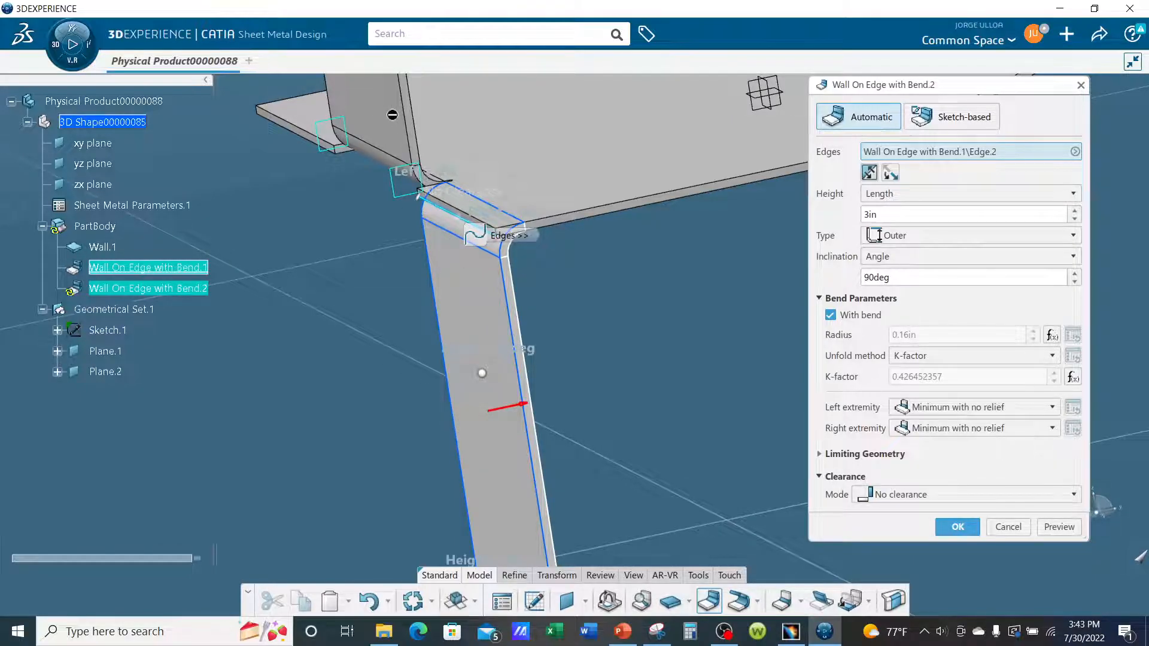
middle_click_drag(485, 323, 652, 426)
middle_click_drag(610, 236, 675, 375)
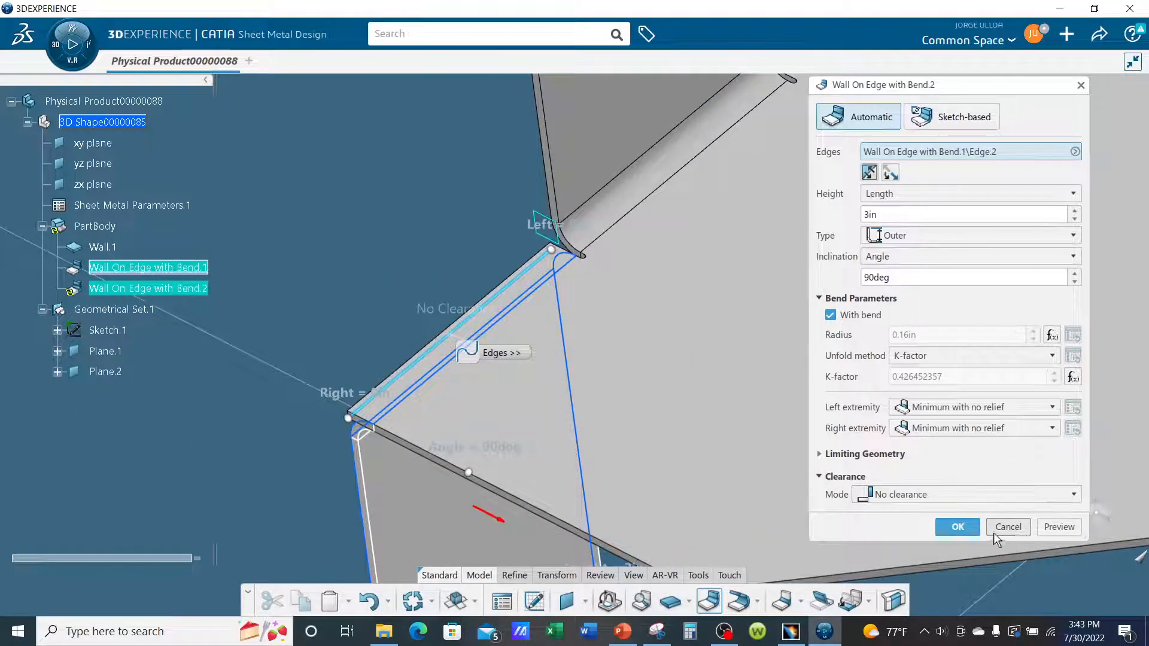
left_click(959, 527)
- Create a 3 in, 90° Wall On Edge with Bend going down from the remaining rear edge segment, with its direction arrow reversed
middle_click_drag(701, 308, 558, 171)
middle_click_drag(821, 456, 825, 395)
left_click(710, 601)
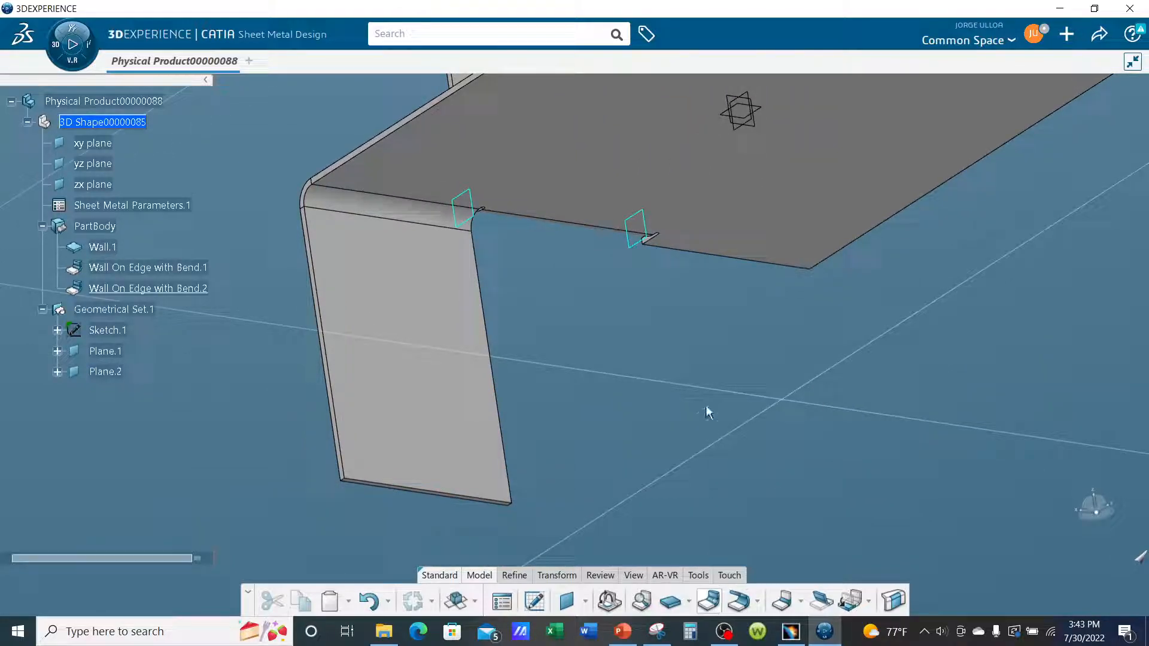
left_click(713, 261)
middle_click_drag(683, 333, 773, 388)
middle_click_drag(612, 368, 656, 313)
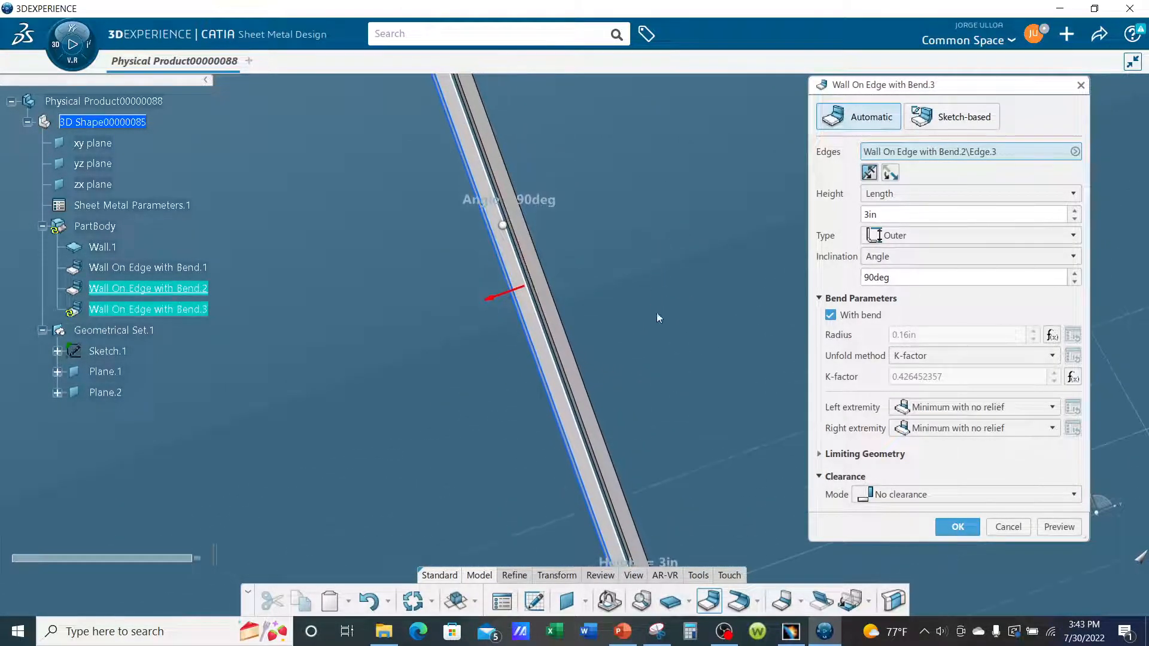
left_click(493, 300)
middle_click_drag(495, 302, 536, 316)
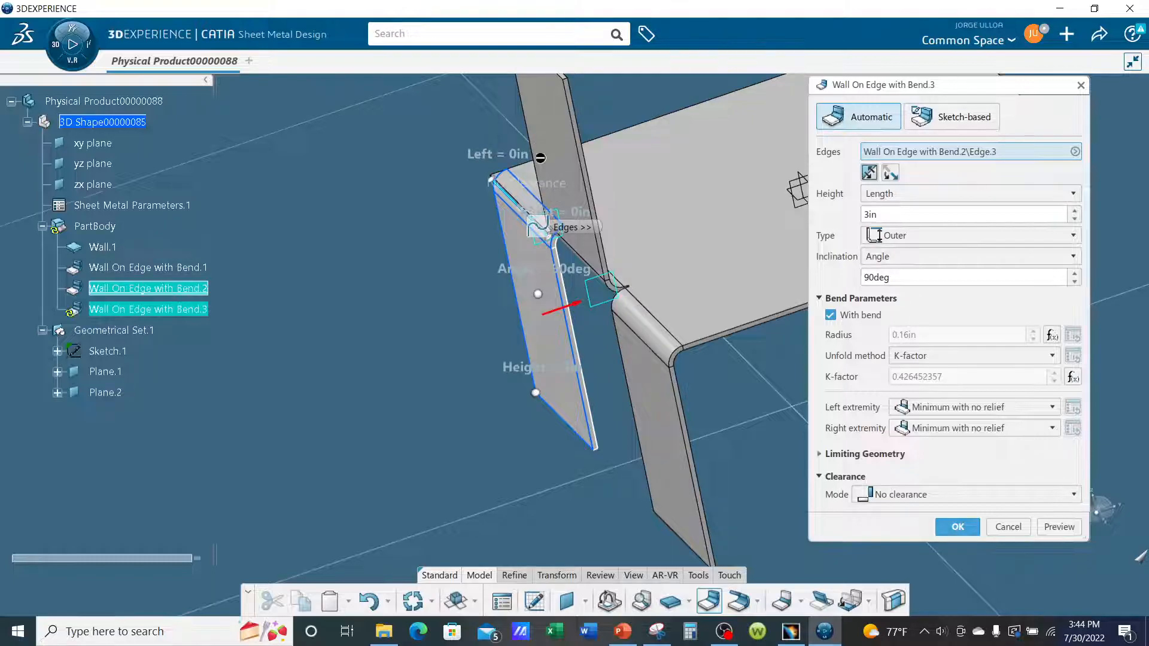
left_click(947, 529)
left_click(921, 514)
- Start a Flange along the base wall's angled corner edge opposite the bent walls and inspect its downward preview
middle_click_drag(754, 311, 760, 430)
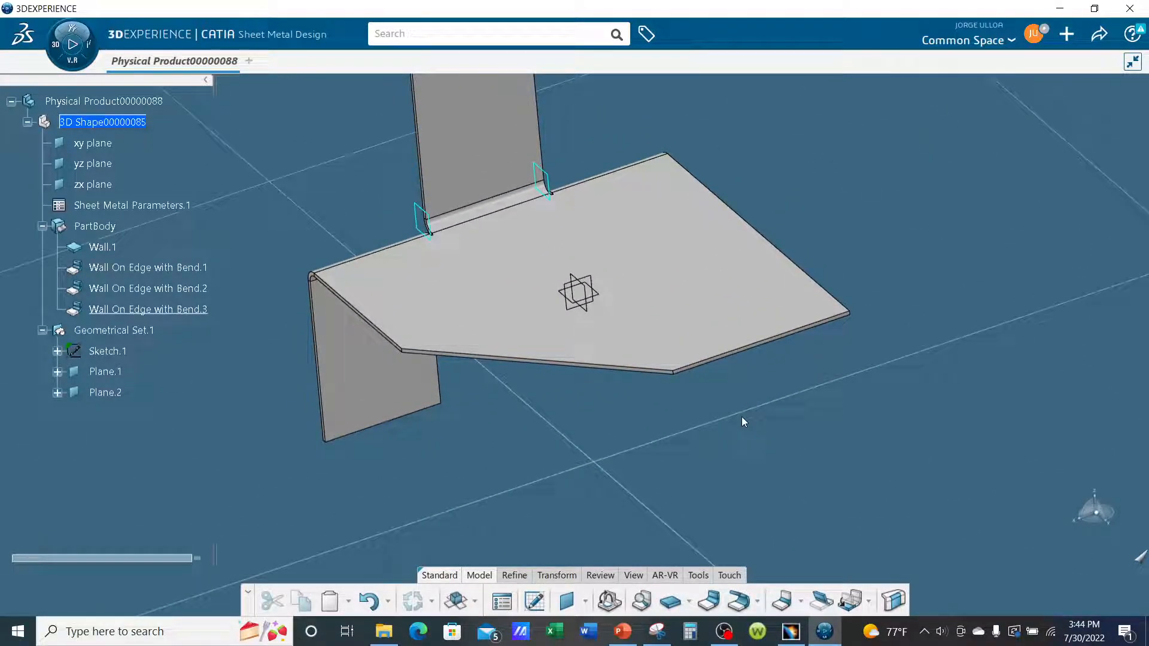
middle_click_drag(654, 437, 779, 405)
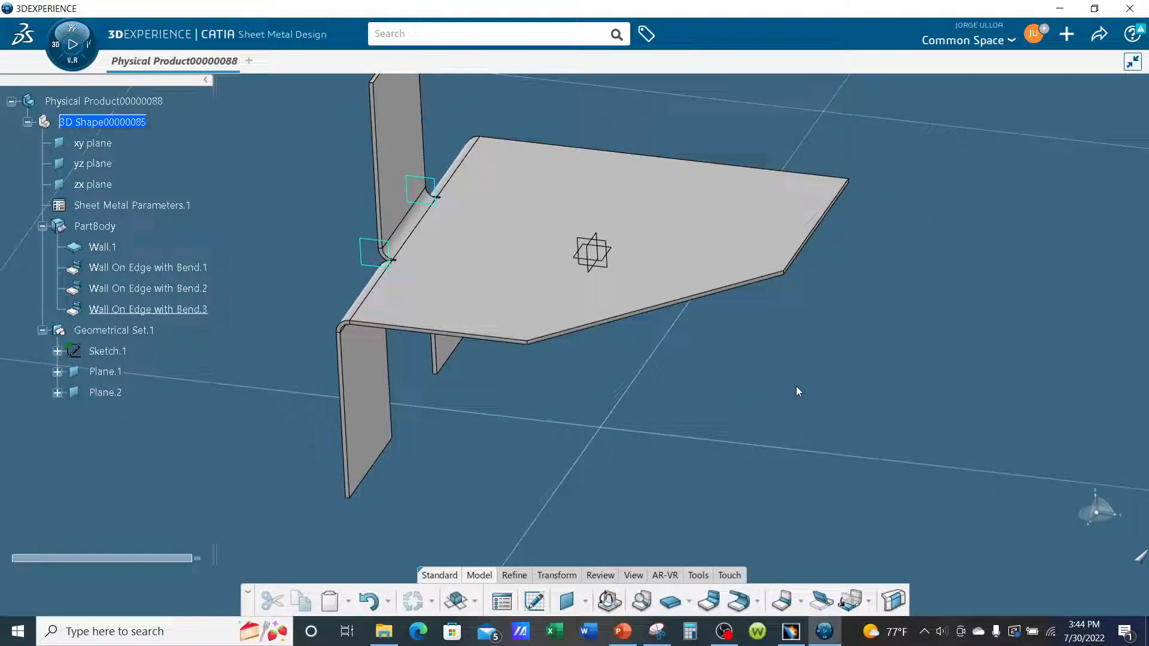
middle_click_drag(895, 427, 826, 443)
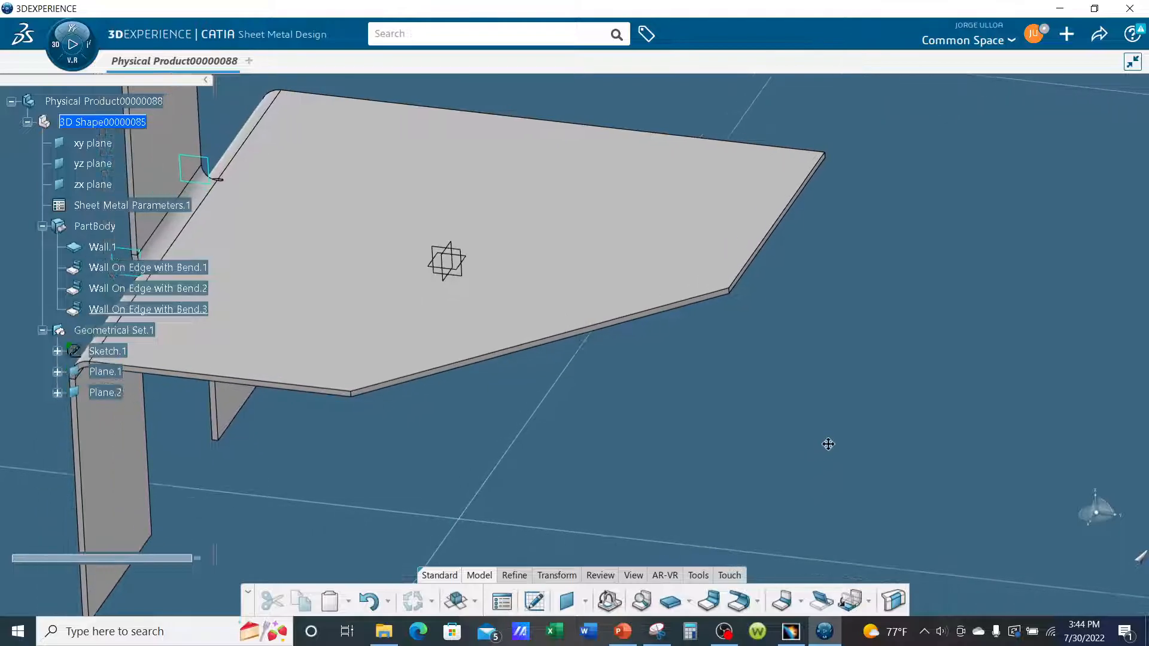
left_click(740, 604)
middle_click_drag(556, 456, 777, 414)
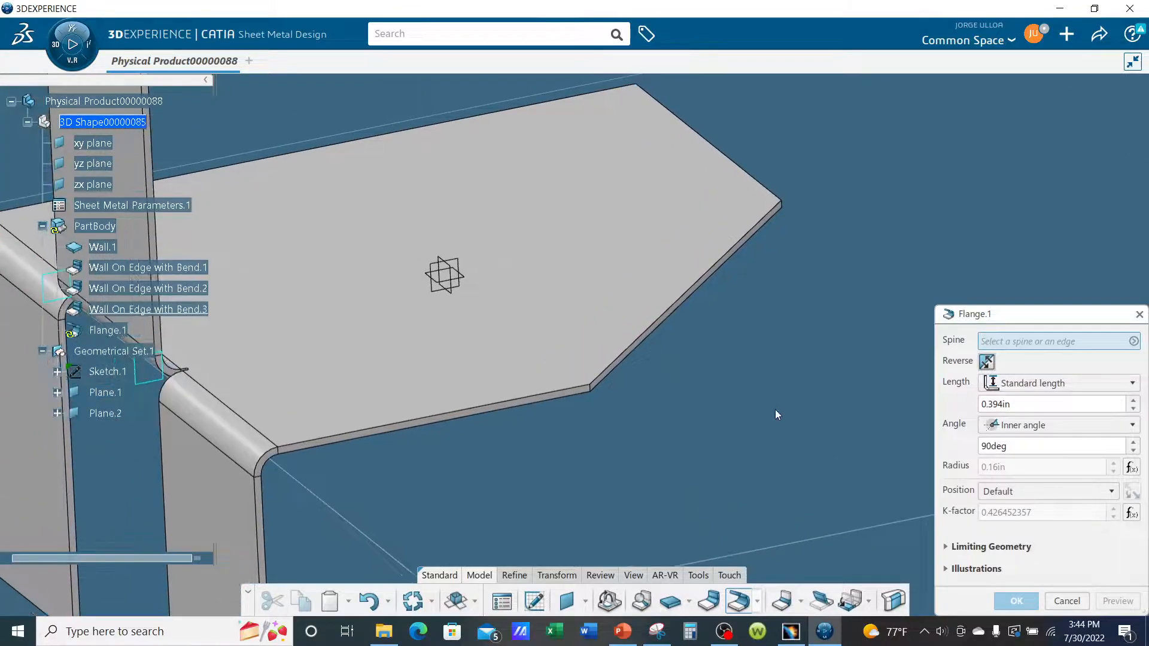
left_click(711, 280)
middle_click_drag(741, 414, 752, 250)
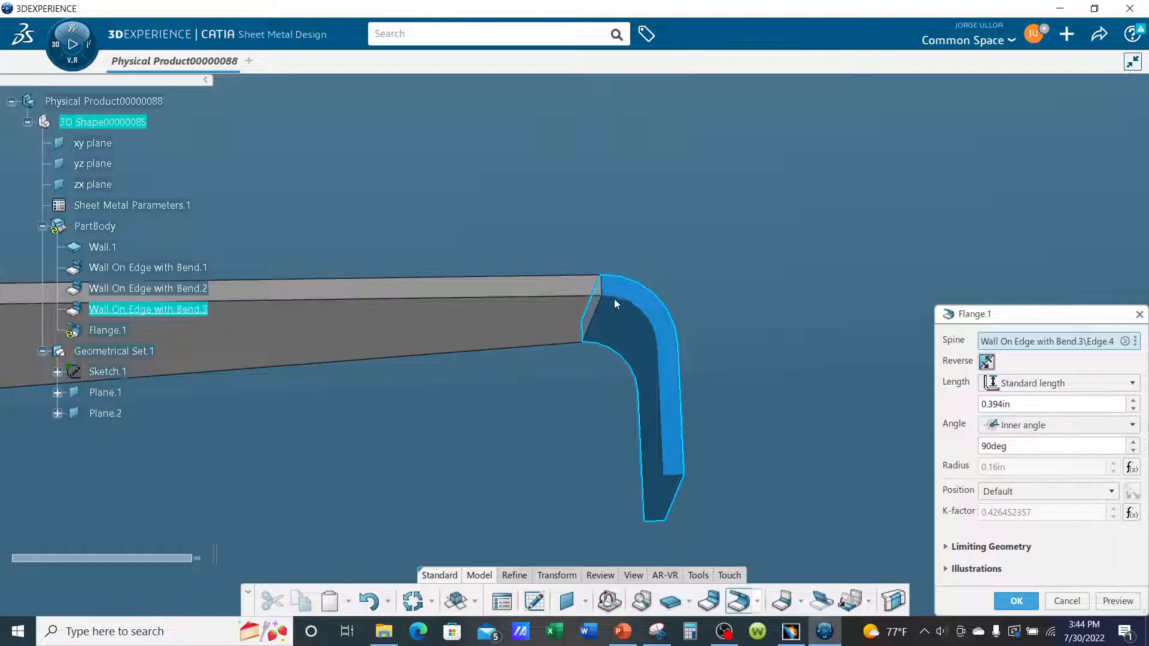
middle_click_drag(631, 317, 686, 453)
- Set the flange's length to 2 in and preview it
left_click_drag(1015, 317, 973, 140)
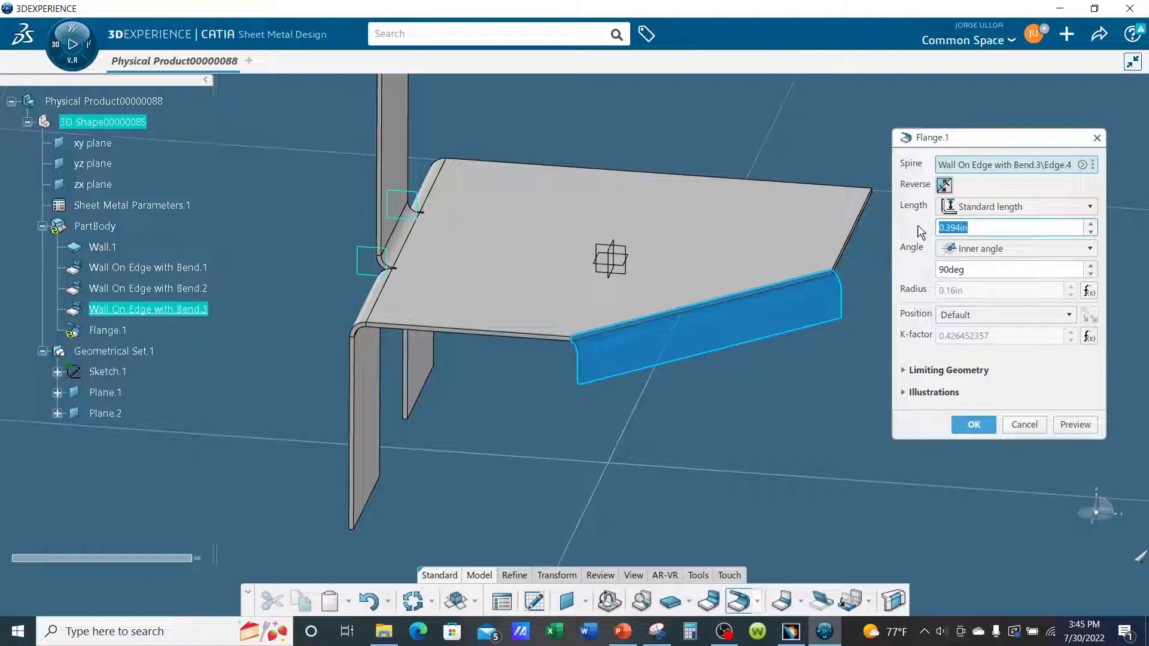
left_click(1075, 424)
middle_click_drag(715, 428, 613, 393)
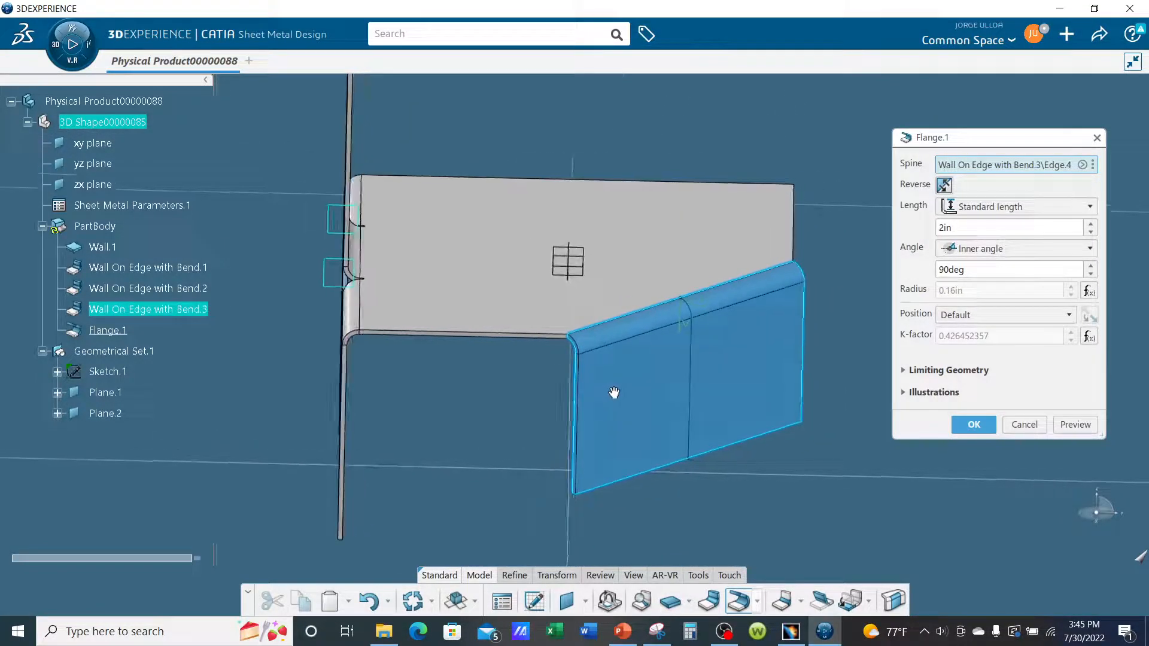
- Examine the flange's length type options against its end profile, keeping Standard length selected
left_click(990, 210)
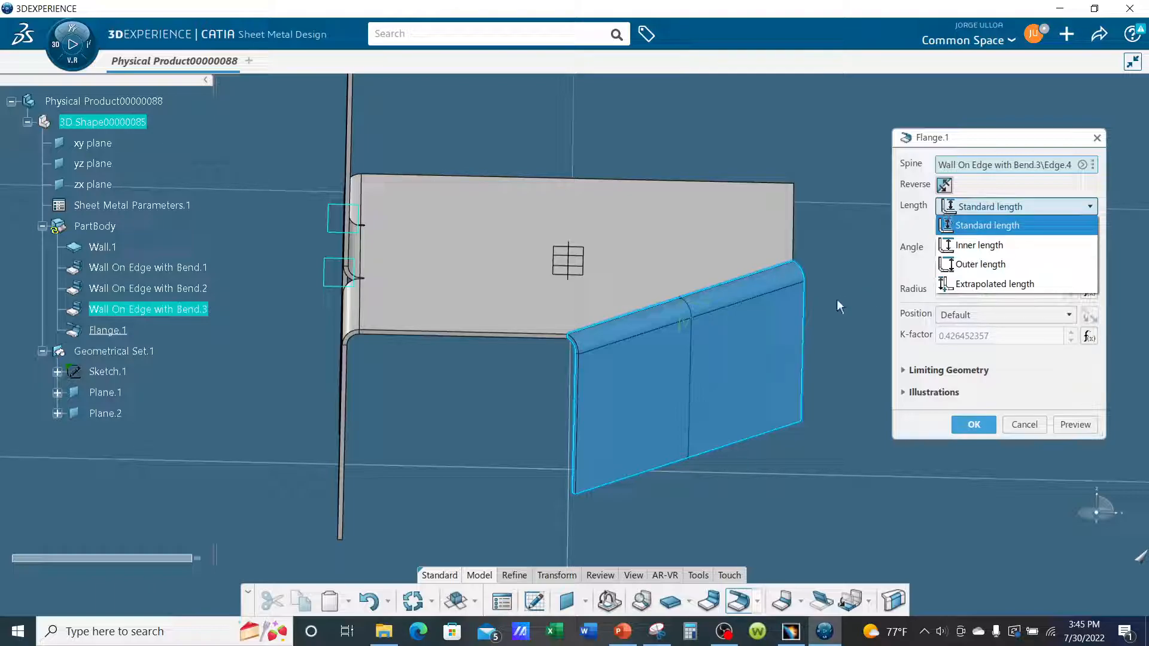
left_click(572, 402)
middle_click_drag(685, 382, 641, 252)
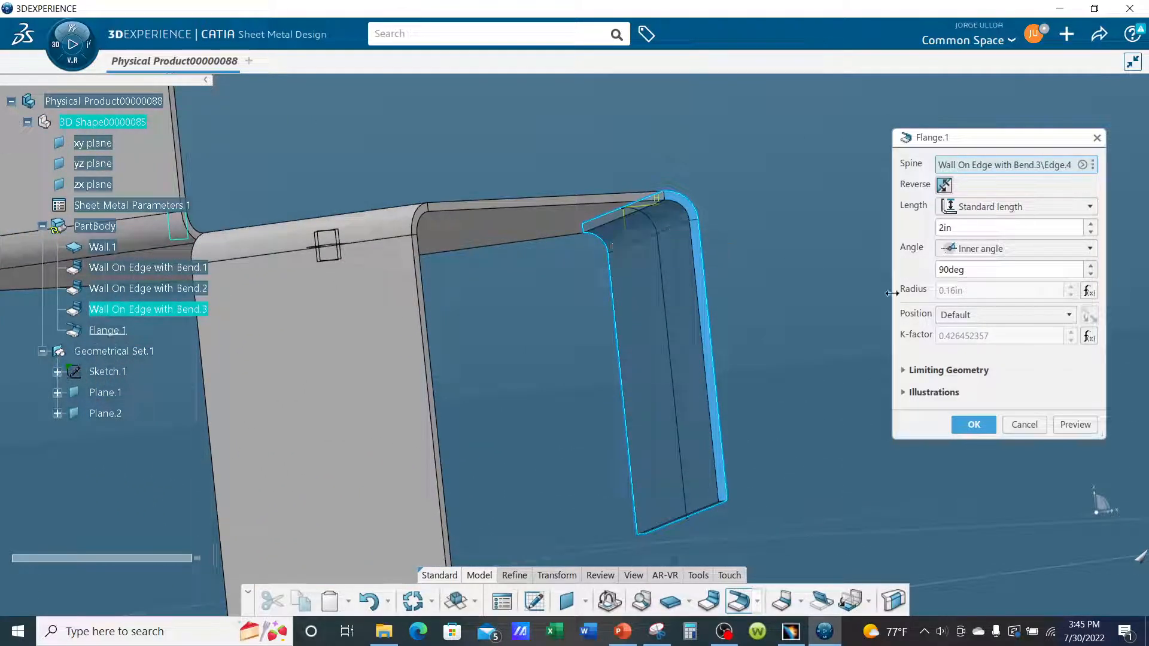
left_click(974, 207)
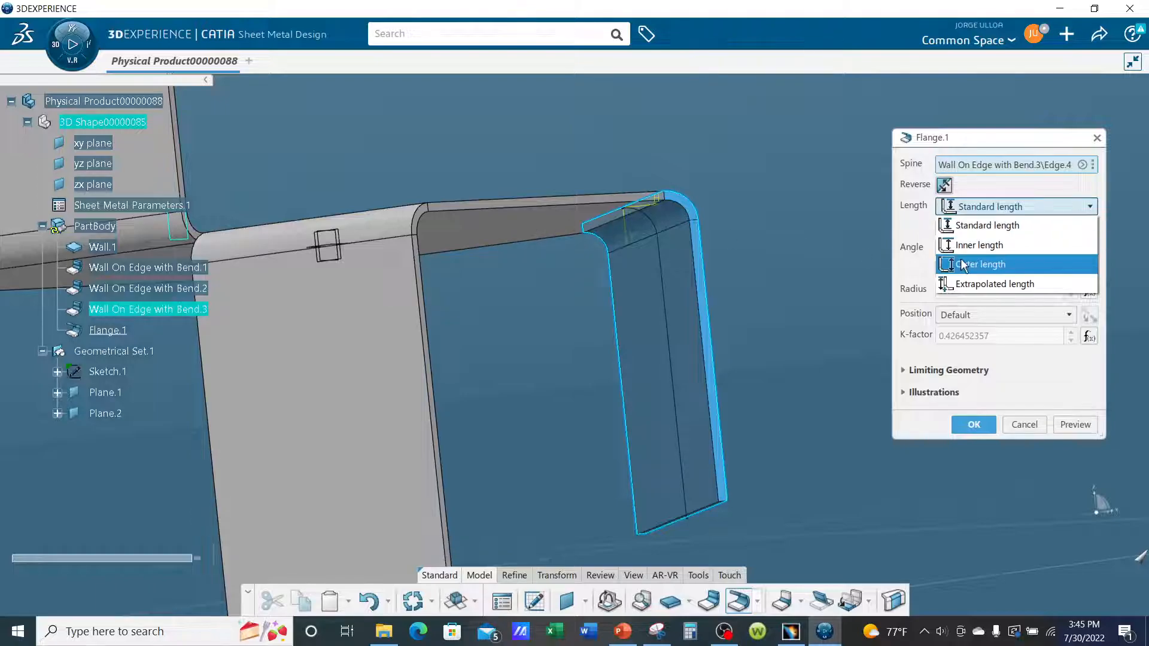
left_click(976, 228)
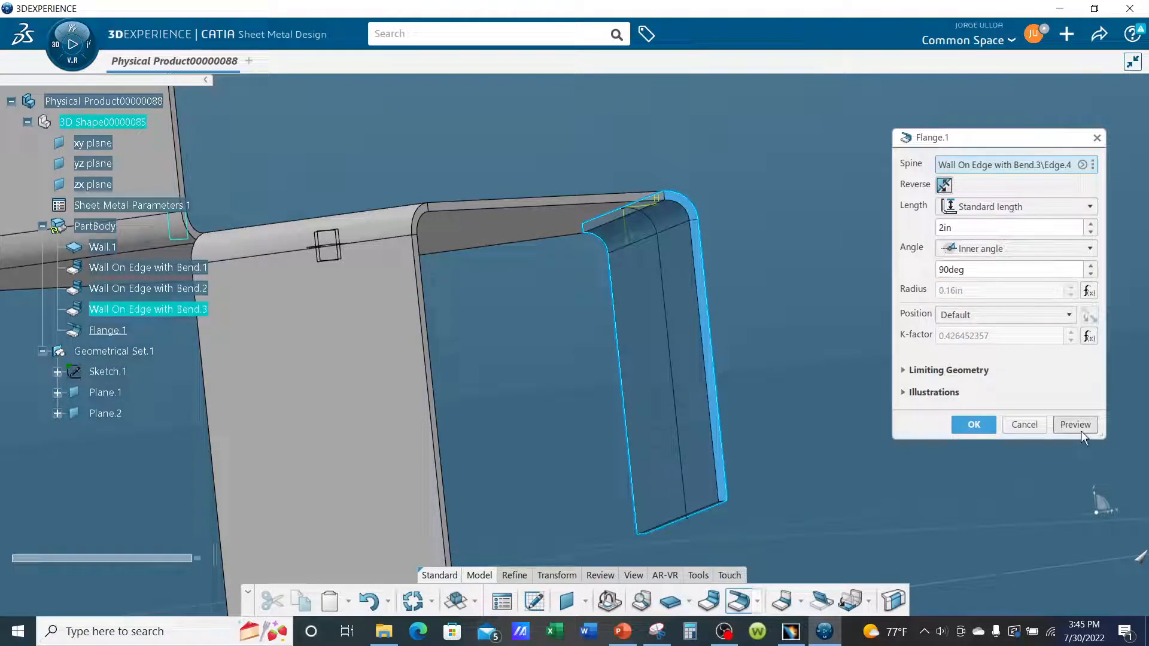
- Try Inner length as the flange's length type and preview it for comparison
left_click(1000, 205)
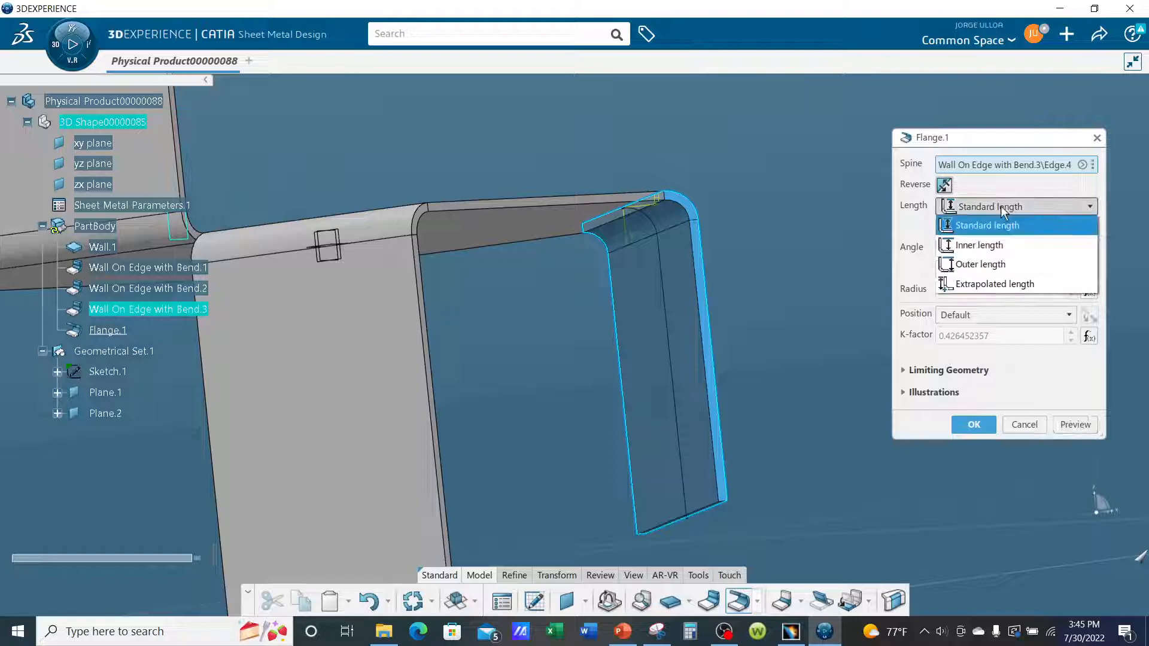
left_click(1006, 245)
middle_click_drag(798, 362, 798, 325)
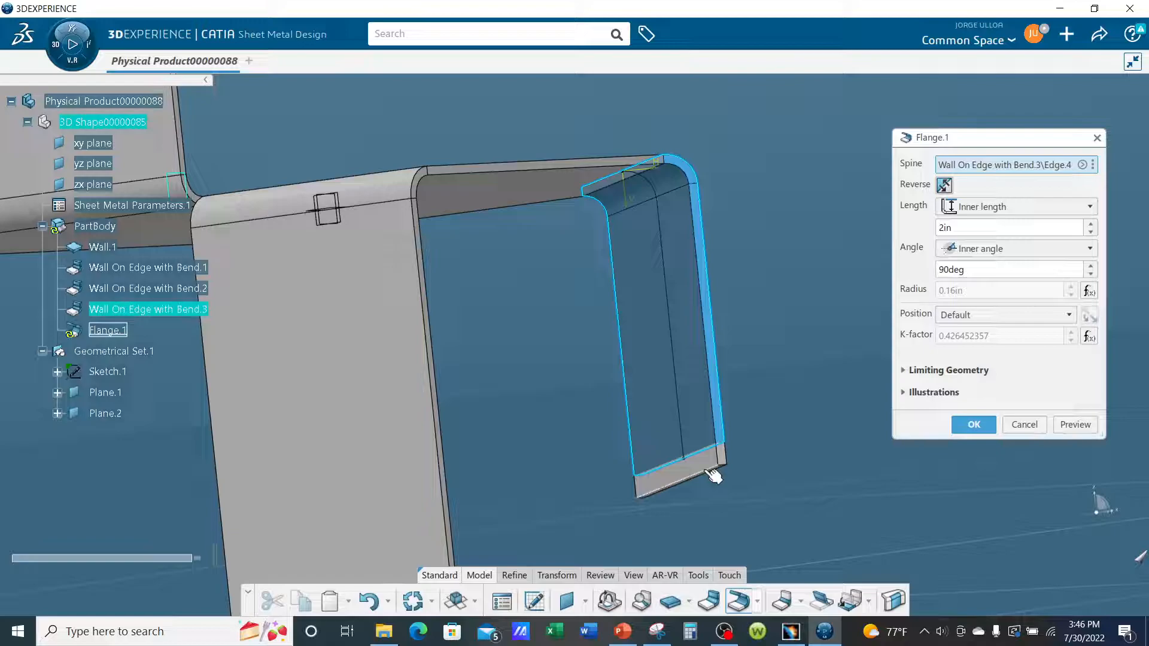
left_click(1086, 426)
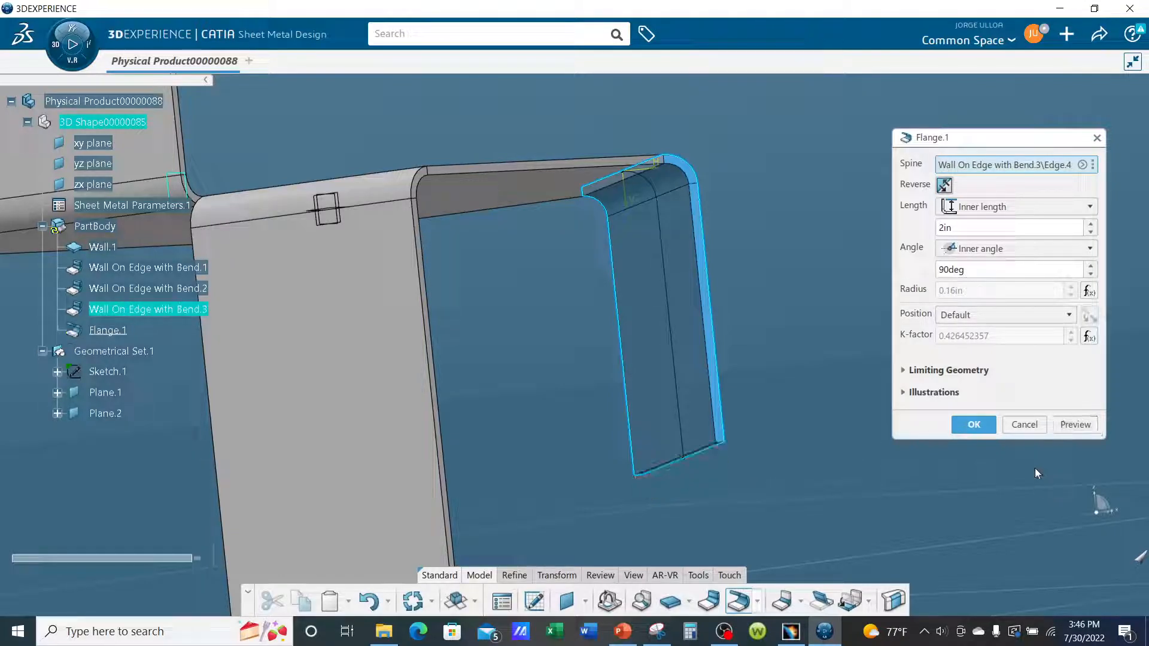
- Set the flange's length type to Outer length, preview it and create the flange
left_click(1000, 208)
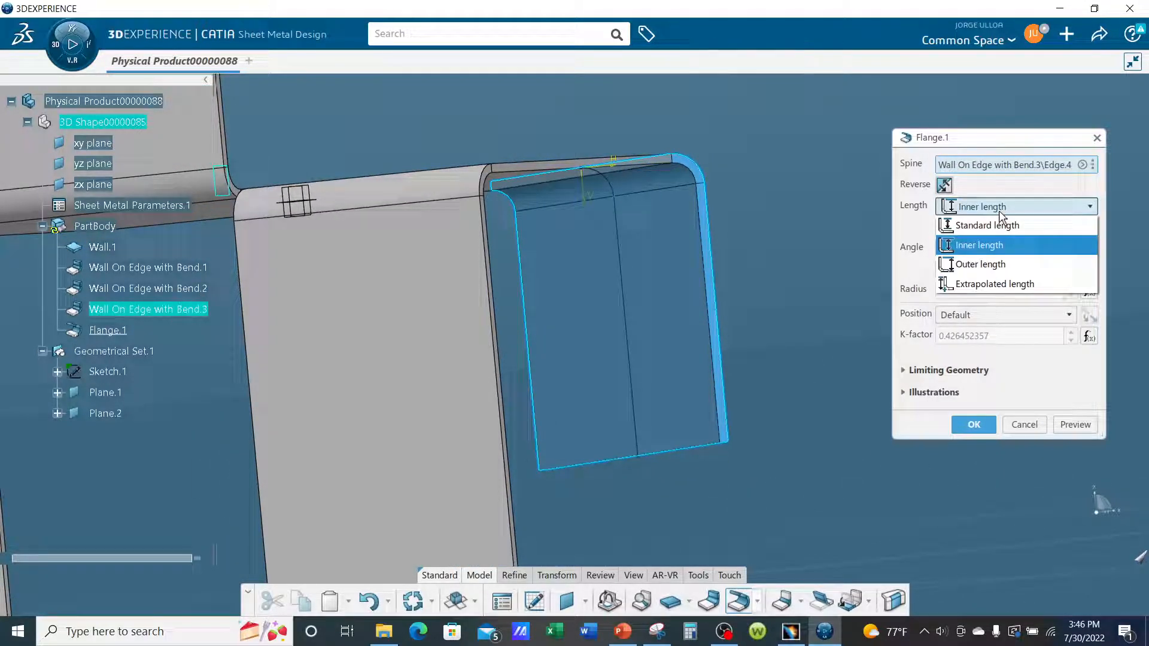
left_click(991, 264)
middle_click_drag(615, 158, 659, 222)
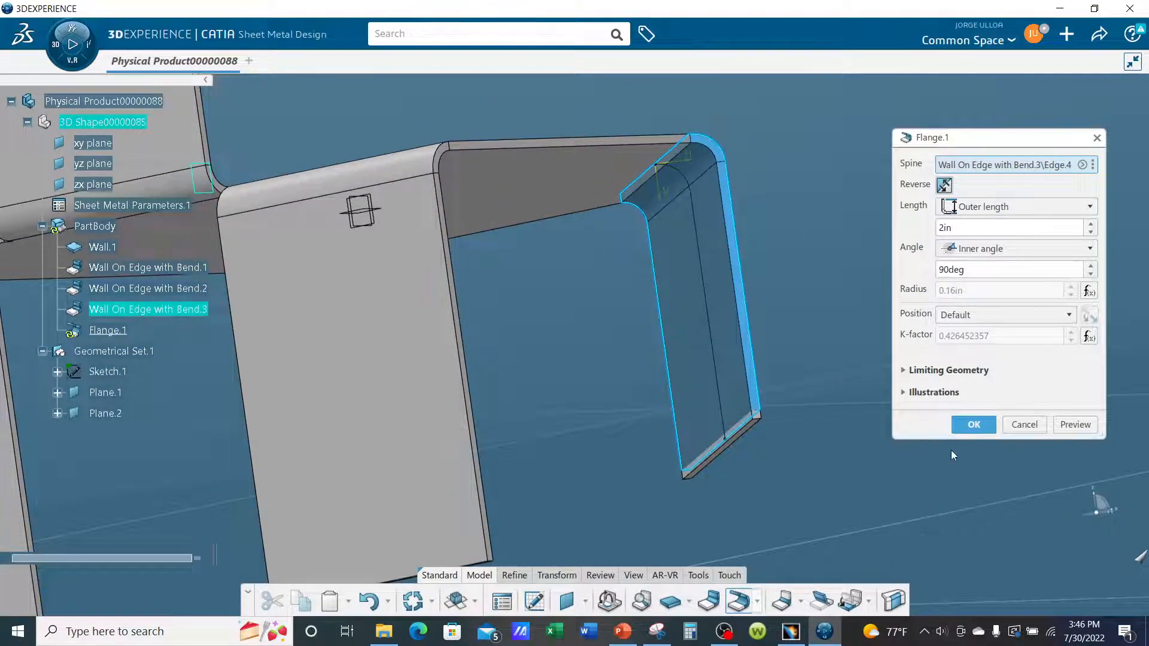
left_click(1072, 423)
middle_click_drag(772, 338, 675, 469)
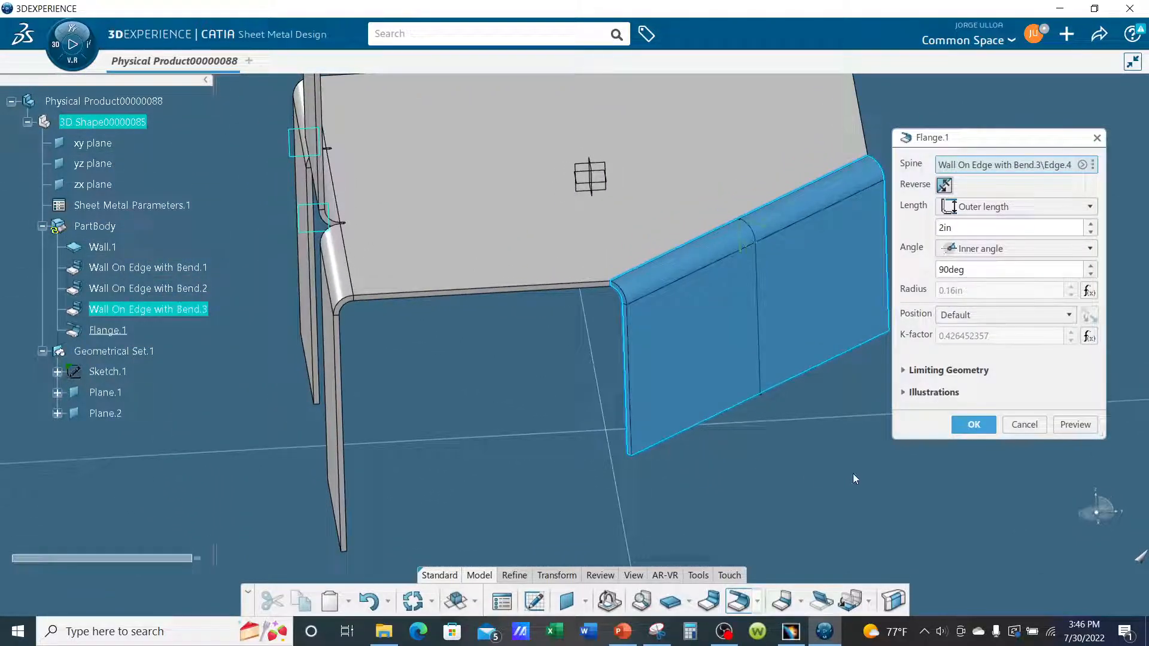
left_click(974, 424)
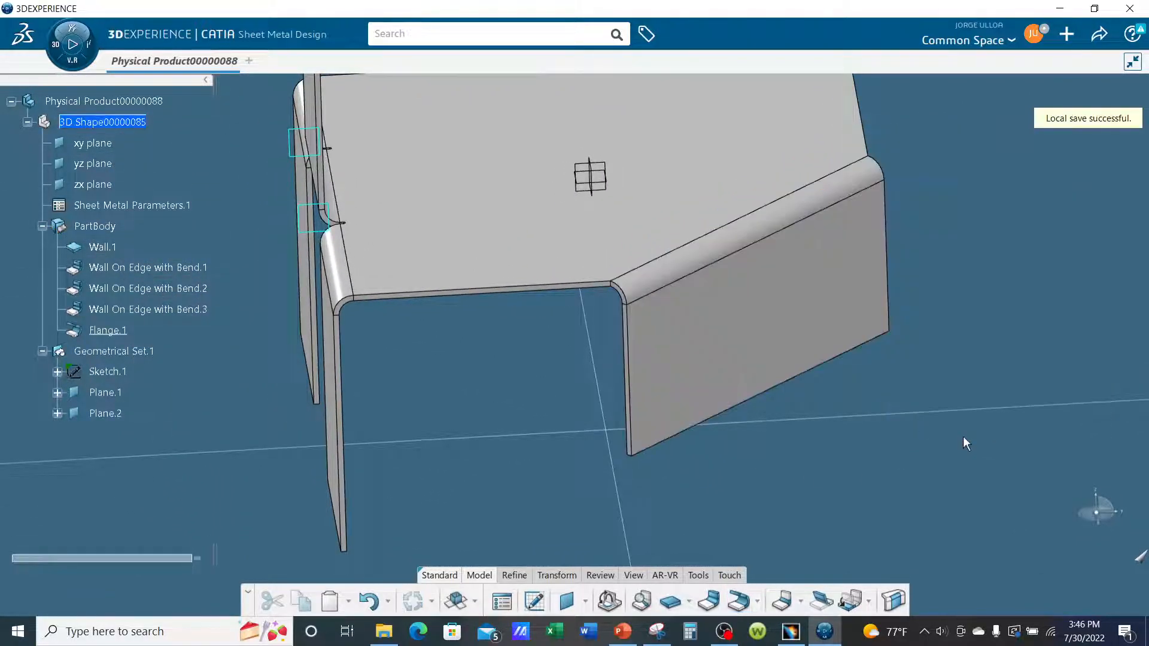
- Unfold the whole part to check its flat pattern and fold it back
middle_click_drag(816, 339, 837, 459)
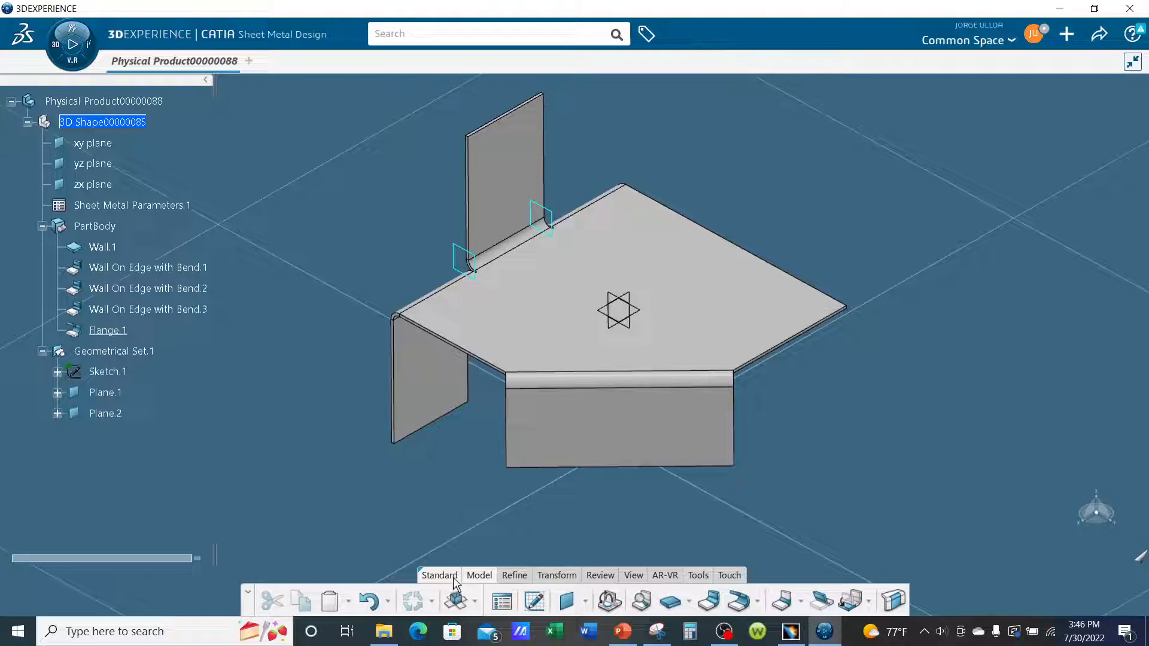
left_click(455, 601)
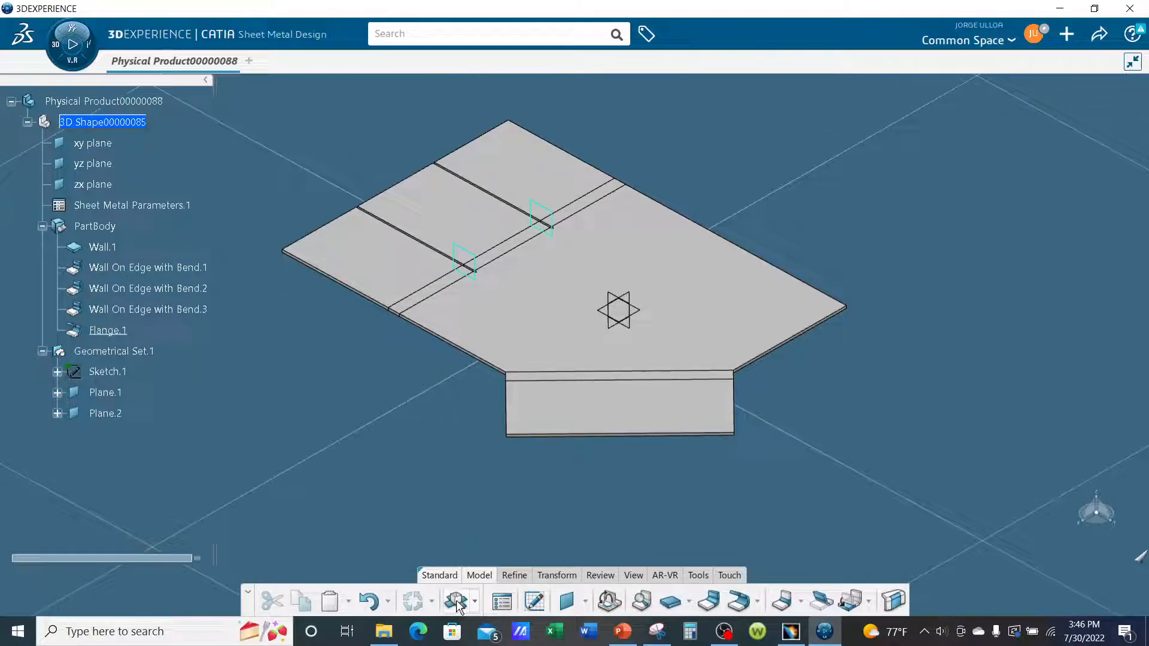
left_click(458, 604)
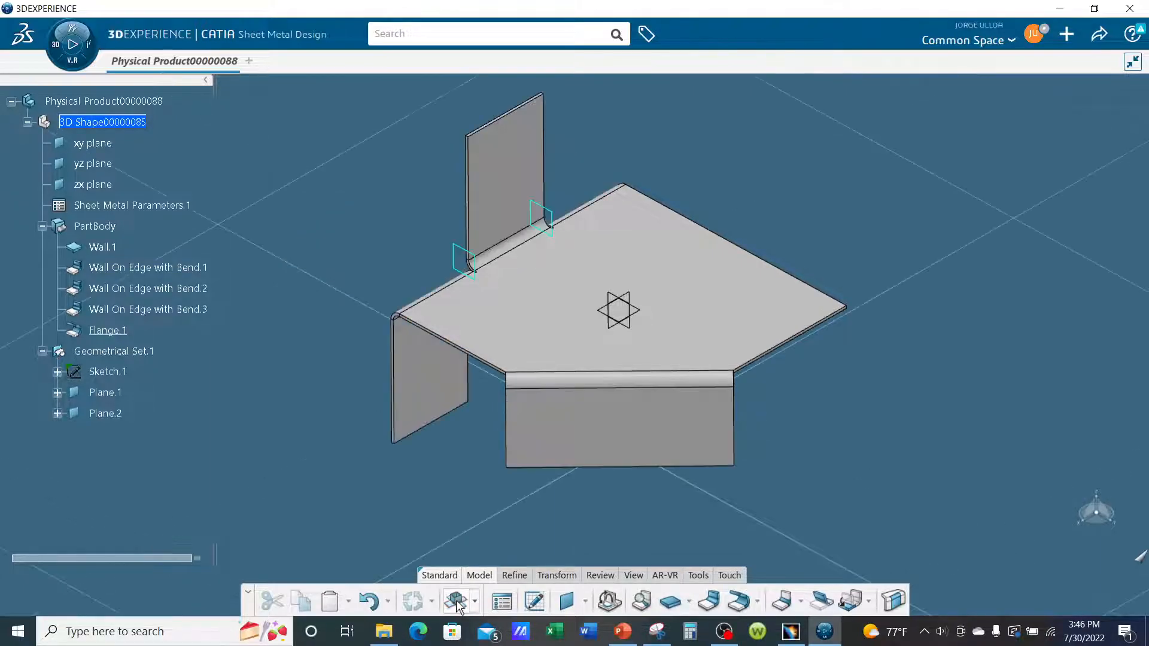
- Measure the length of the bottom edge of the most recently created downward wall and discard the measurement
middle_click_drag(739, 422, 921, 327)
middle_click_drag(708, 460, 739, 464)
middle_click_drag(928, 457, 907, 479)
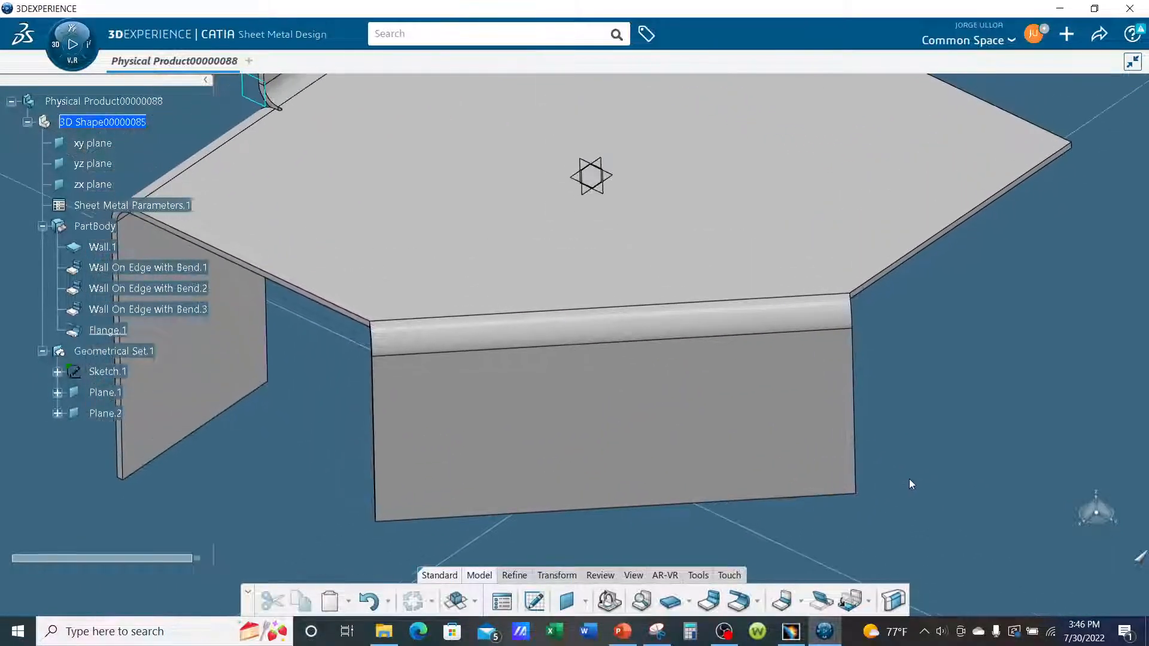
middle_click_drag(459, 313, 633, 381)
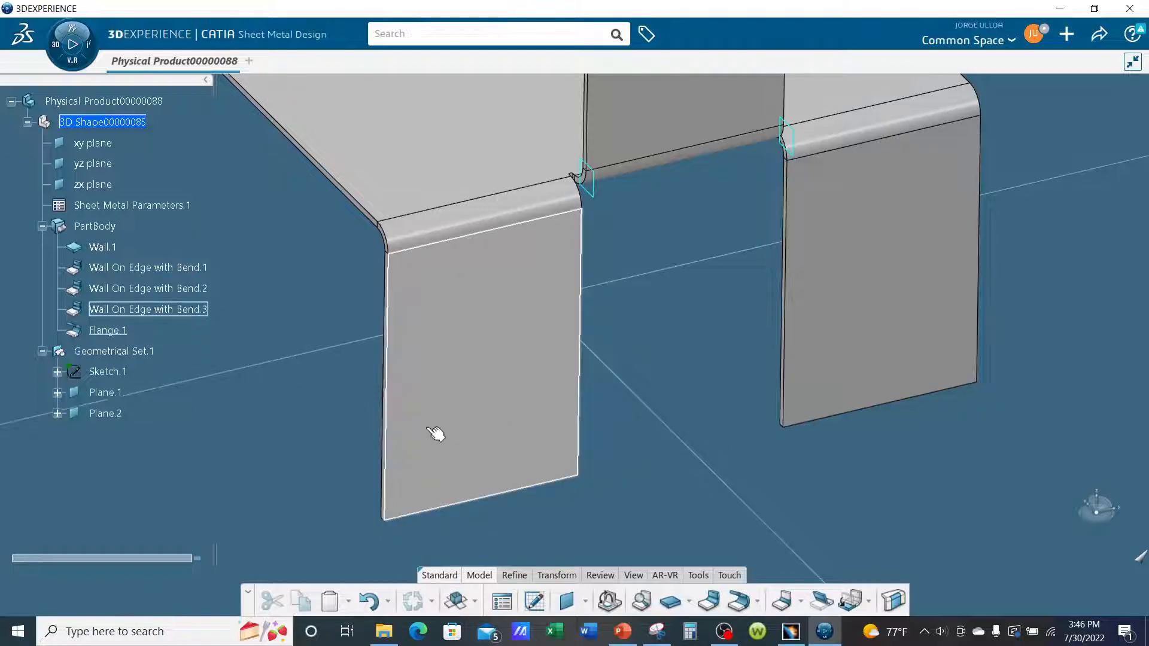
middle_click_drag(508, 506, 518, 474)
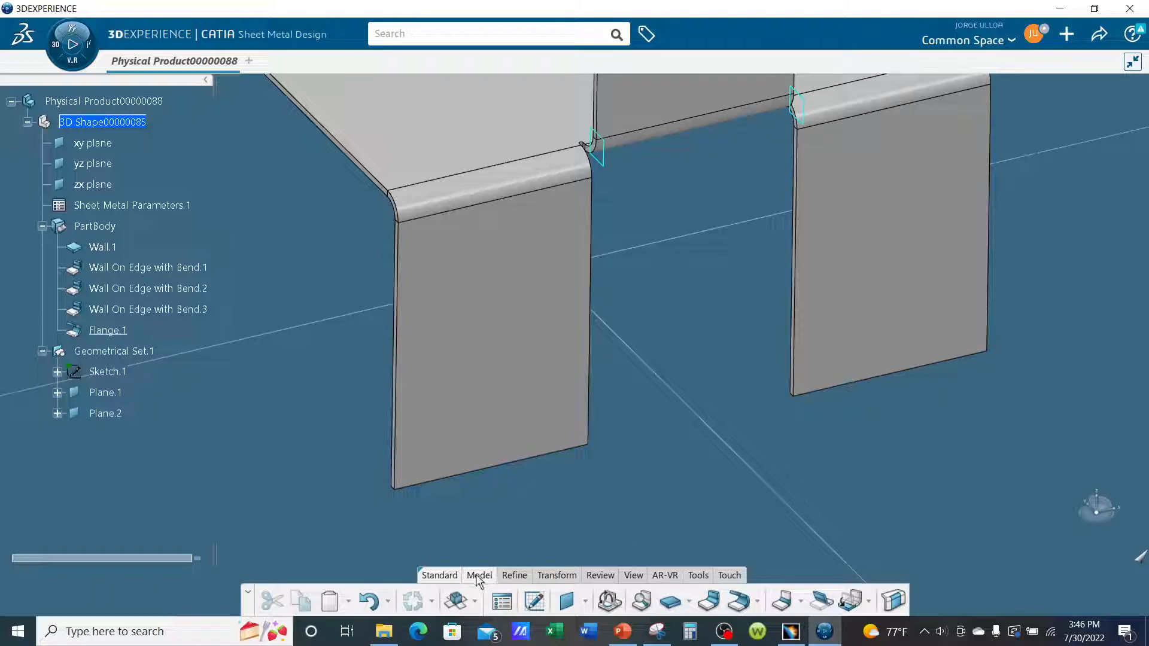
left_click(697, 575)
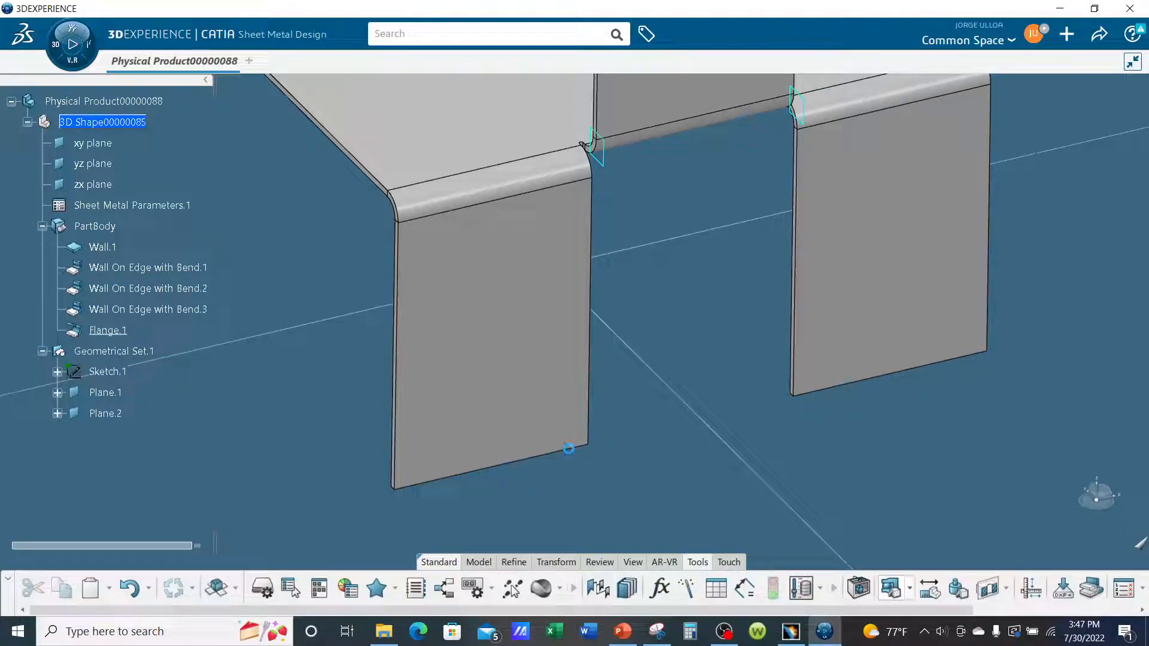
left_click(567, 450)
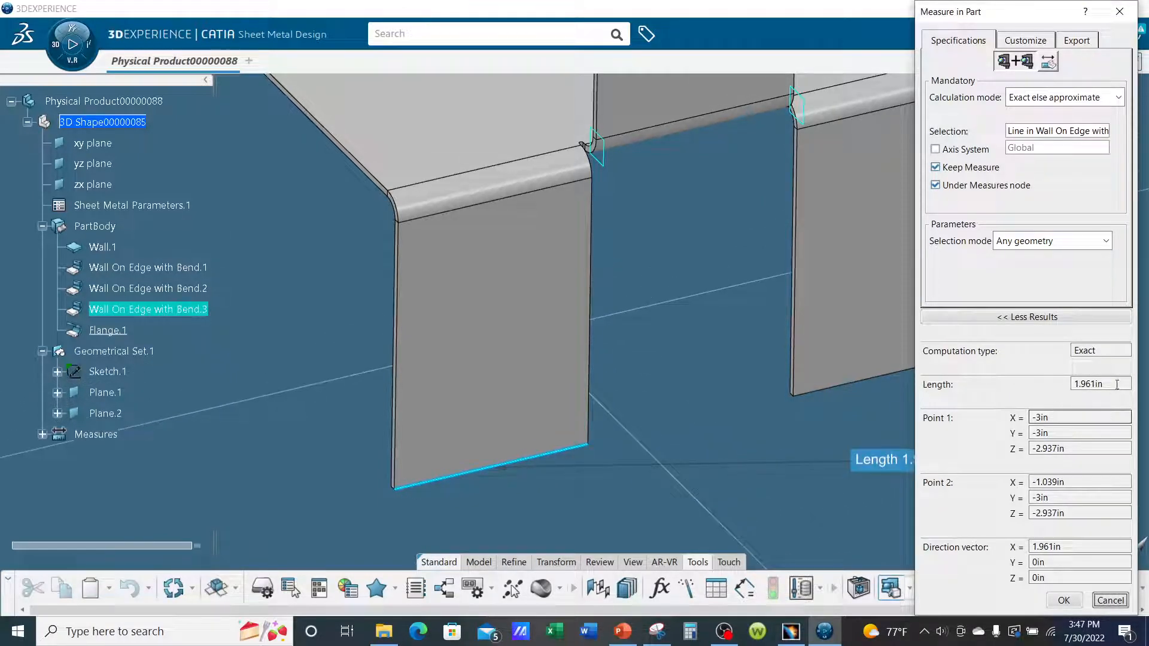
left_click(1120, 11)
scroll(649, 350, "down", 1)
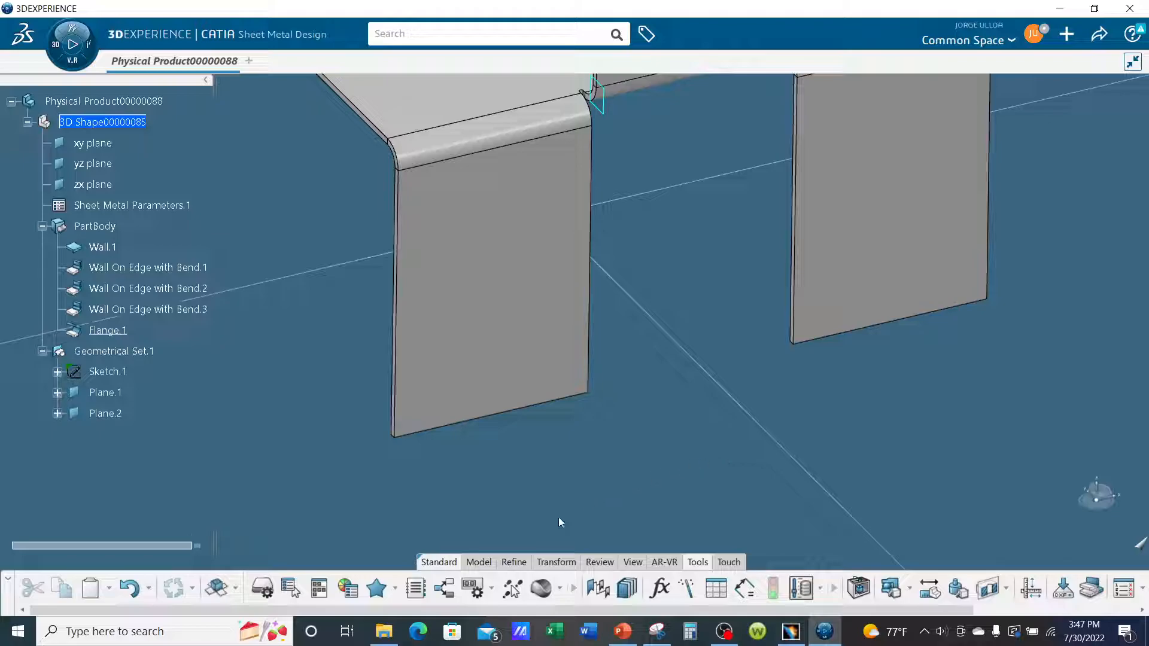
- Place a hole on the most recently created downward wall, about 1.04 in from its outer side edge and 0.86 in from its bottom edge
left_click(479, 562)
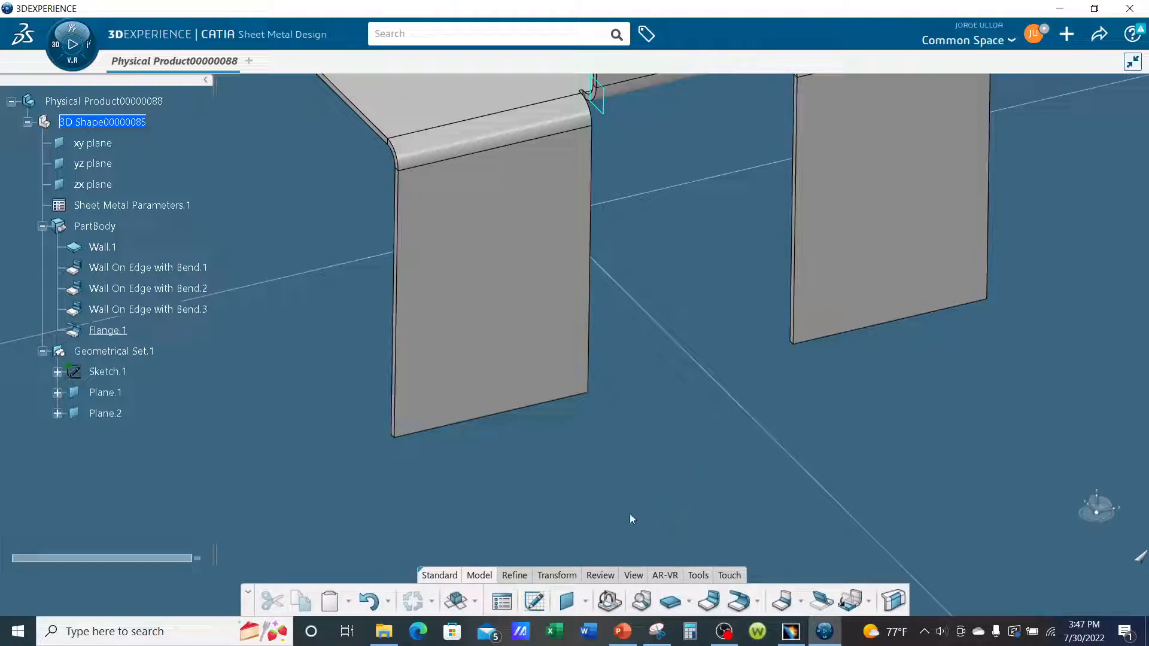
left_click(522, 579)
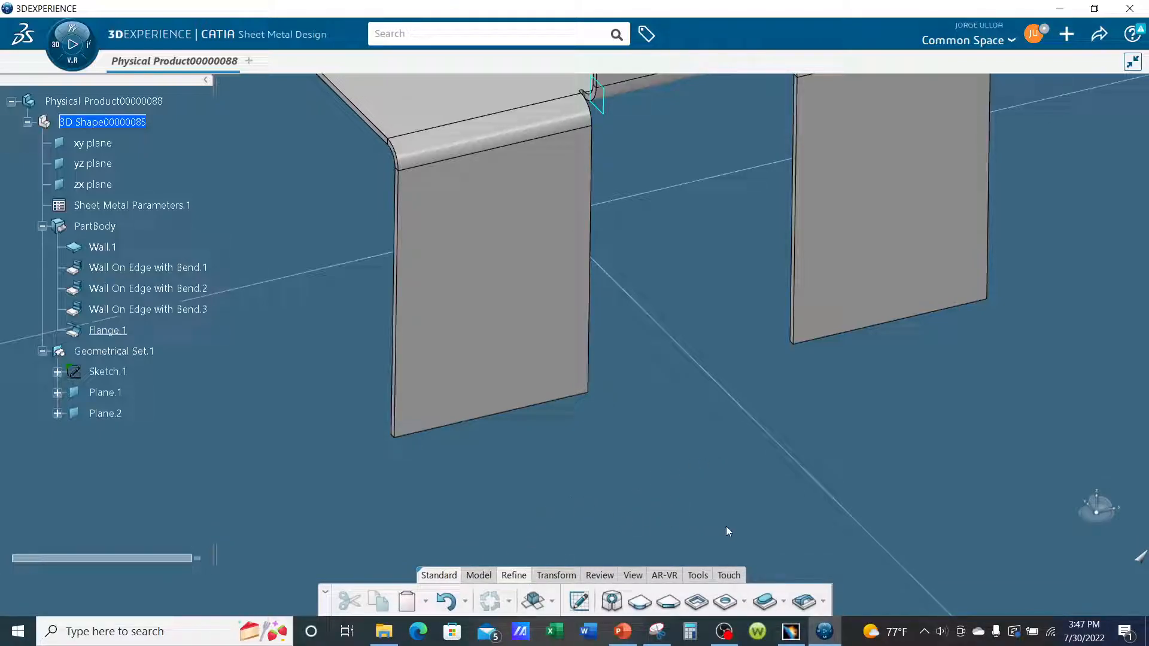
left_click(400, 398)
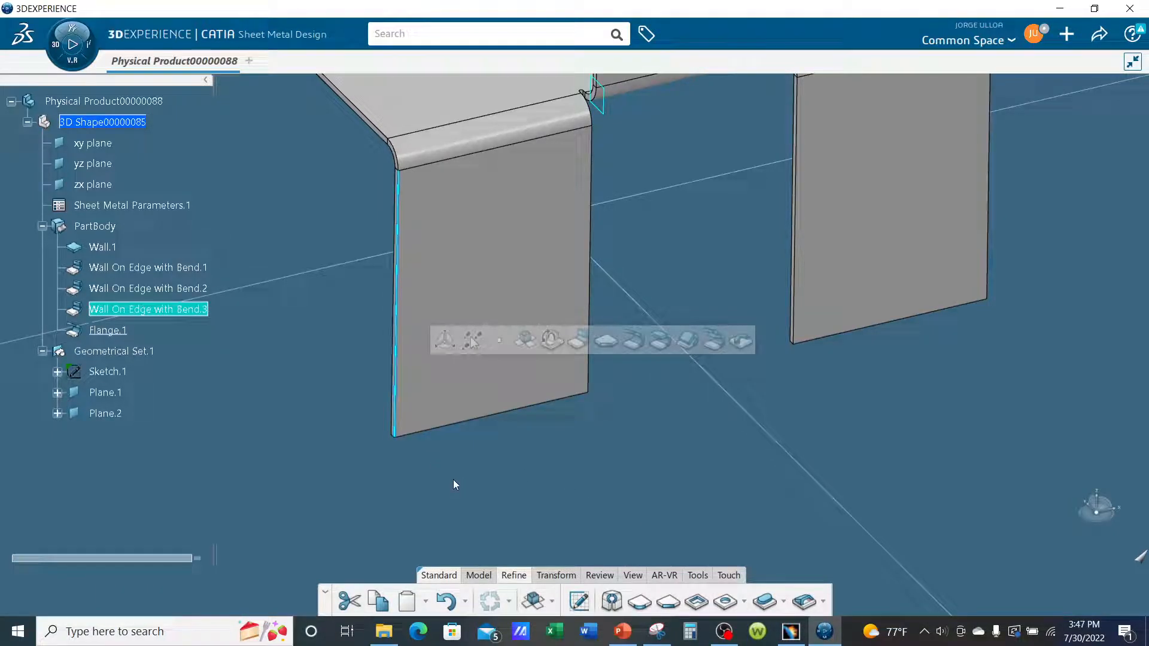
left_click(497, 414)
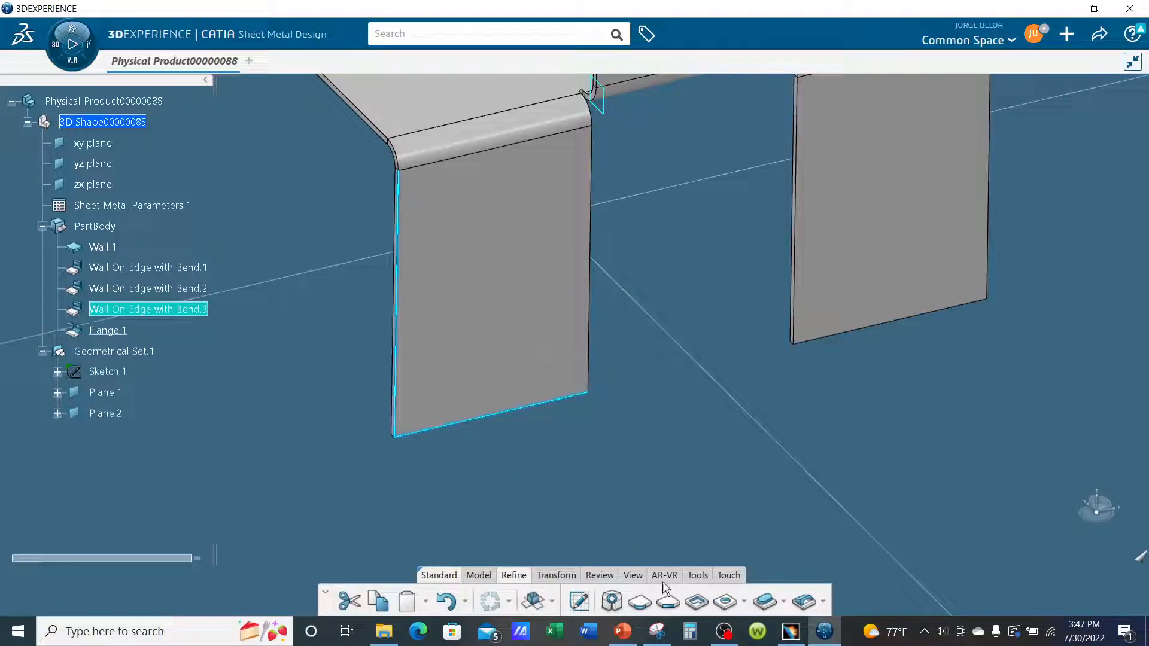
left_click(725, 603)
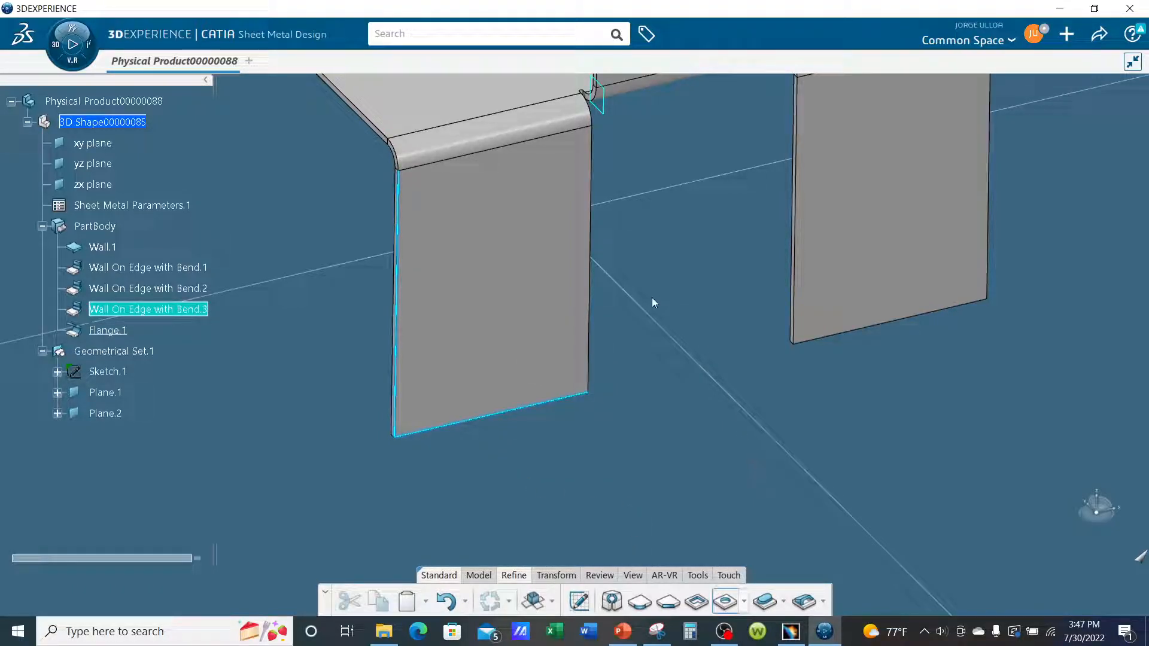
left_click(504, 333)
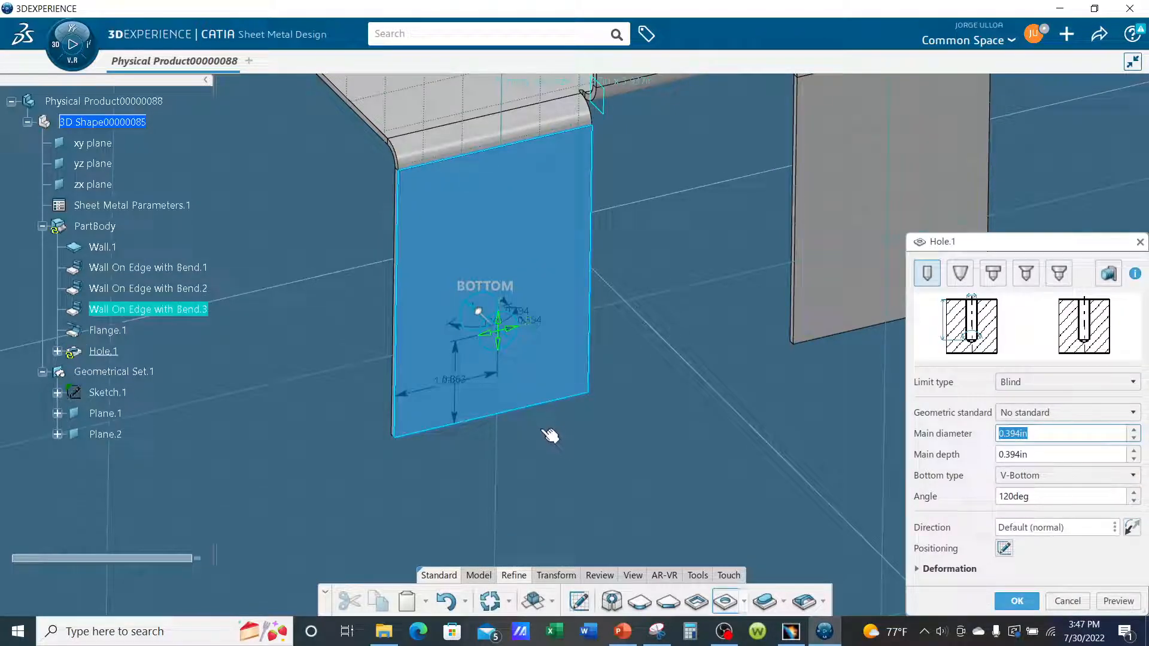
- Move the hole's position dimensions clear of the wall and set both its bottom-edge and side-edge offsets to 1 in
left_click_drag(430, 392, 431, 465)
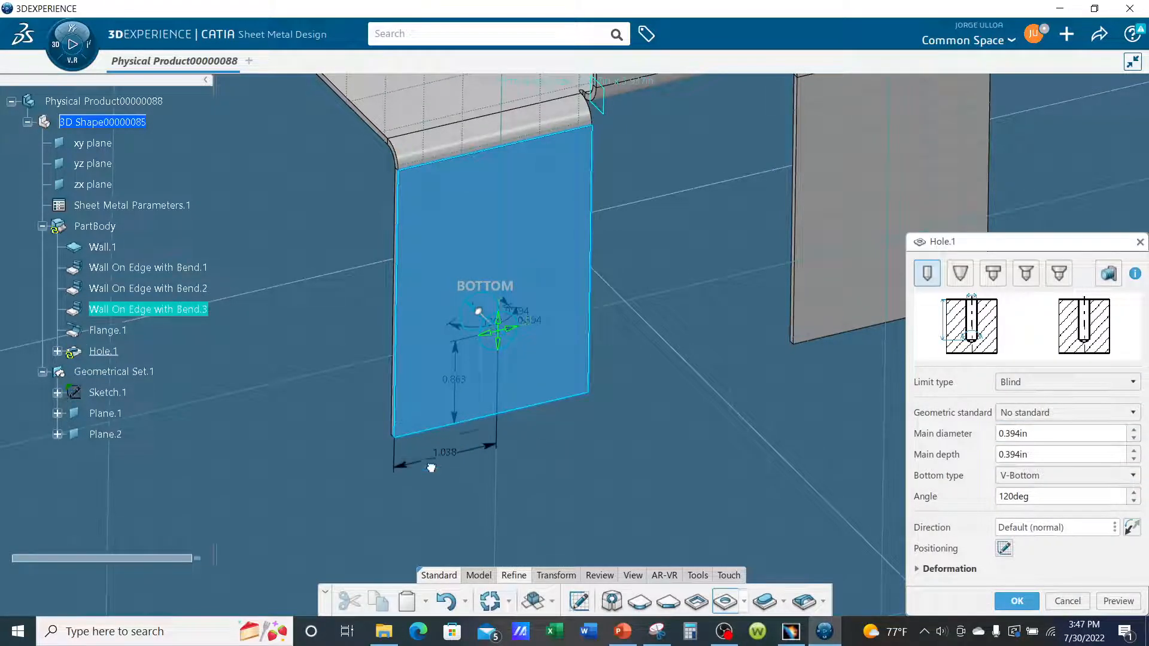
left_click_drag(438, 403, 347, 412)
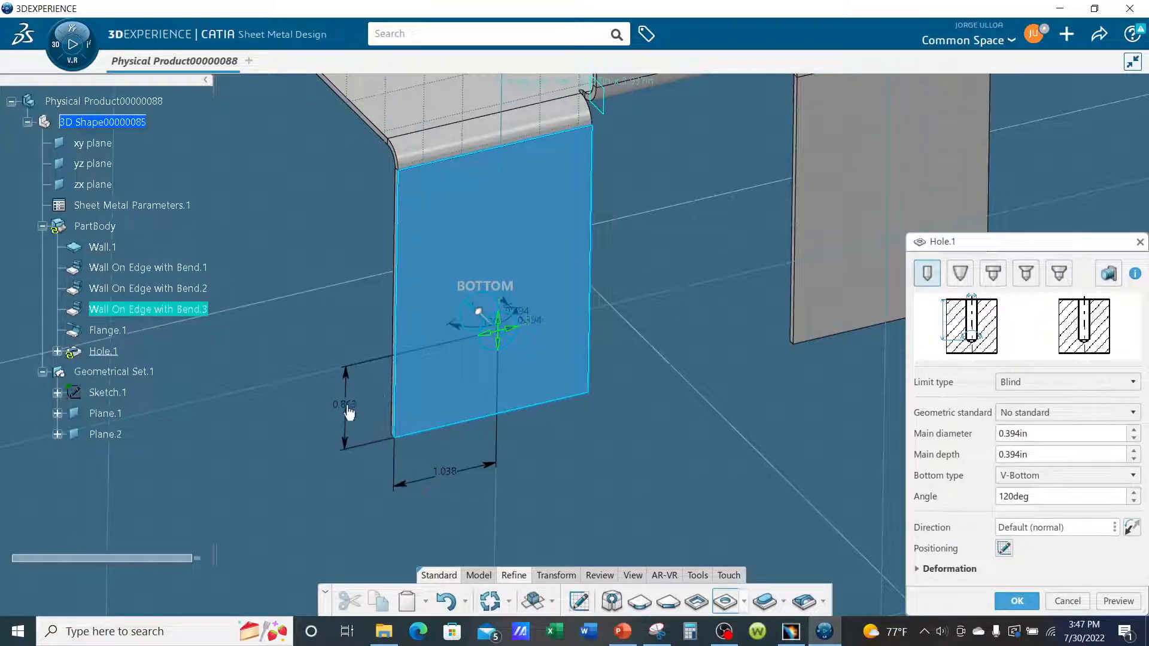
double_click(336, 409)
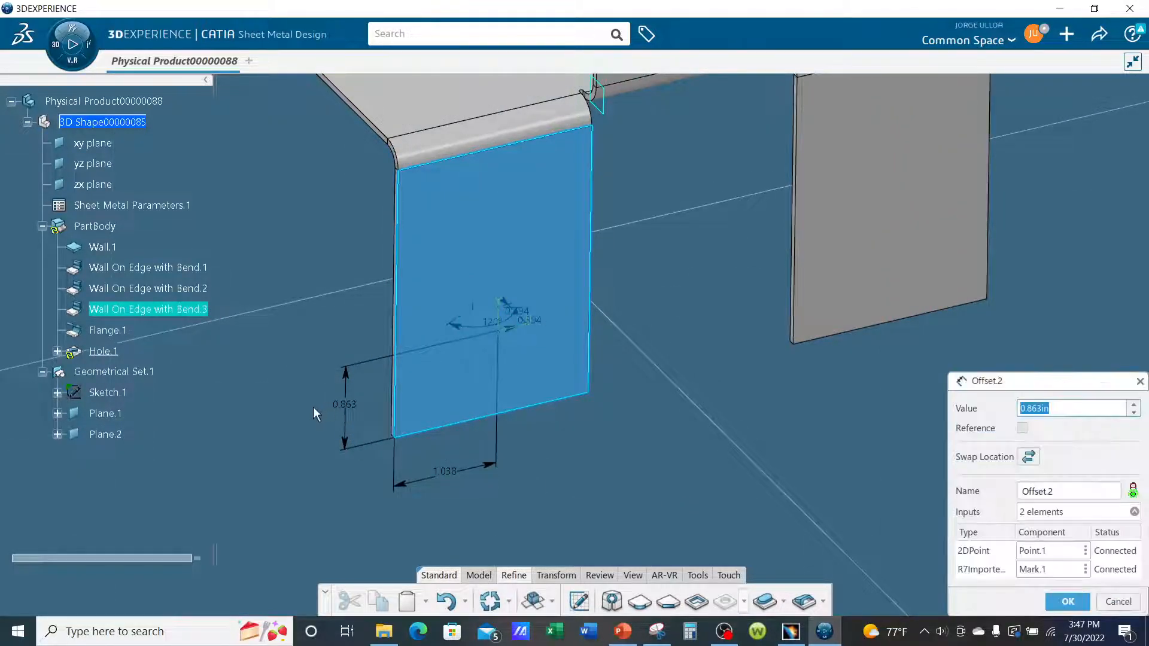
type("1")
left_click(1067, 602)
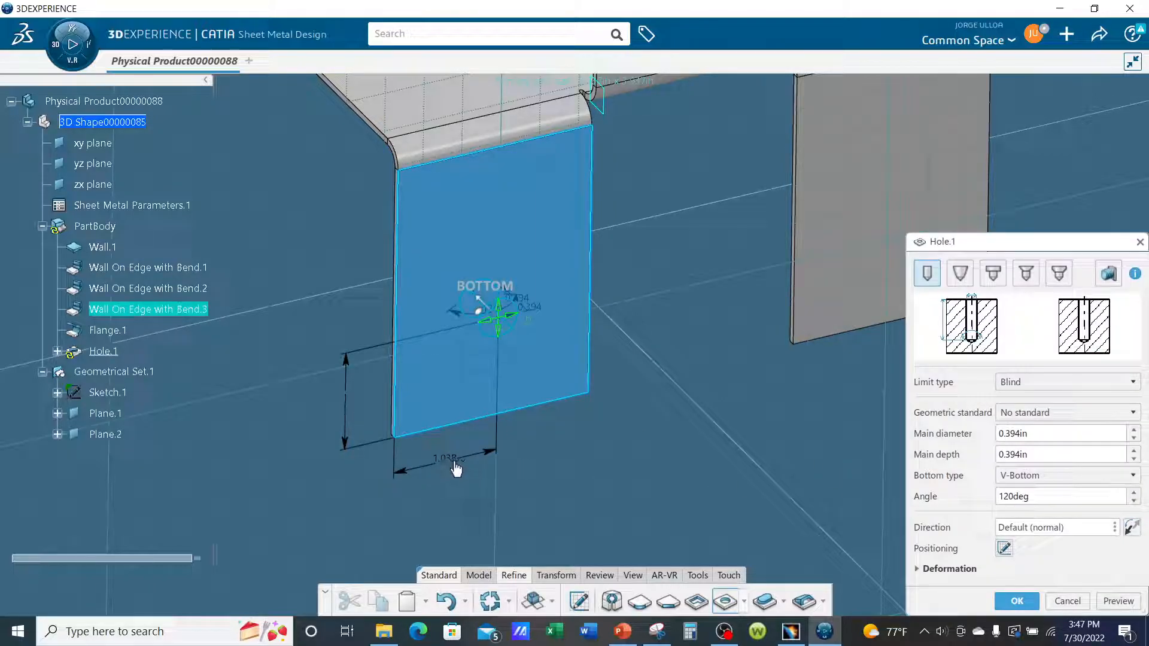
double_click(454, 467)
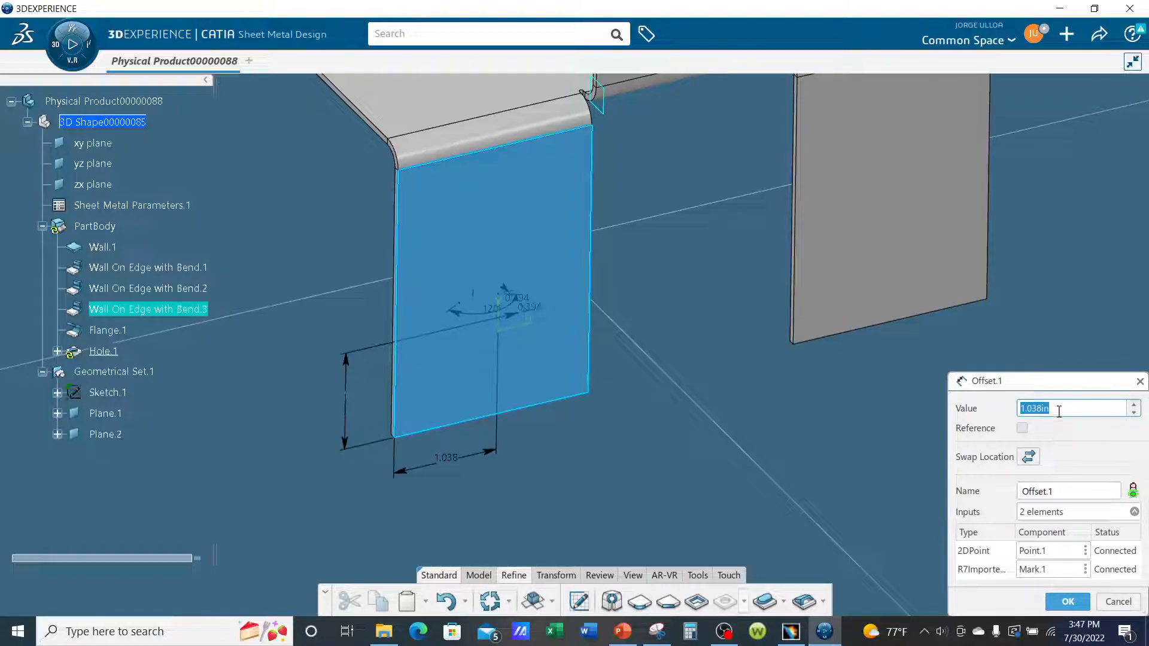
type("1")
left_click(1067, 605)
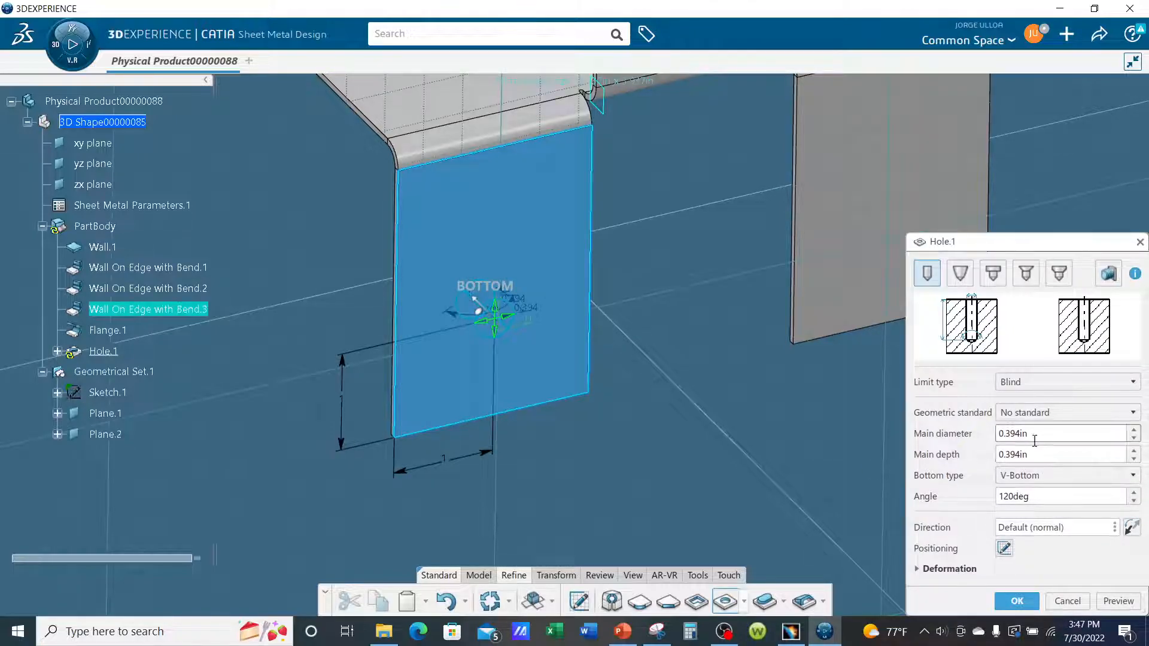
- Set the hole's main diameter to 0.125 in, preview it and create the hole
double_click(1030, 436)
type(".125")
middle_click_drag(531, 420, 766, 421)
left_click(1118, 601)
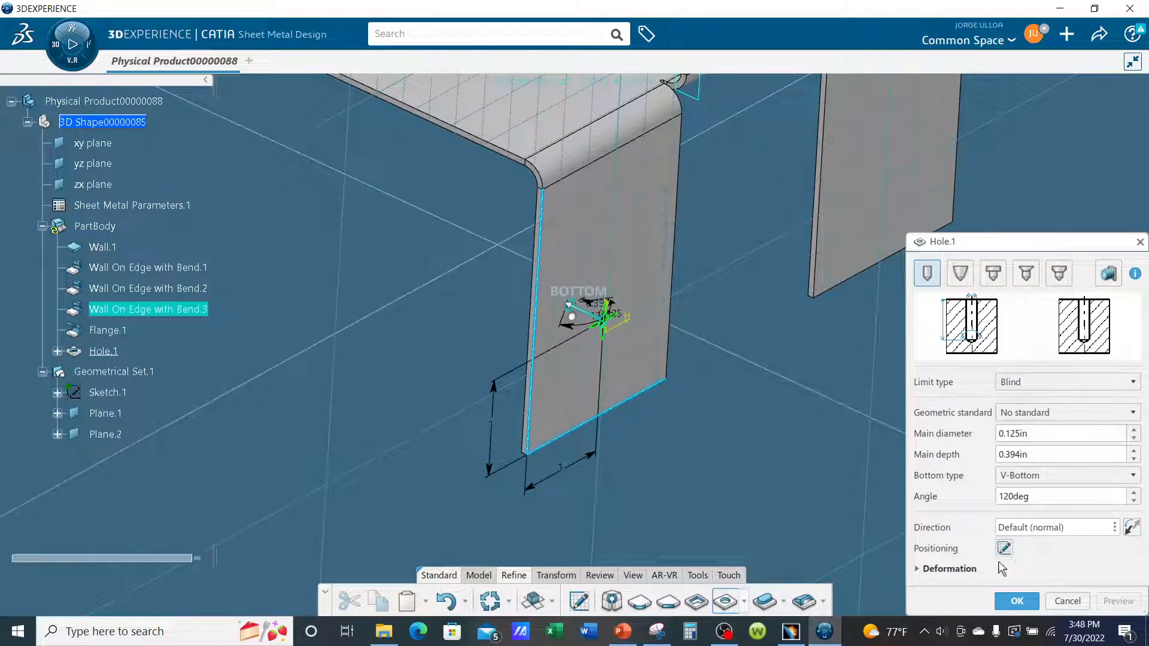
left_click(1017, 601)
- Place a second hole on the other rear downward wall, about 0.97 in from its outer side edge and 1.04 in from its bottom edge
middle_click_drag(746, 415, 763, 456)
middle_click_drag(922, 451, 741, 502)
middle_click_drag(839, 370, 812, 384)
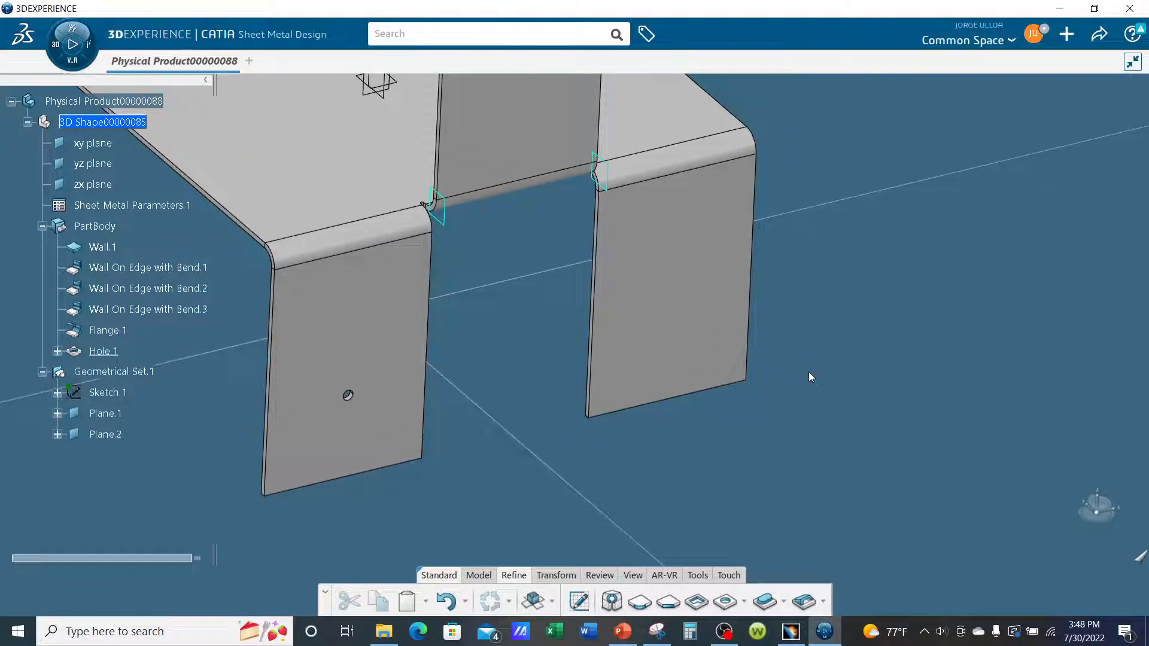
left_click(758, 329)
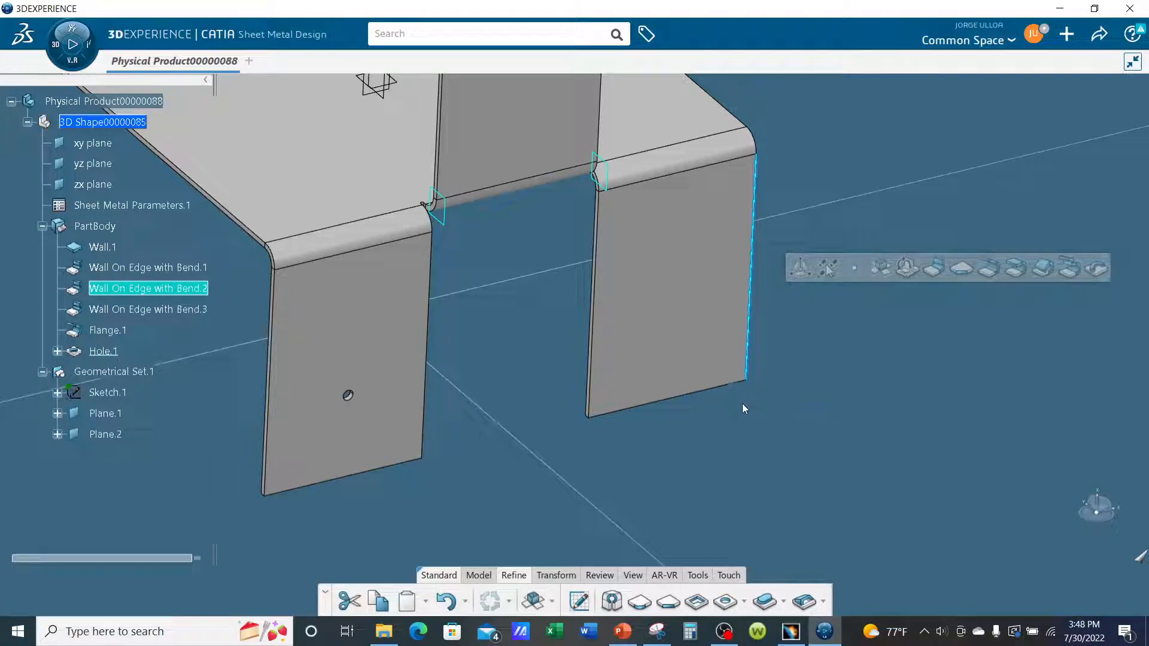
left_click(725, 386)
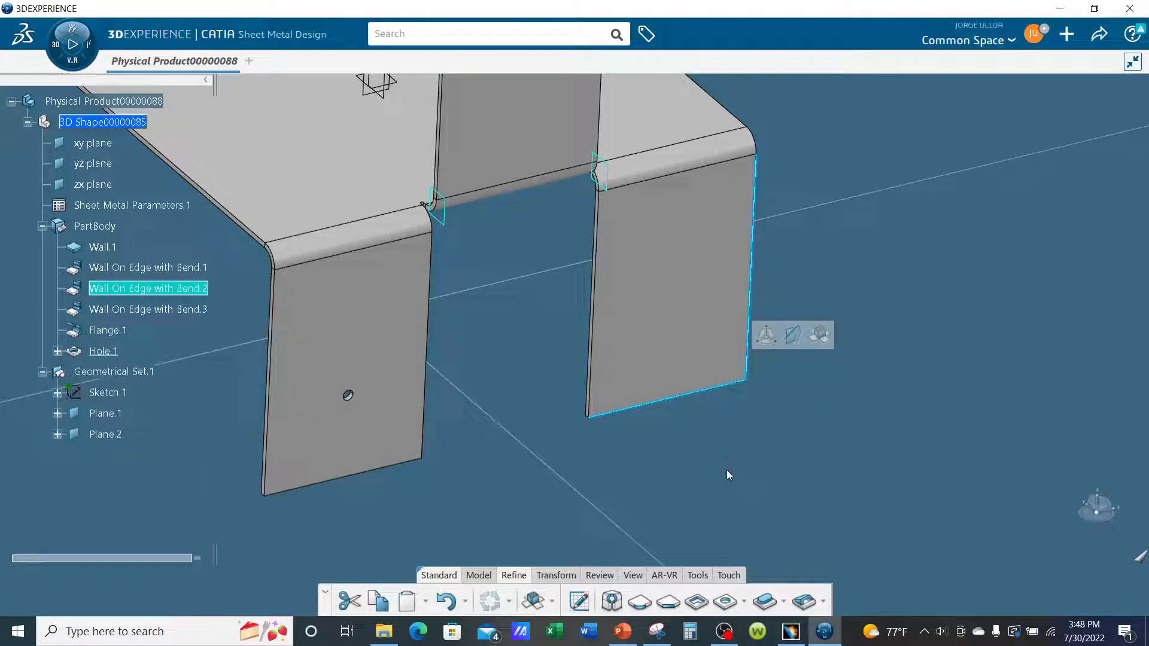
left_click(725, 601)
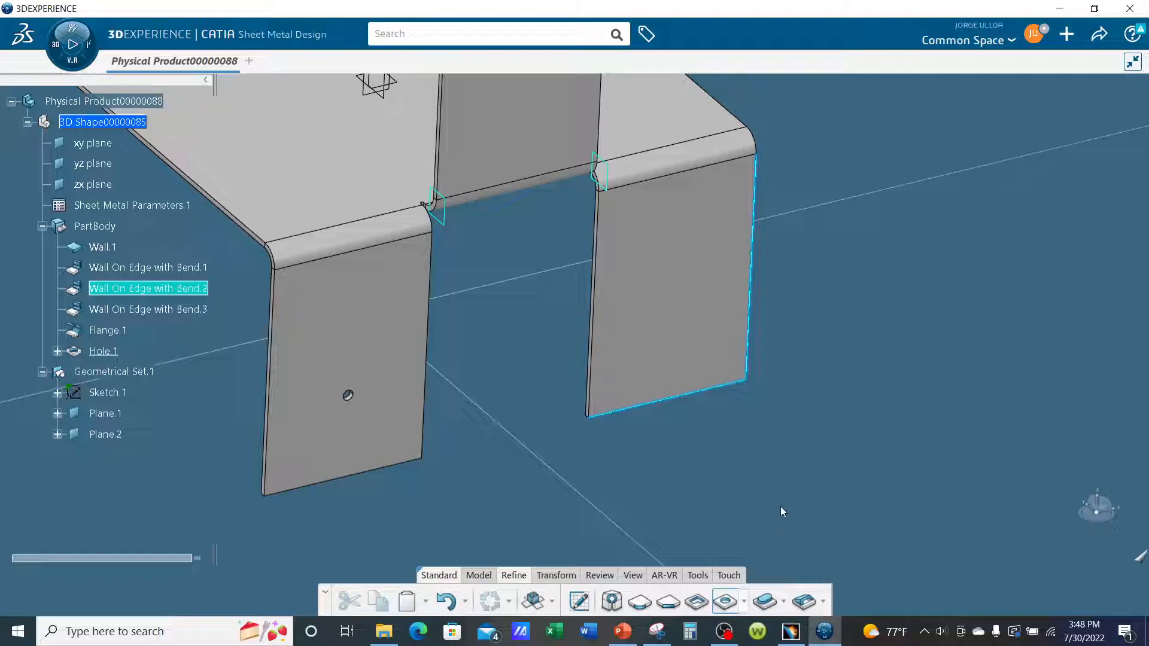
left_click(681, 321)
- Set the second hole's offsets from the bottom and outer side edges to 1 in each and create the hole
scroll(731, 431, "up", 3)
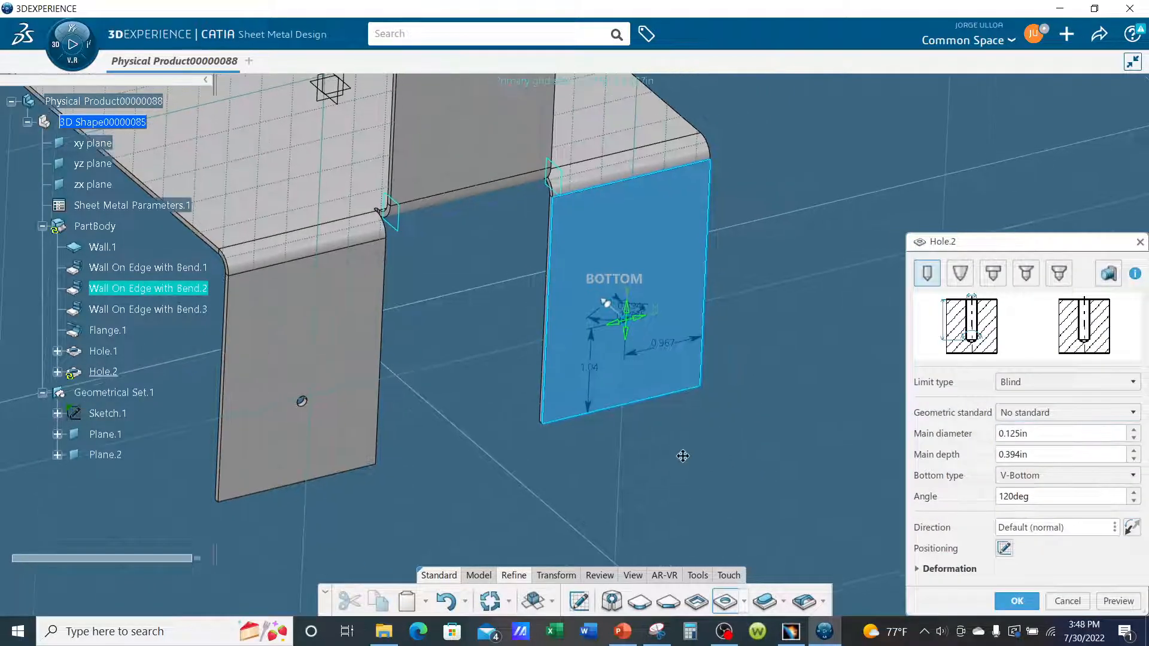
left_click_drag(728, 350, 723, 470)
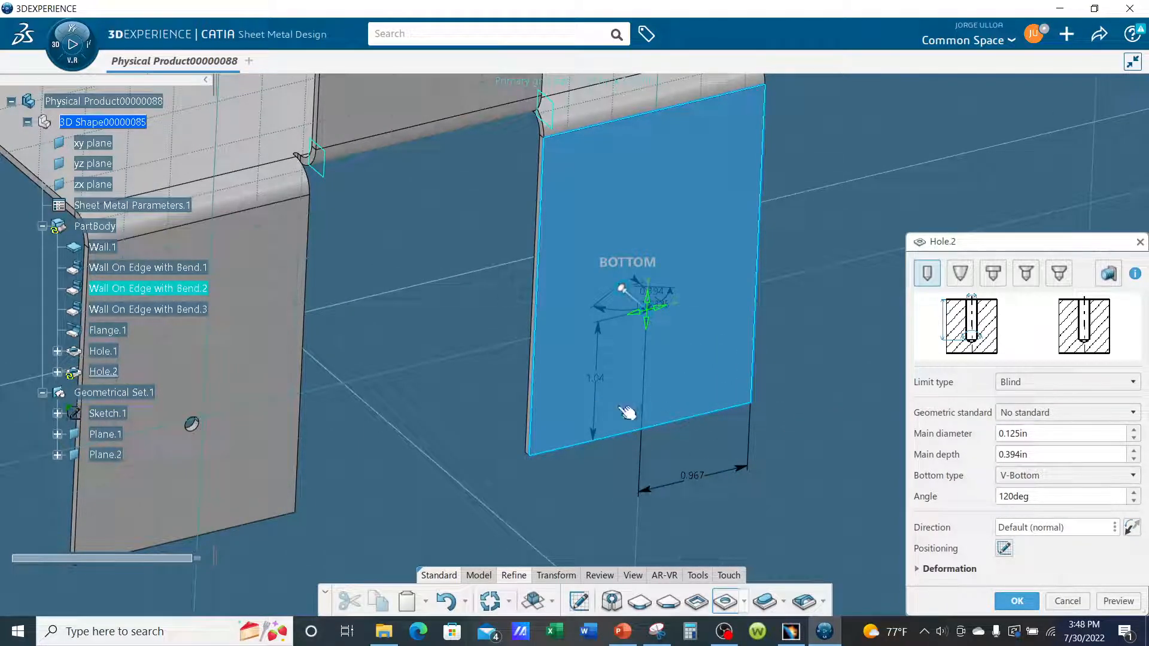
left_click_drag(604, 410, 814, 362)
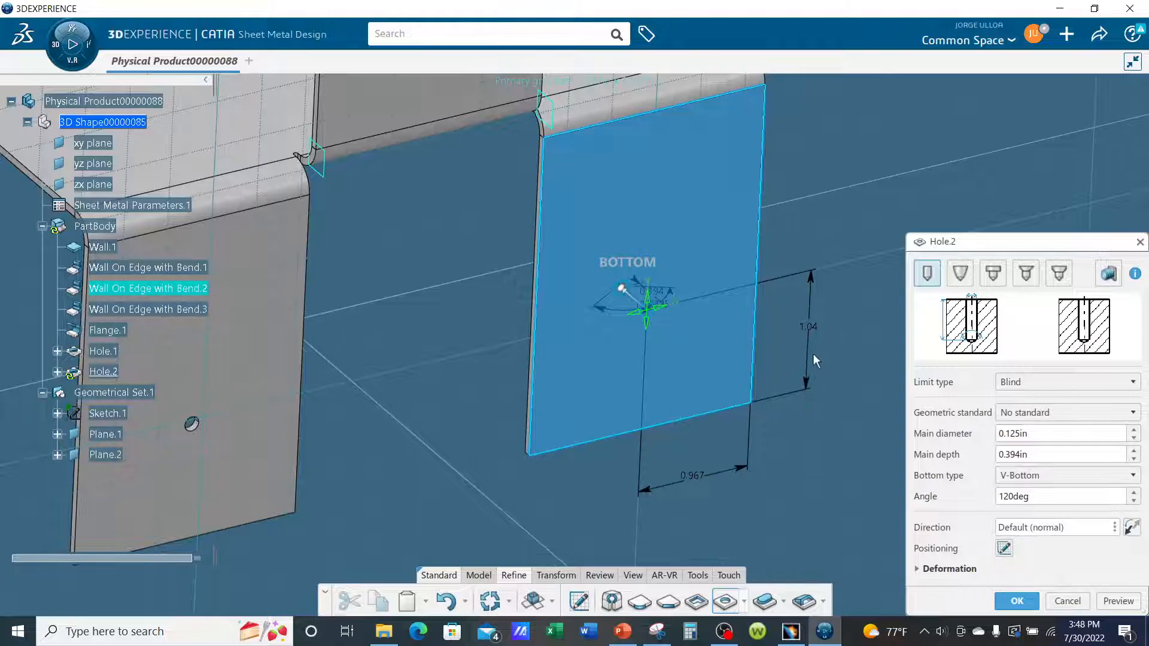
double_click(811, 329)
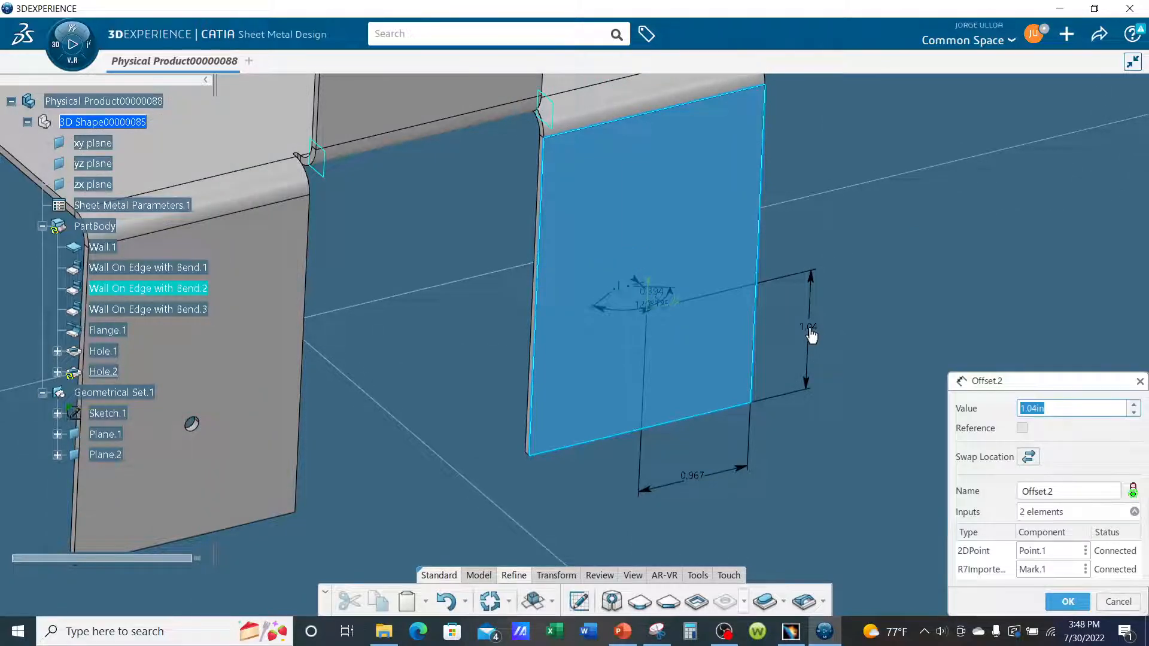
type("1")
key("Return")
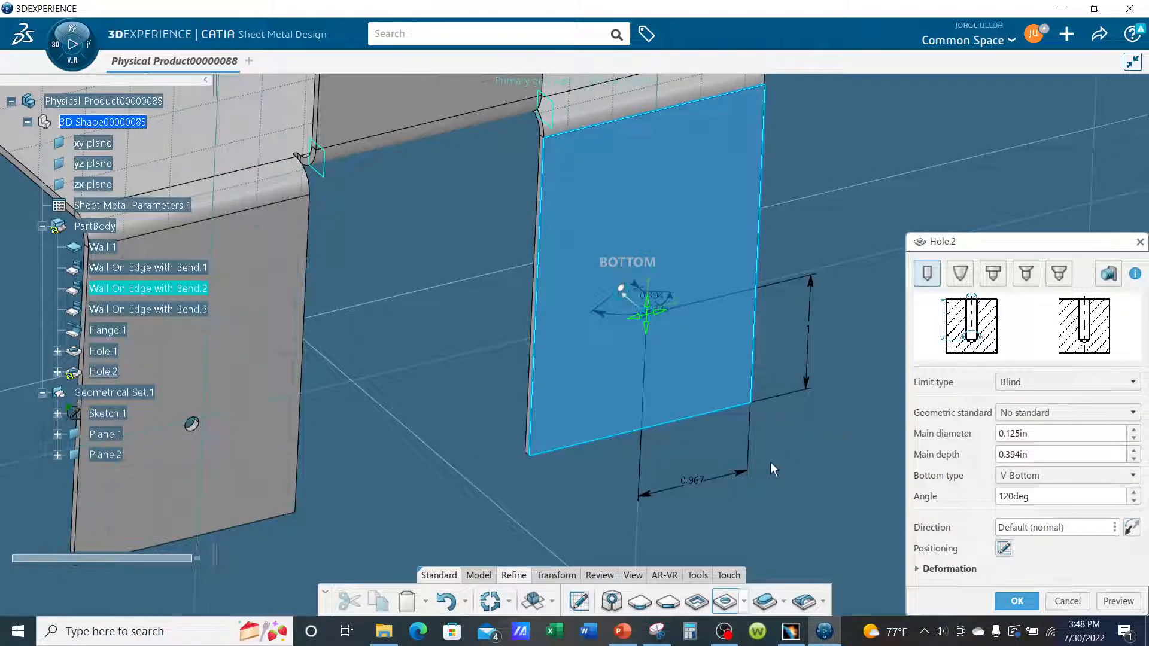
double_click(693, 485)
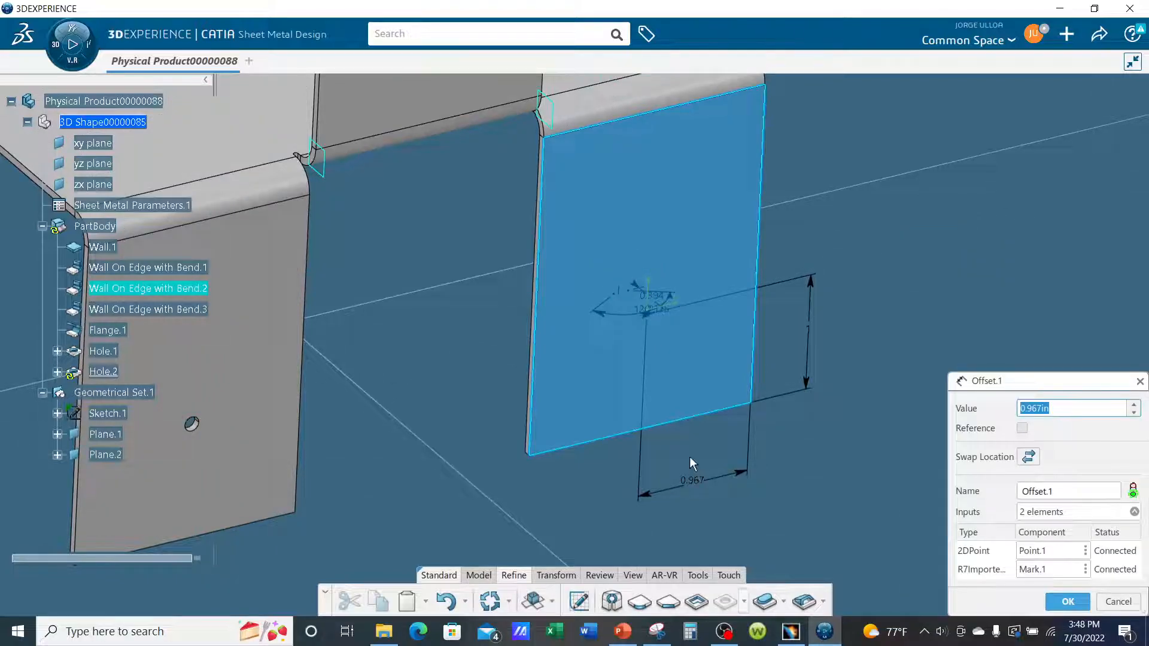
type("1")
key("Return")
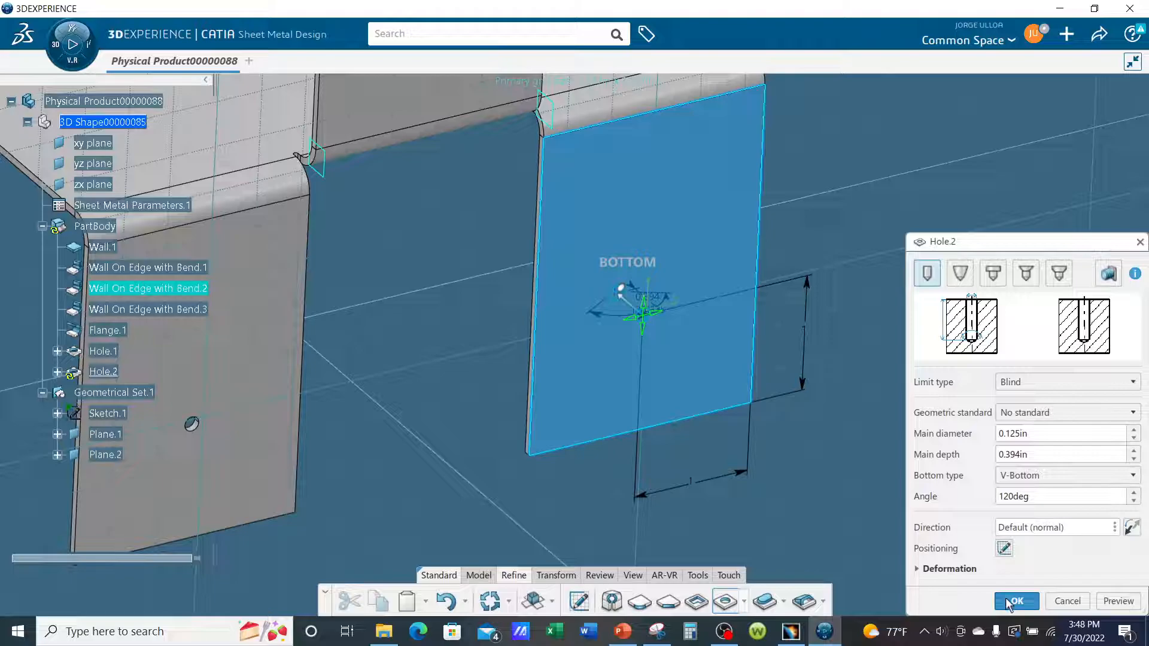
left_click(1009, 605)
- Unfold the whole part and examine the rear walls and their holes in the flat pattern
middle_click_drag(817, 333, 699, 363)
middle_click_drag(533, 267, 942, 424)
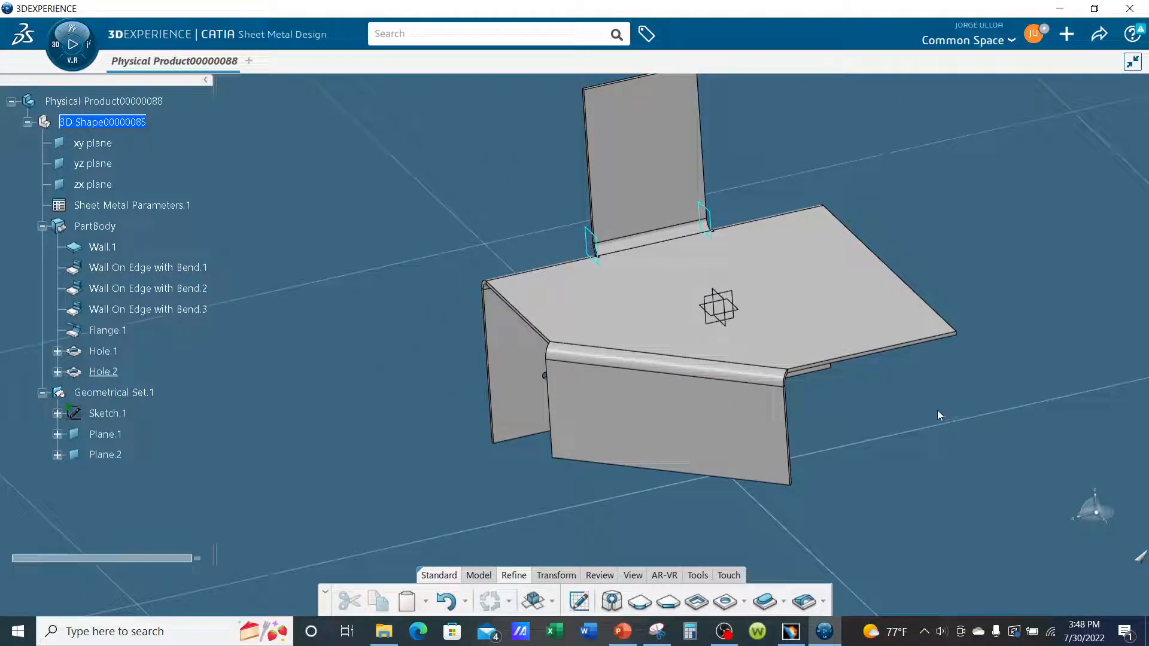
mouse_move(752, 470)
middle_mouse_down()
mouse_move(733, 487)
mouse_move(762, 477)
mouse_move(787, 493)
mouse_move(770, 475)
middle_mouse_up()
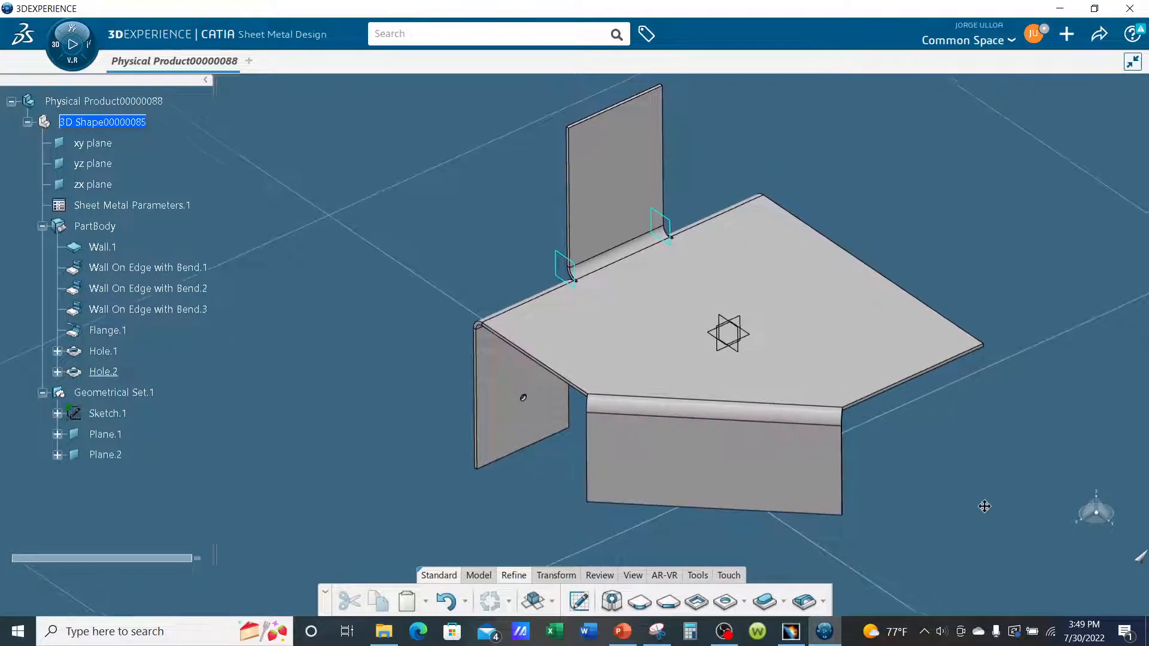
middle_click_drag(993, 503, 961, 513)
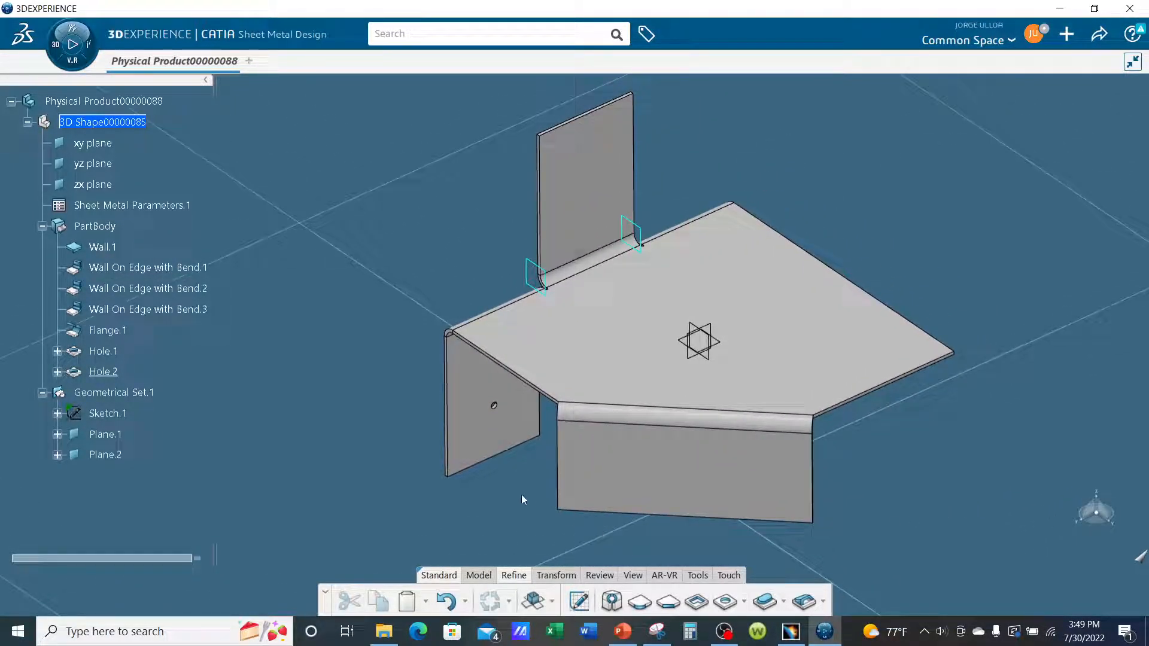
left_click(533, 602)
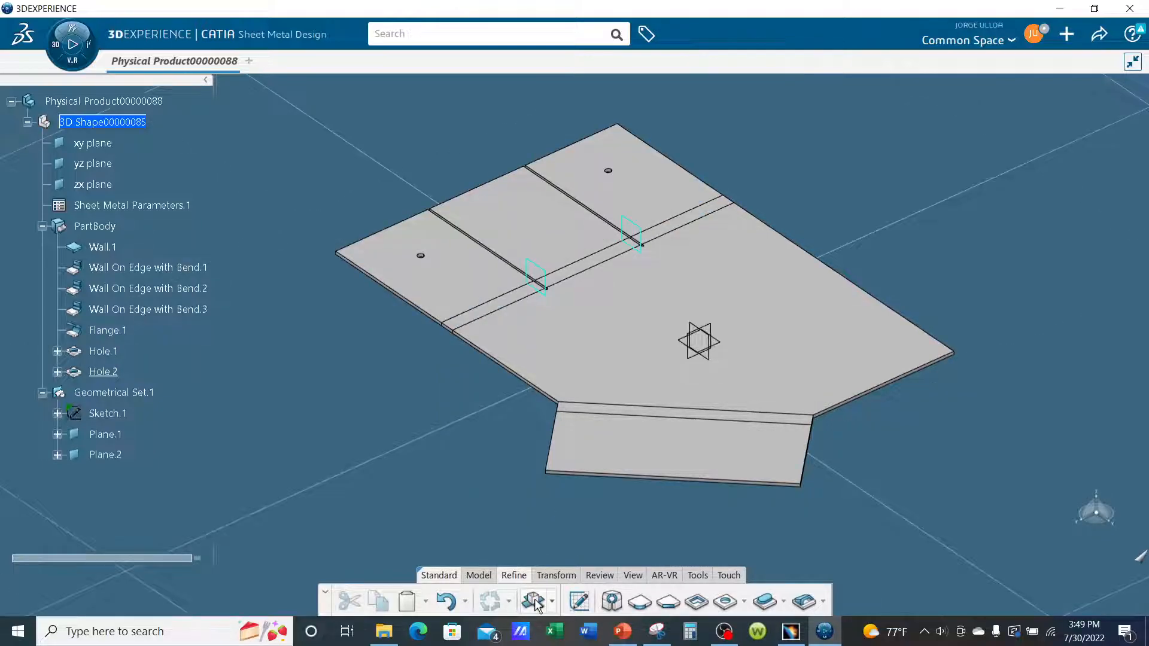
middle_click_drag(464, 460, 658, 519)
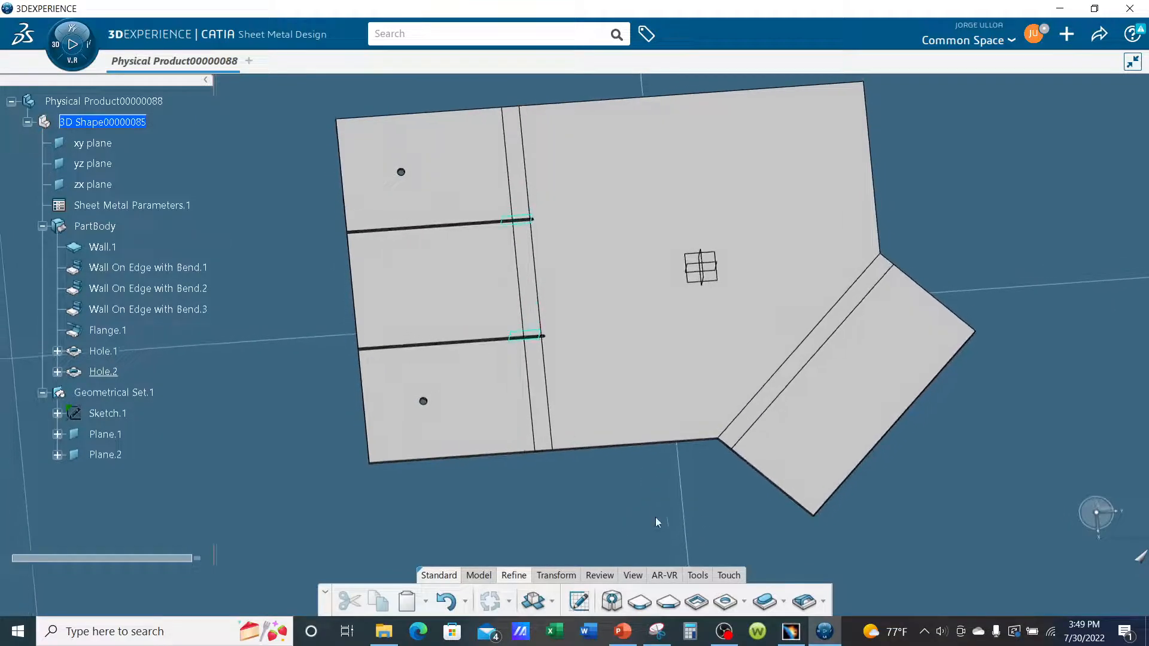
middle_click_drag(585, 455, 526, 449)
middle_click_drag(527, 449, 701, 458)
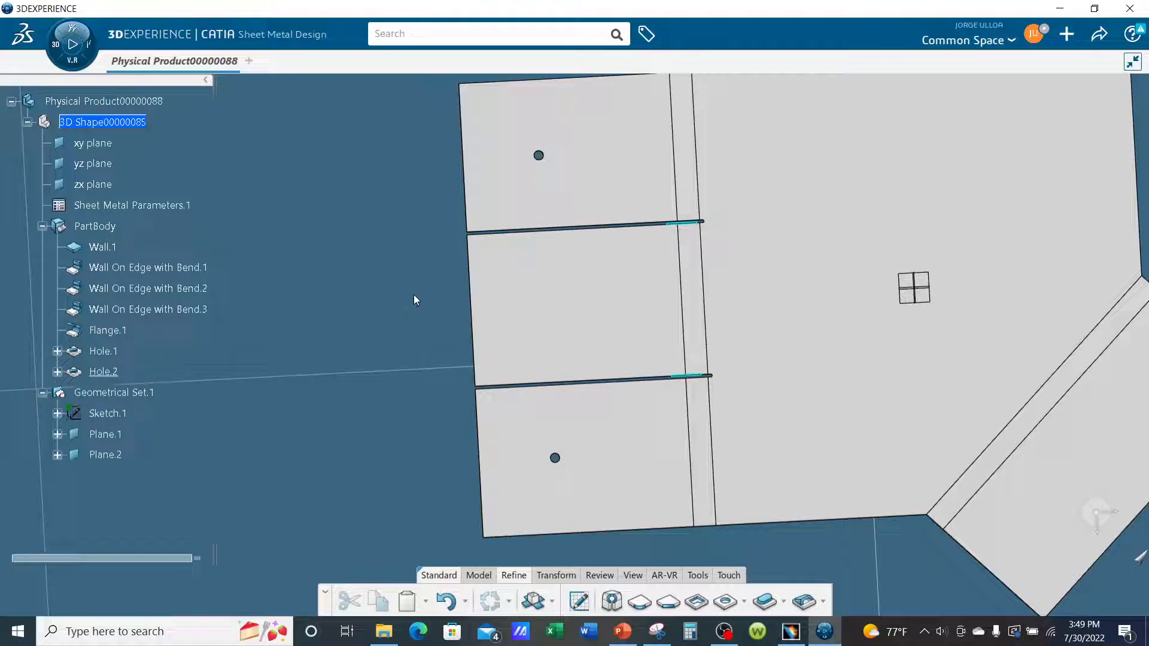
- Place a third hole on the unfolded middle wall, about 0.99 in from its end edge and 1.01 in from its side edge
left_click(472, 302)
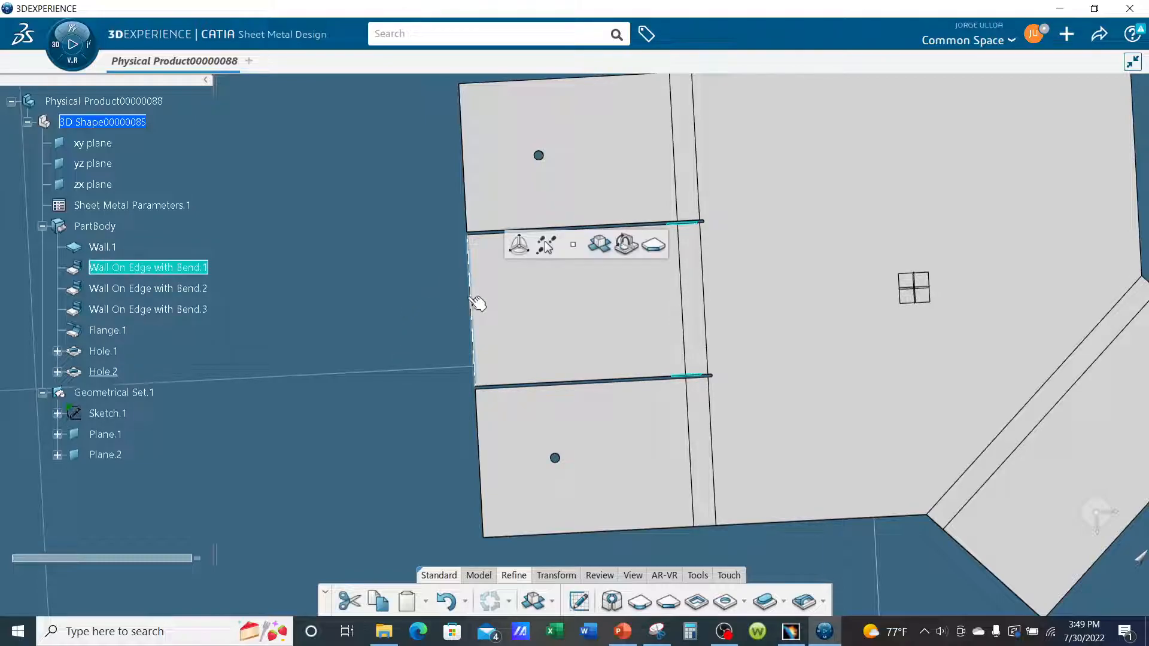
left_click(540, 383, "ctrl")
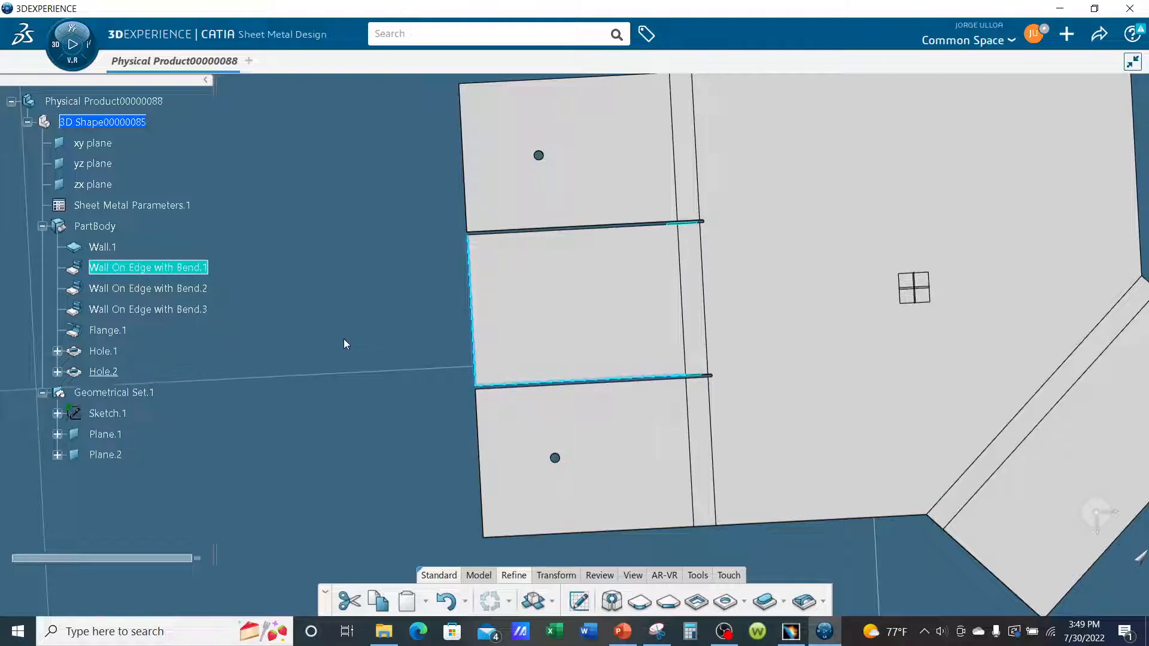
left_click(726, 604)
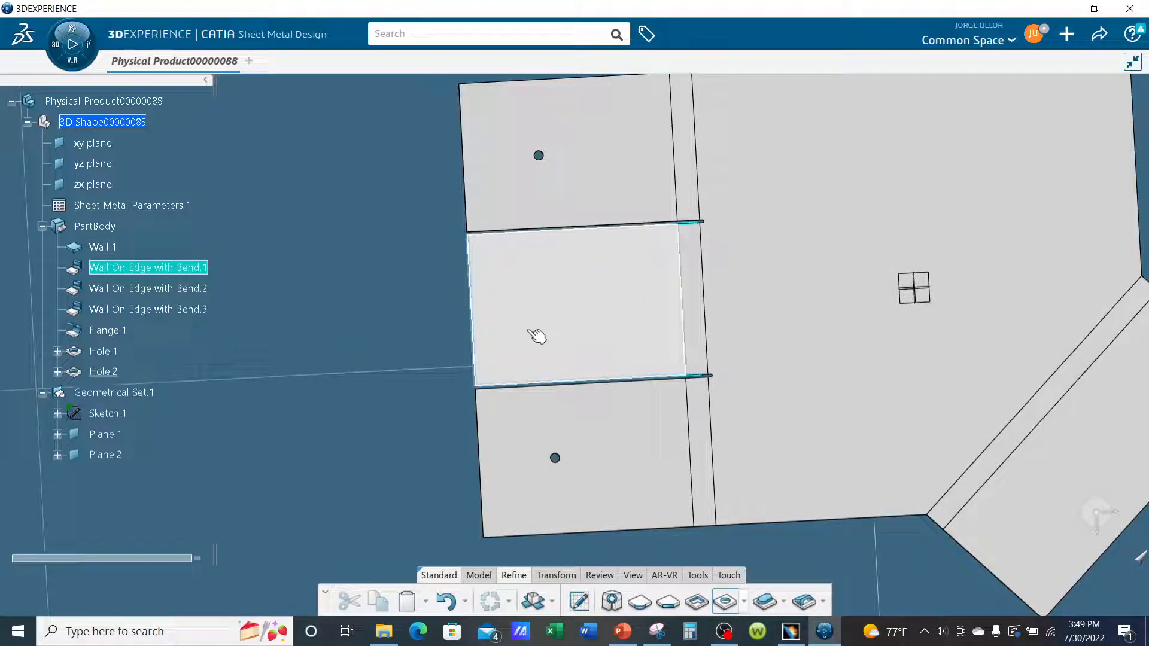
left_click(546, 327)
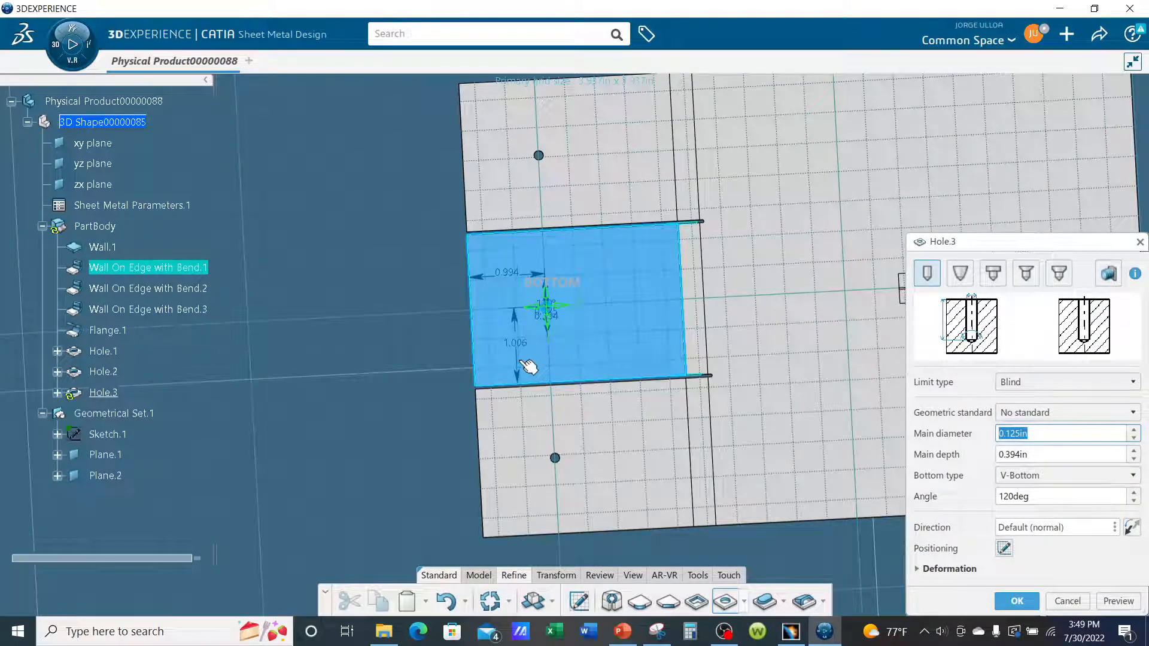
- Set the third hole's offsets from the end edge and side edge to 1 in each and create the hole
left_click_drag(520, 367, 408, 362)
double_click(407, 356)
type("1")
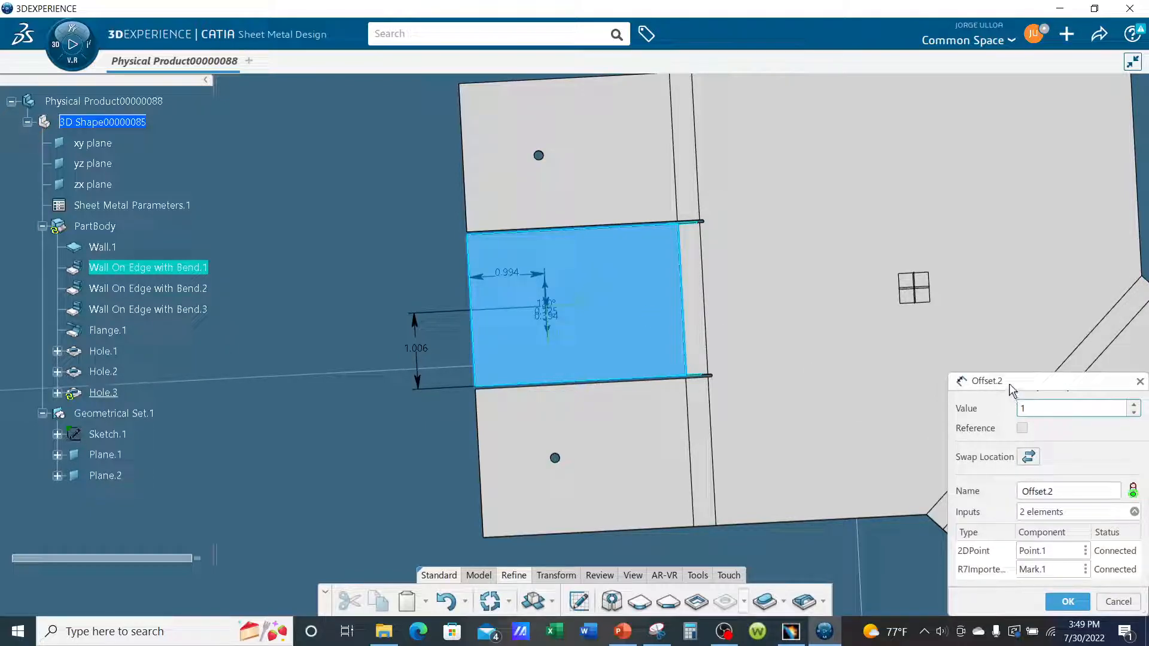
left_click_drag(1011, 389, 814, 214)
left_click(869, 426)
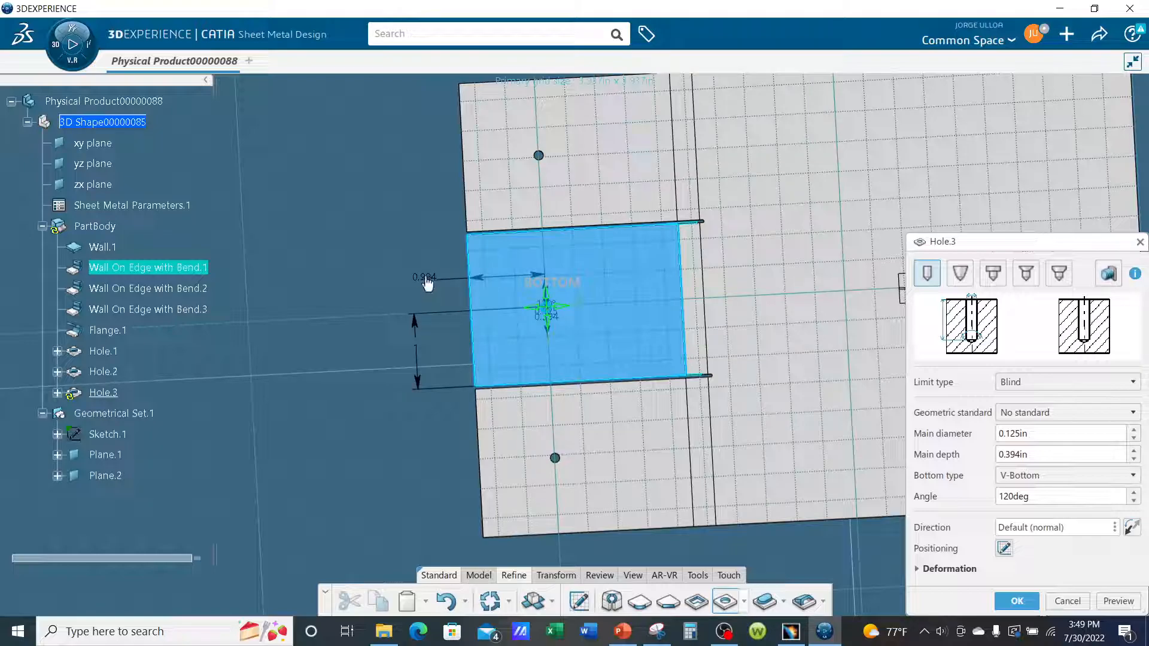
double_click(424, 276)
type("1")
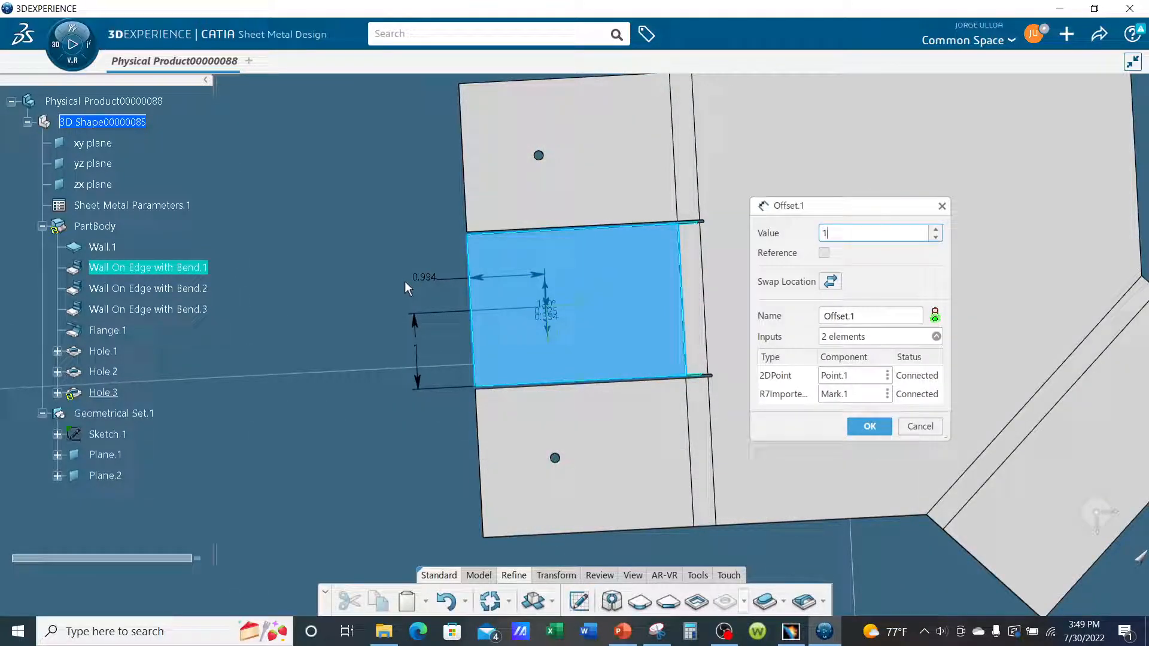
left_click(869, 426)
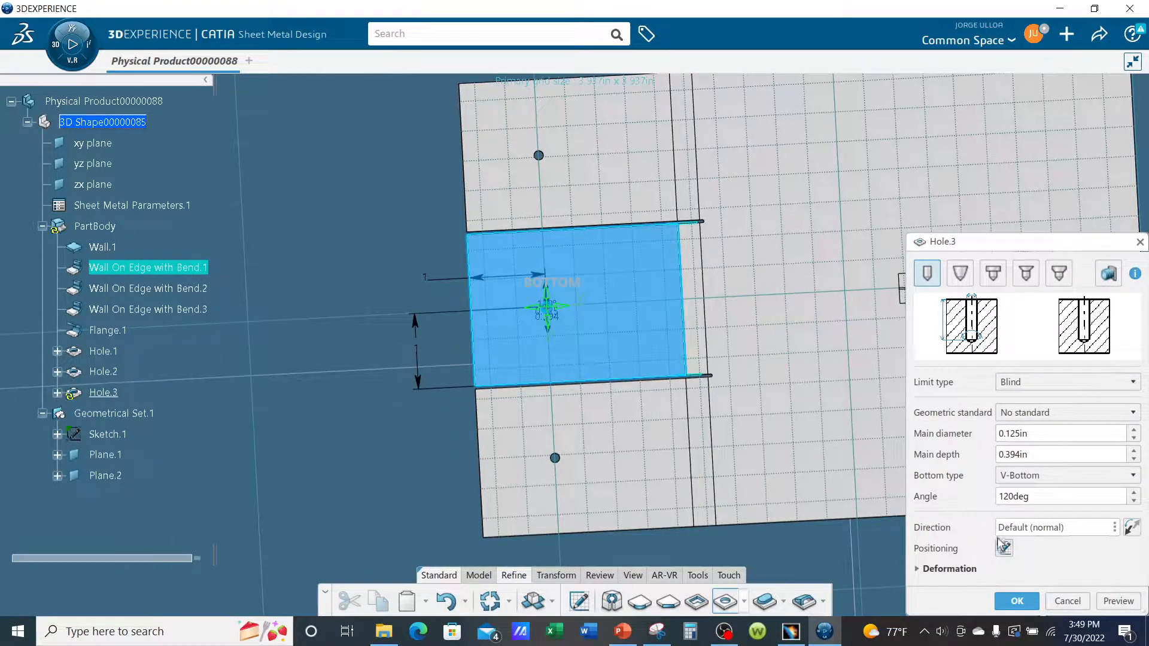
left_click(1017, 600)
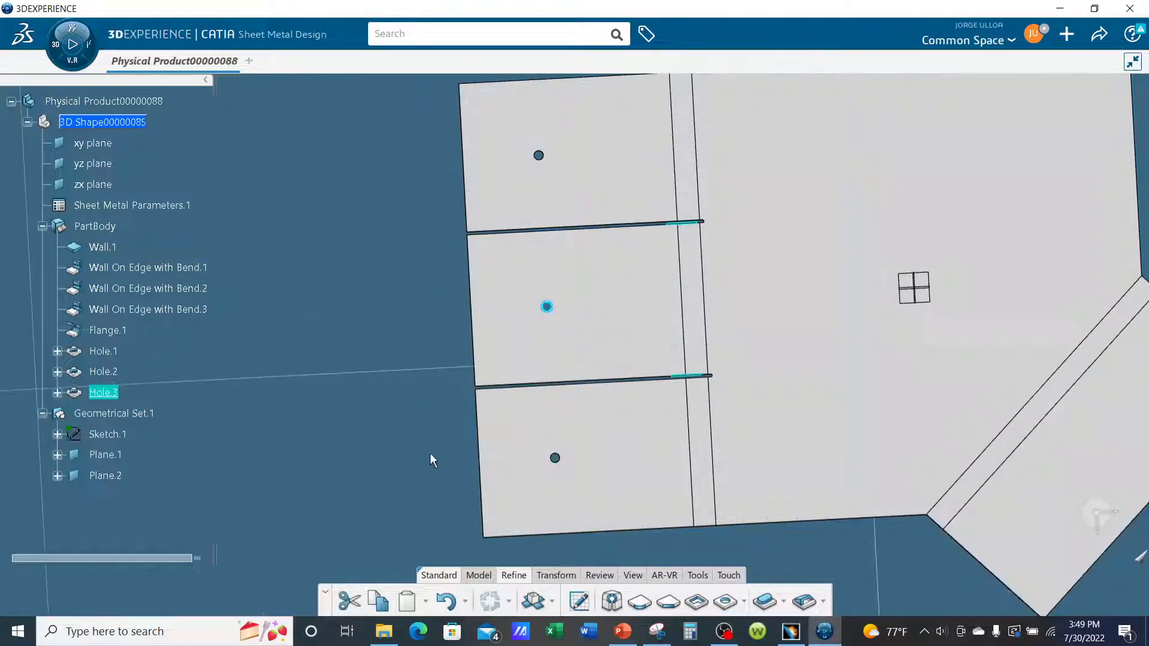
- Fold the whole part back from its flat pattern into the bent shape
middle_click_drag(586, 448, 577, 506)
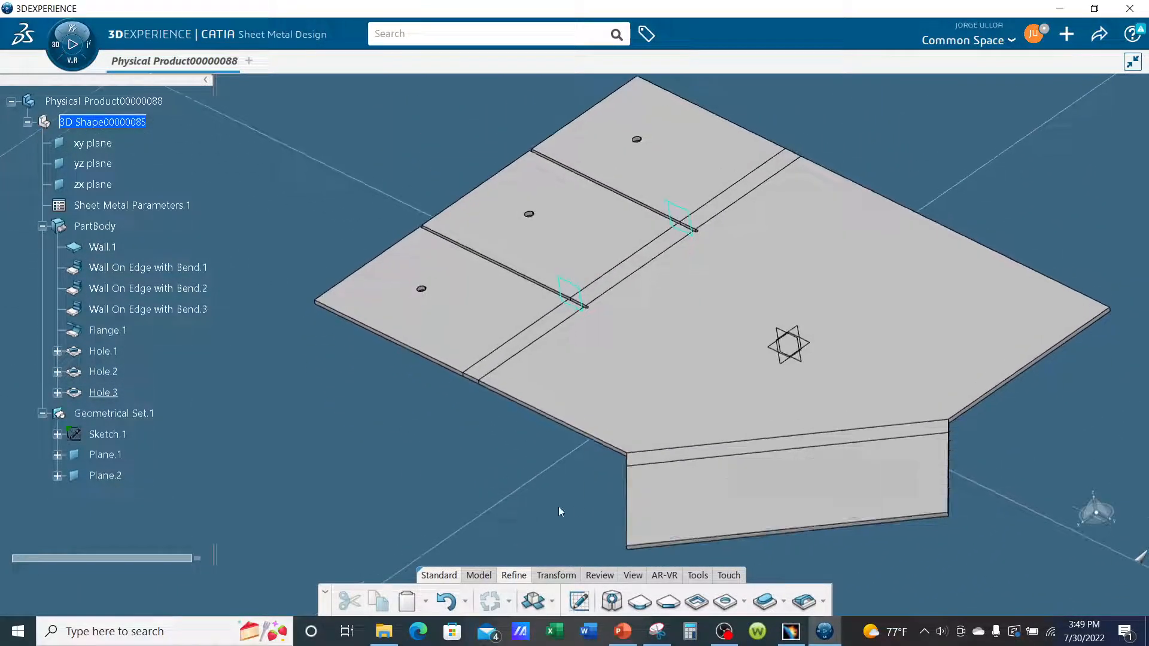
left_click(535, 600)
middle_click_drag(480, 533, 862, 453)
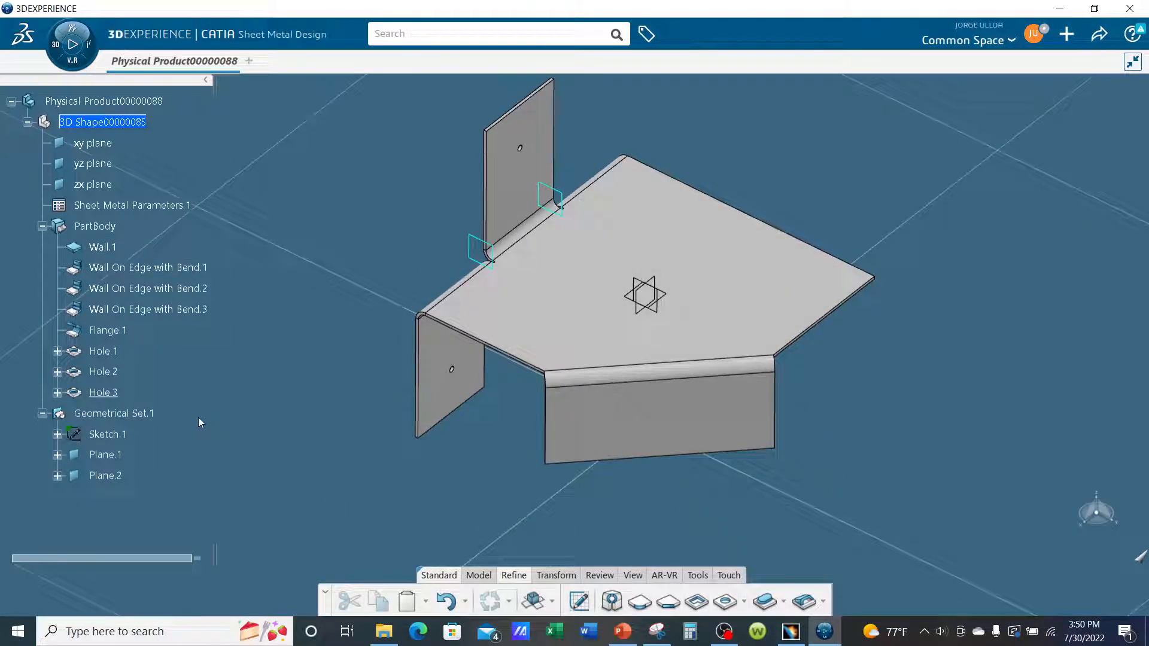
- Make Geometrical Set.1 the work object and open a new sketch on the reference plane parallel to the base wall
right_click(129, 419)
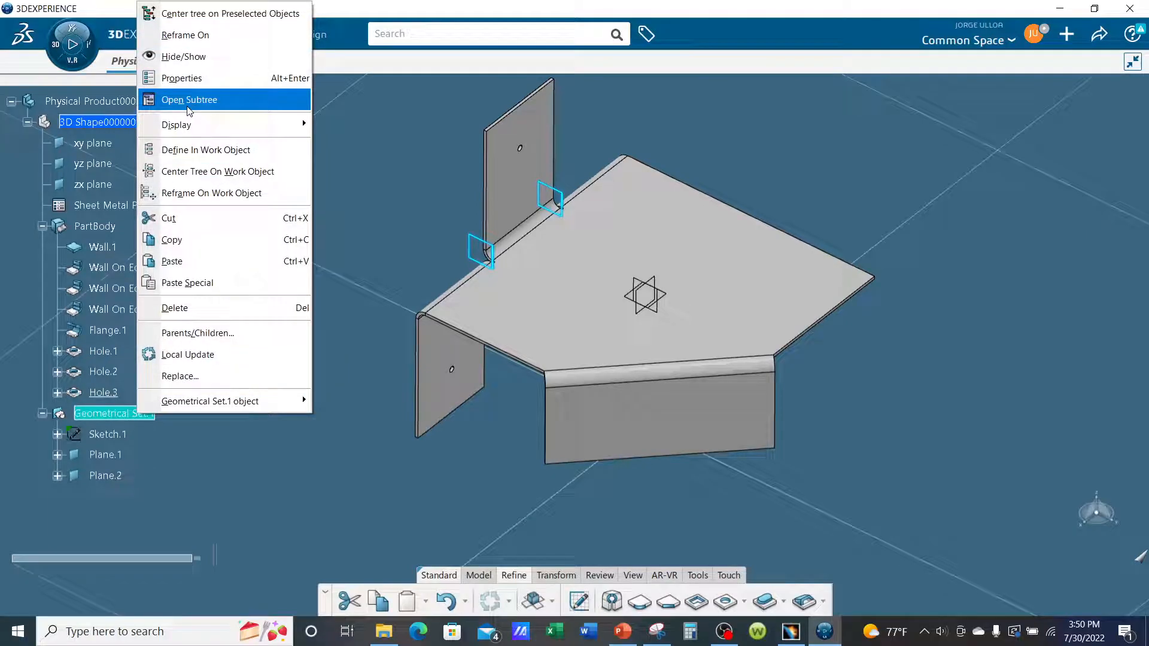
left_click(191, 151)
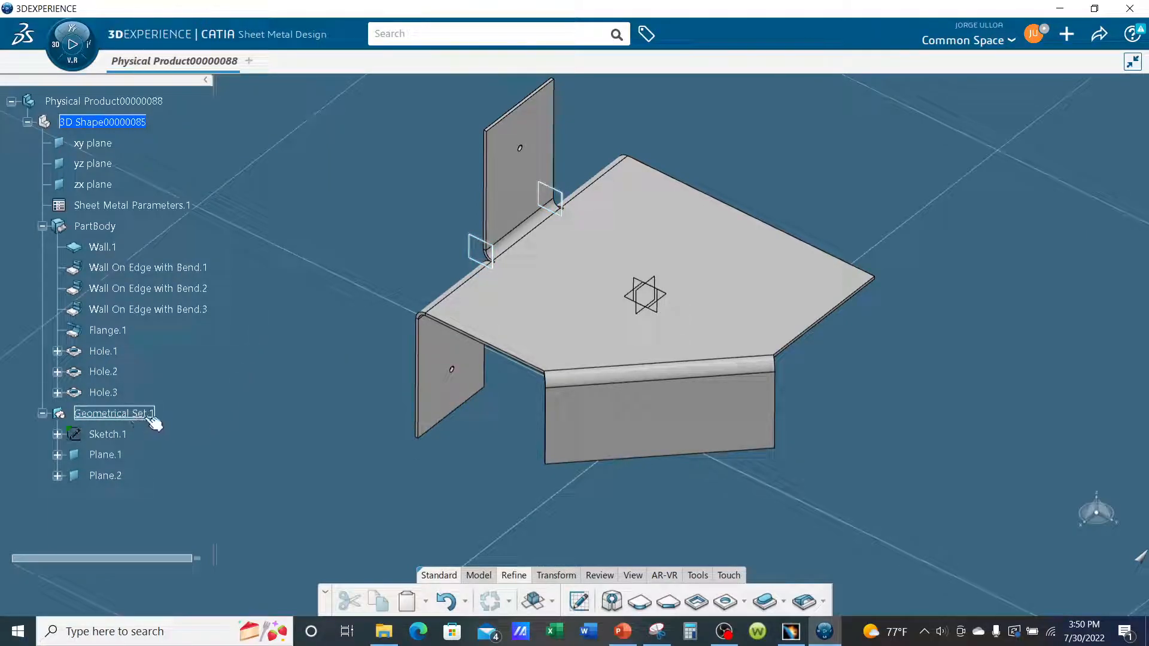
scroll(235, 400, "down", 3)
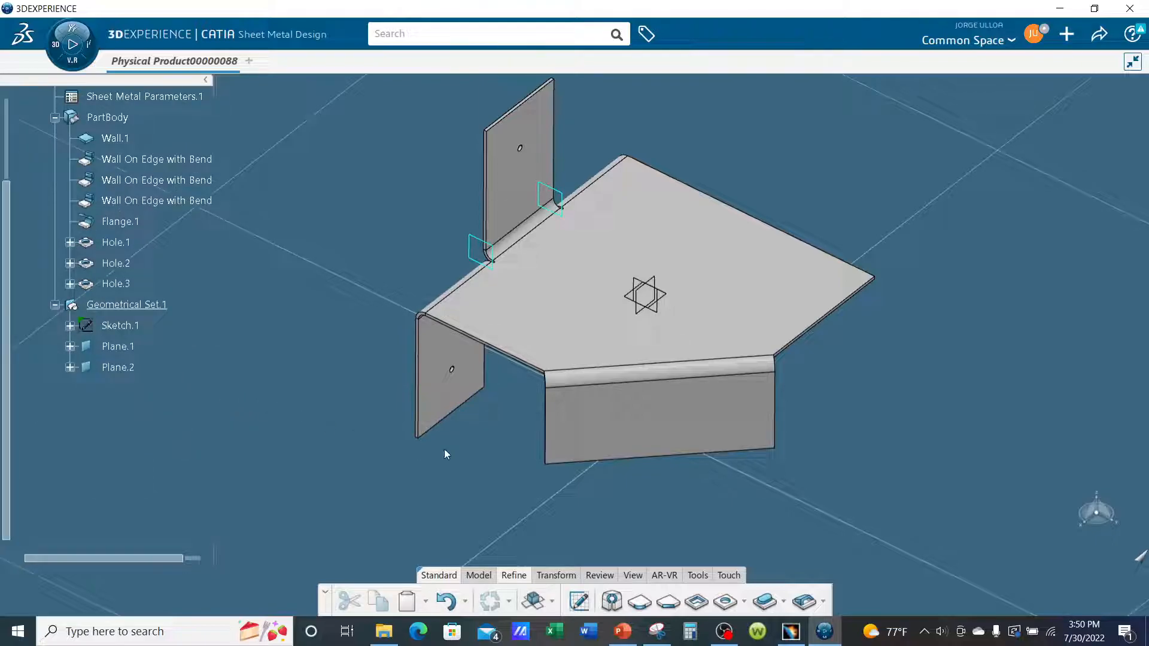
left_click(661, 295)
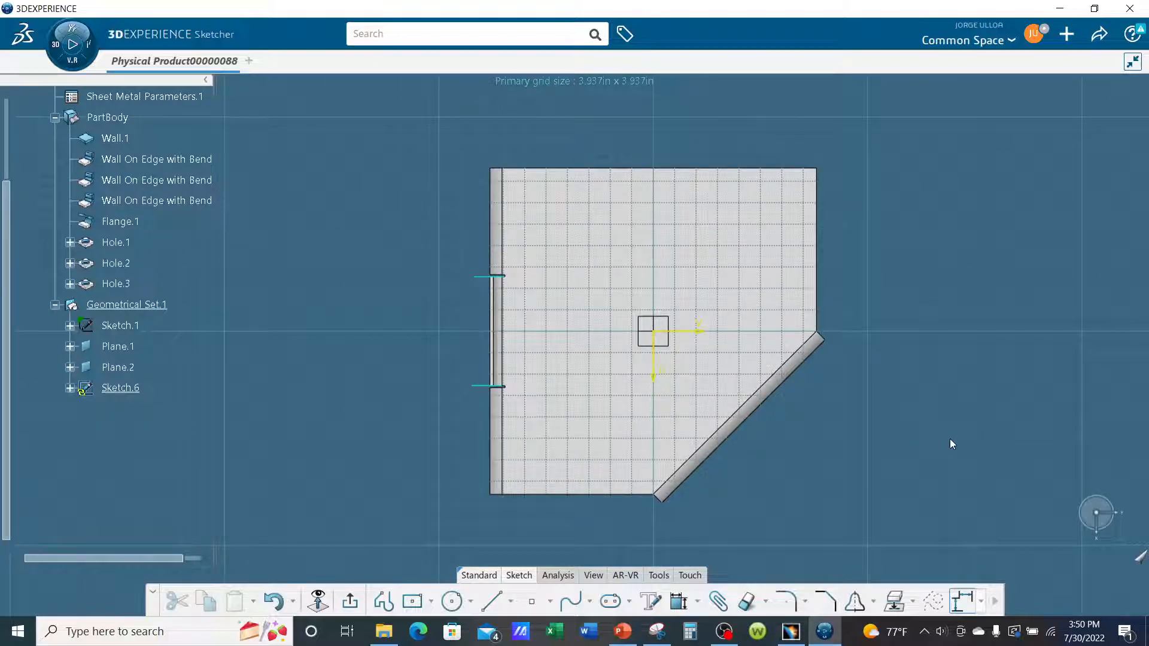
- Sketch a horizontal slot near the base wall's upper edge, about 1.57 in between centers with a 0.394 in radius
left_click(610, 601)
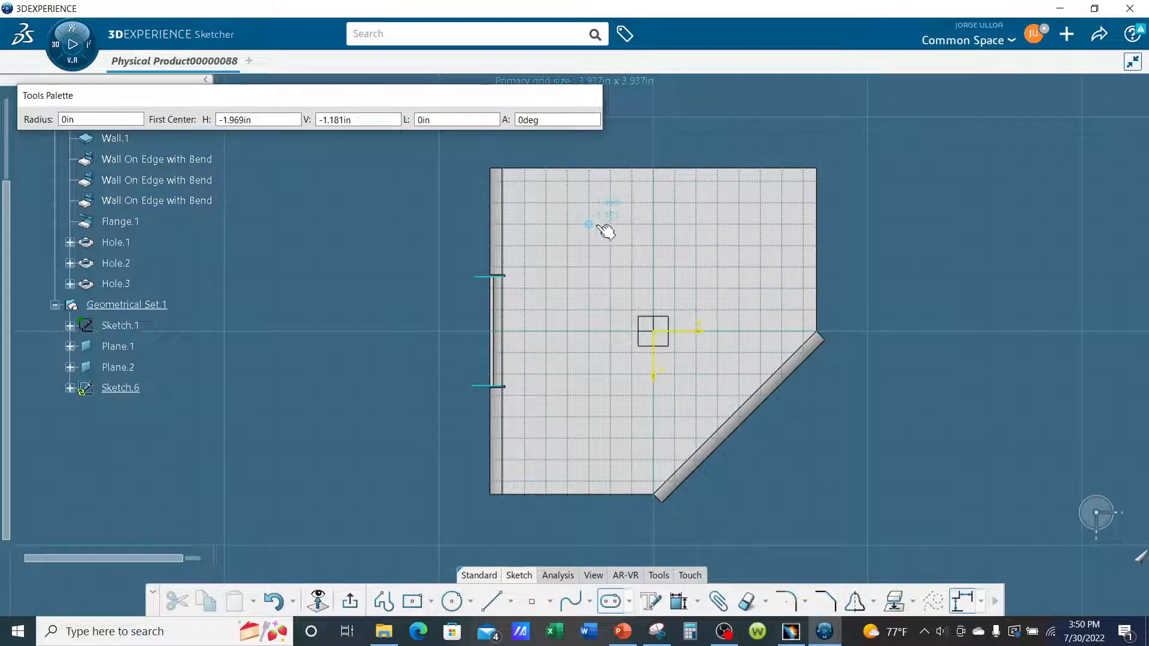
left_click(598, 245)
left_click(675, 246)
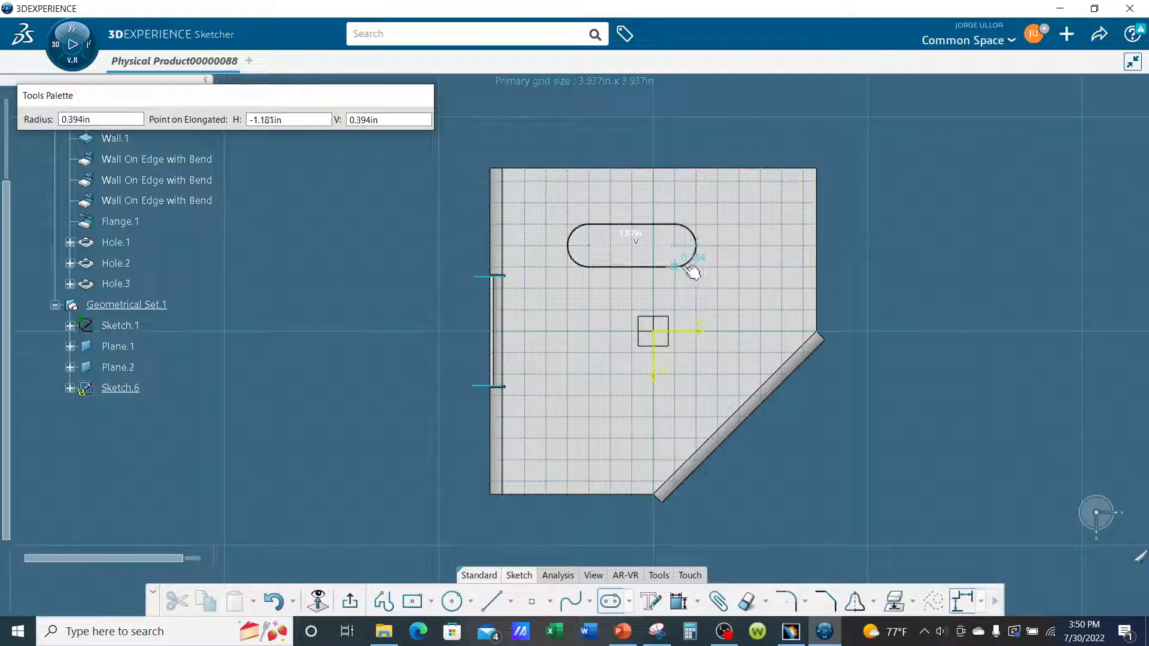
left_click(688, 266)
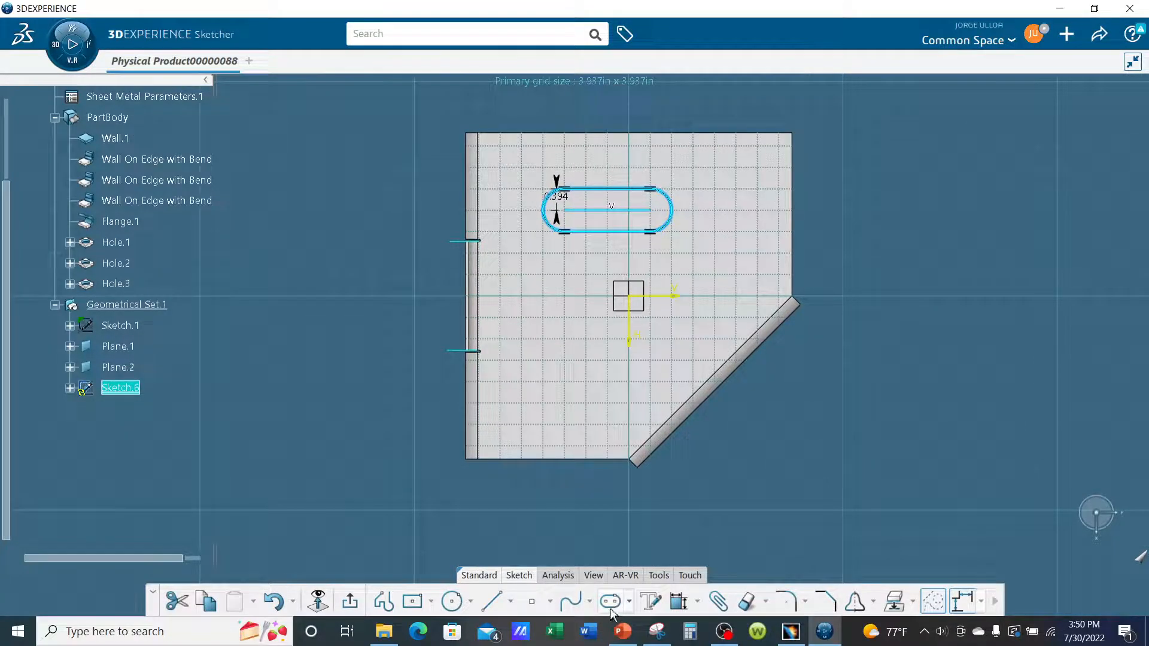
- Sketch a vertical slot beside the rear bend, starting on the horizontal axis with a 0.394 in radius, and finish the sketch
left_click(611, 608)
left_click(562, 296)
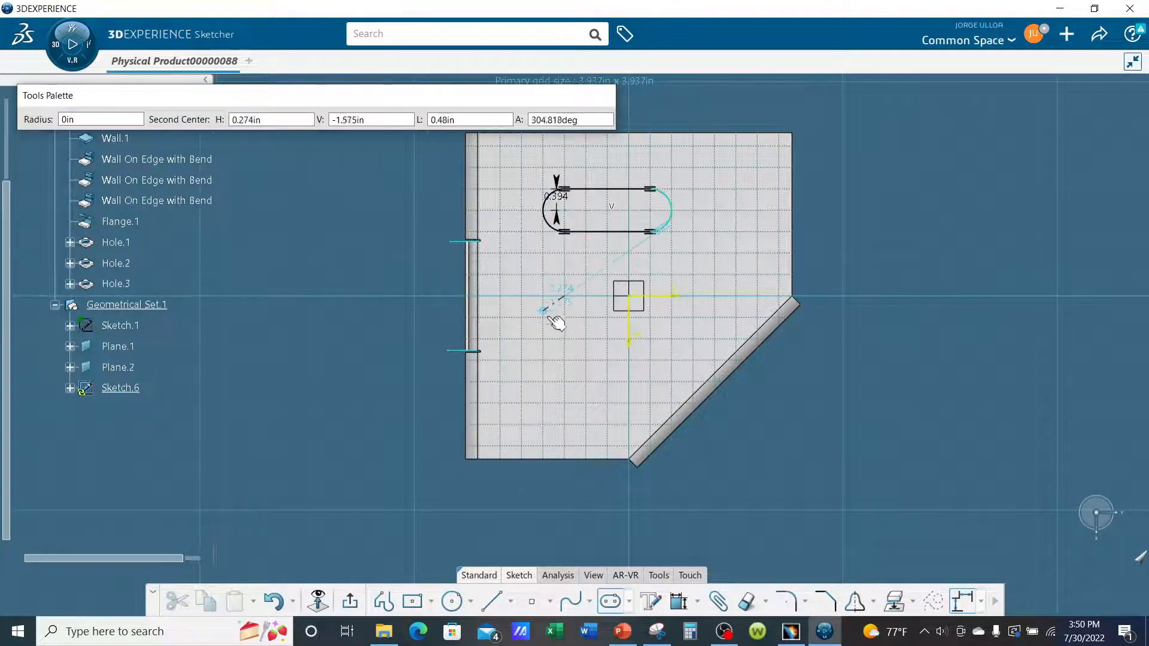
left_click(566, 382)
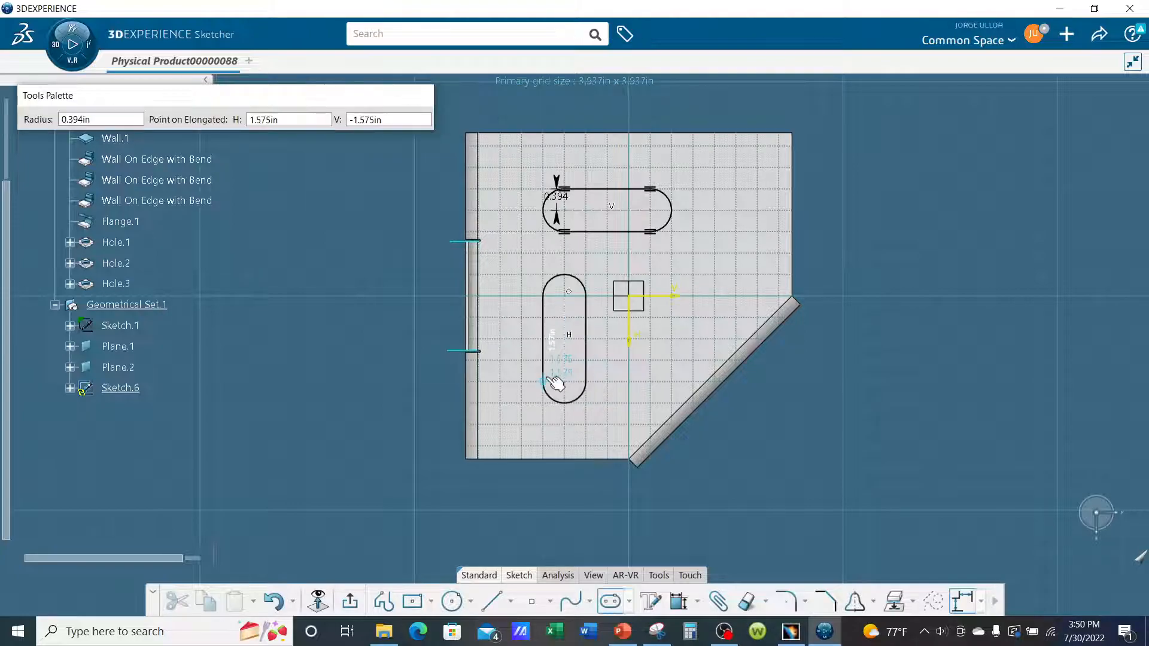
left_click(554, 383)
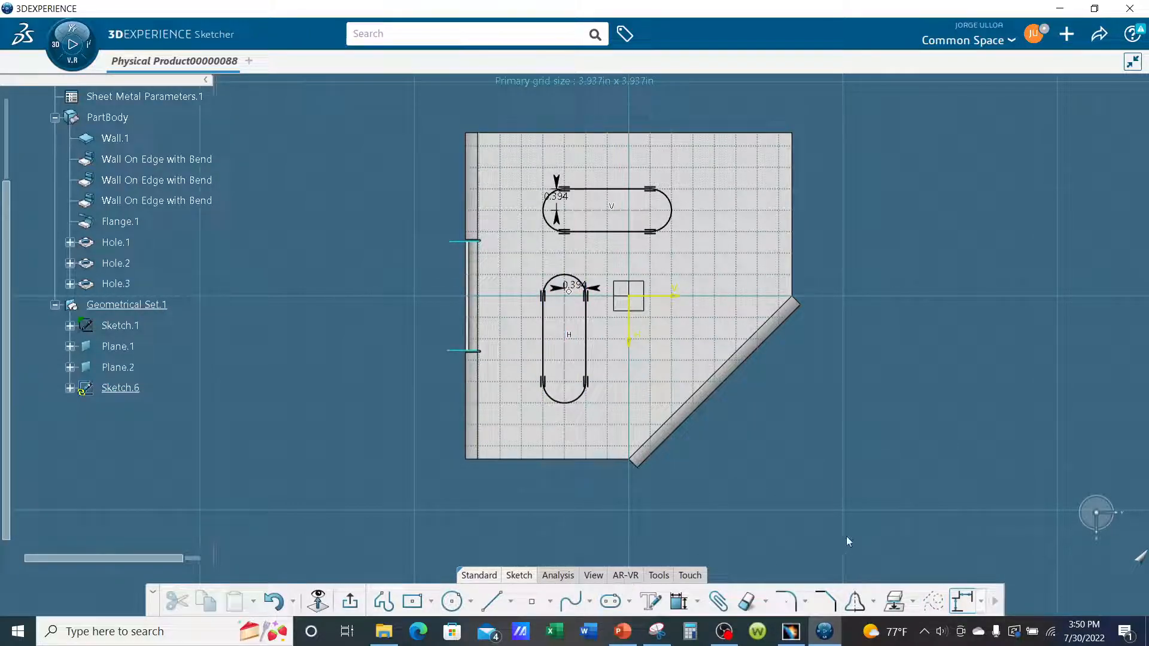
left_click(357, 606)
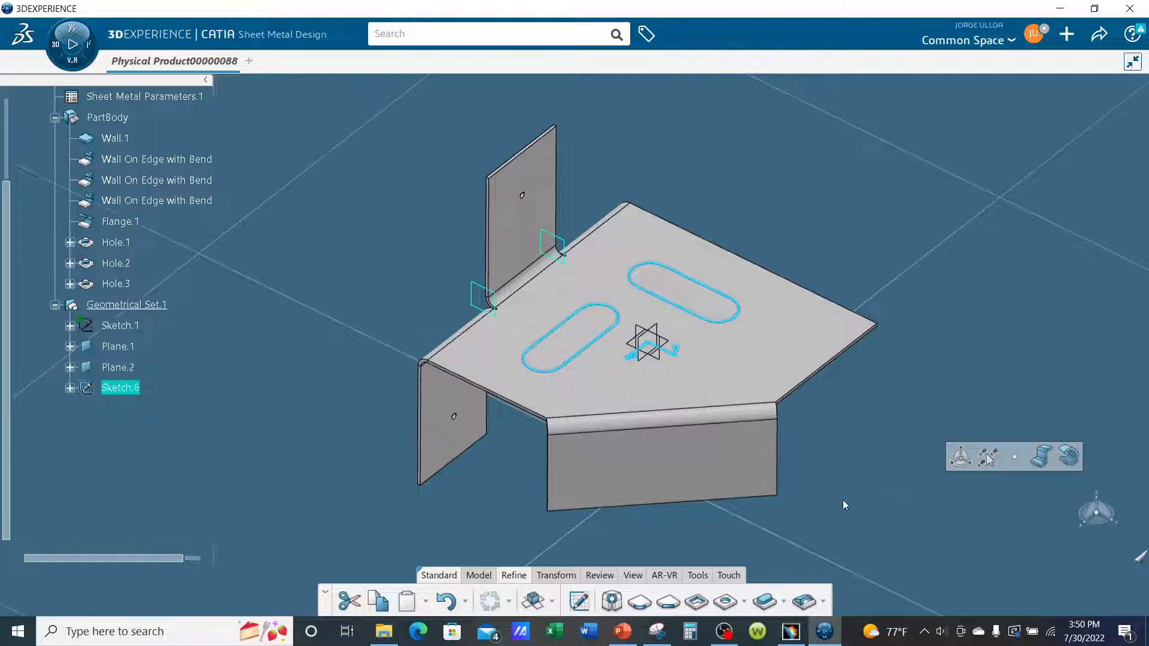
- Cut both slots through the base wall with a Standard Cutout of Sketch.6, accepting Hole.3 as the work object
left_click(696, 602)
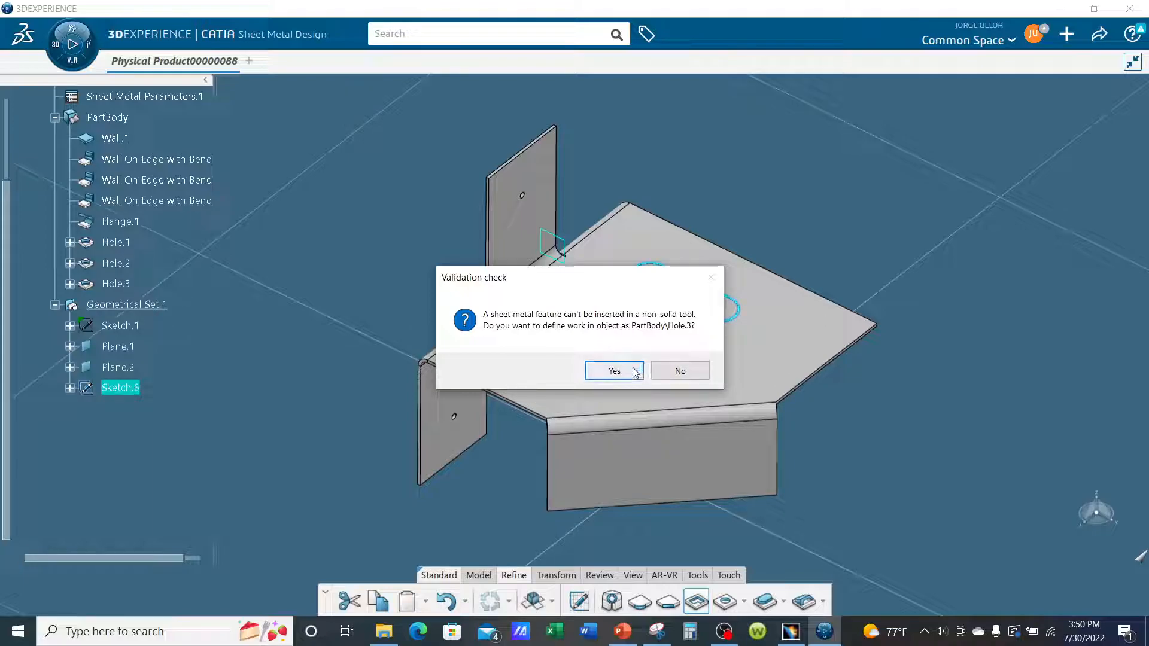
left_click(615, 371)
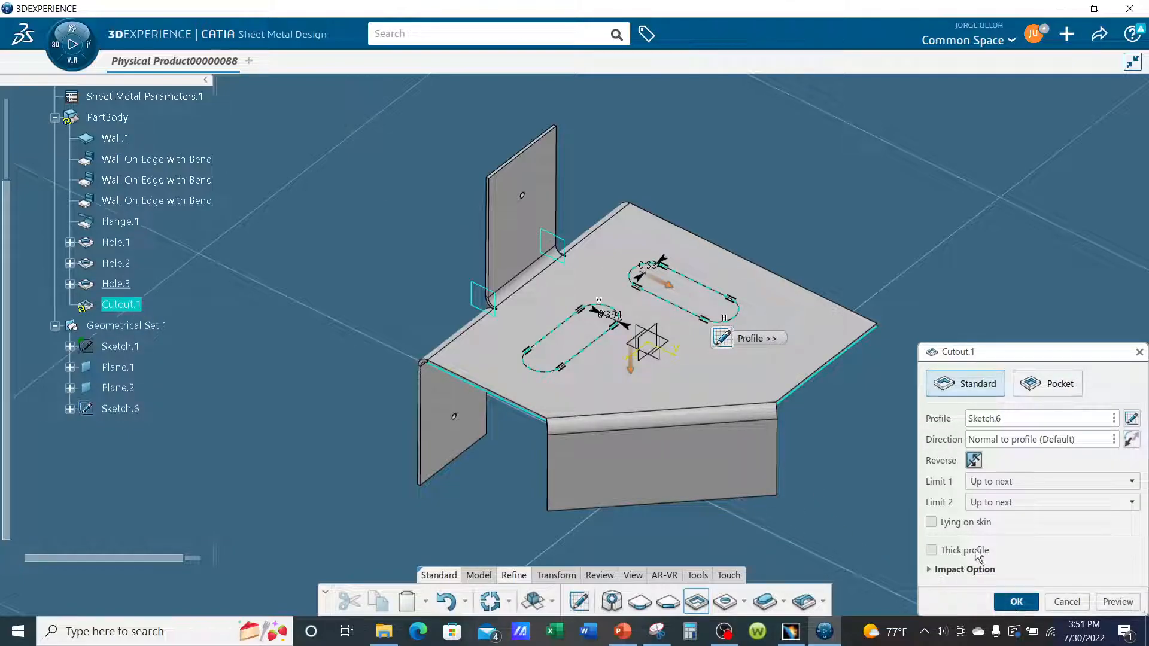
left_click(1015, 601)
- Examine the slotted base wall and corner flange, and unfold the whole part into its flat pattern
middle_click_drag(819, 443, 881, 358)
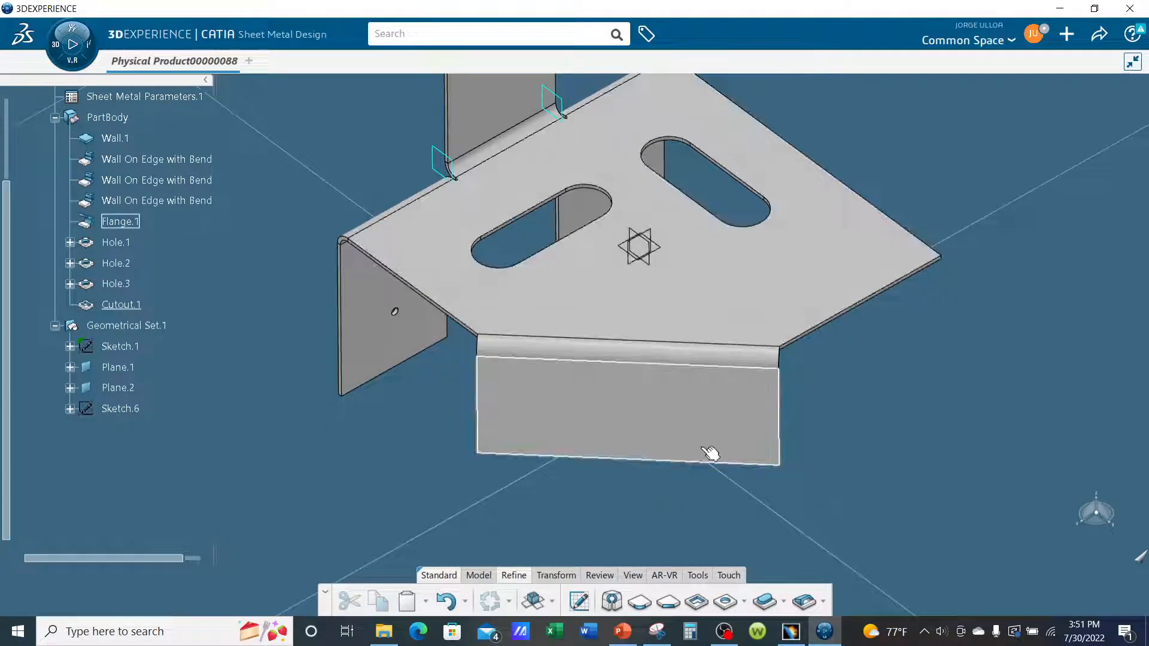
middle_click_drag(580, 431, 693, 371)
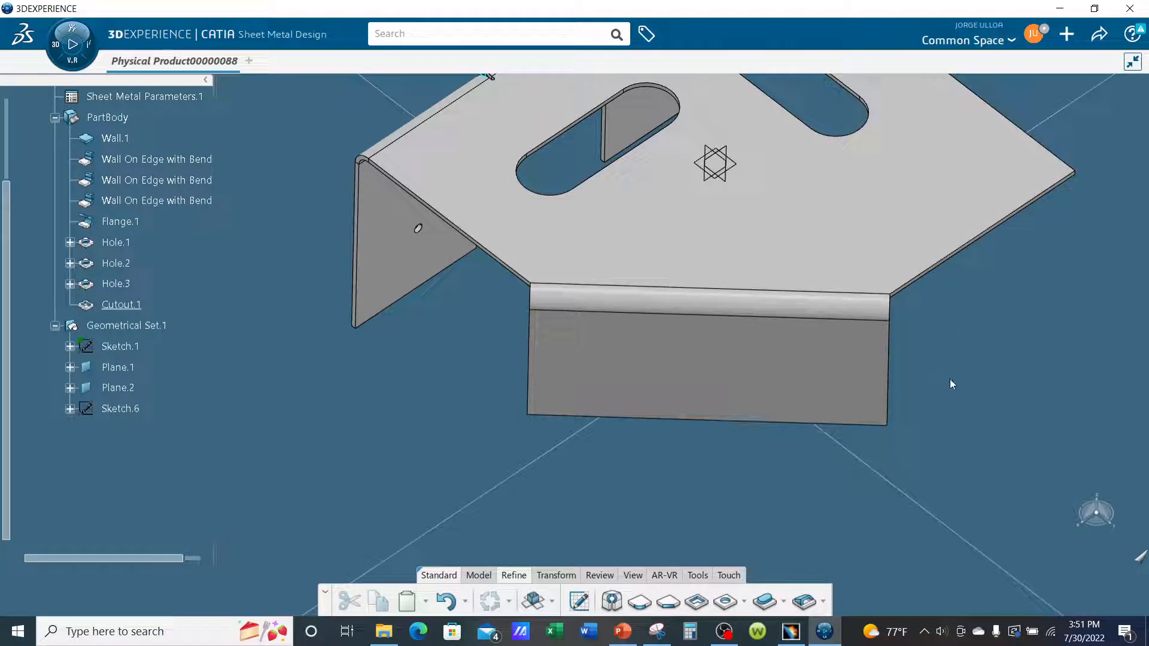
middle_click_drag(950, 379, 858, 437)
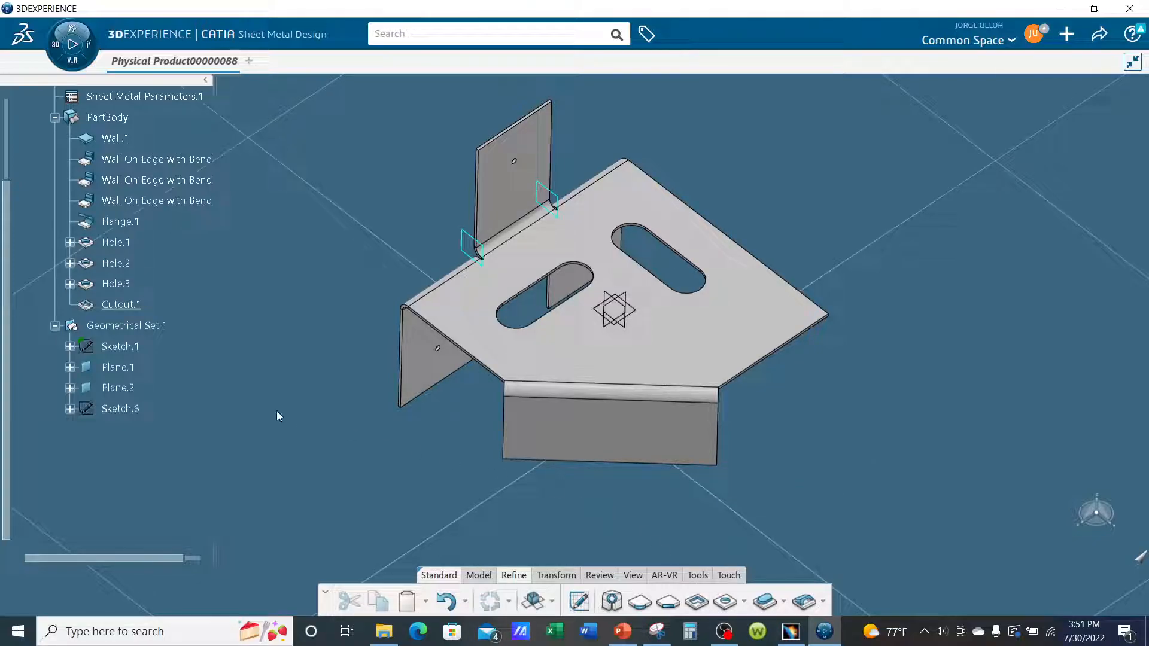
left_click(534, 601)
middle_click_drag(965, 514, 969, 485)
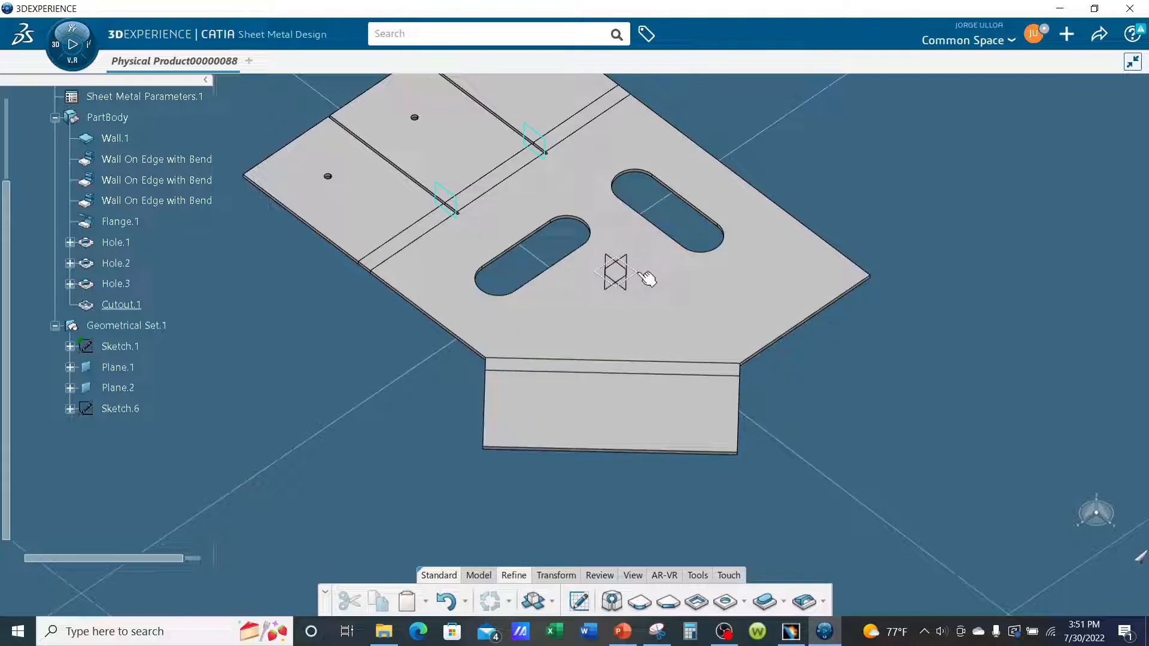
- Make Geometrical Set.1 the work object again and open a sketch on the base wall's parallel plane over the flat pattern
right_click(146, 327)
left_click(187, 354)
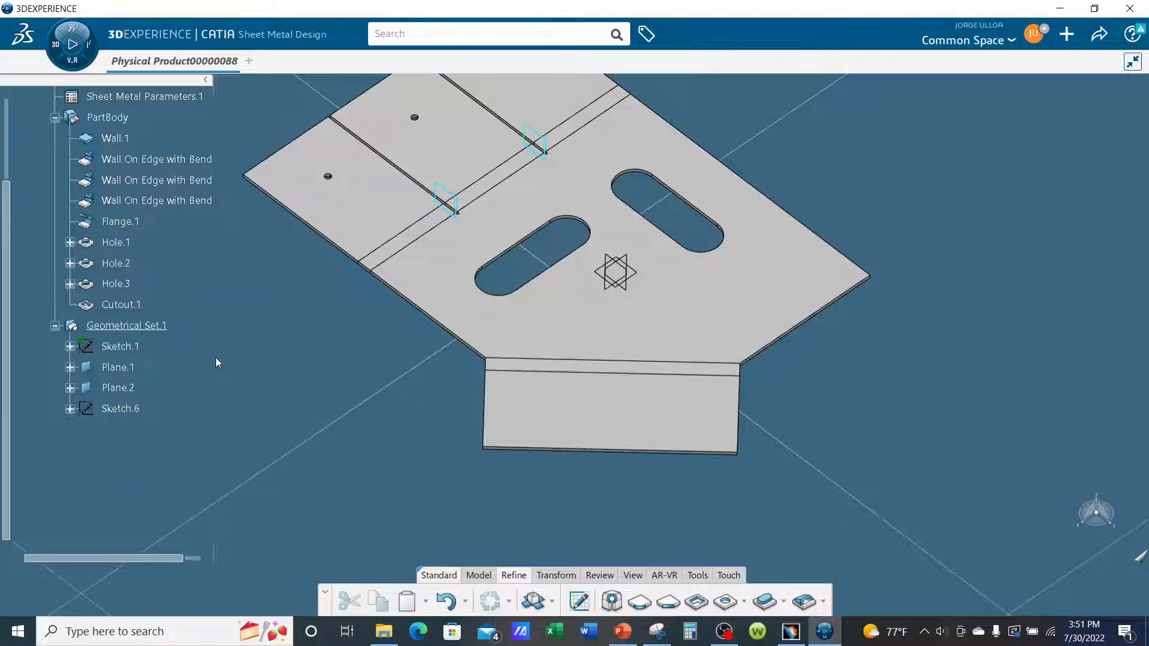
left_click(651, 284)
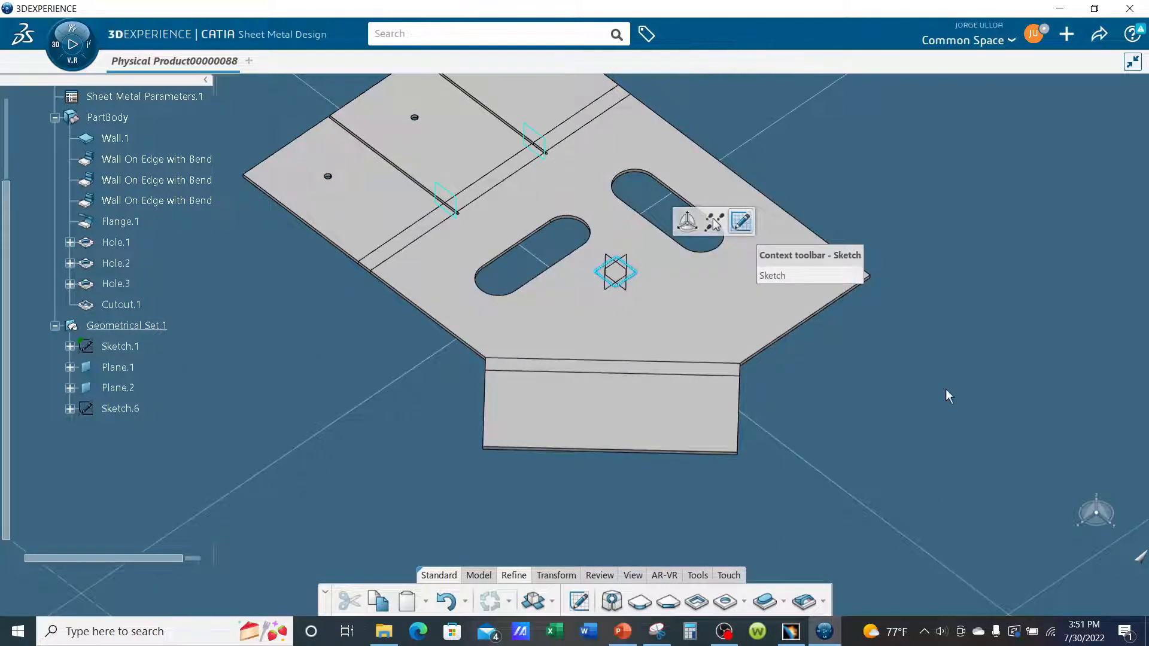
middle_click_drag(1027, 407, 1067, 446)
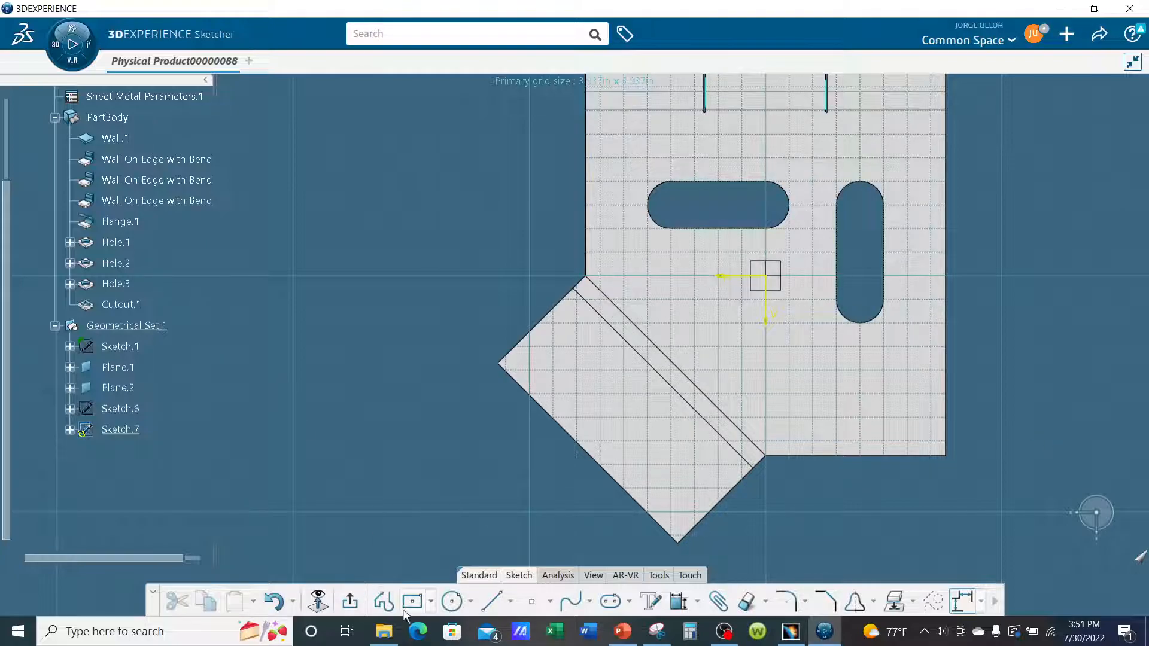
- Sketch the outer lines of a profile around the unfolded corner flange, from beside the base wall to a vertical line about 2.76 in long
left_click(383, 602)
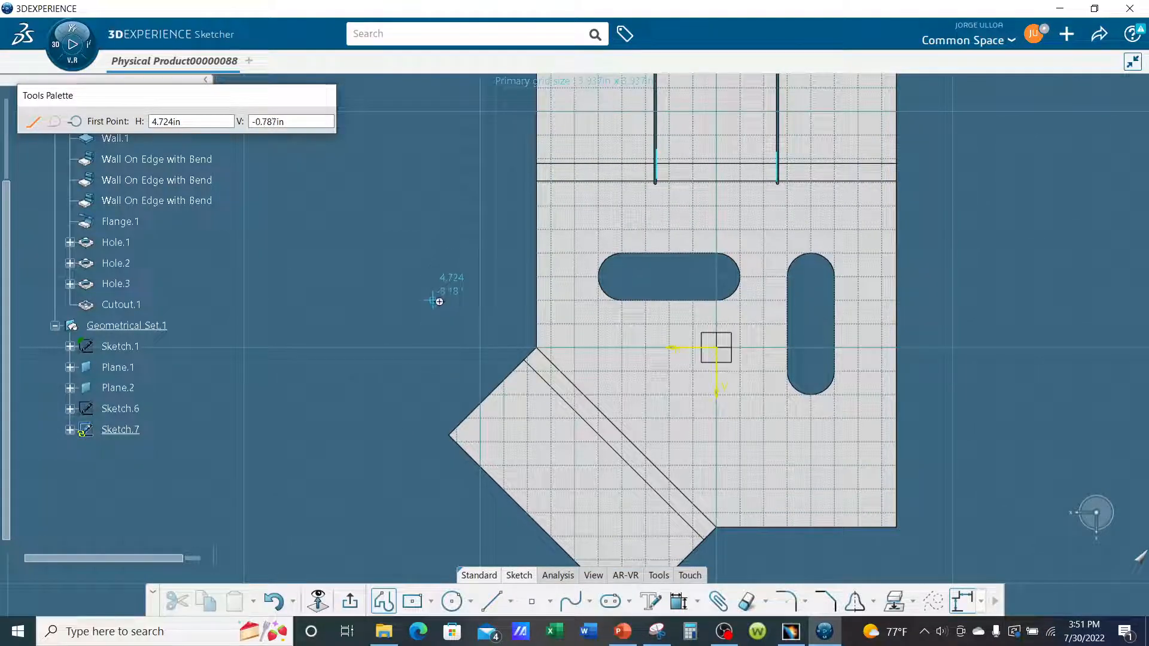
left_click(552, 300)
left_click(386, 299)
middle_click_drag(400, 358, 384, 204)
middle_click_drag(367, 326, 349, 384)
middle_click_drag(365, 456, 365, 434)
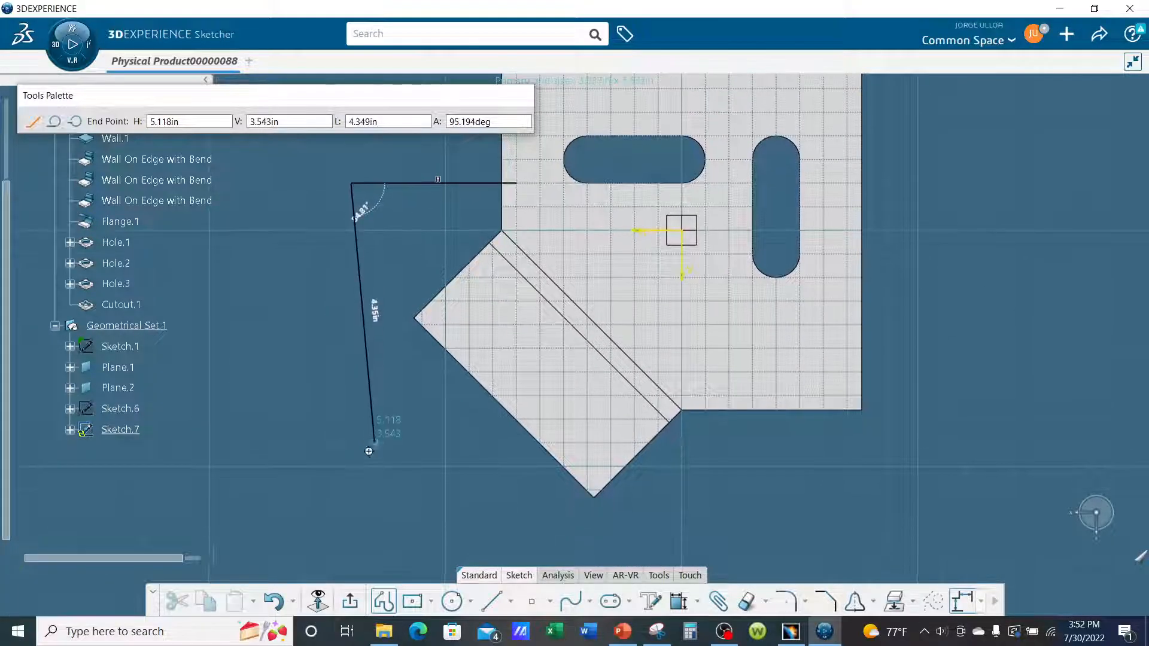
middle_click_drag(353, 535, 353, 518)
left_click(350, 543)
left_click(729, 542)
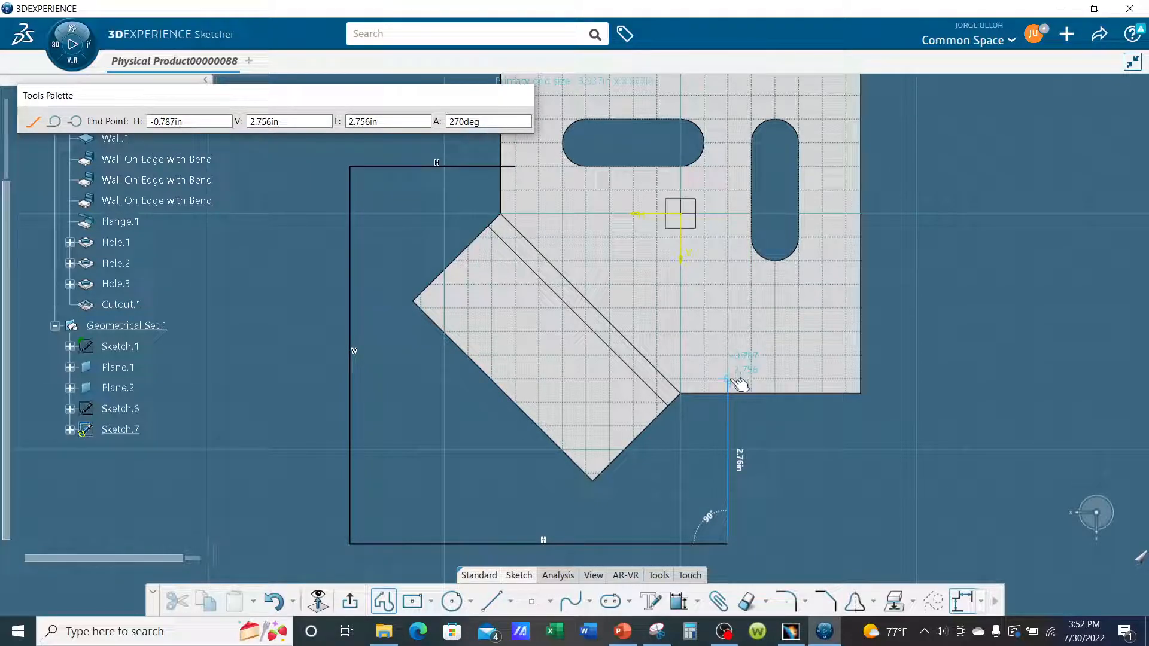
left_click(731, 381)
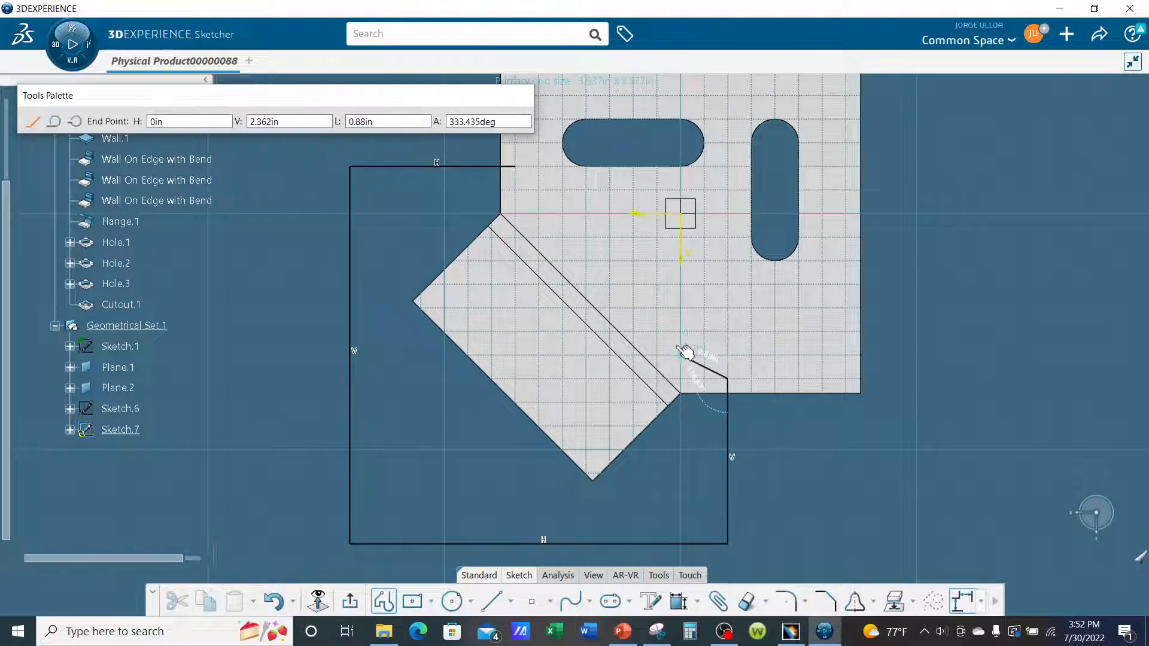
- Close the profile with a short horizontal line, three perpendicular diagonals crossing the flange's ends, the last about 2.78 in long, and a vertical line
left_click(666, 380)
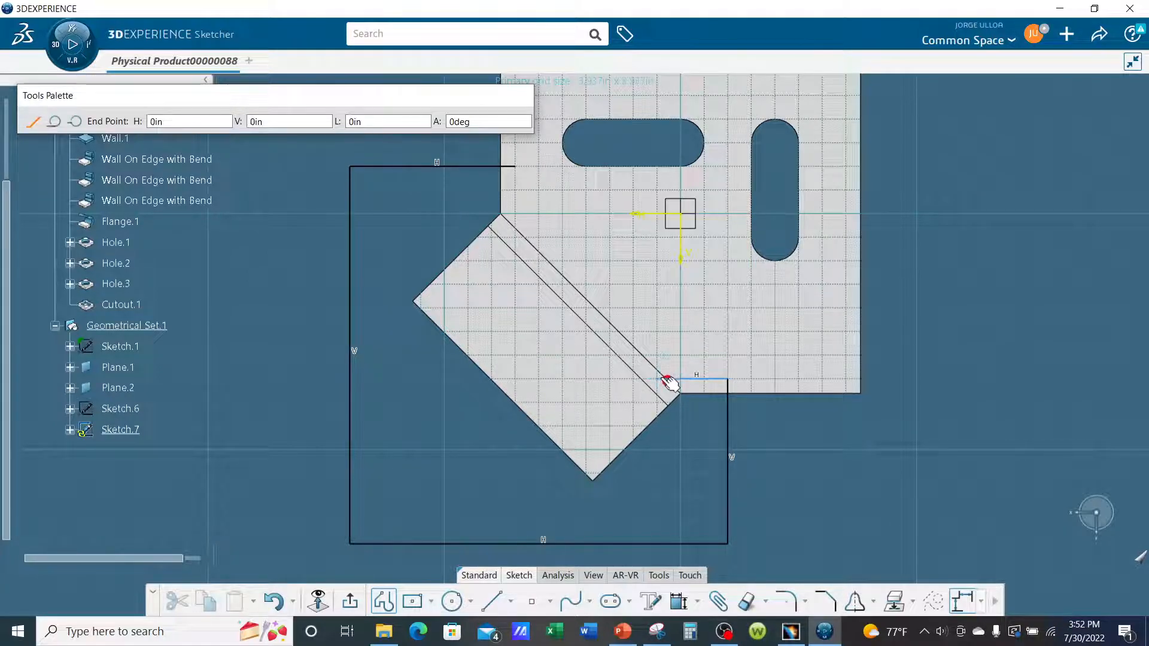
left_click(537, 496)
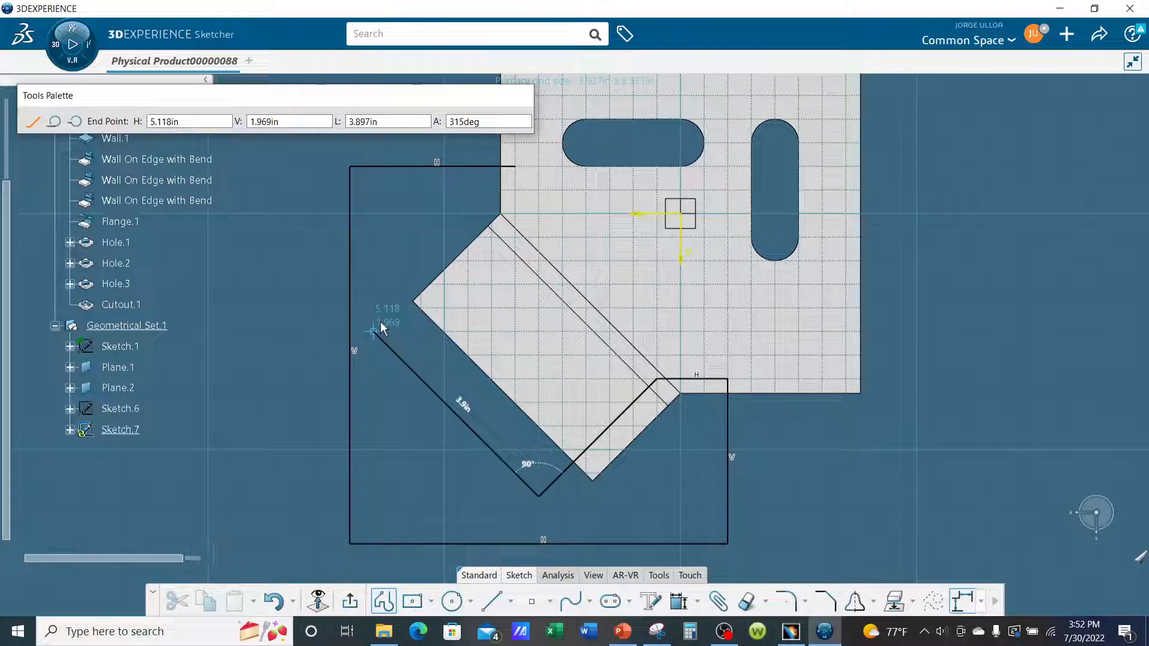
left_click(388, 347)
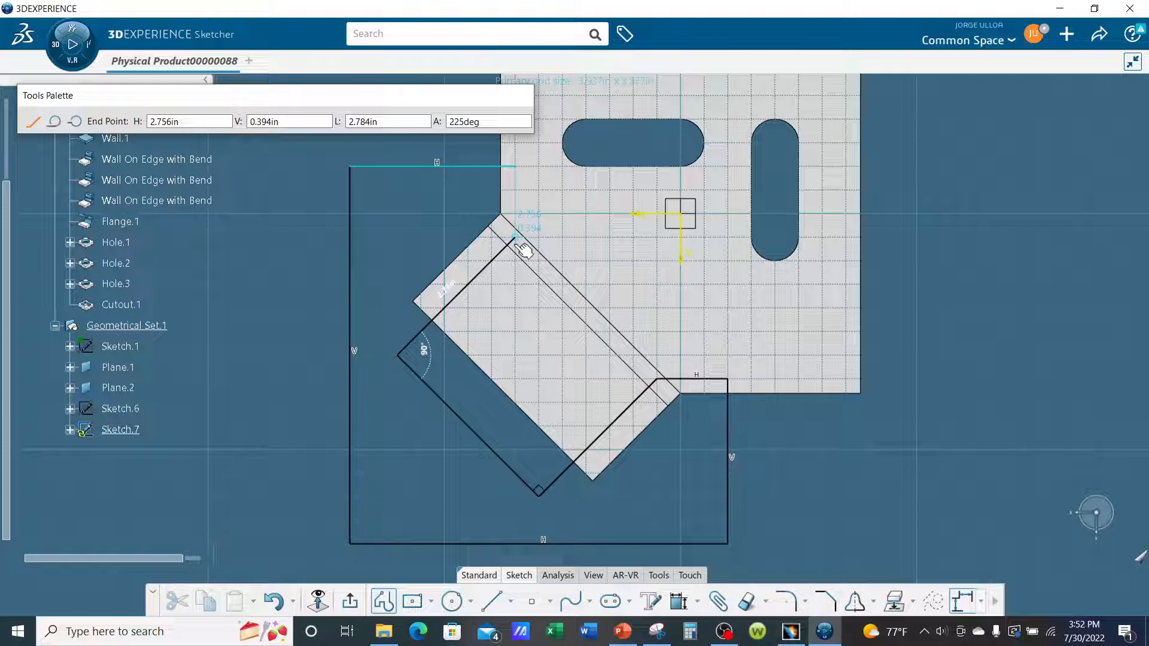
left_click(515, 238)
left_click(516, 167)
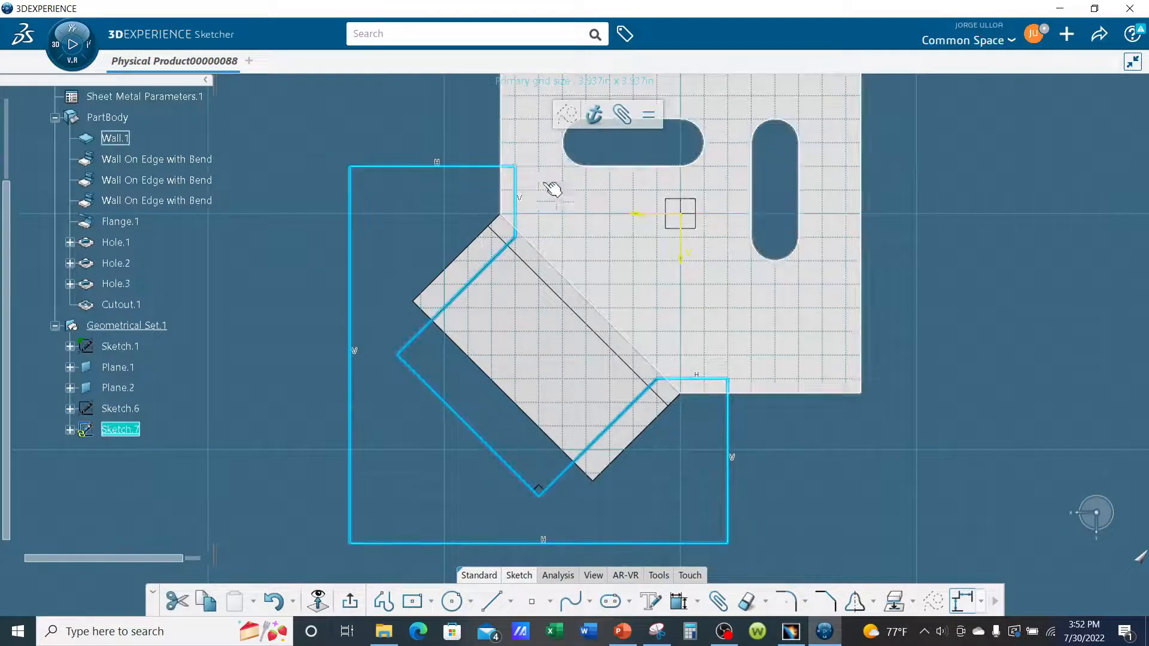
- Round the four profile corners lying over the base wall and flange bend with 0.5 in corner radii
left_click(826, 475)
mouse_move(826, 475)
middle_mouse_down()
mouse_move(774, 410)
mouse_move(782, 451)
middle_mouse_up()
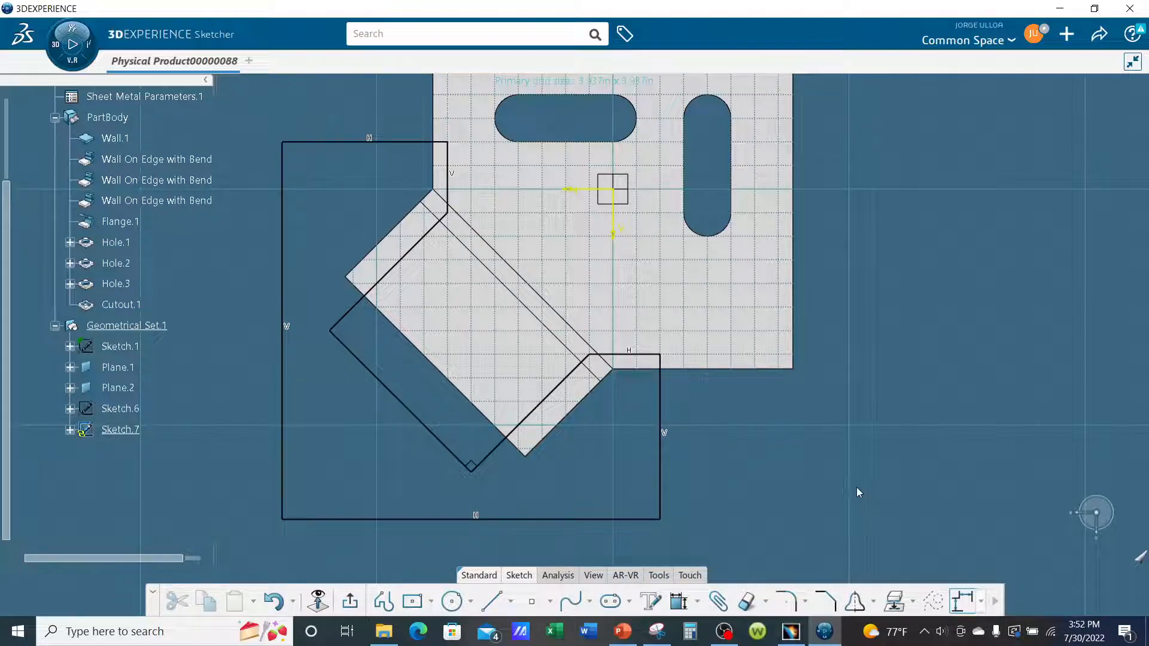
left_click(662, 356)
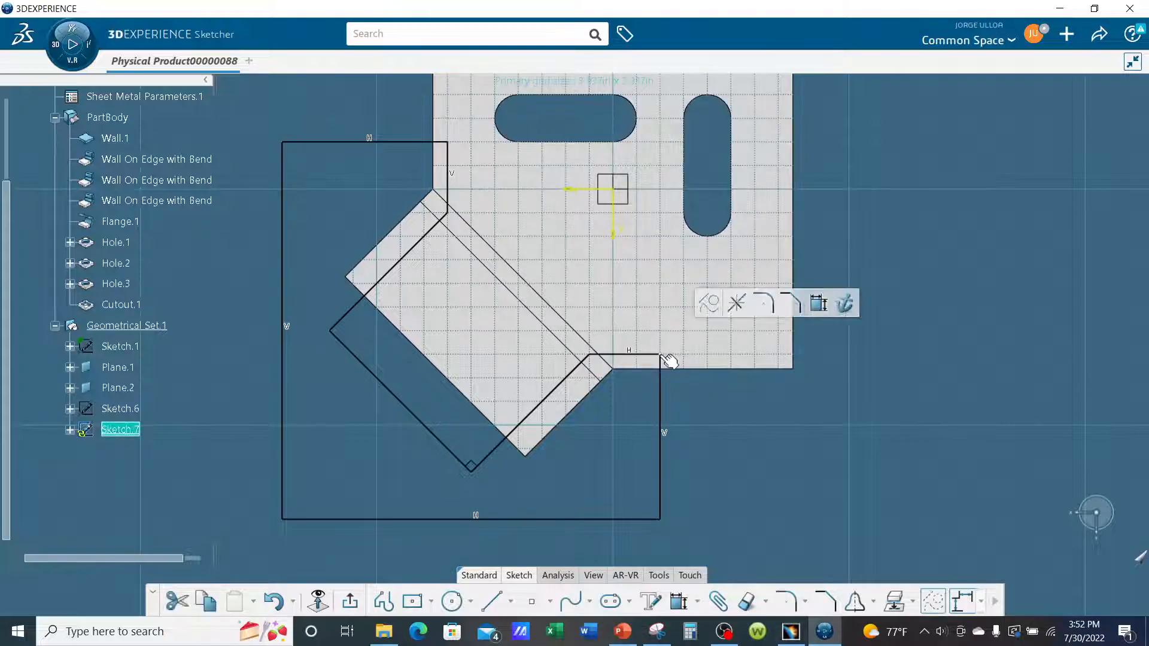
left_click(590, 356, "ctrl")
left_click(449, 214, "ctrl")
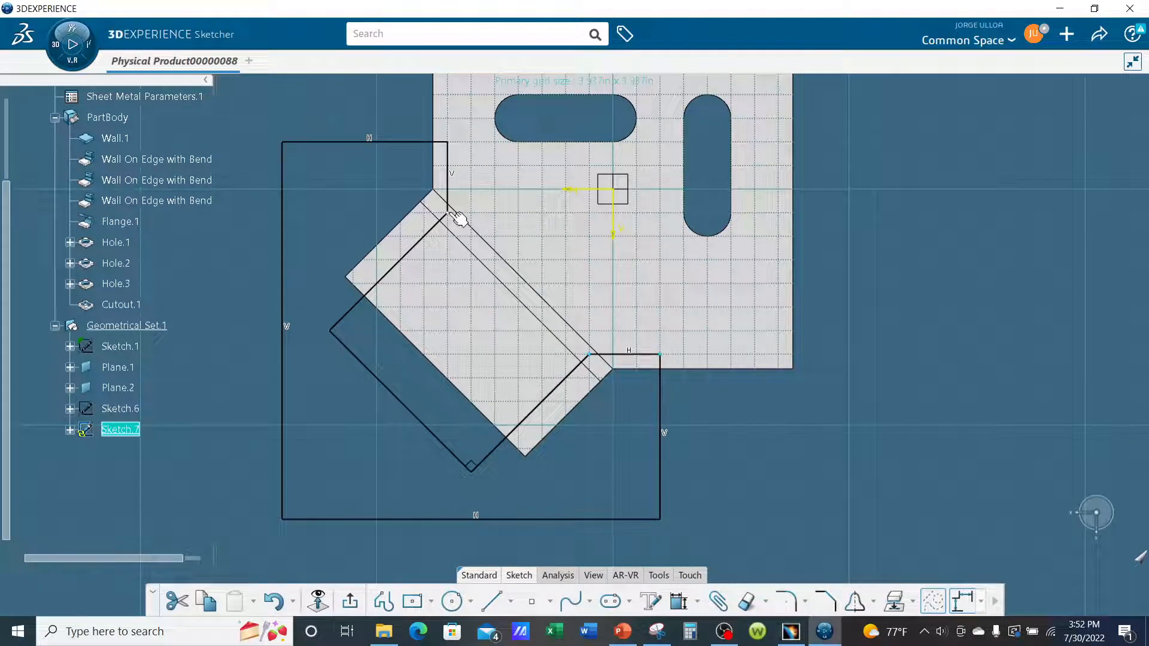
left_click(450, 144, "ctrl")
left_click(786, 601)
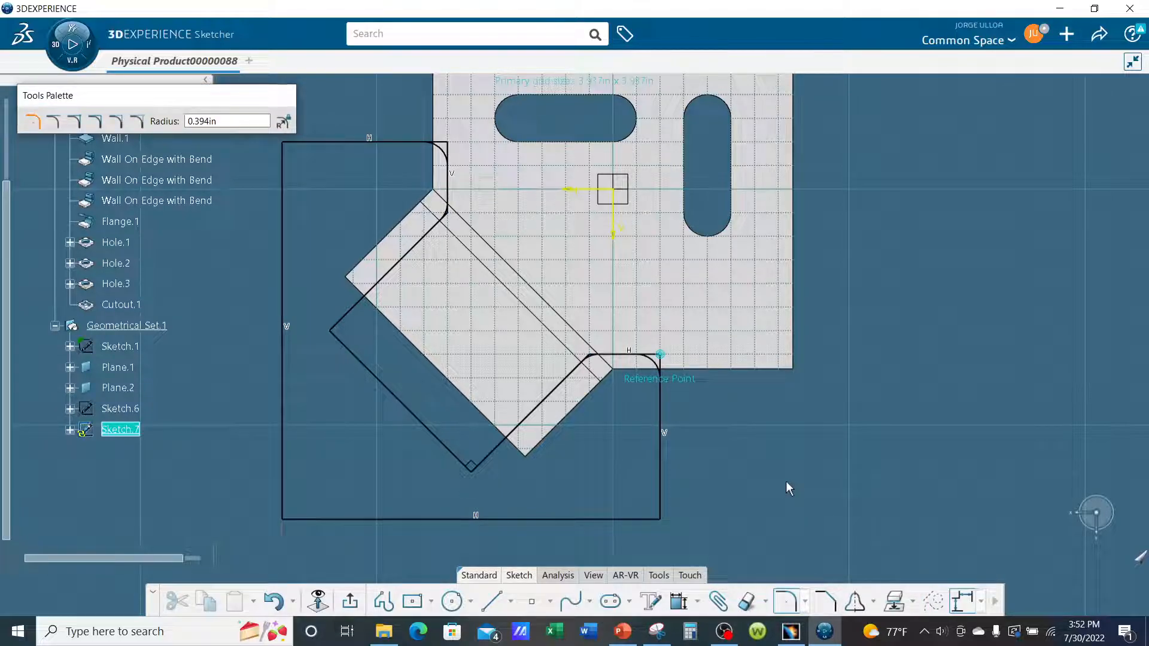
left_click_drag(228, 121, 185, 122)
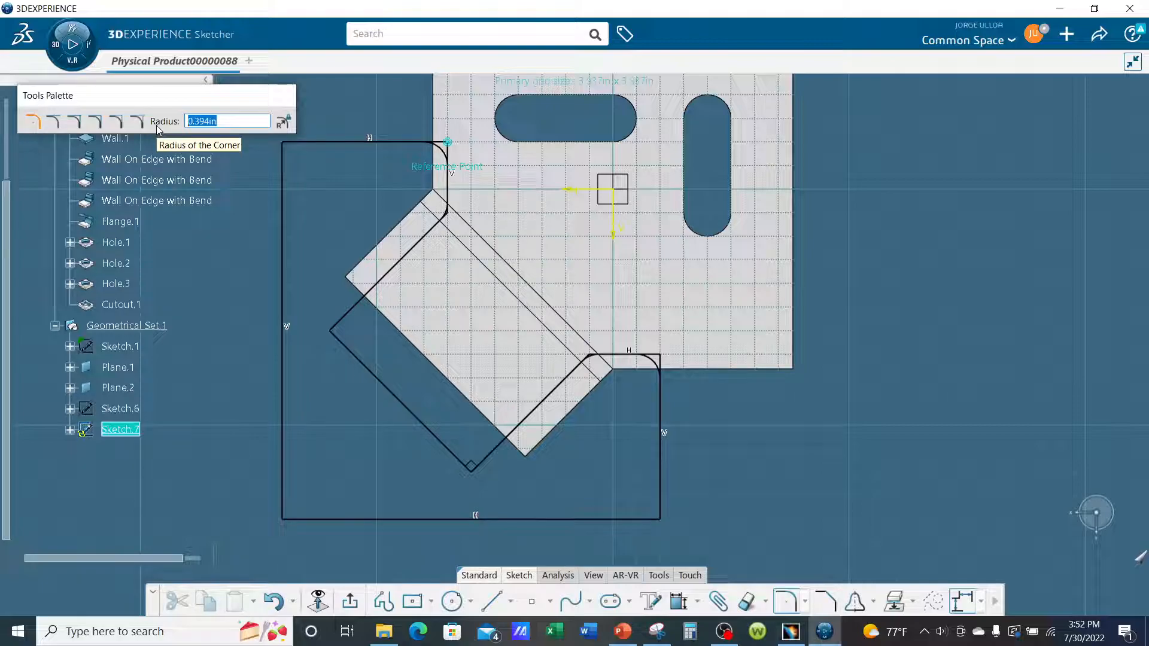
type(".5")
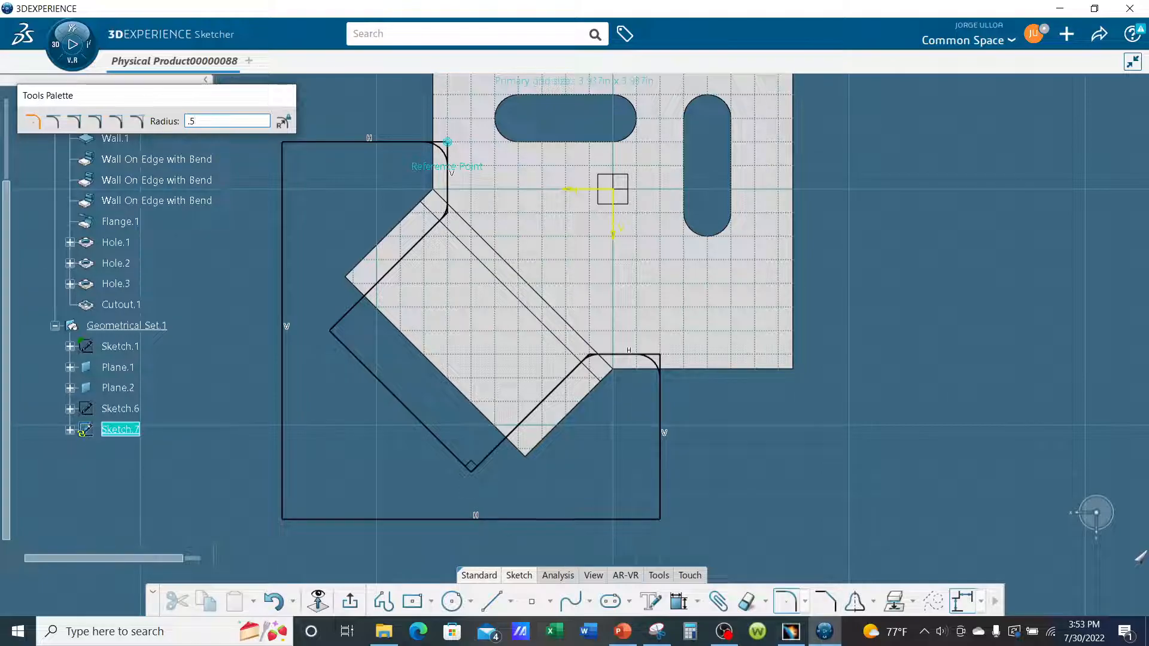
key("Return")
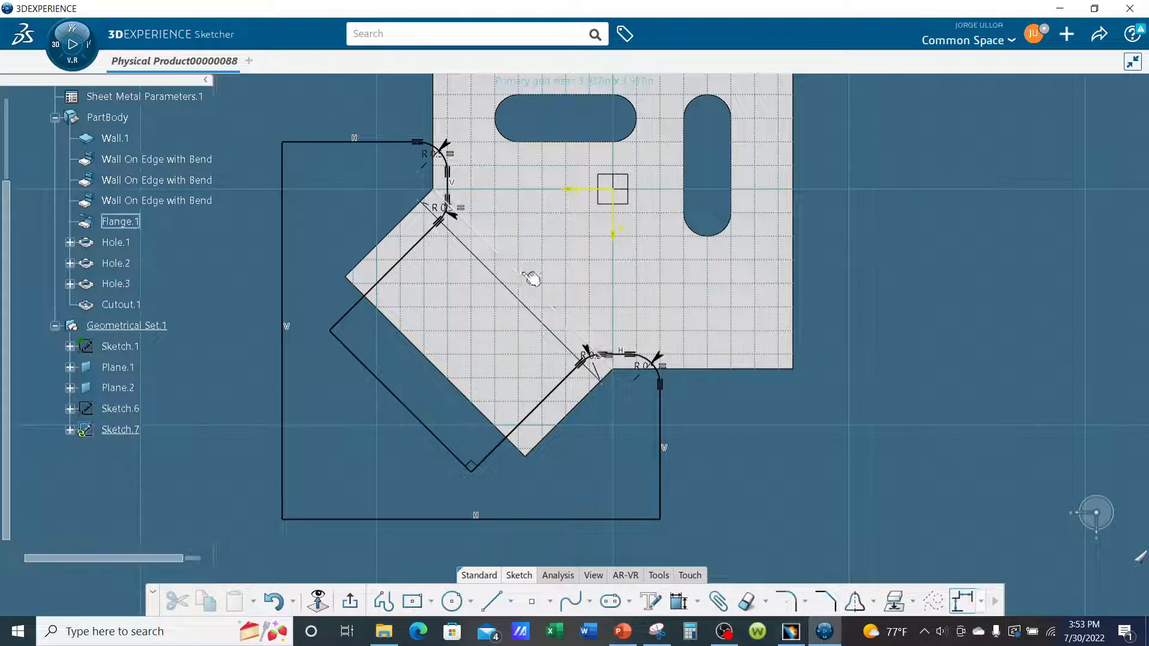
- Set the radius shared by the four rounded profile corners to 0.375 in and leave the sketch
double_click(644, 376)
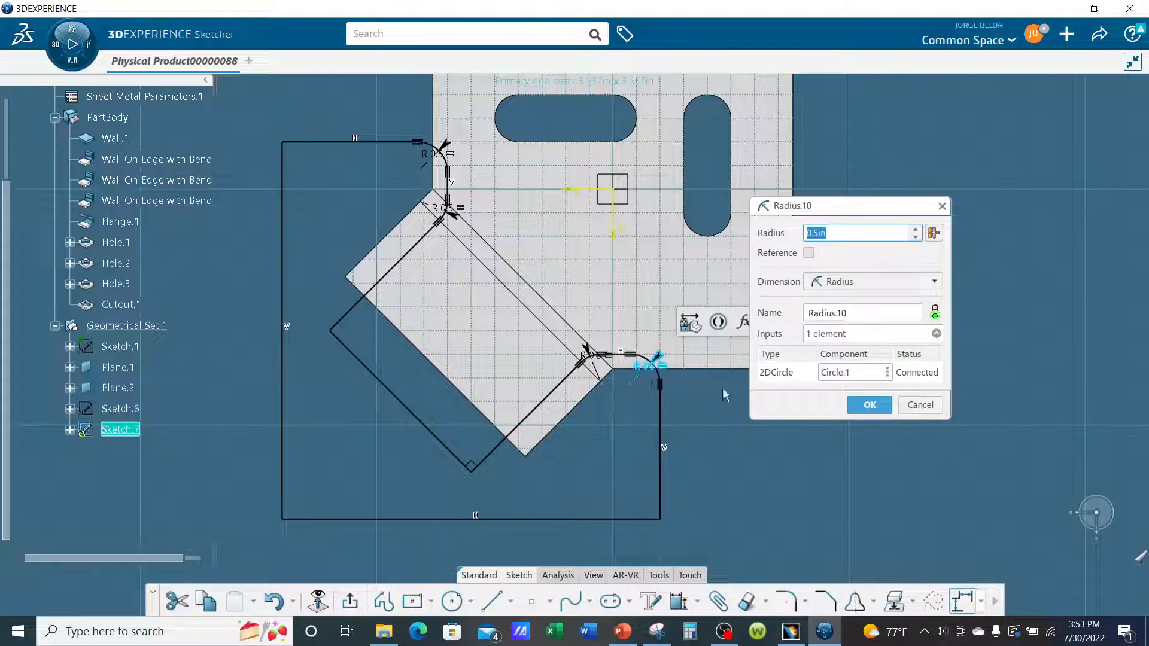
type(".375")
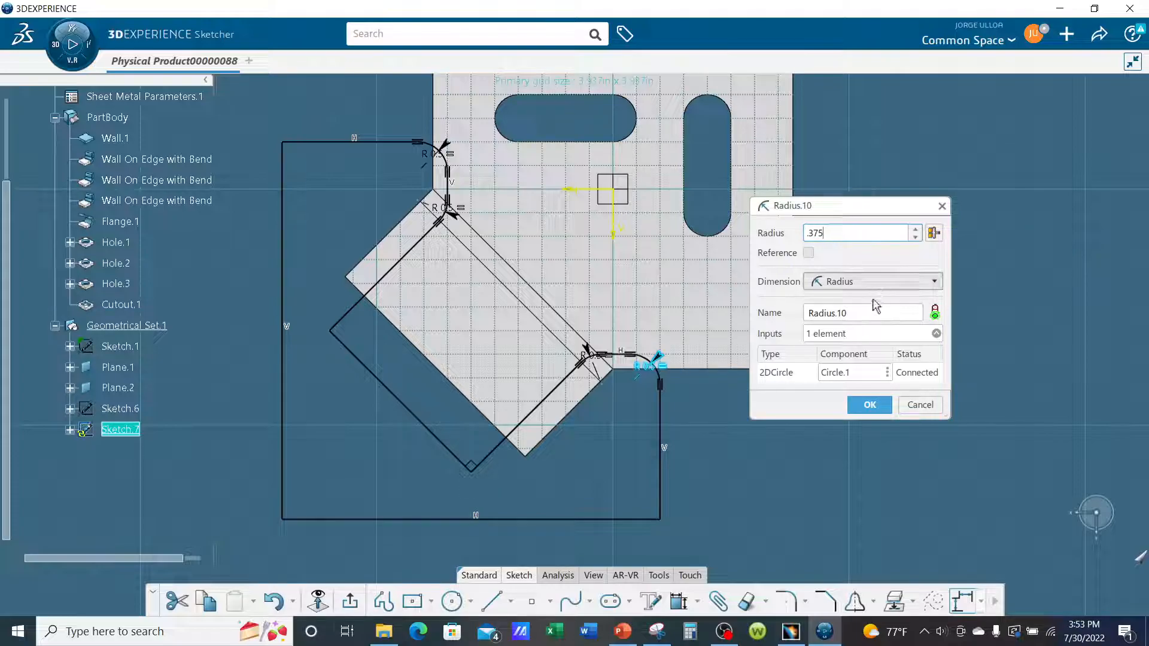
left_click(870, 405)
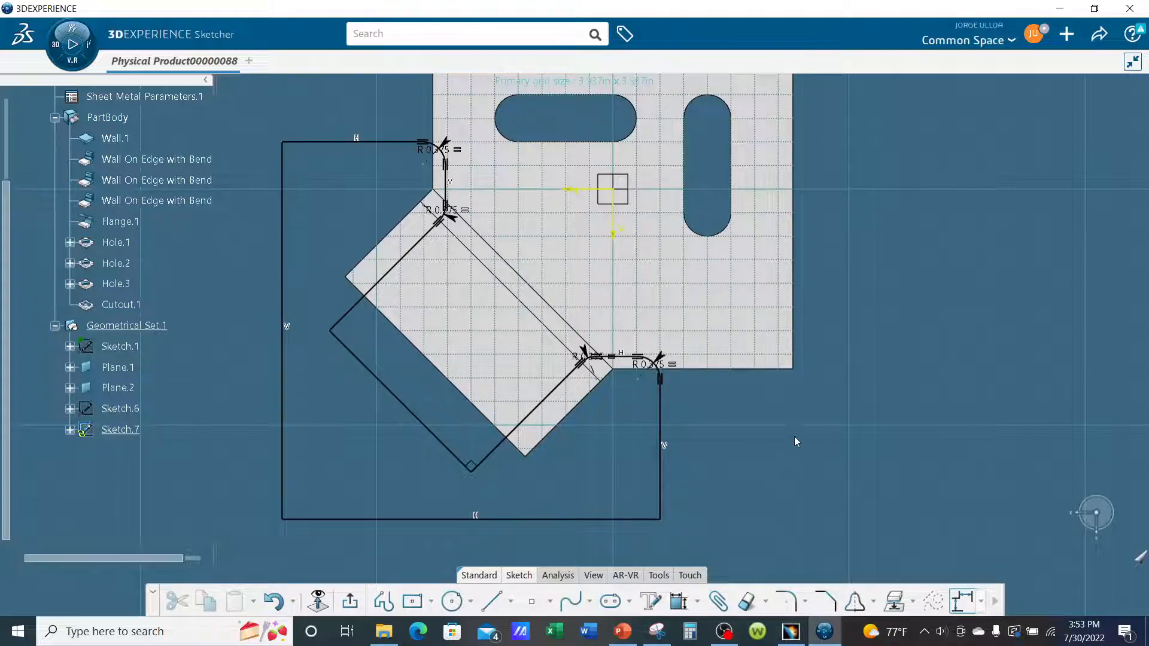
scroll(797, 441, "up", 10)
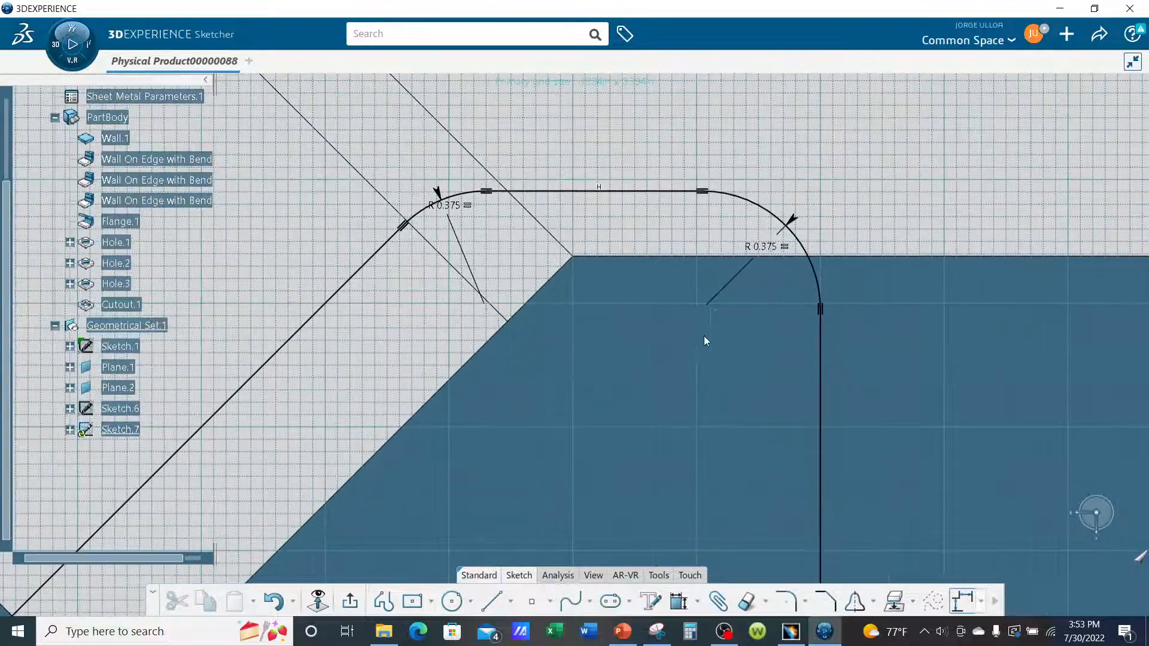
middle_click_drag(741, 349, 763, 414)
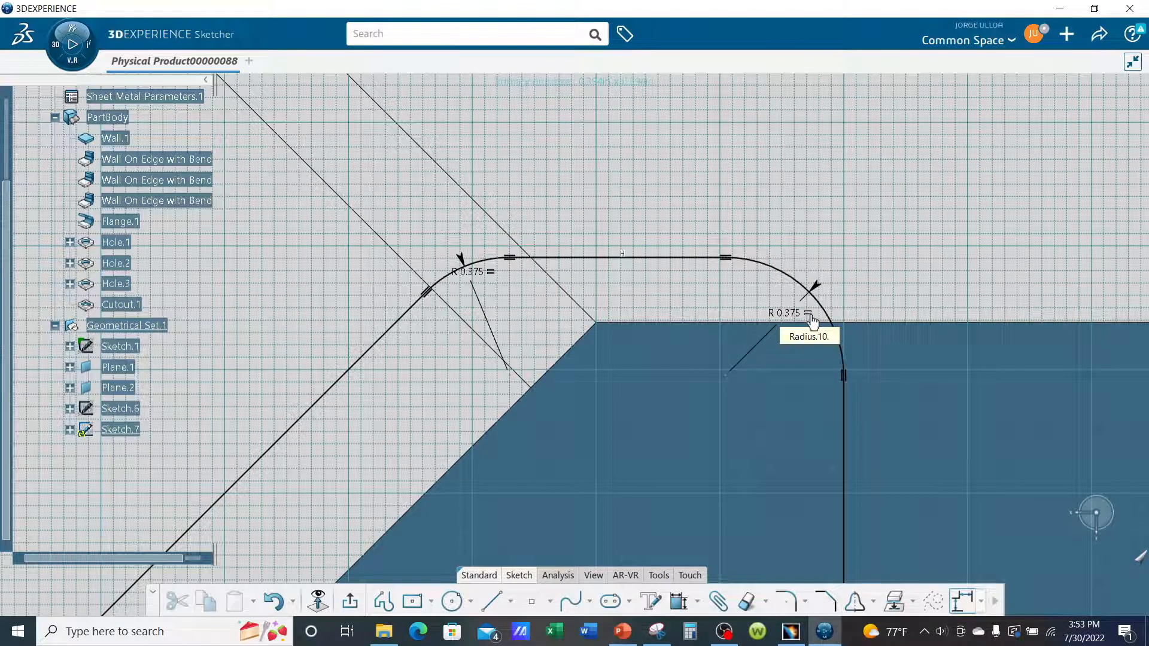
middle_click_drag(705, 388, 700, 481, "ctrl")
mouse_move(594, 348)
middle_mouse_down()
mouse_move(765, 395)
mouse_move(769, 456)
mouse_move(841, 449)
mouse_move(792, 435)
middle_mouse_up()
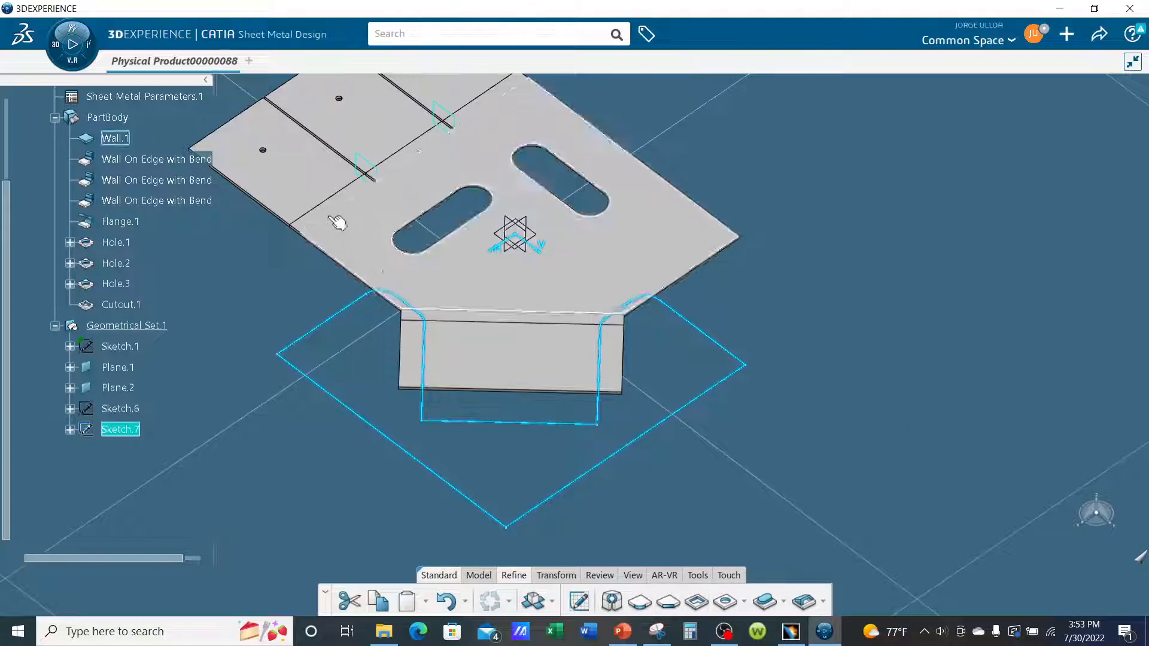
- Make PartBody the work object and preview a standard cutout of Sketch.7 with both limits up to next and its direction inverted
right_click(127, 119)
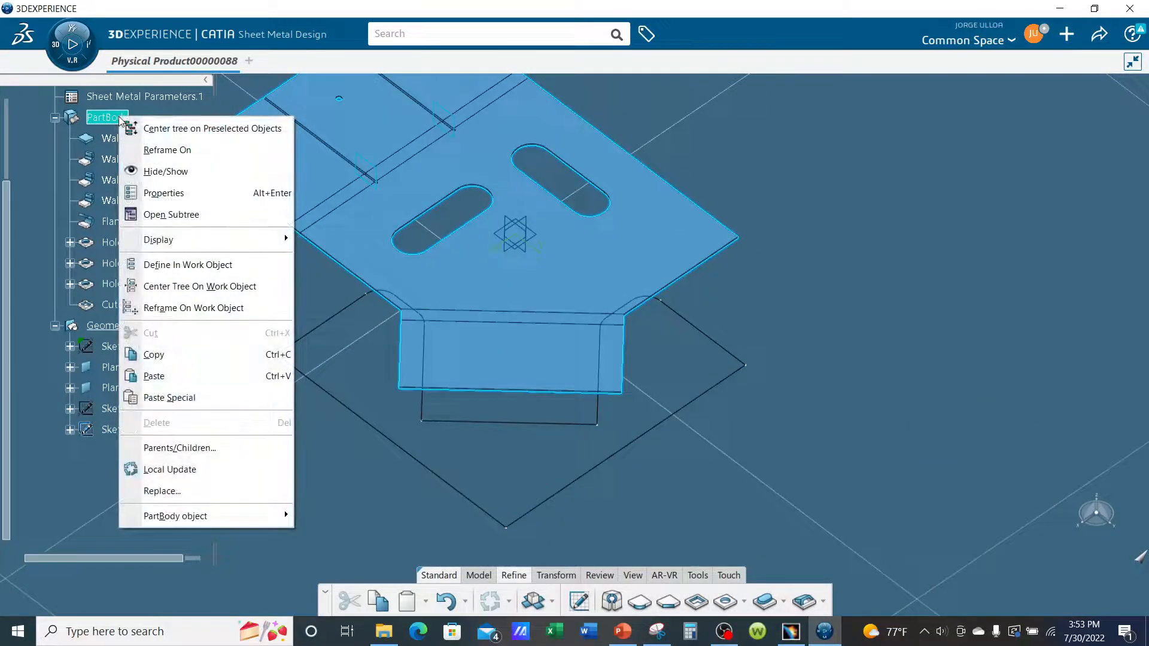
left_click(183, 265)
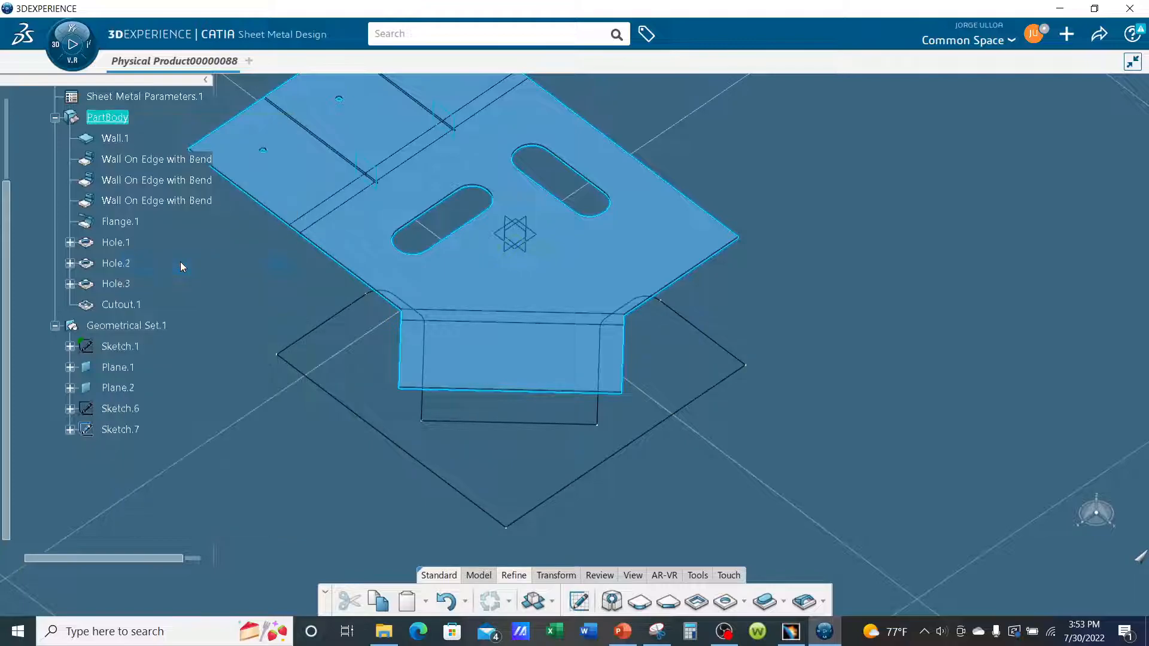
left_click(817, 342)
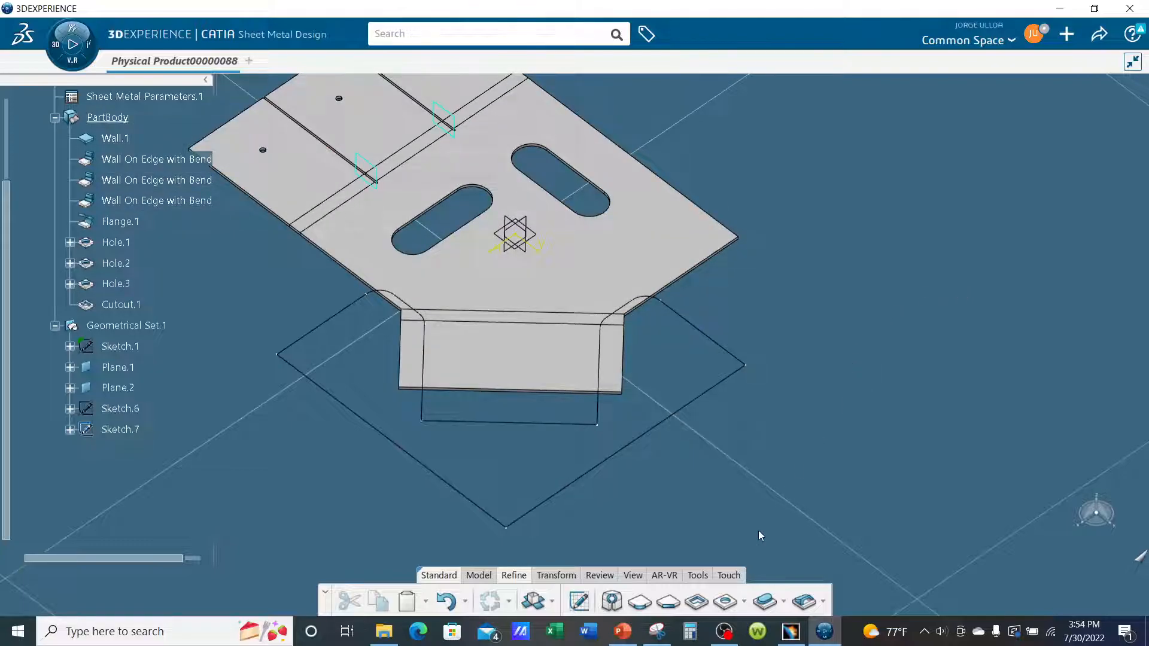
left_click(696, 604)
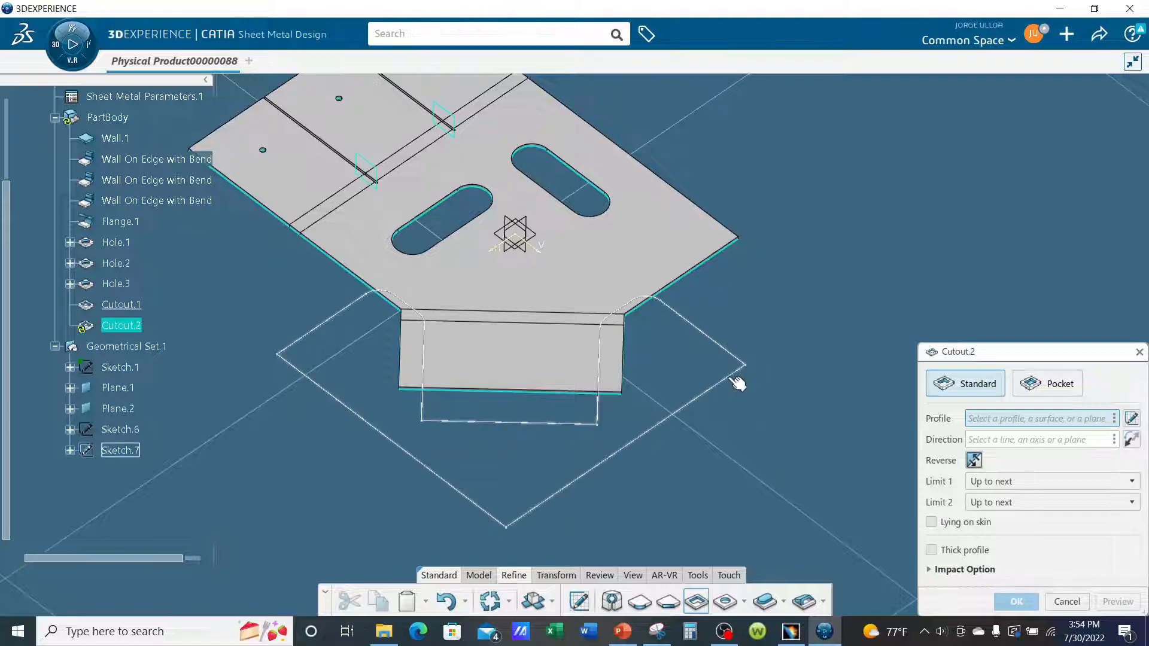
left_click(741, 386)
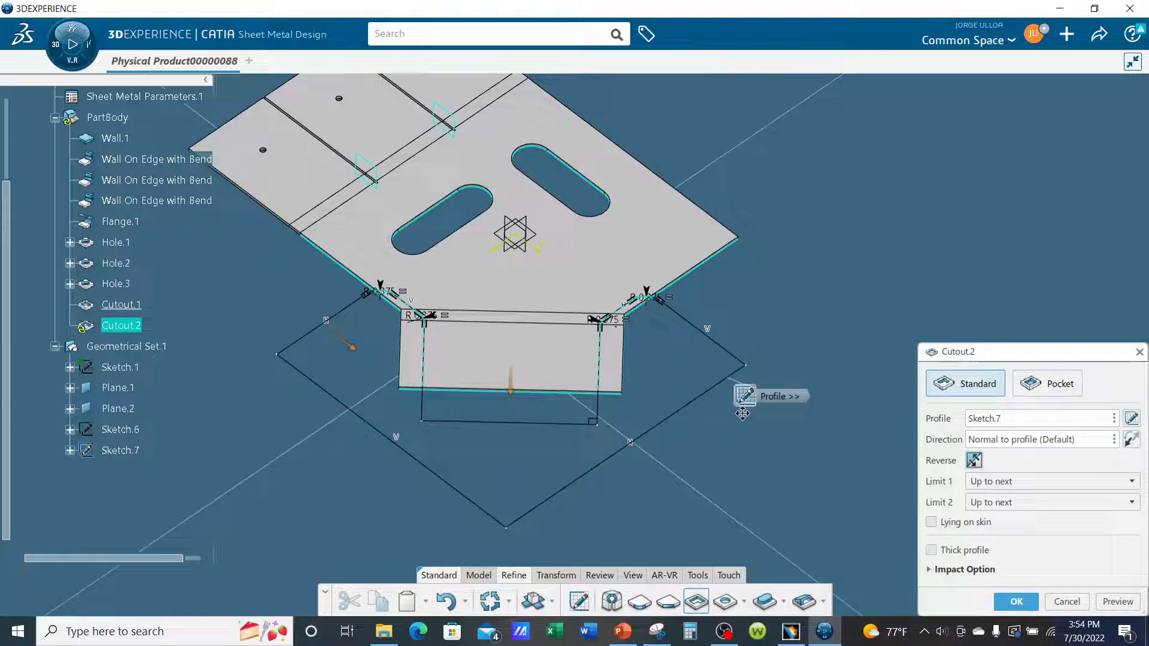
left_click(1115, 602)
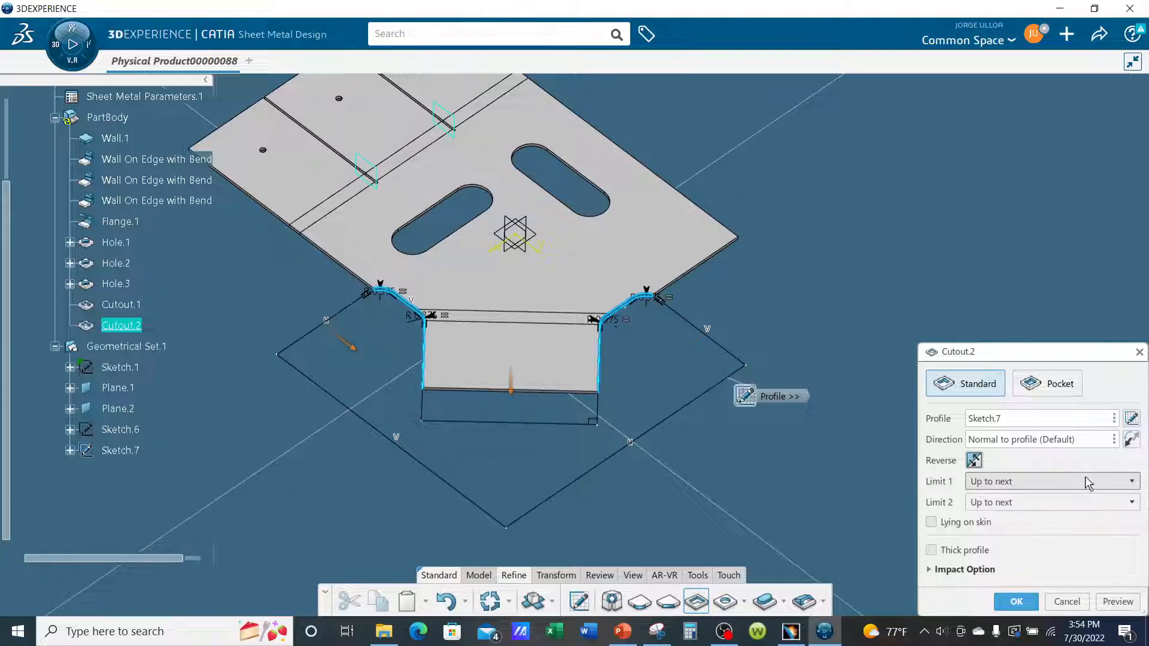
left_click(1131, 443)
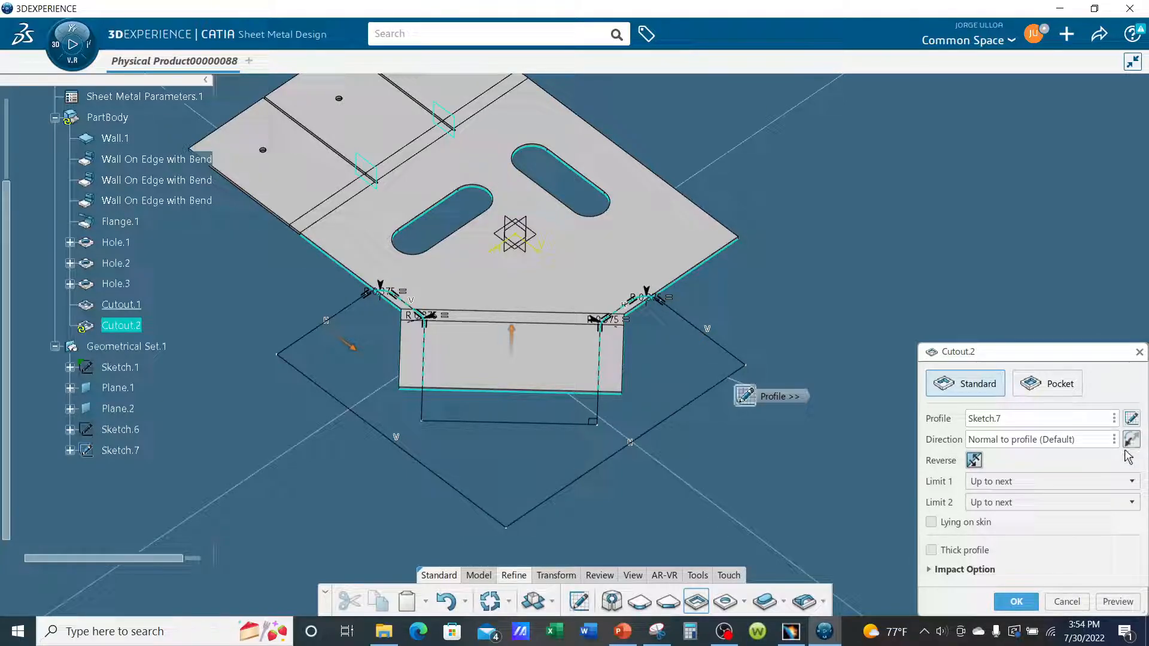
left_click(1118, 601)
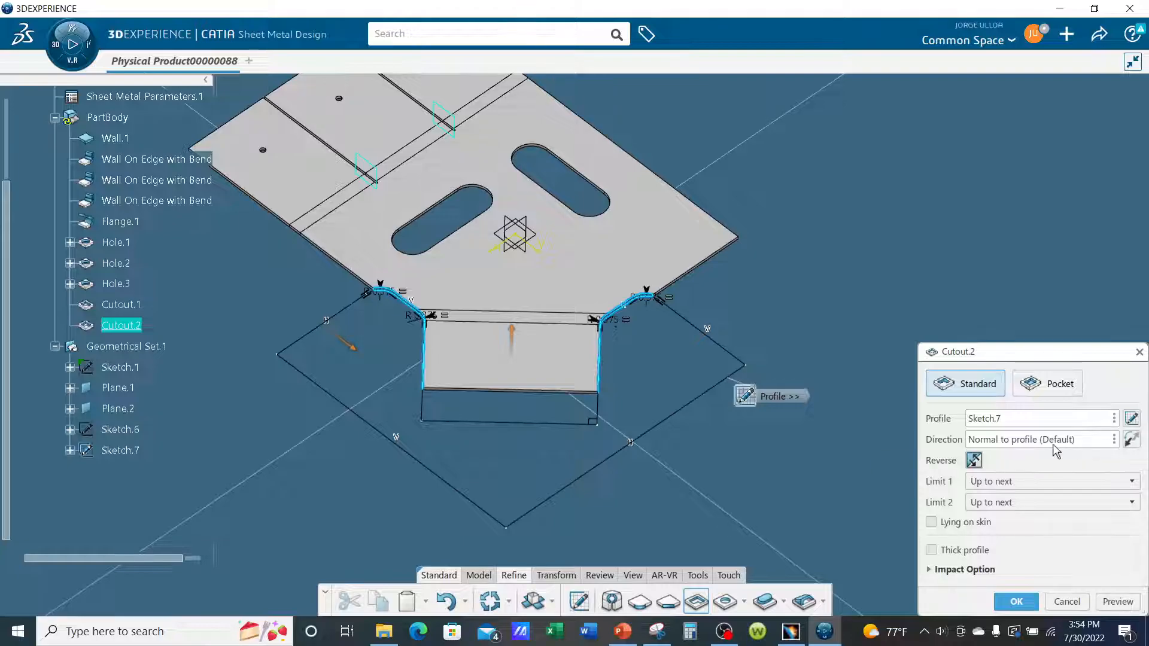
- Try the cutout with the opposite side of the profile removed, and restore the original side
left_click(975, 460)
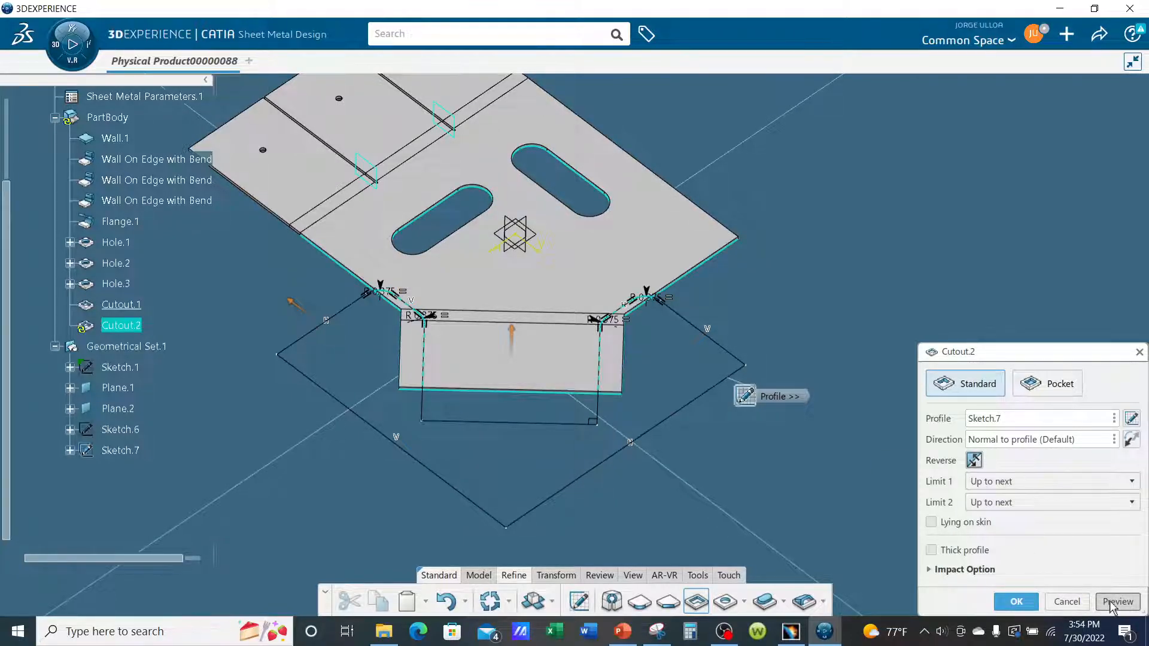
left_click(1110, 604)
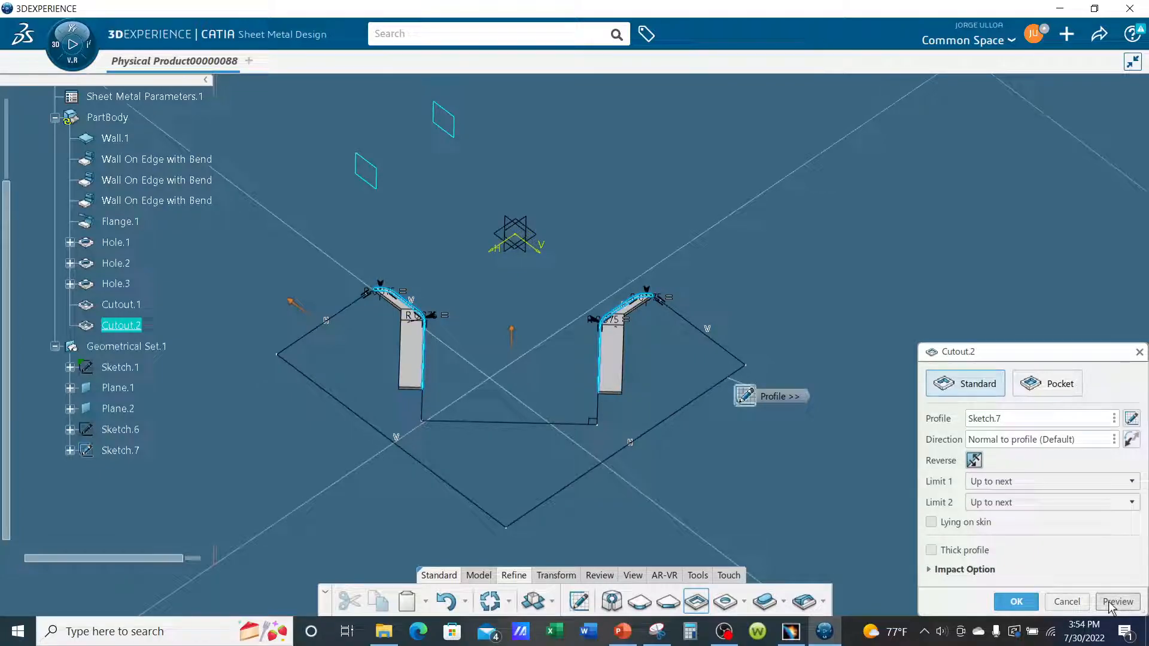
left_click(974, 460)
left_click(1117, 601)
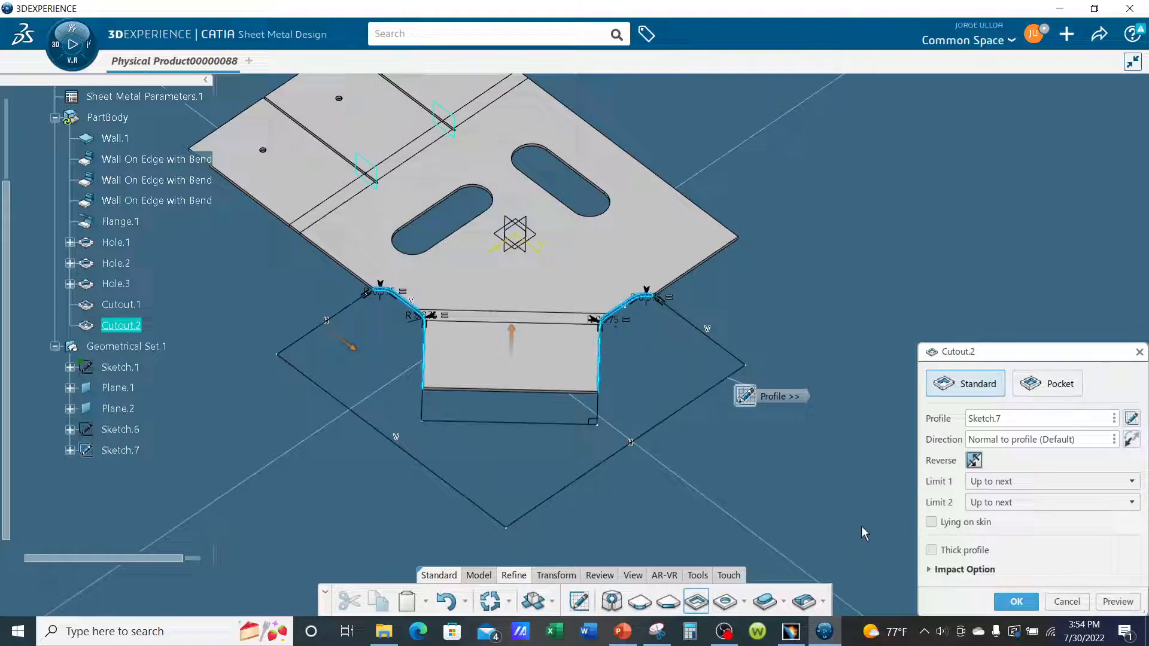
- Complete the cutout that trims the flange ends and fold the part back from its flat pattern
left_click(1016, 601)
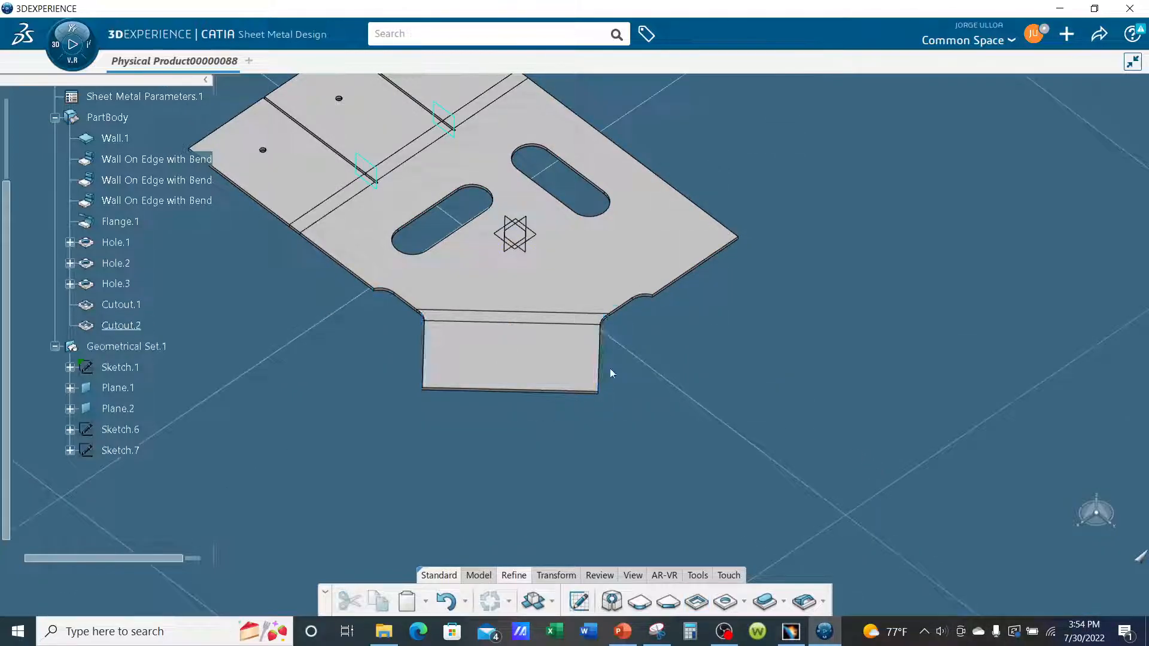
scroll(649, 380, "up", 5)
middle_click_drag(814, 528, 804, 415)
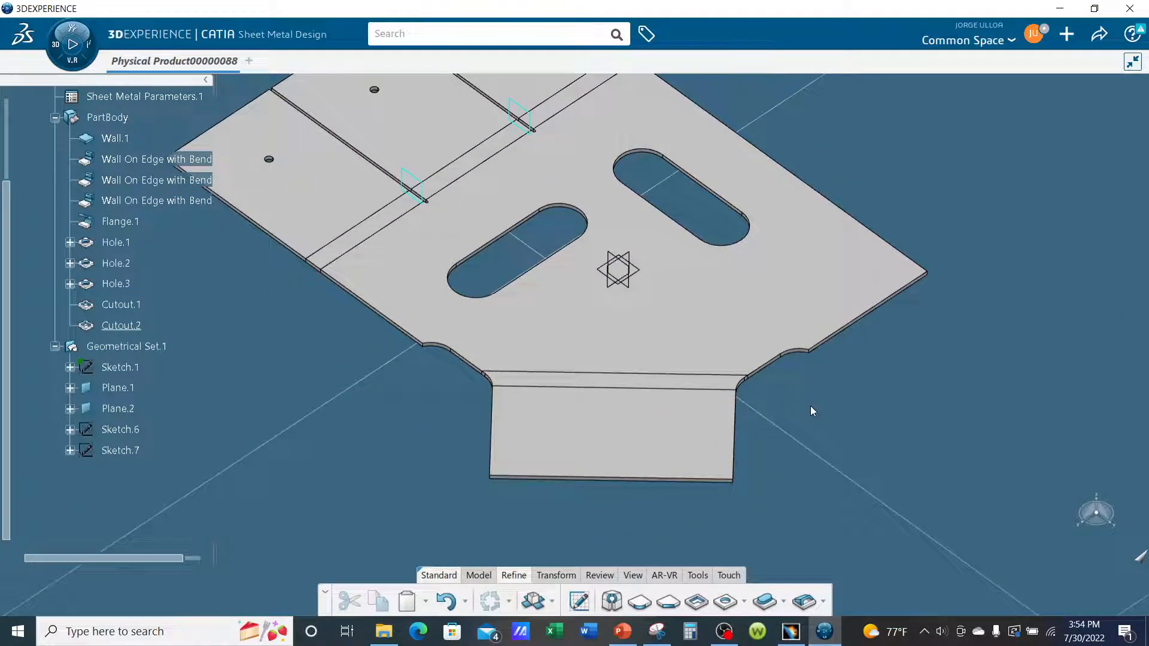
middle_click_drag(623, 469, 724, 472)
scroll(808, 481, "down", 1)
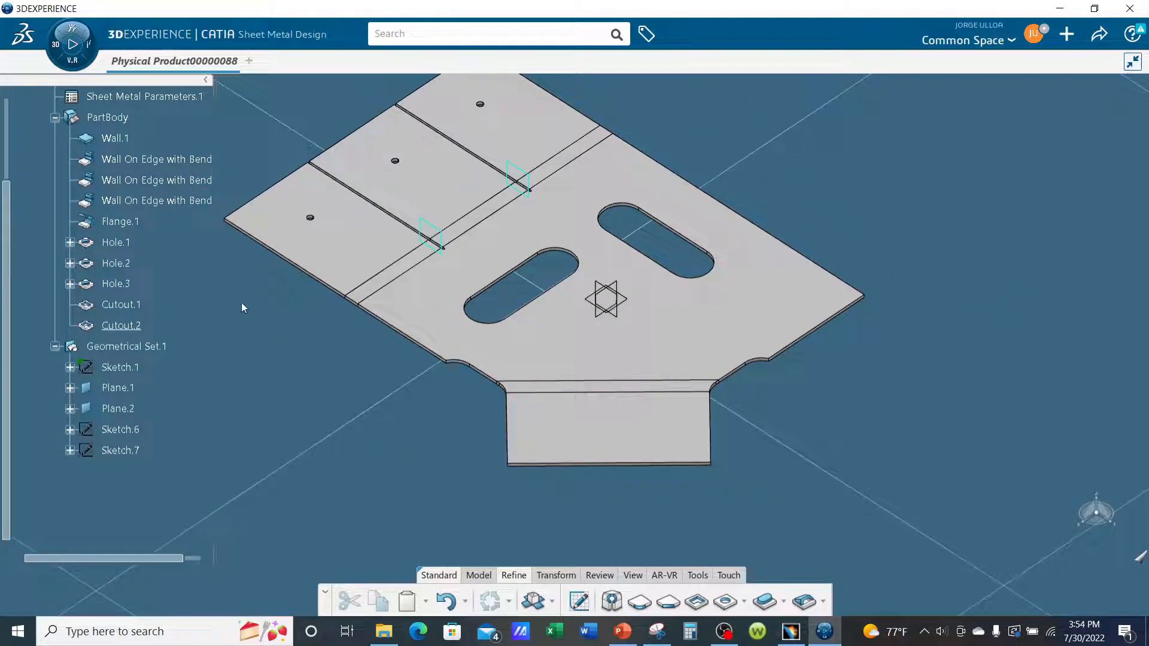
left_click(533, 601)
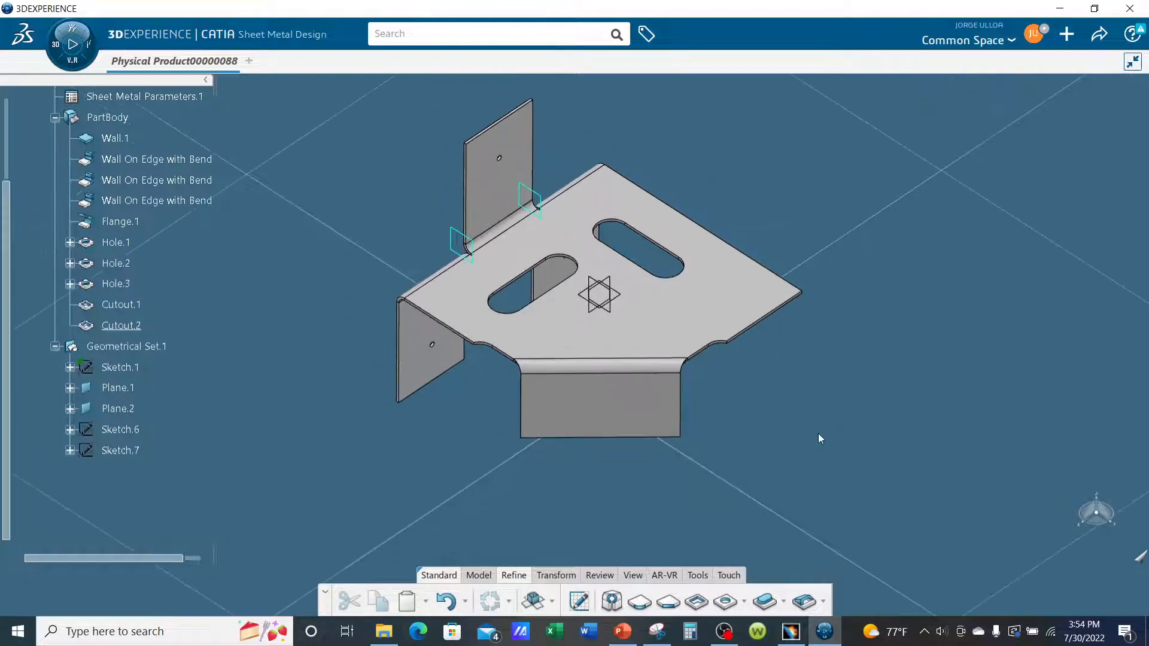
middle_click_drag(691, 432, 725, 402)
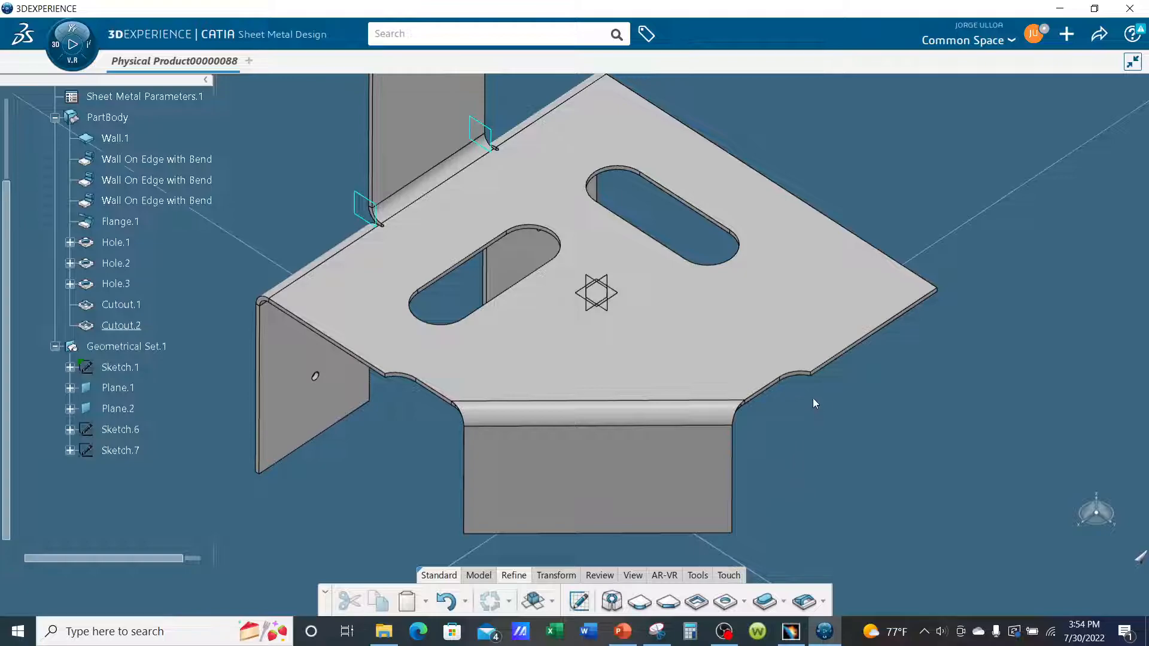
middle_click_drag(699, 482, 646, 494)
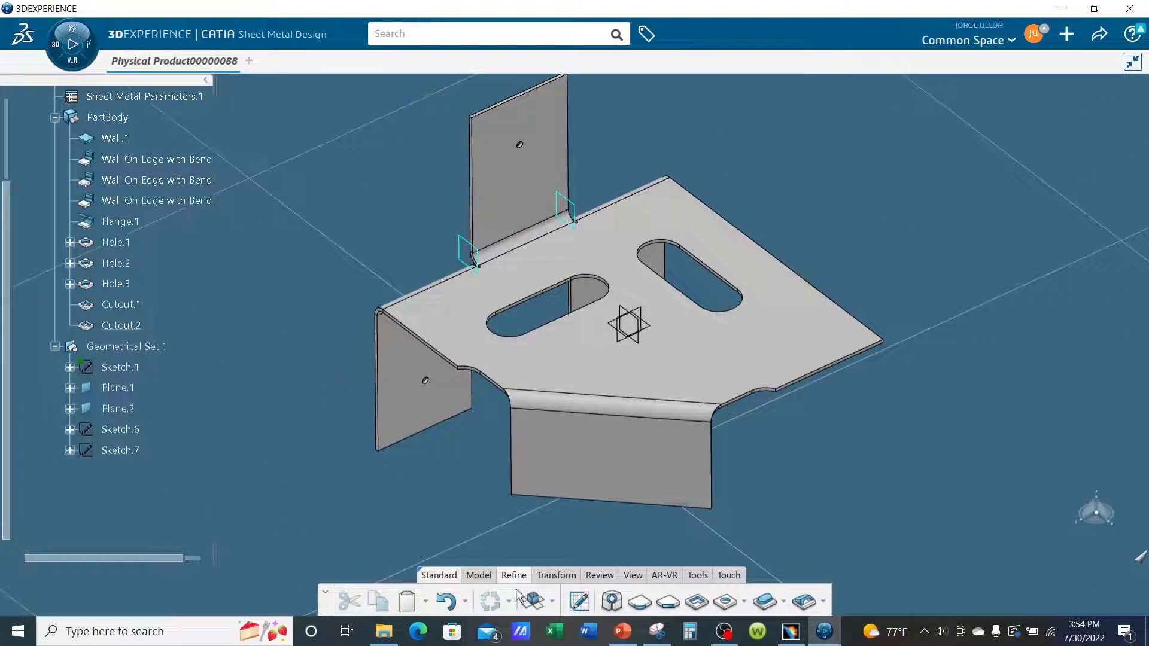
left_click(533, 602)
left_click(533, 602)
- Chamfer the base wall's free outer corner with a length of 1 in at 45 degrees
middle_click_drag(470, 404, 947, 448)
middle_click_drag(784, 419, 653, 347)
left_click(666, 603)
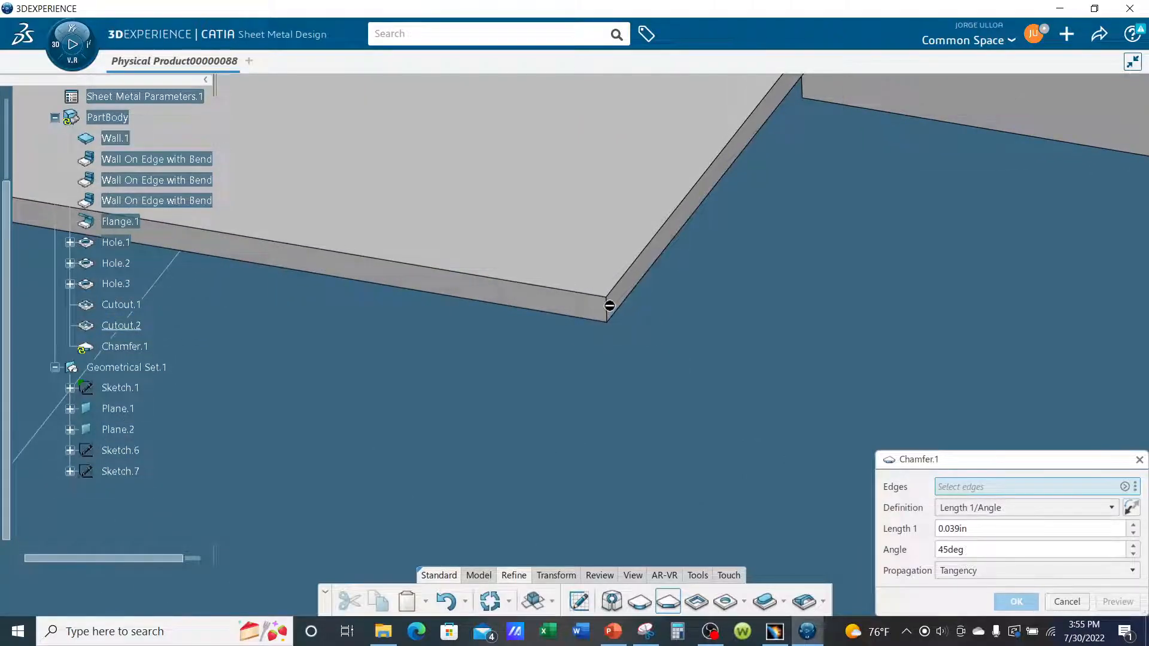
left_click(610, 308)
double_click(984, 528)
type("1")
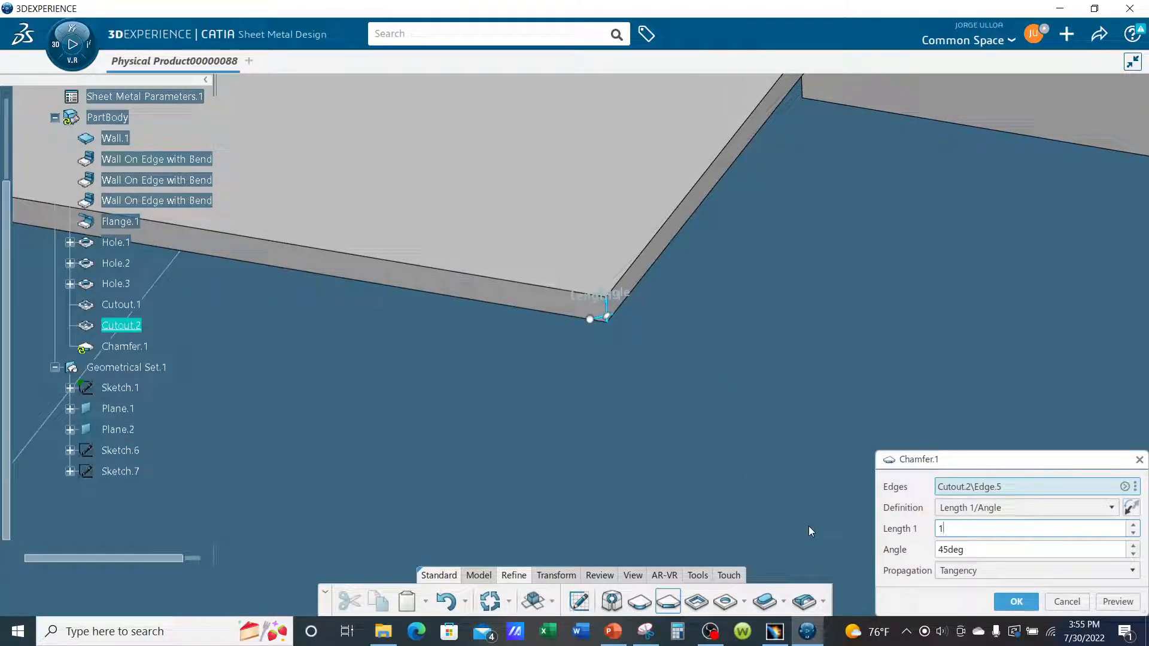
left_click(1016, 602)
- Round the eight free corners of the three rear walls and the corner flange with a 0.5 in radius Corner
scroll(725, 386, "down", 5)
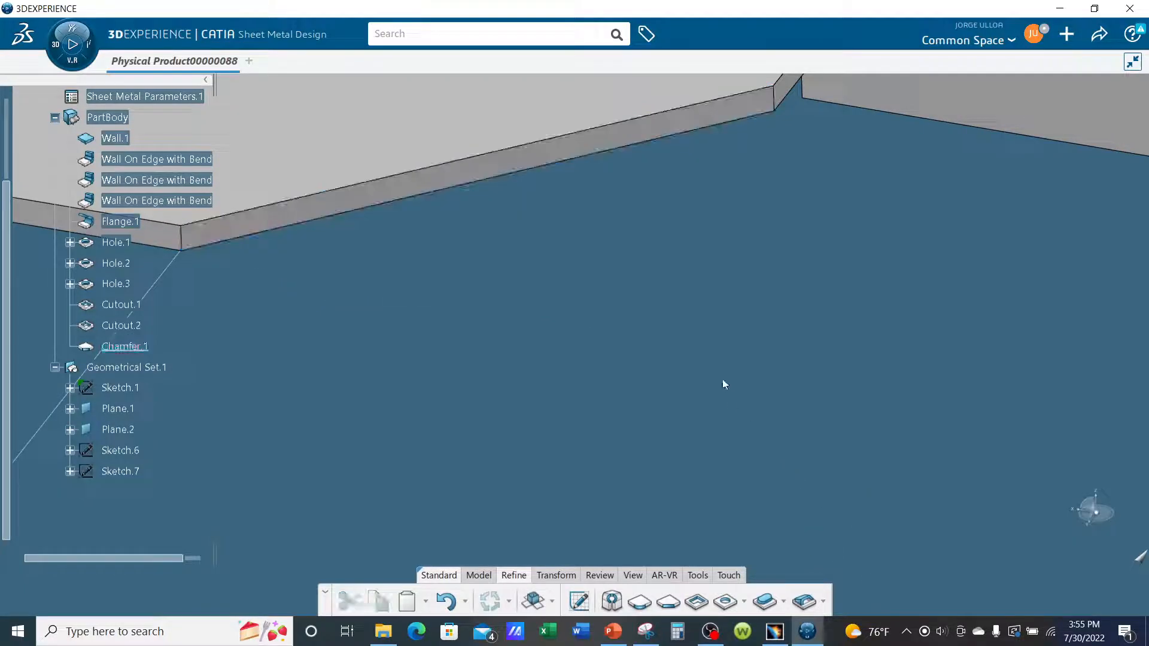
middle_click_drag(556, 461, 740, 246)
middle_click_drag(740, 287, 712, 278)
left_click(714, 278)
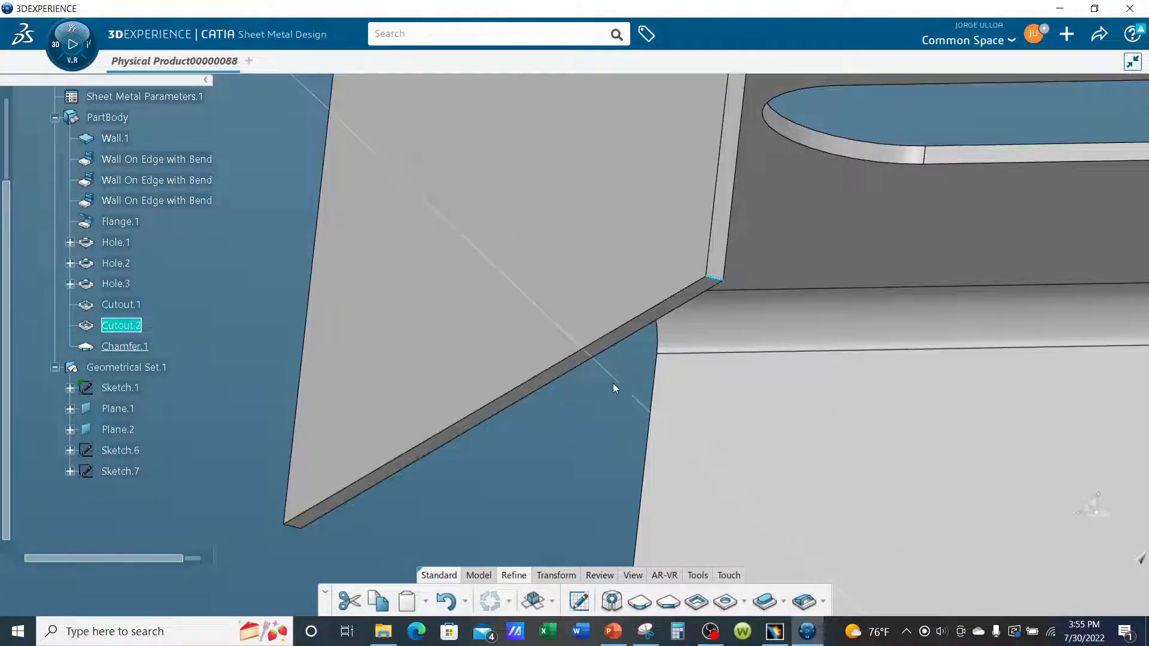
left_click(293, 528, "ctrl")
middle_click_drag(575, 472, 703, 113)
left_click(681, 114, "ctrl")
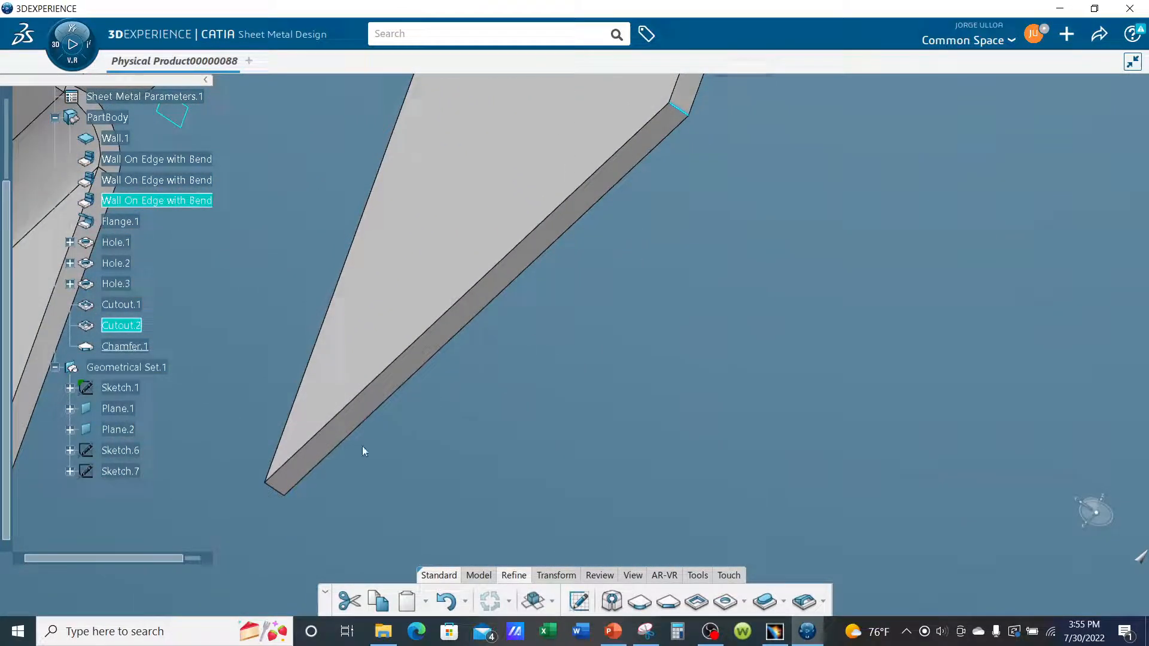
left_click(280, 493, "ctrl")
middle_click_drag(428, 468, 786, 288)
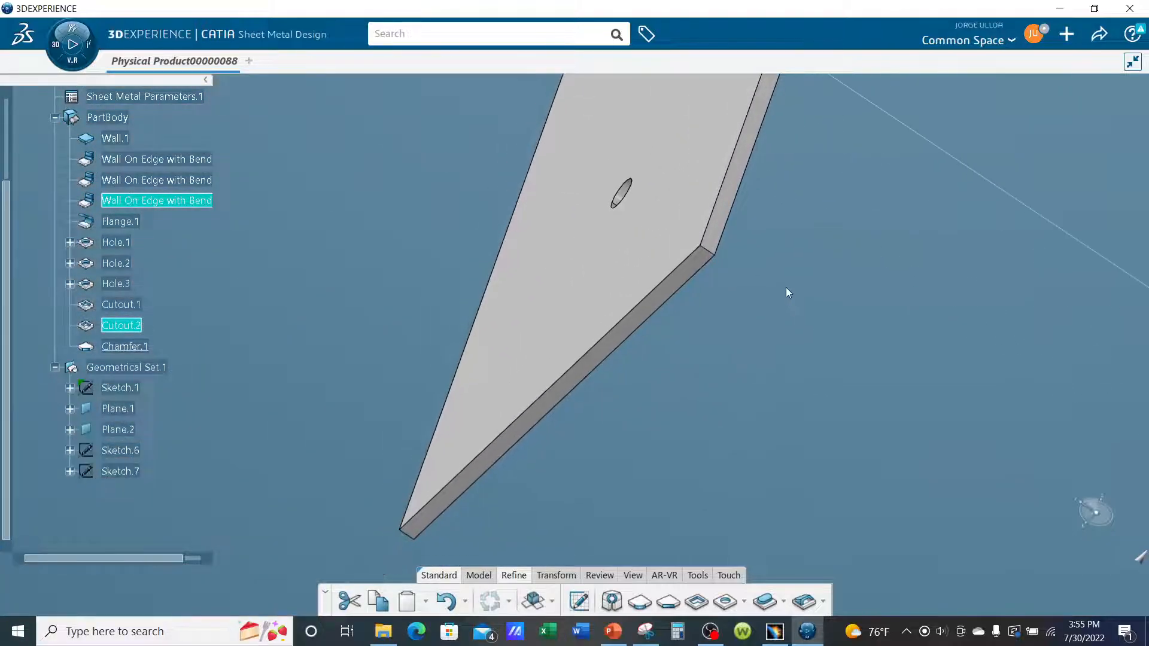
left_click(712, 252, "ctrl")
left_click(408, 535, "ctrl")
middle_click_drag(726, 469, 931, 300)
left_click(956, 244, "ctrl")
middle_click_drag(881, 164, 860, 232)
left_click(488, 110, "ctrl")
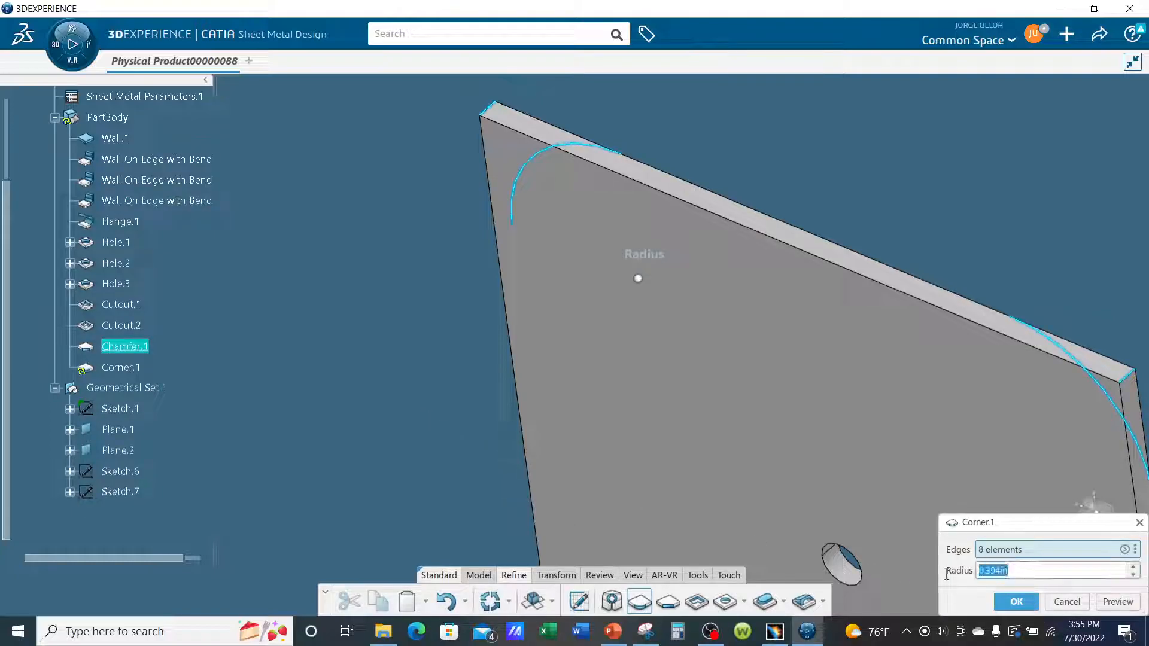
left_click_drag(1060, 529, 789, 180)
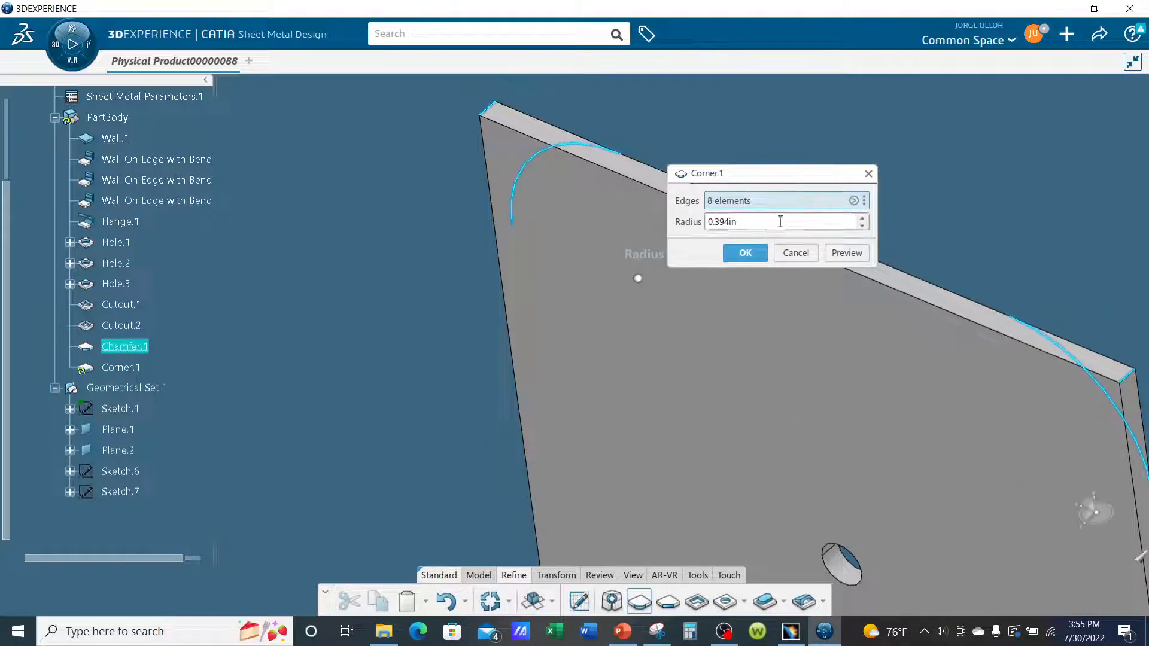
left_click_drag(776, 221, 702, 222)
type(".5")
key("Return")
left_click(1035, 187)
middle_click_drag(1036, 187, 852, 468, "ctrl")
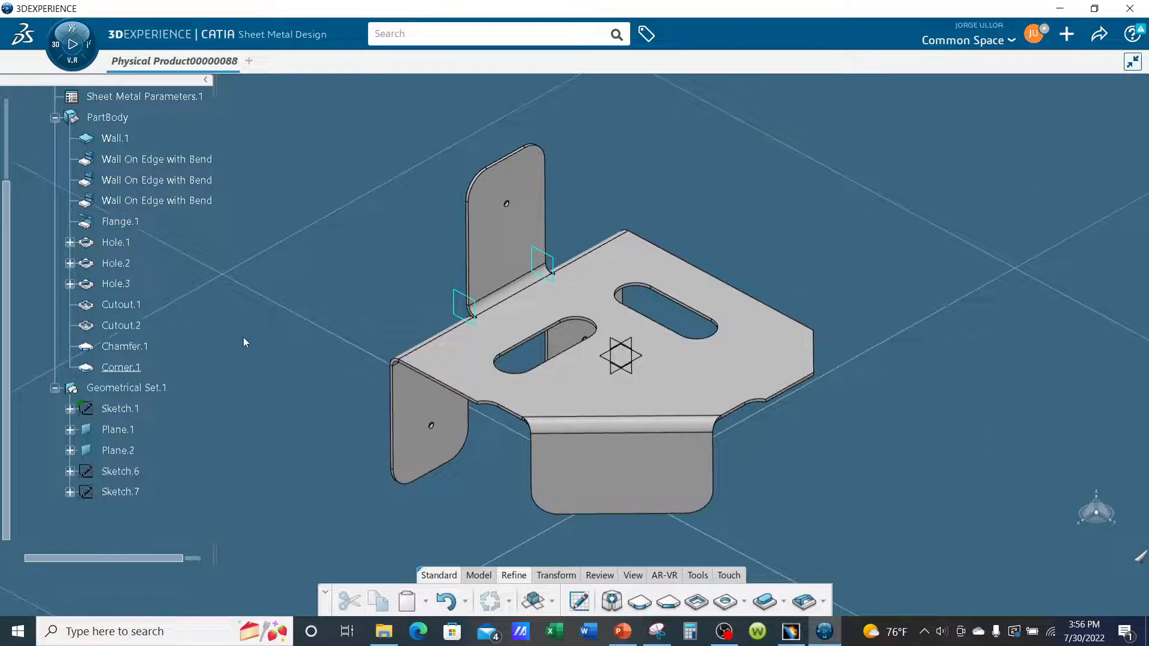
- Hide Geometrical Set.1 and collapse the PartBody and Geometrical Set.1 branches in the tree
right_click(139, 386)
left_click(172, 262)
left_click(54, 118)
left_click(54, 139)
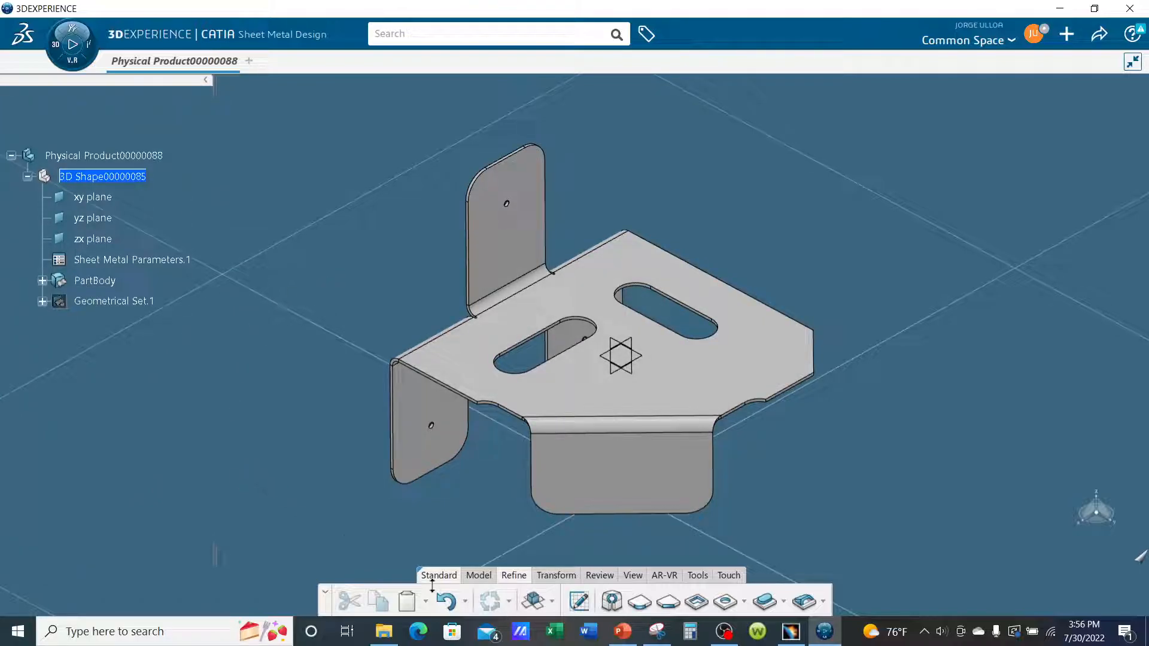
- Unfold the part to its flat pattern and fold it back, twice, to compare both states
left_click(533, 600)
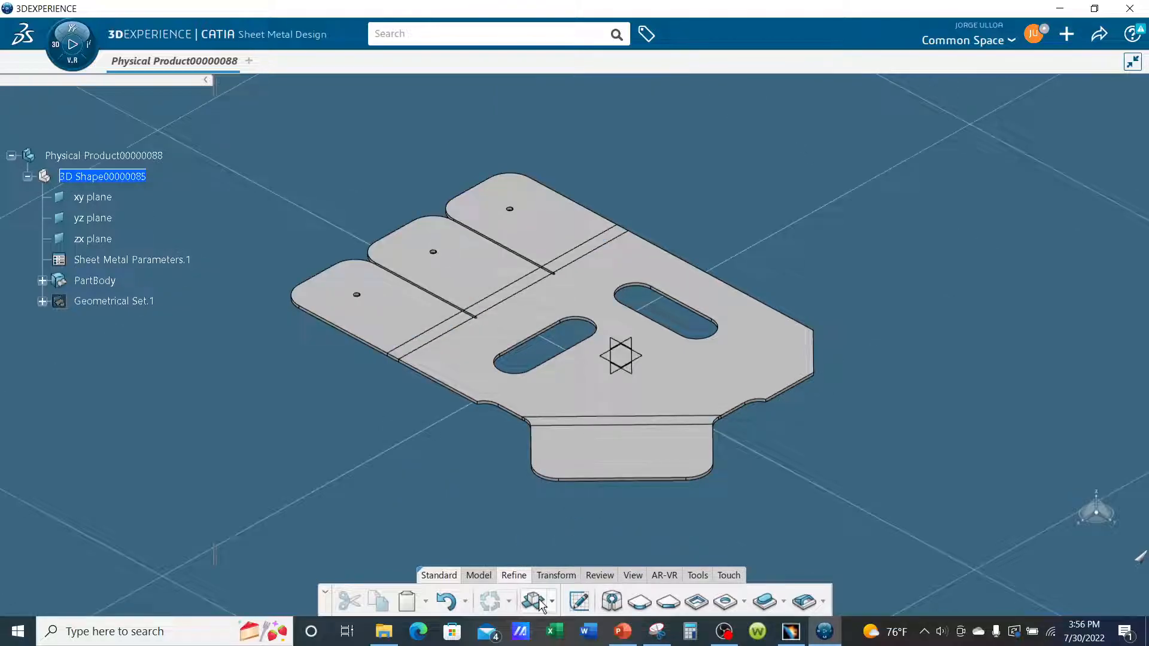
left_click(541, 604)
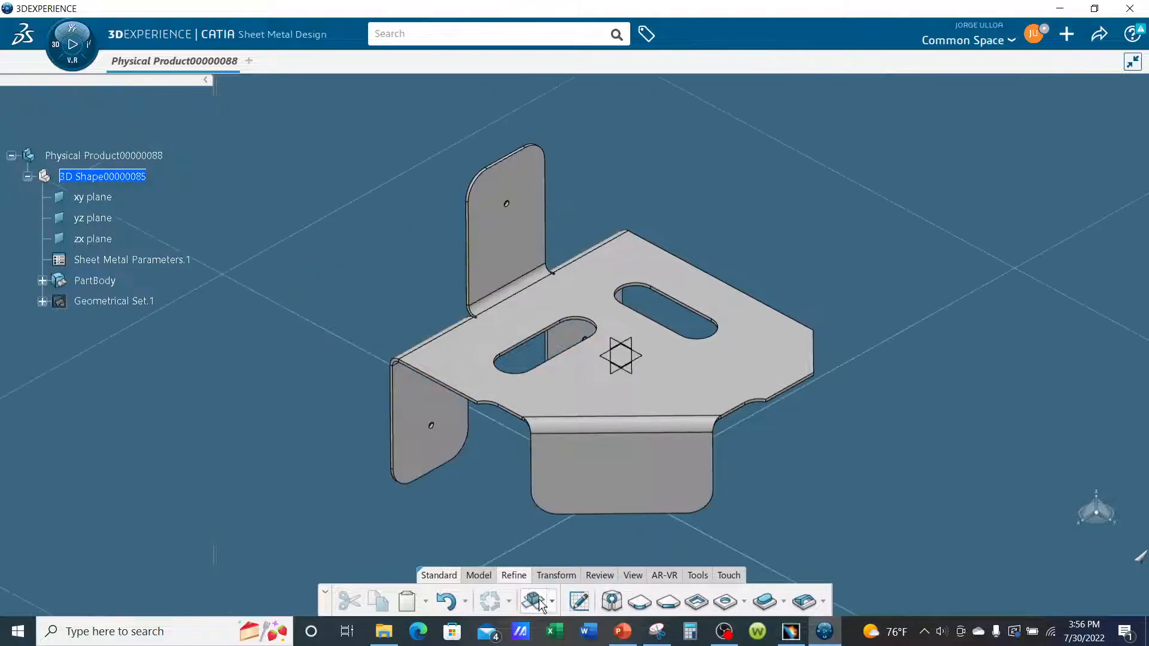
left_click(540, 604)
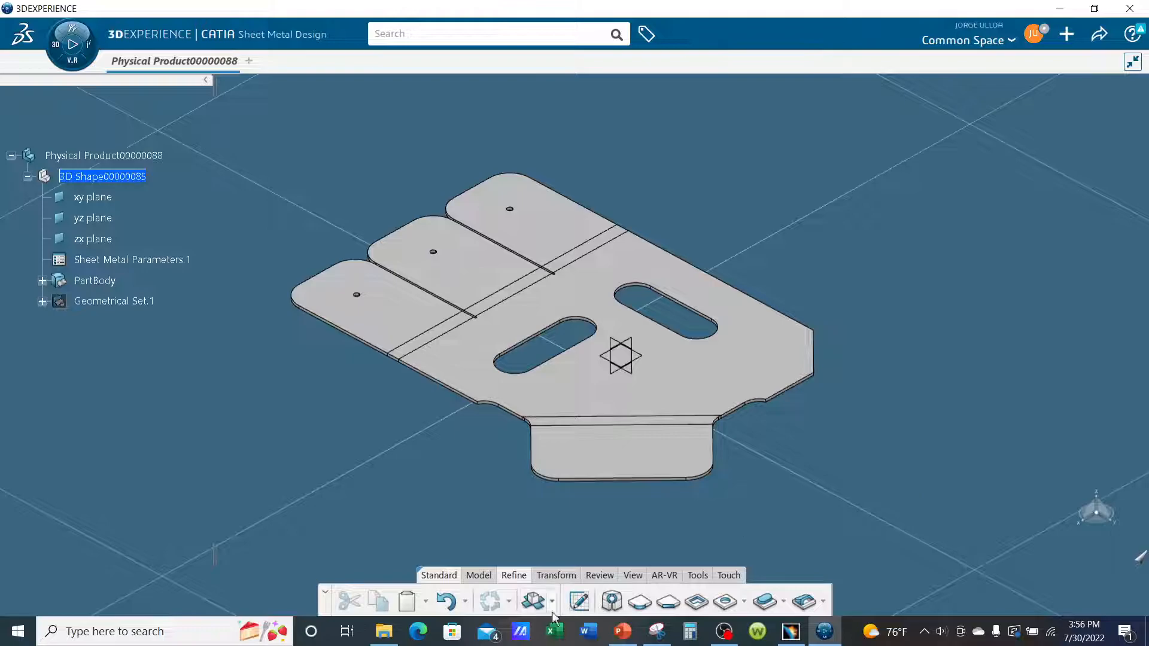
left_click(533, 601)
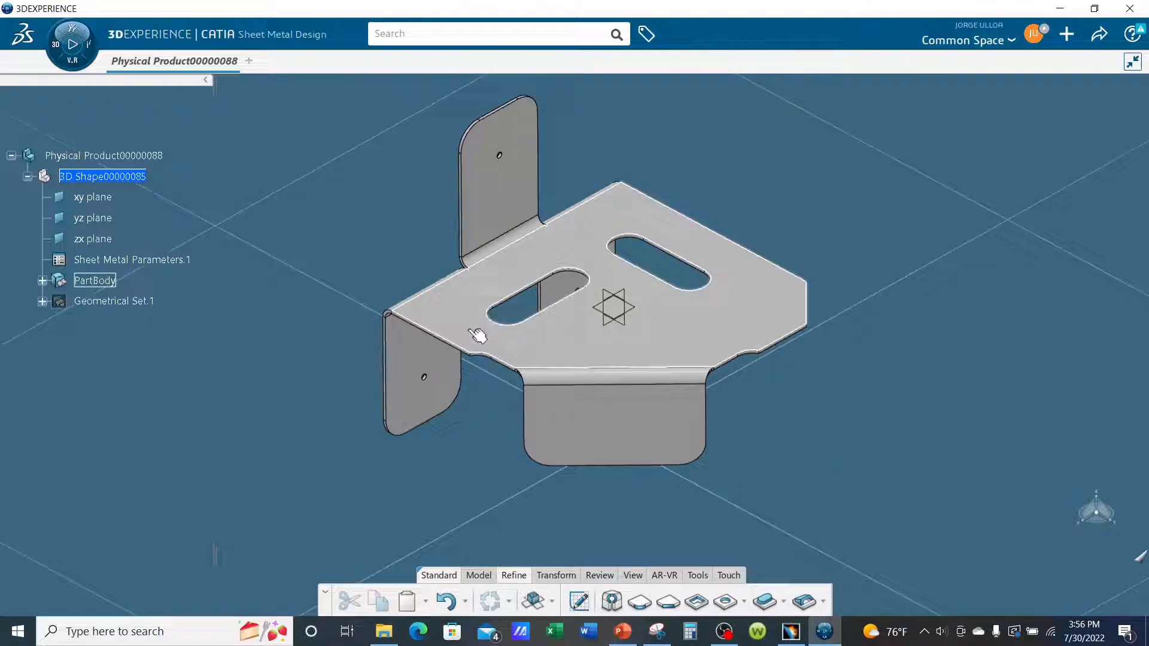
- Check the minimum bend radius table in PowerPoint, return to 3DEXPERIENCE, and inspect the bends of the rear walls
left_click(623, 631)
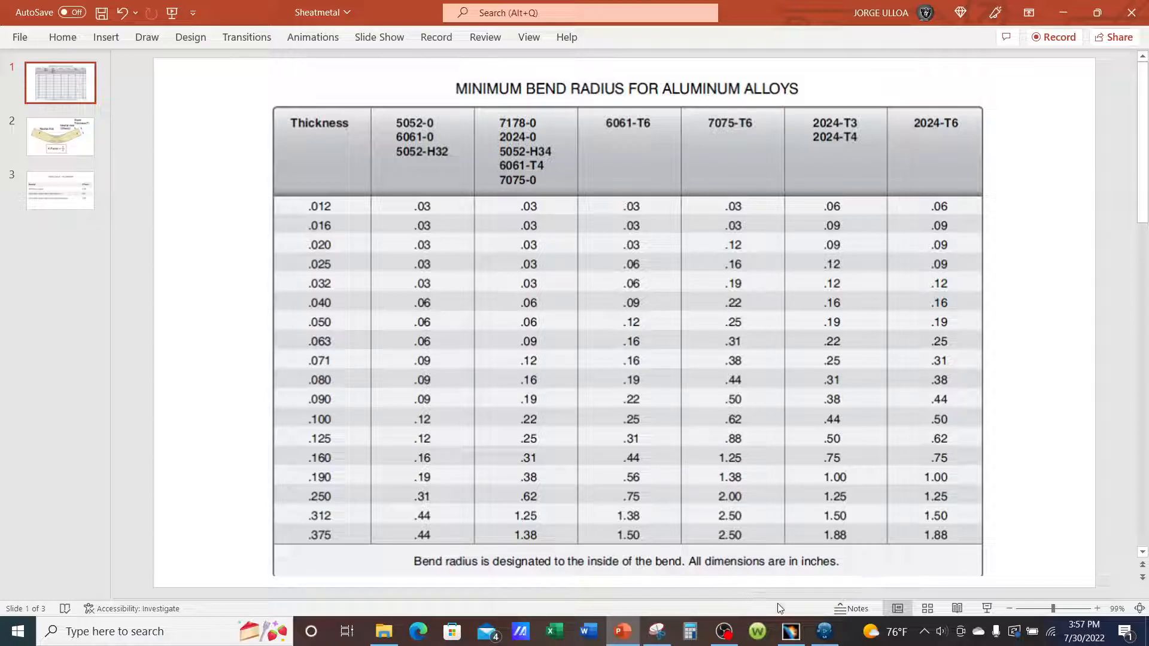
left_click(824, 632)
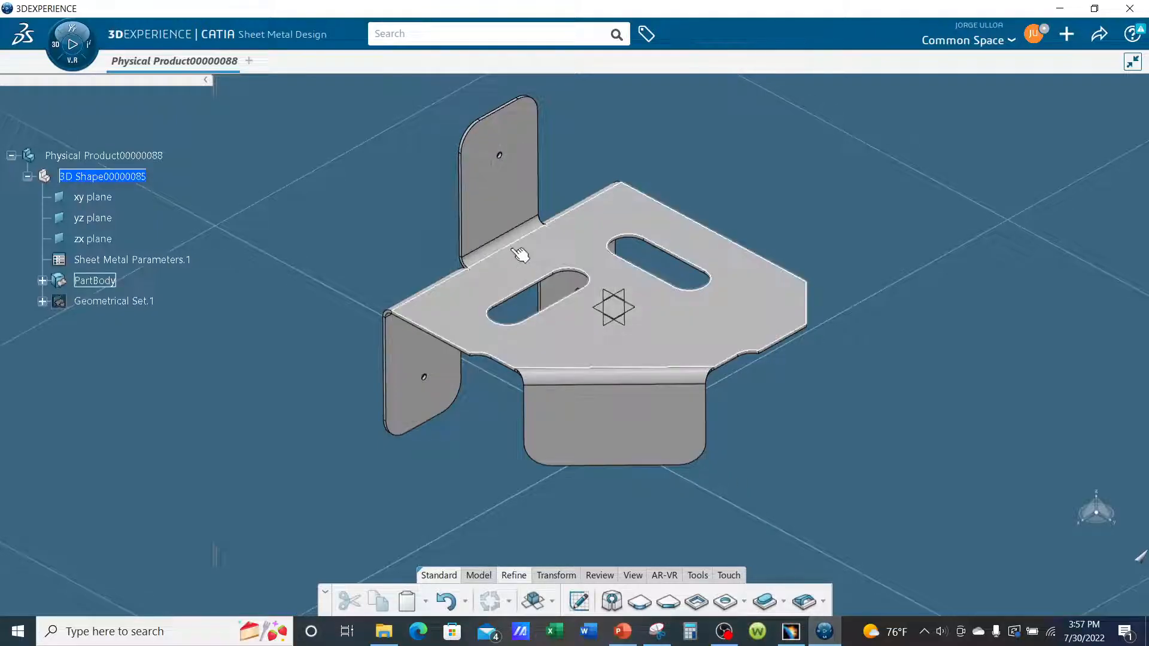
middle_click_drag(521, 275, 763, 262)
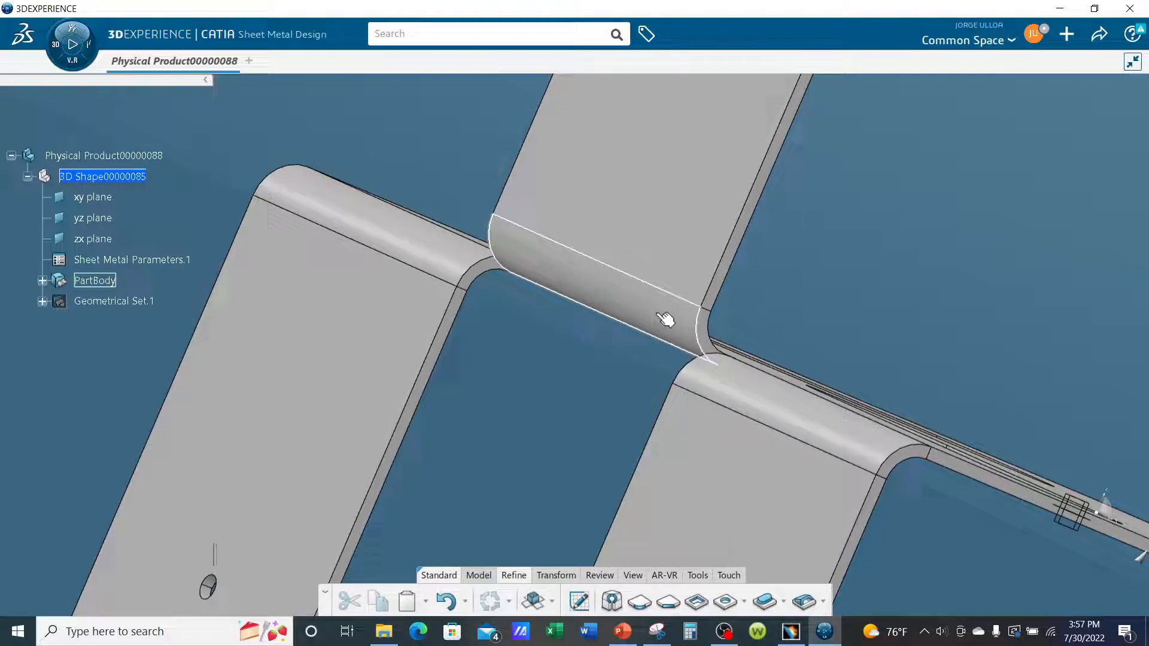
middle_click_drag(700, 292, 492, 313)
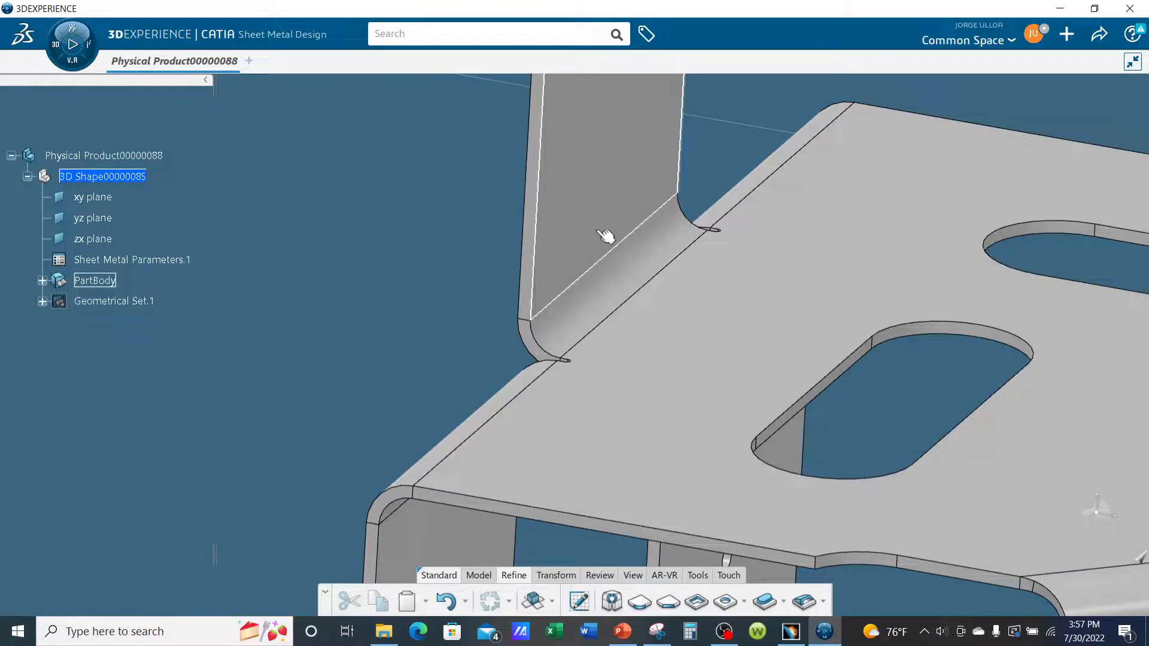
middle_click_drag(587, 270, 717, 470)
middle_click_drag(799, 427, 820, 484)
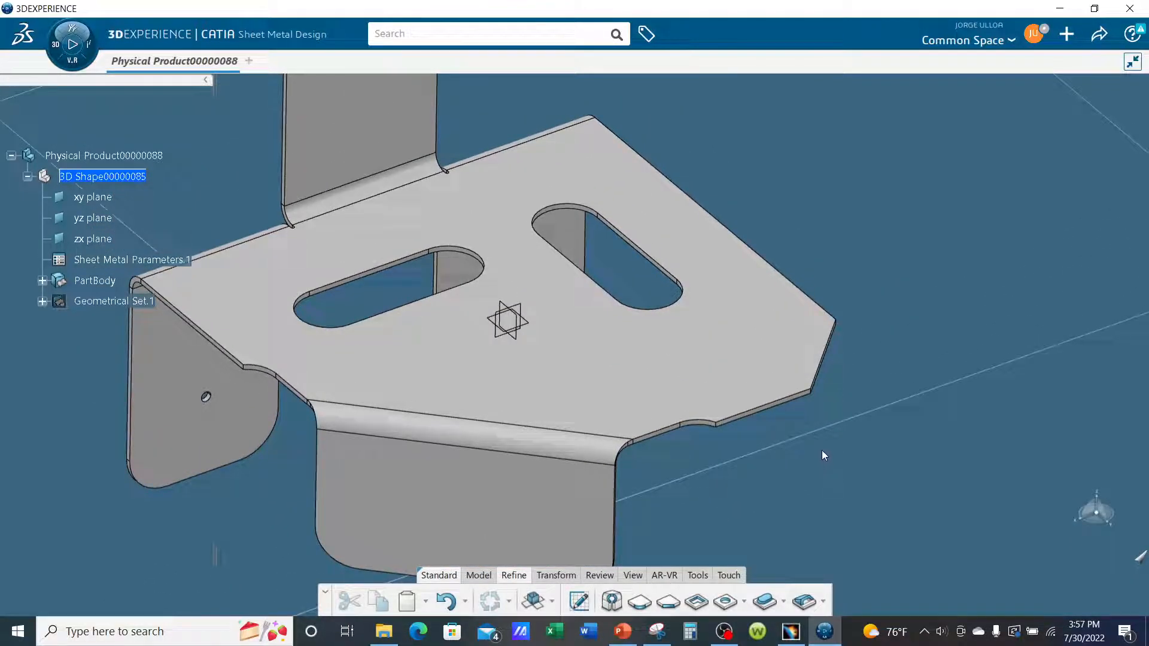
- Start a Flange with a 2 in outer length on the chamfered corner edge of the base wall
left_click(476, 575)
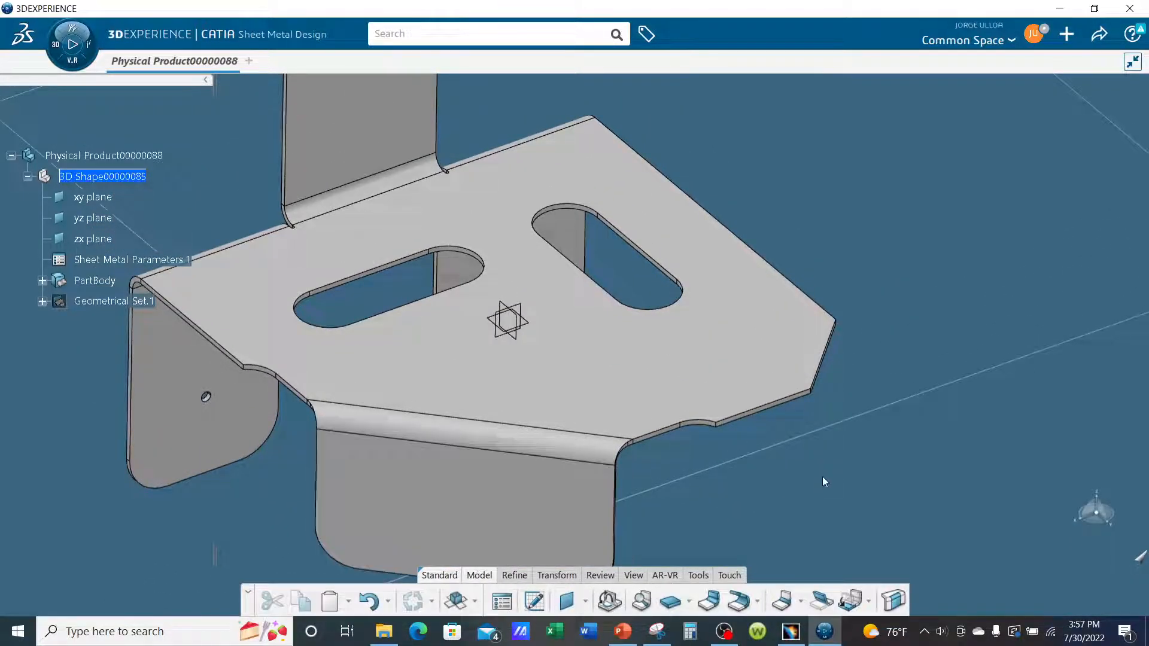
left_click(739, 602)
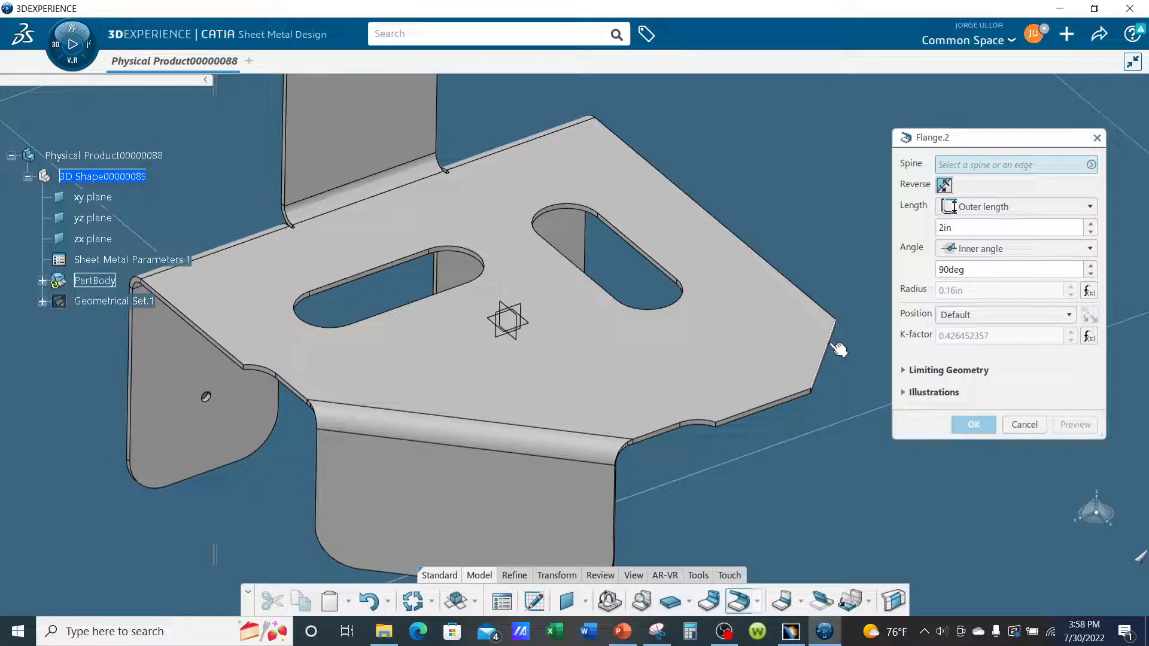
left_click(835, 346)
middle_click_drag(796, 451, 713, 387)
- Try increasing the new flange's inner angle to 112 degrees
left_click(1091, 266)
left_click(1091, 267)
left_click(1092, 267)
left_click(1092, 267)
left_click(1092, 267)
left_click(1092, 267)
left_click(1091, 267)
left_click(1092, 267)
left_click(1092, 267)
left_click(1092, 267)
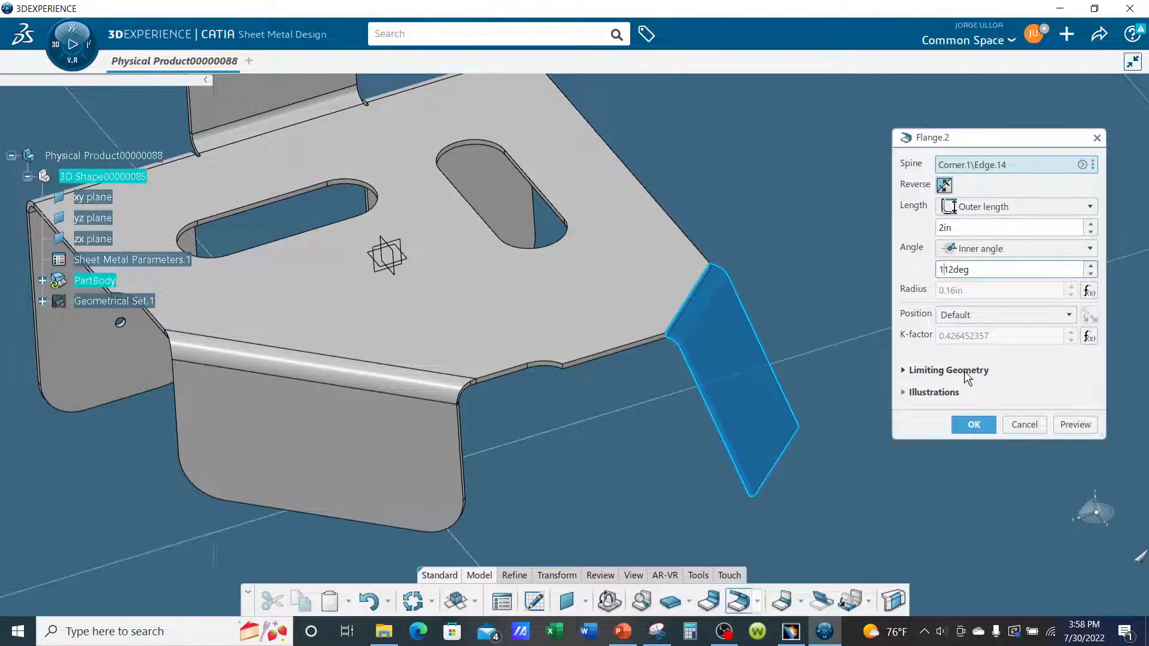
- Set the new flange's inner angle to 45 degrees, preview it, and create it
double_click(960, 271)
key("BackSpace")
type("45")
left_click(1075, 424)
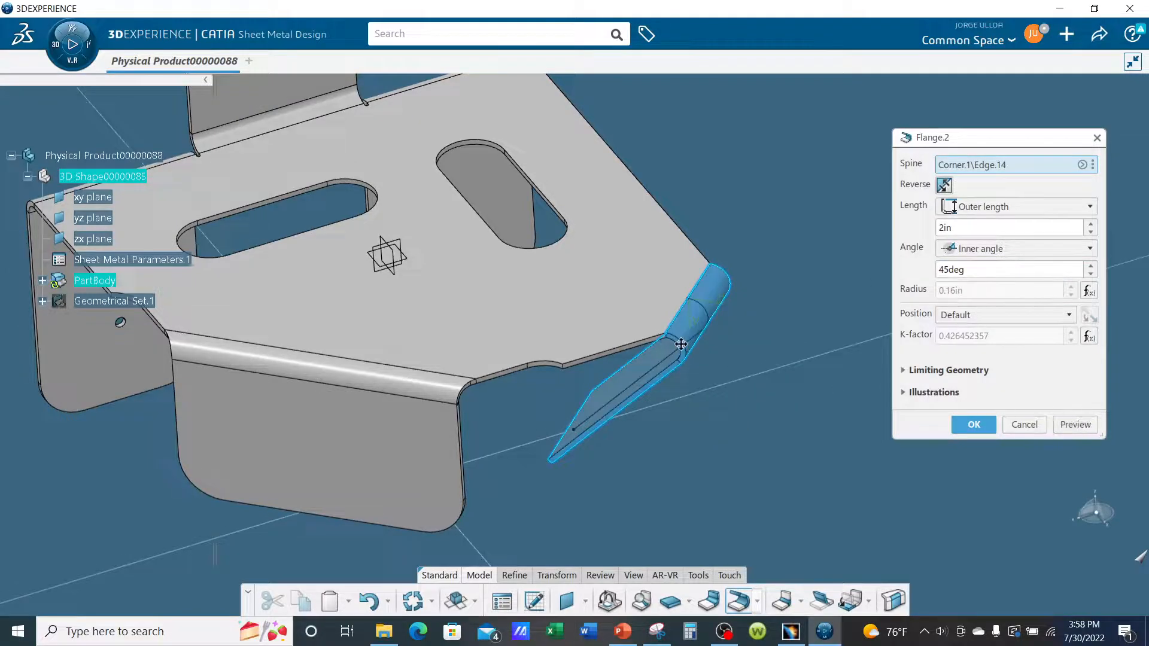
scroll(679, 341, "up", 5)
left_click(973, 424)
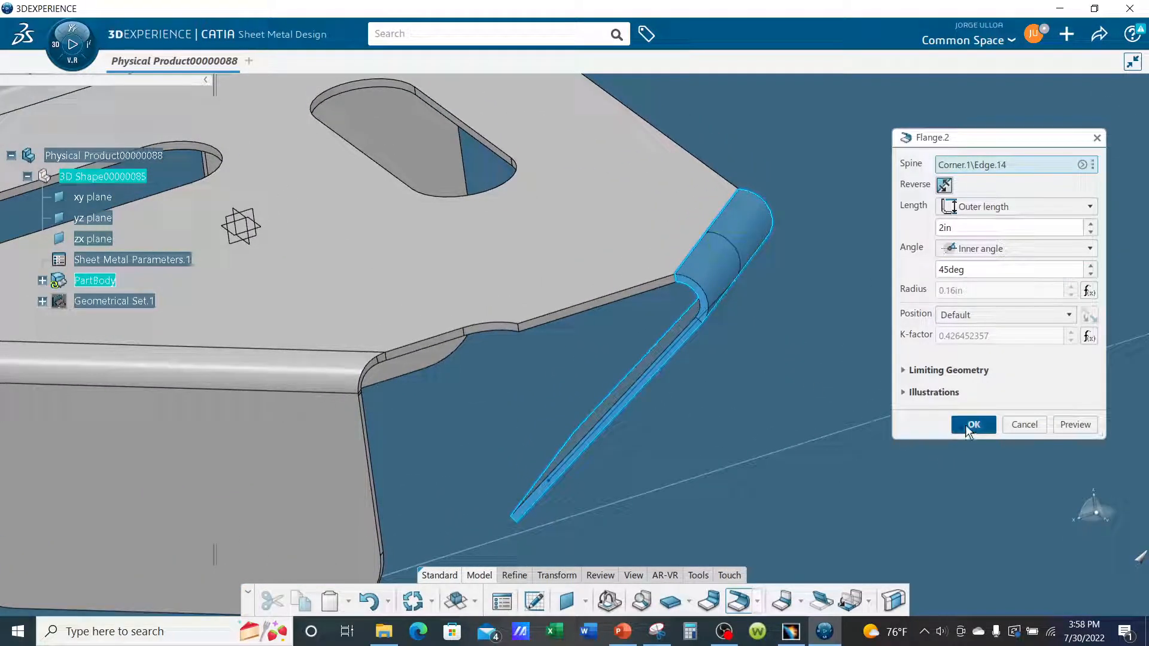
- Examine the inside and outside surfaces of the new 45-degree flange's bend from several viewpoints
middle_click_drag(629, 327, 703, 237)
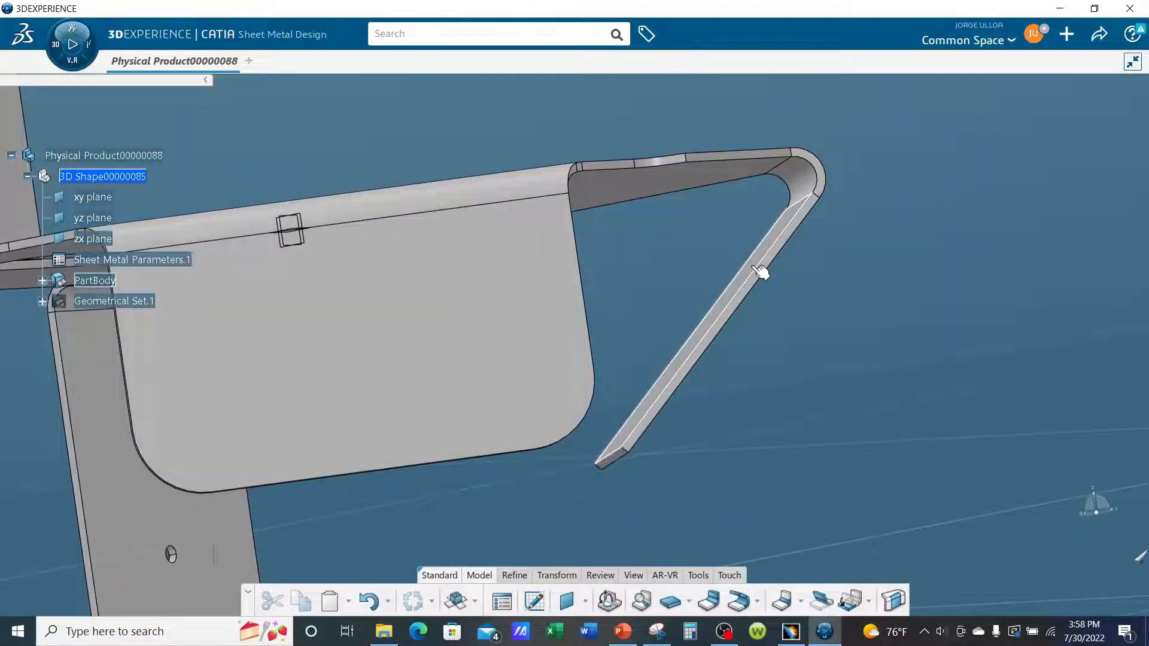
middle_click_drag(746, 330, 744, 318)
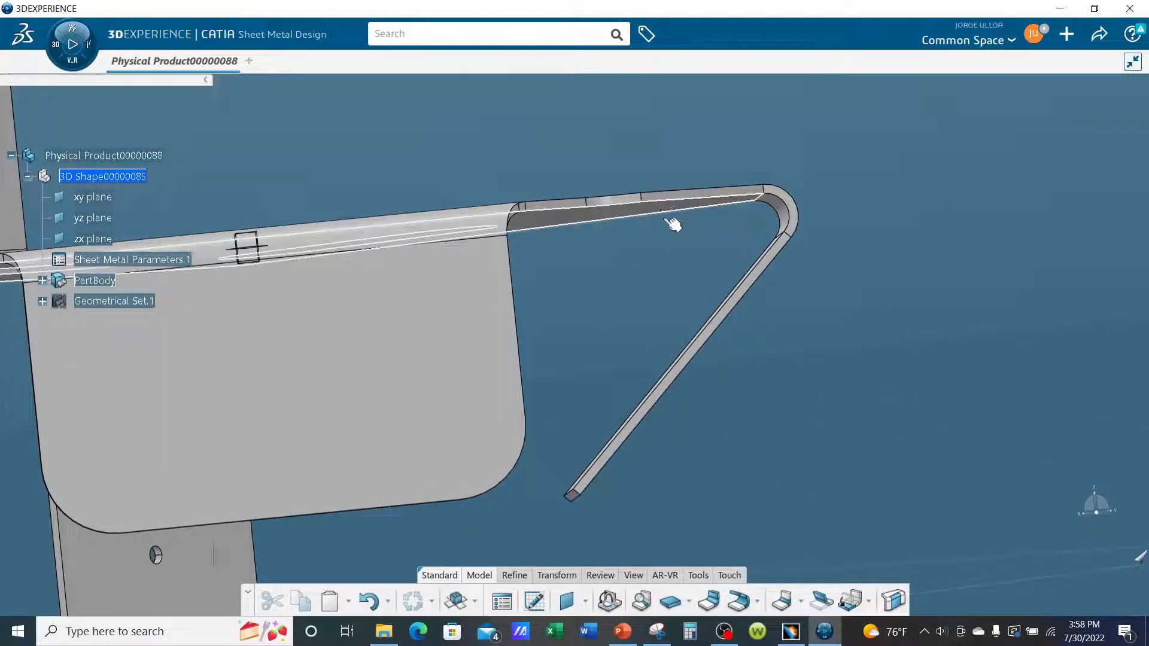
middle_click_drag(672, 217, 736, 297)
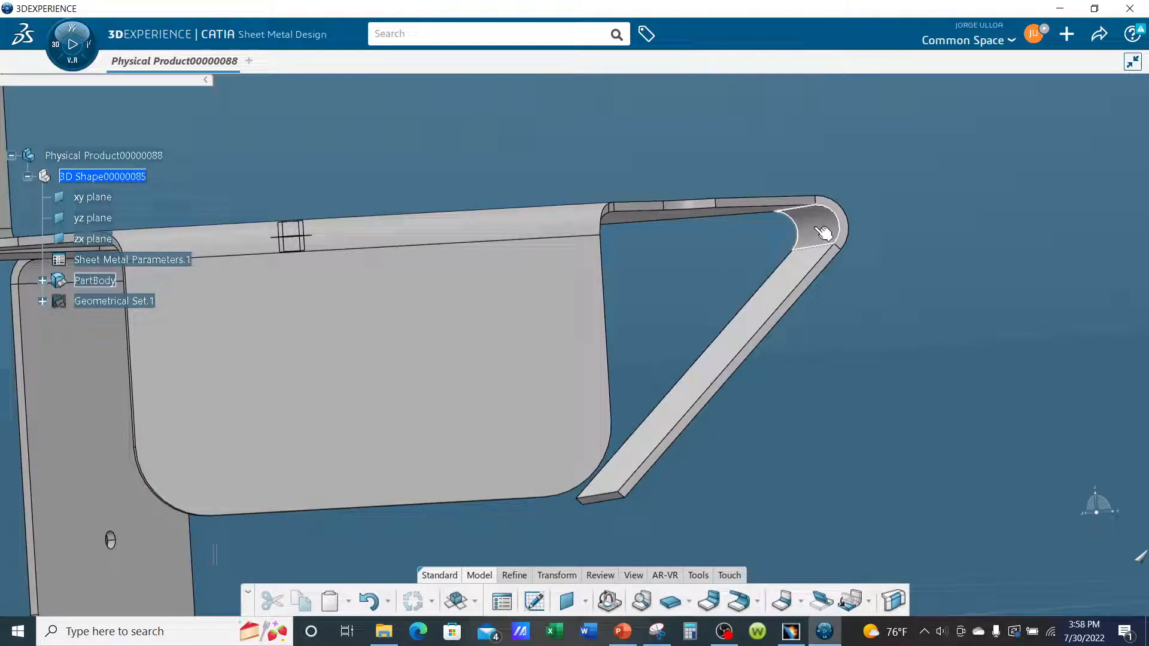
middle_click_drag(823, 234, 721, 244)
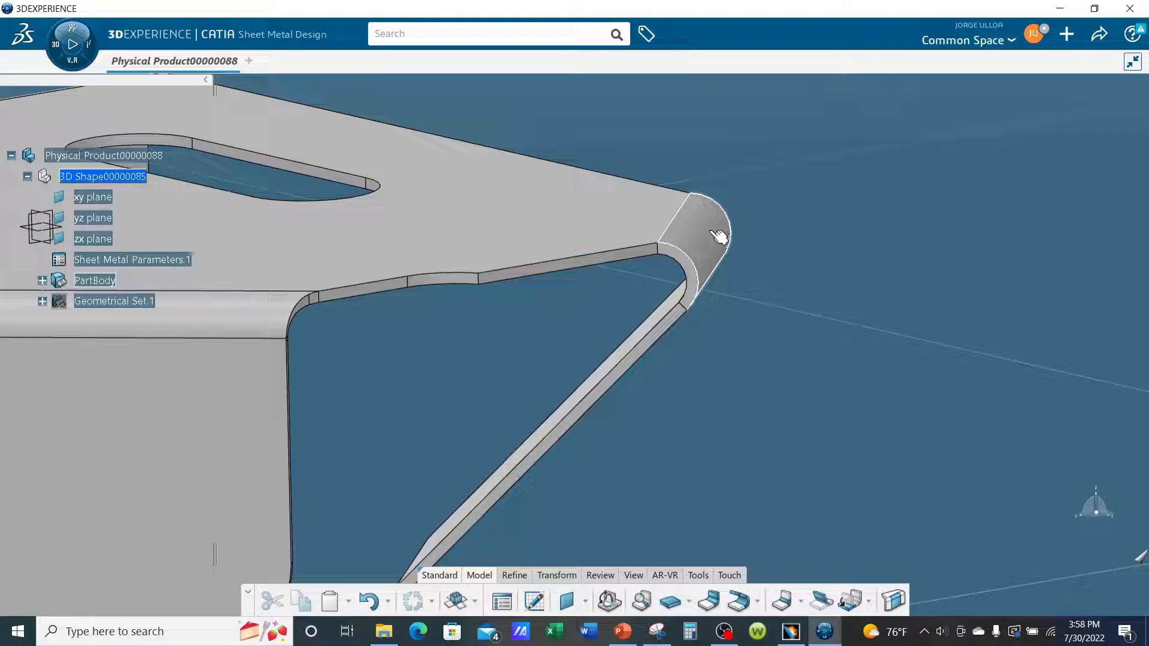
middle_click_drag(781, 286, 548, 331)
left_click(551, 319)
left_click(726, 388)
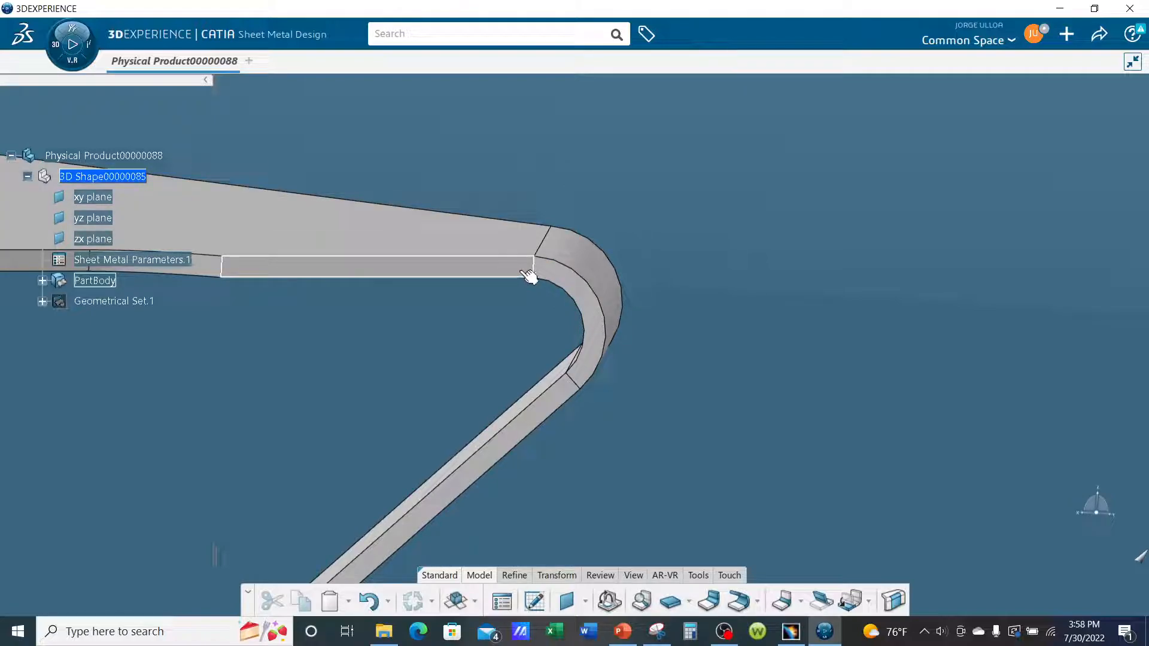
middle_click_drag(626, 333, 612, 376)
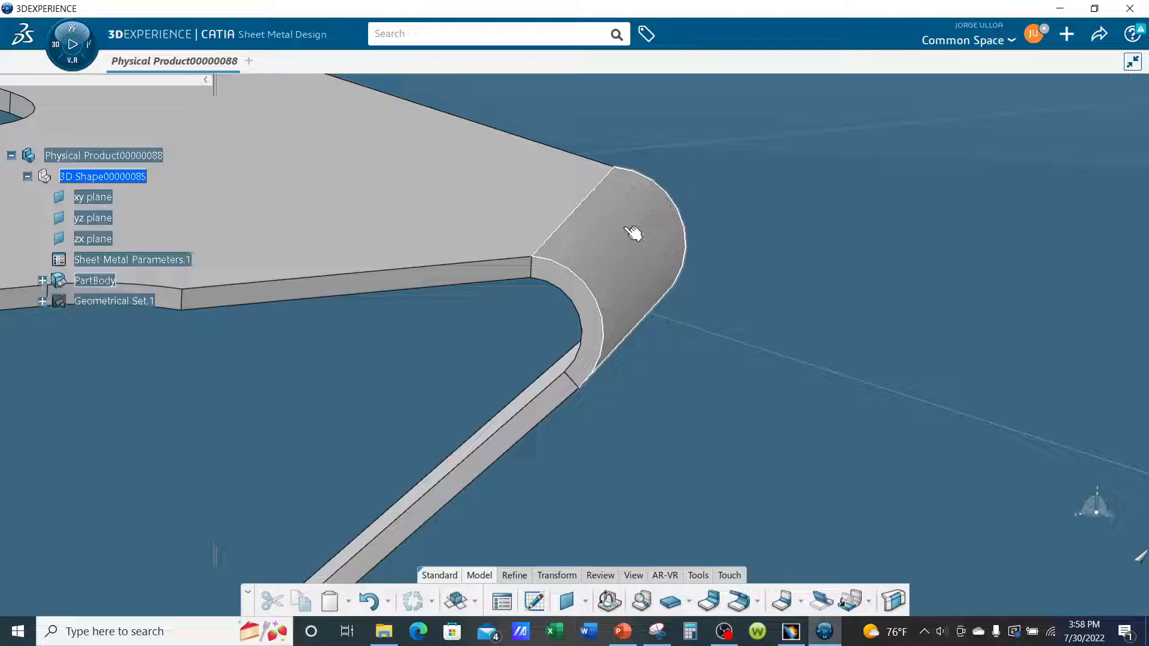
middle_click_drag(589, 368, 592, 321)
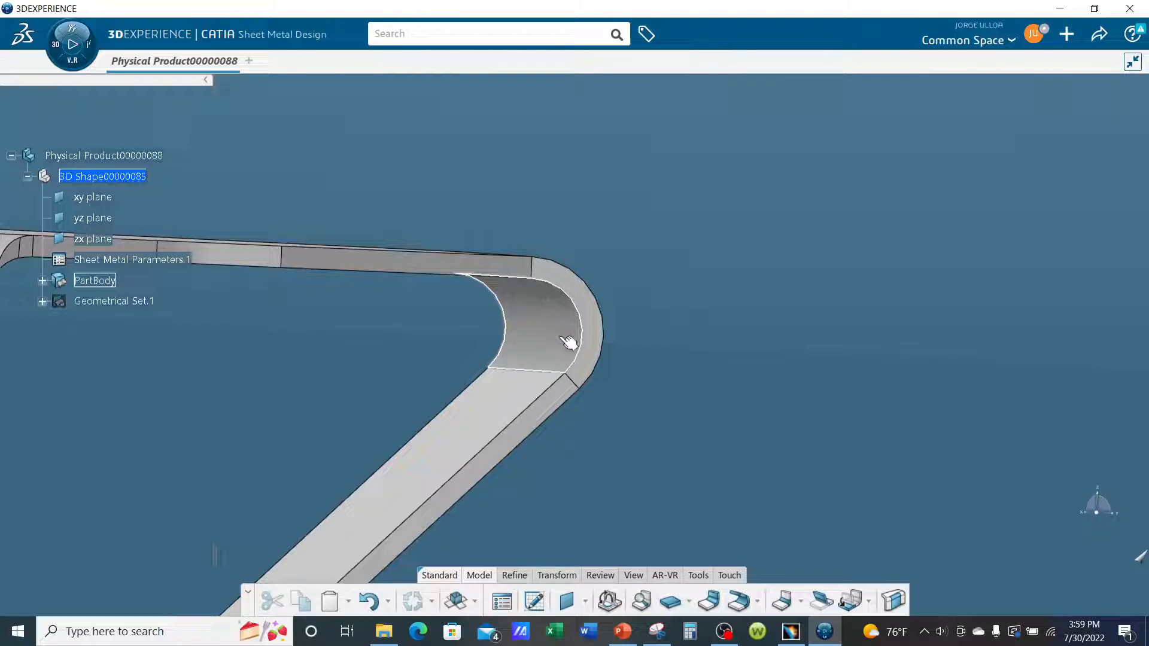
middle_click_drag(569, 341, 673, 466)
- Switch to the PowerPoint presentation and show the neutral axis and K-Factor slide
left_click(621, 637)
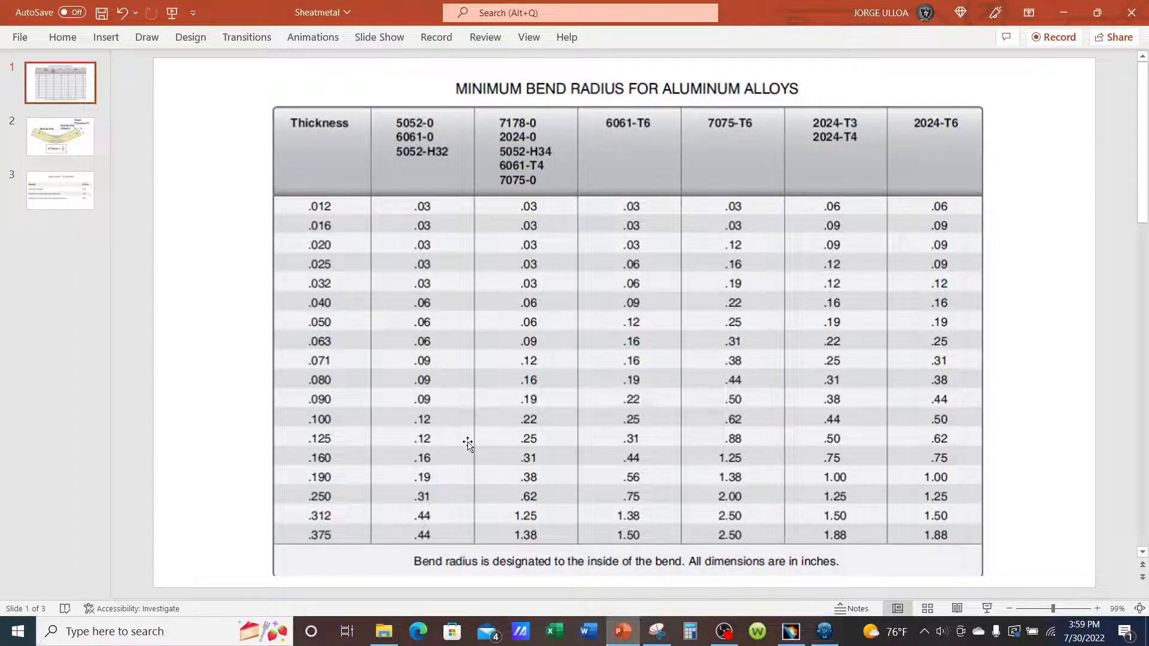
left_click(90, 143)
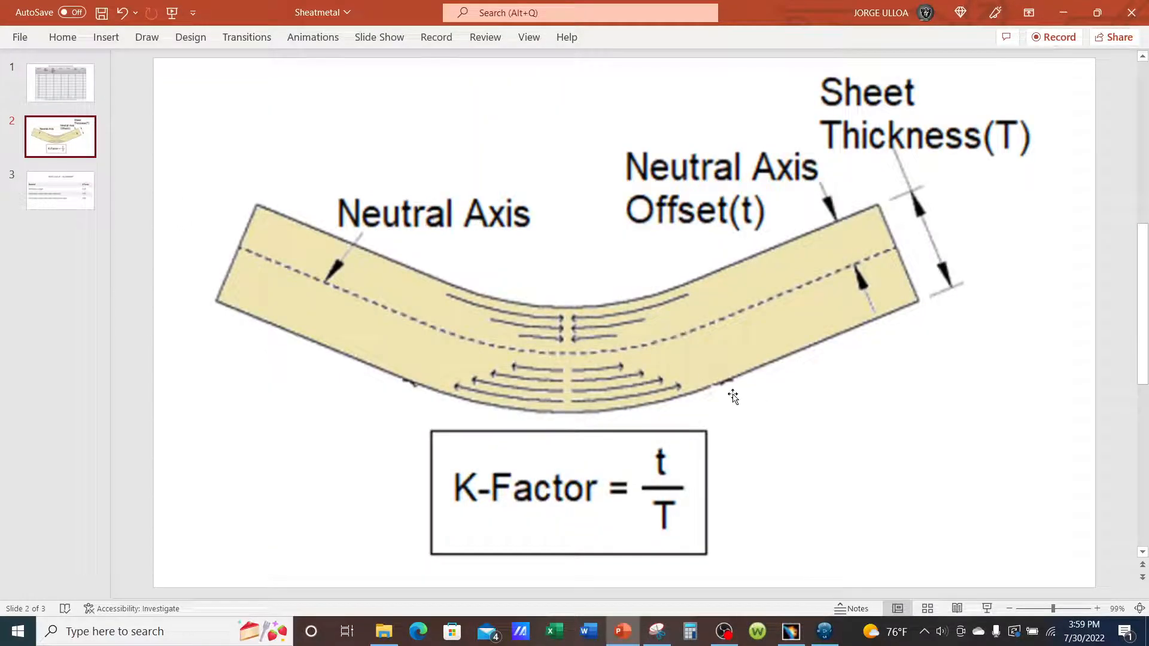